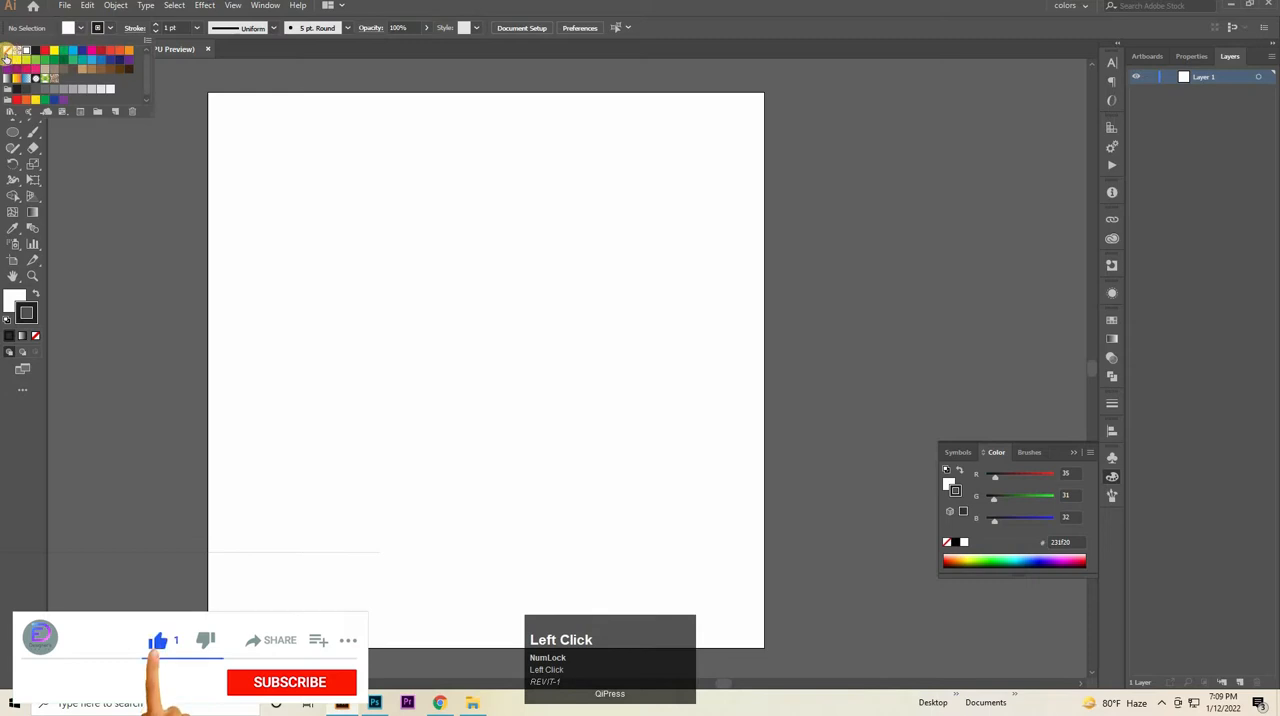
- Set the default appearance to no fill with a 0.5 pt stroke
click(8, 51)
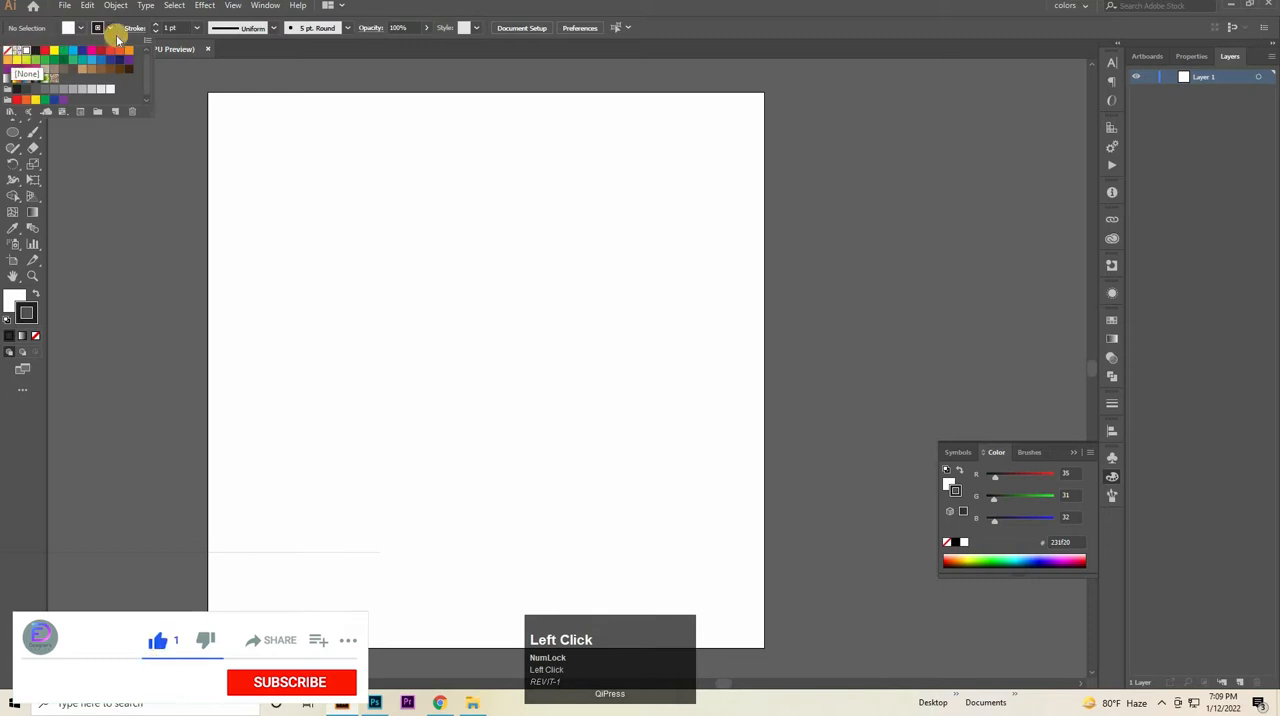
click(200, 40)
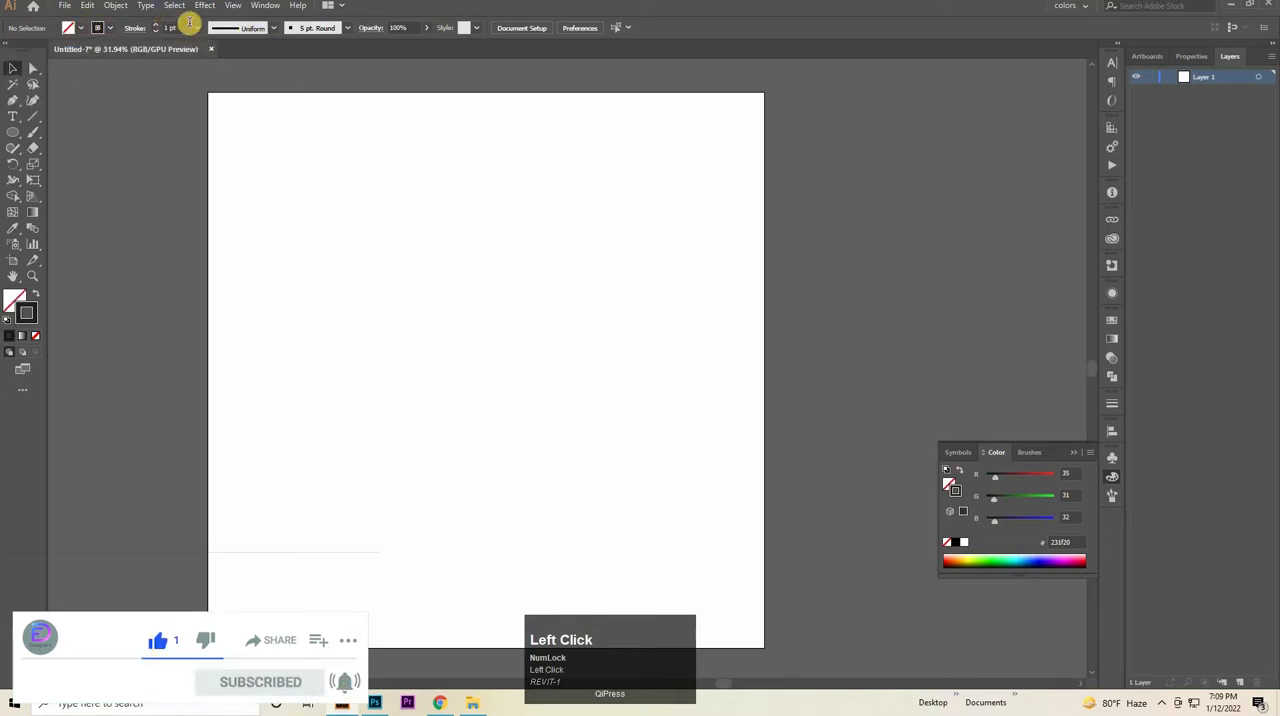
drag(182, 29, 138, 30)
text(0.5)
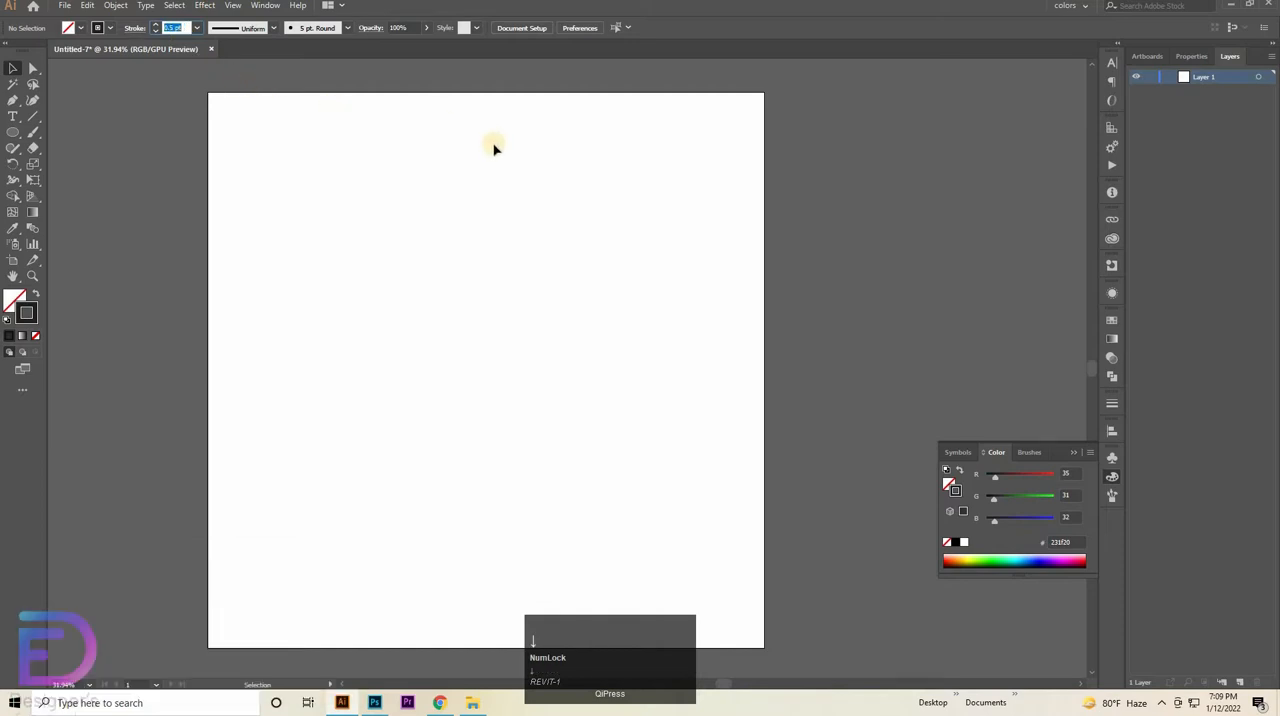
key(Return)
- Draw a straight horizontal line about 1568 pt long across the upper part of the artboard
click(30, 104)
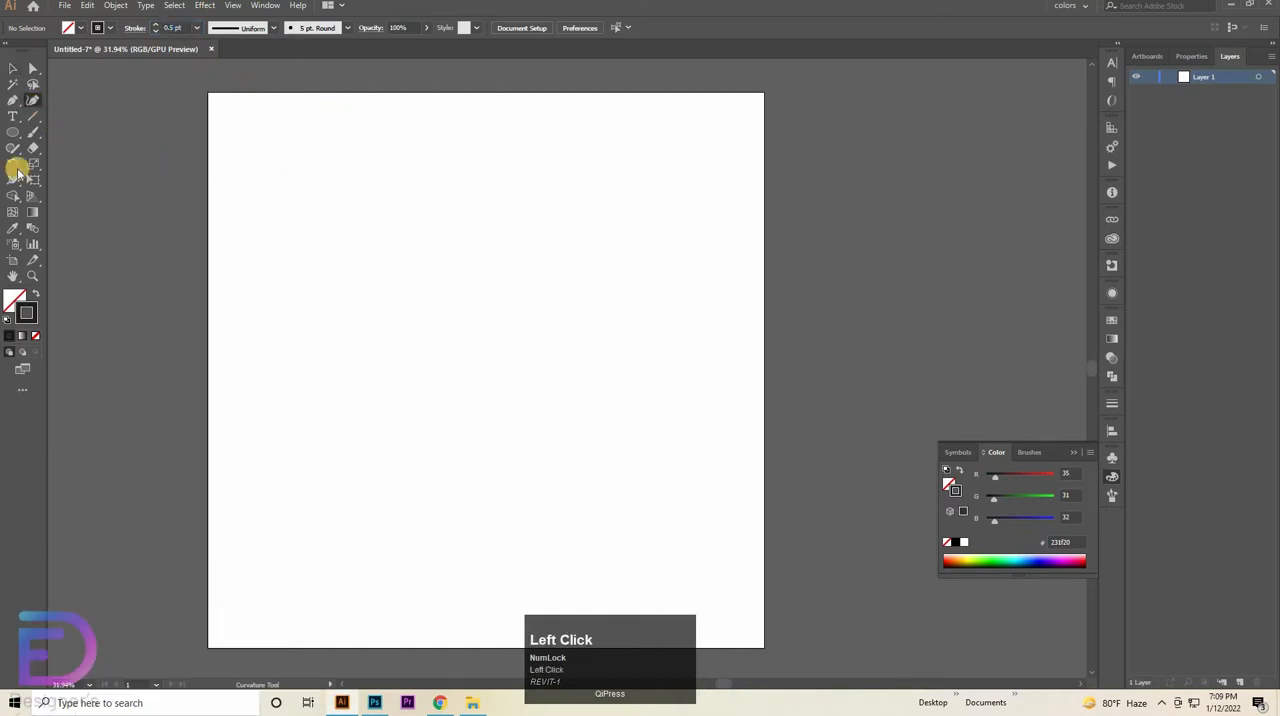
click(36, 116)
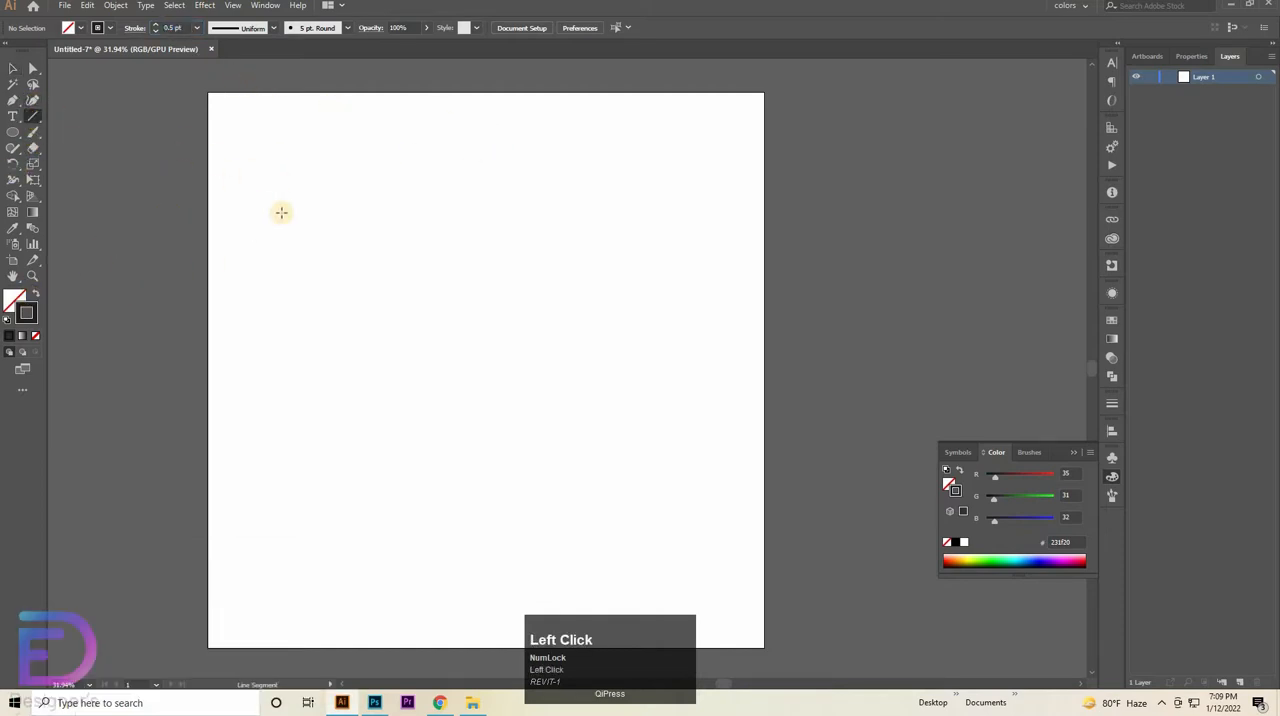
drag(279, 208, 714, 197)
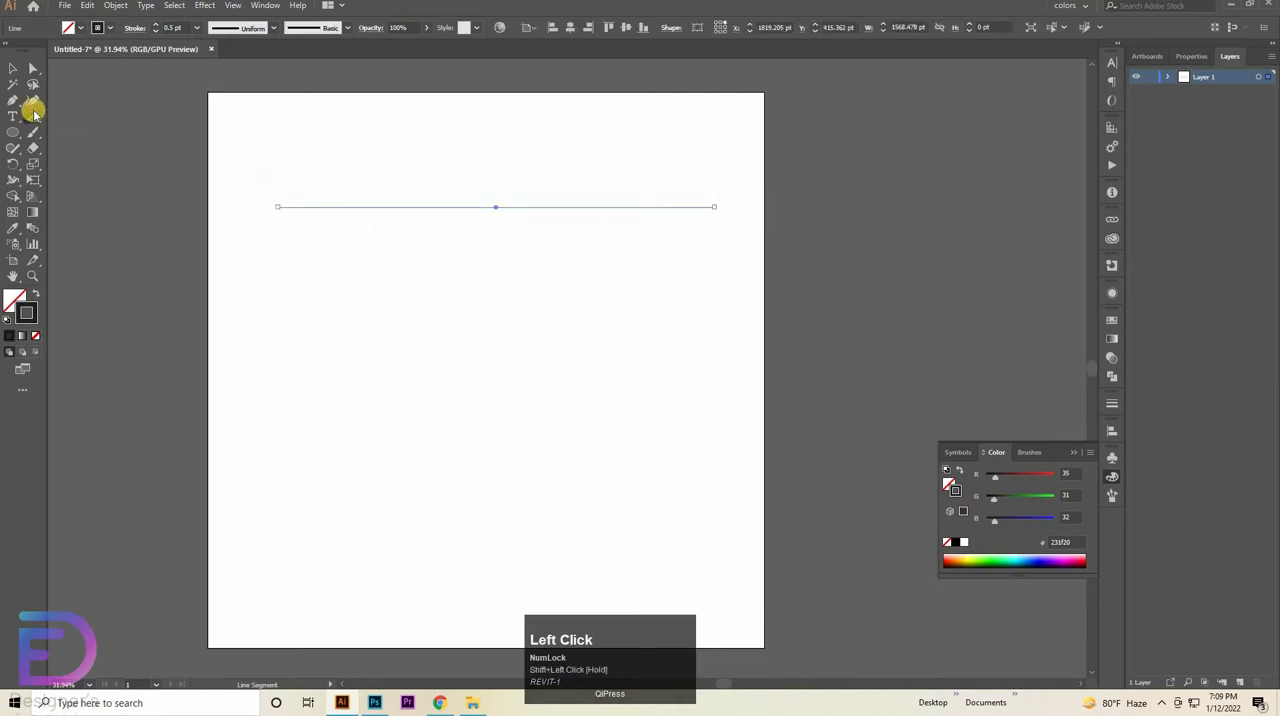
- Copy the line about 70 pt downward and repeat the duplication until there are 14 evenly spaced horizontal lines
click(470, 322)
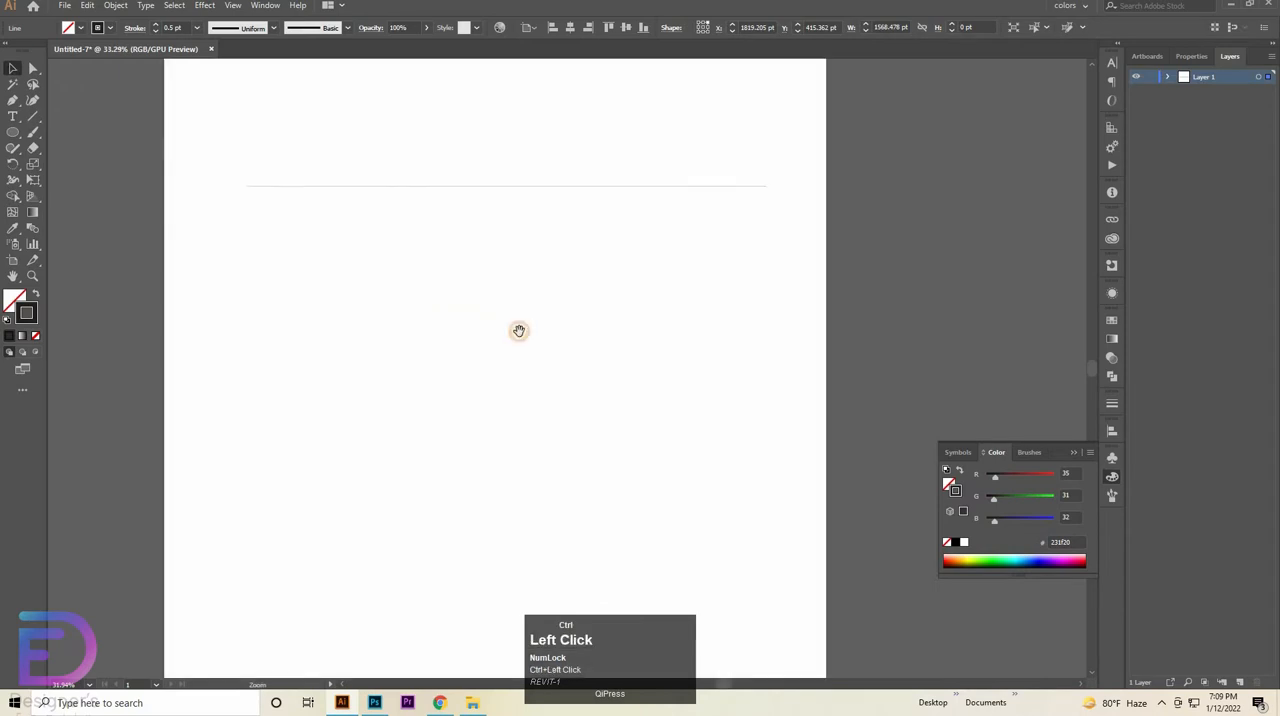
drag(561, 174, 558, 184)
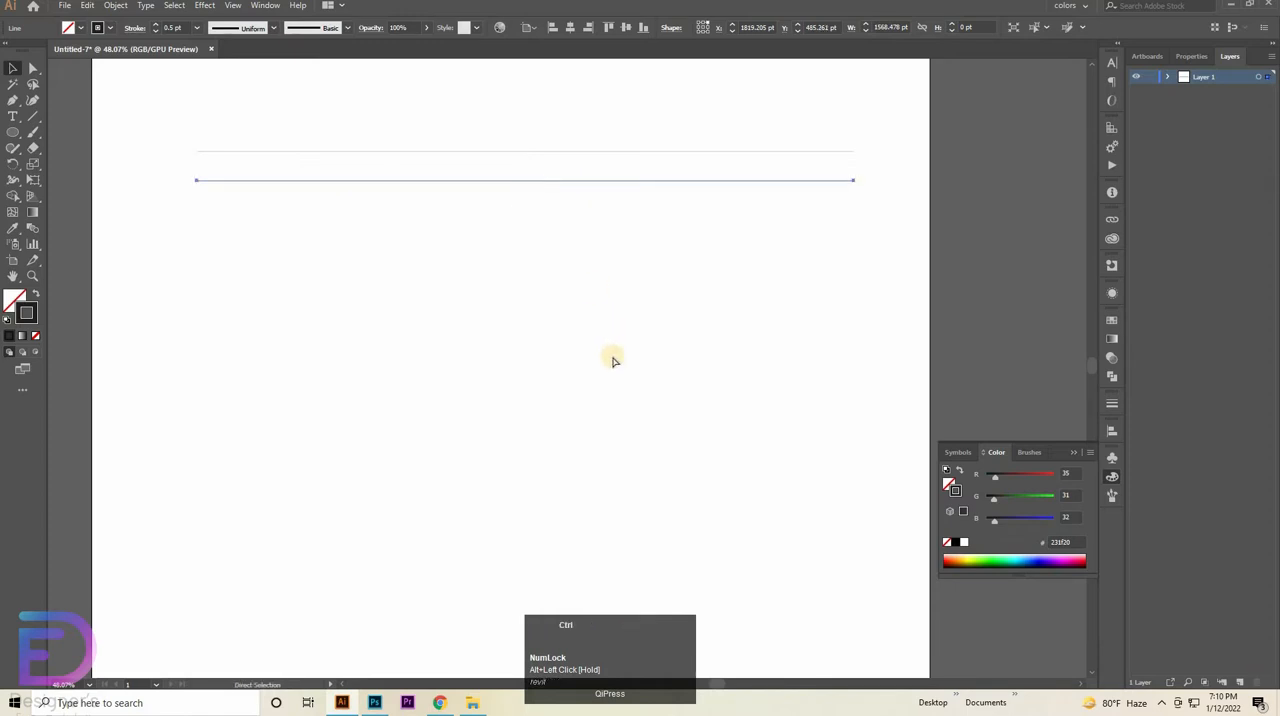
key(ctrl+d)
key(ctrl+d)
key(ctrl+d)
key(ctrl+d)
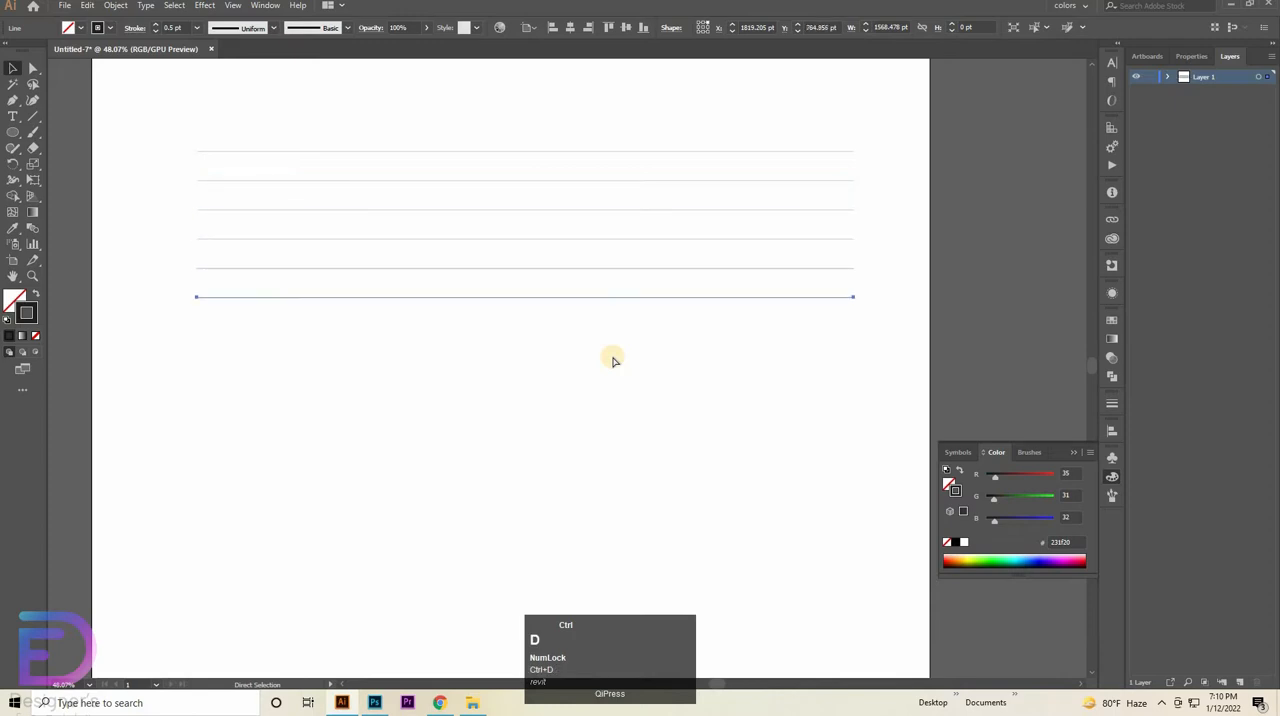
key(ctrl+d)
key(ctrl+d)
key(ctrl+d)
key(ctrl+d)
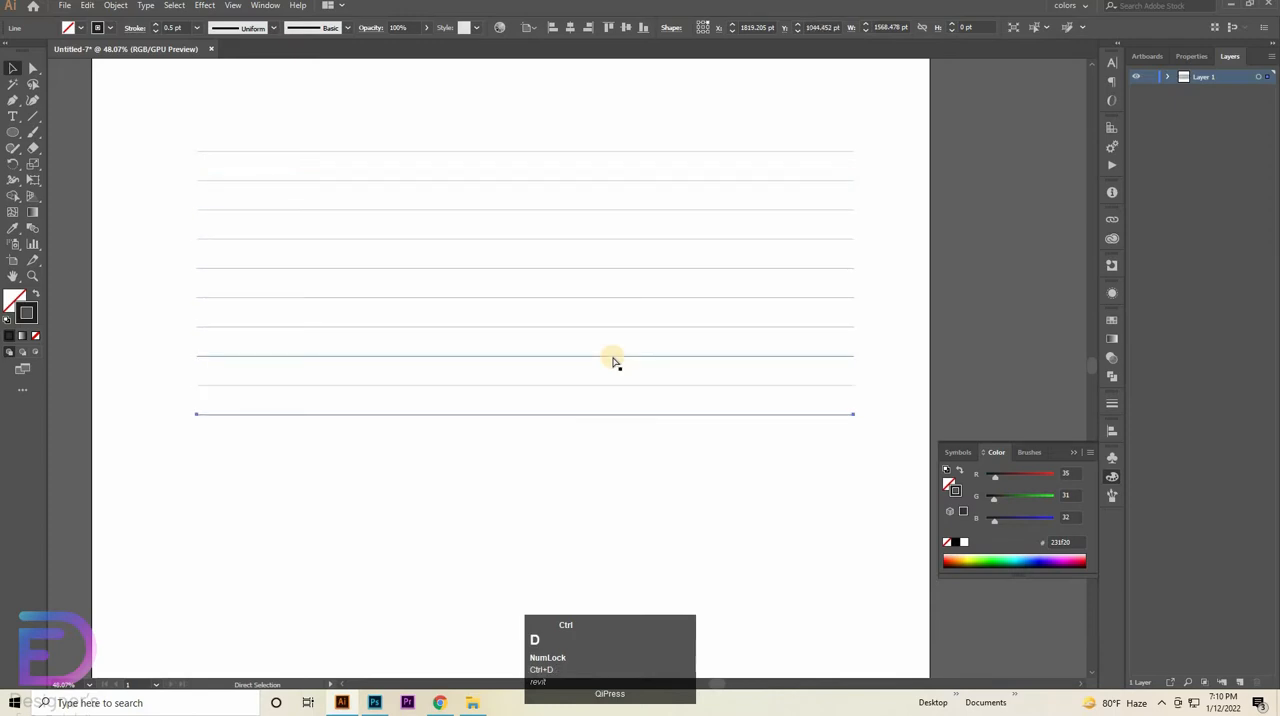
key(ctrl+d)
key(ctrl+d)
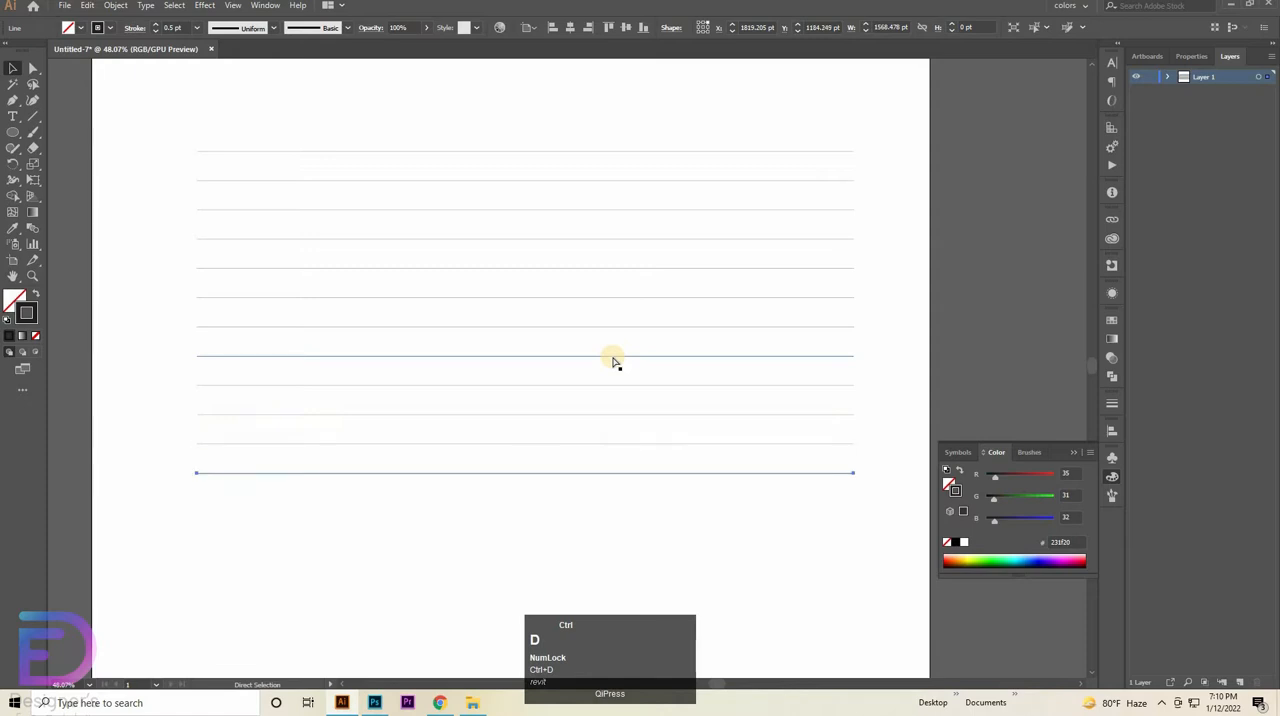
key(ctrl+d)
key(ctrl+d)
- Select all the horizontal lines, show the rulers and place a vertical guide through the centre of the selection
key(ctrl+space)
drag(639, 322, 556, 338)
drag(641, 190, 447, 490)
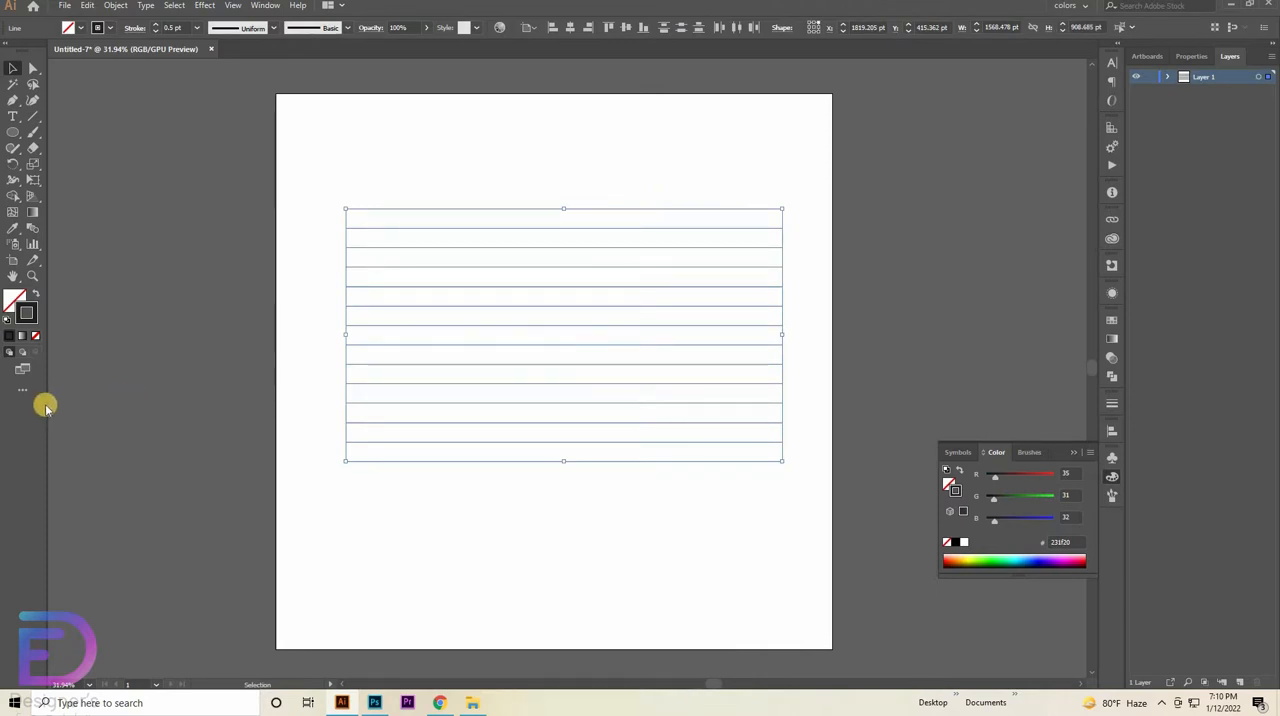
key(ctrl+r)
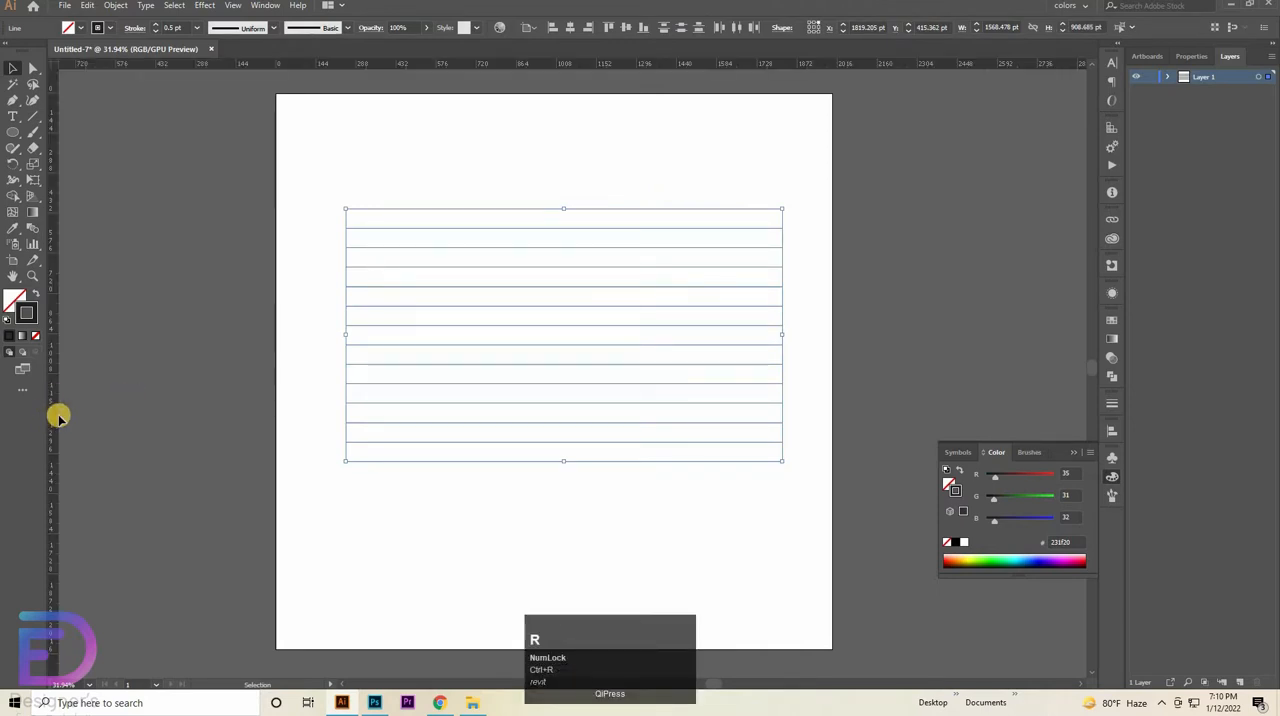
drag(58, 417, 200, 417)
drag(649, 199, 508, 462)
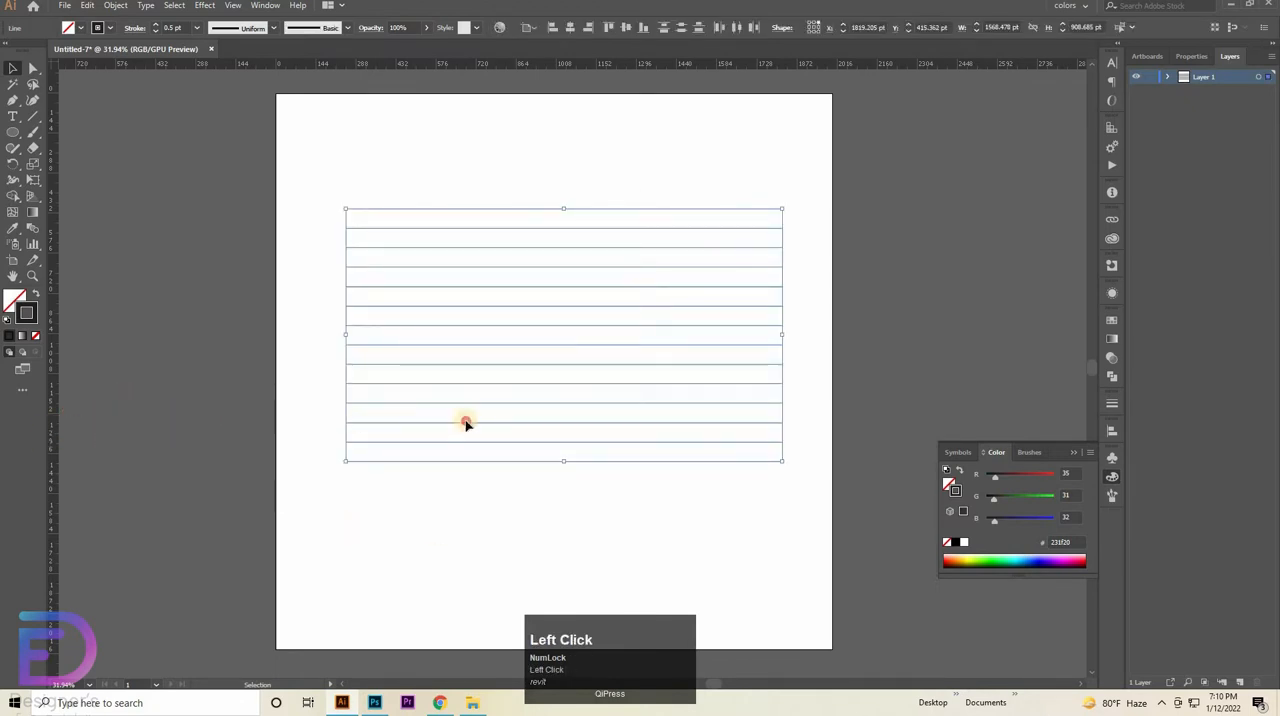
drag(466, 421, 711, 460)
- Place a horizontal guide through the vertical centre of the line set and deselect the lines
key(ctrl+space)
key(space)
drag(661, 411, 651, 522)
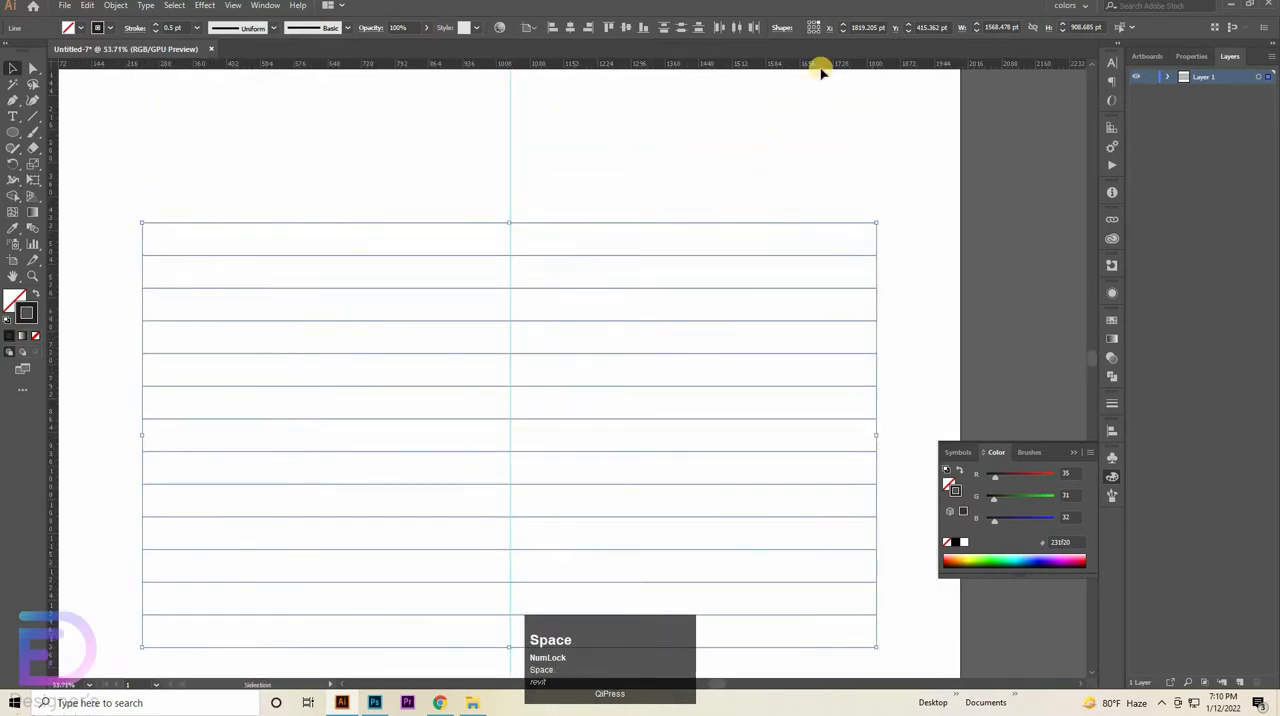
drag(829, 64, 814, 435)
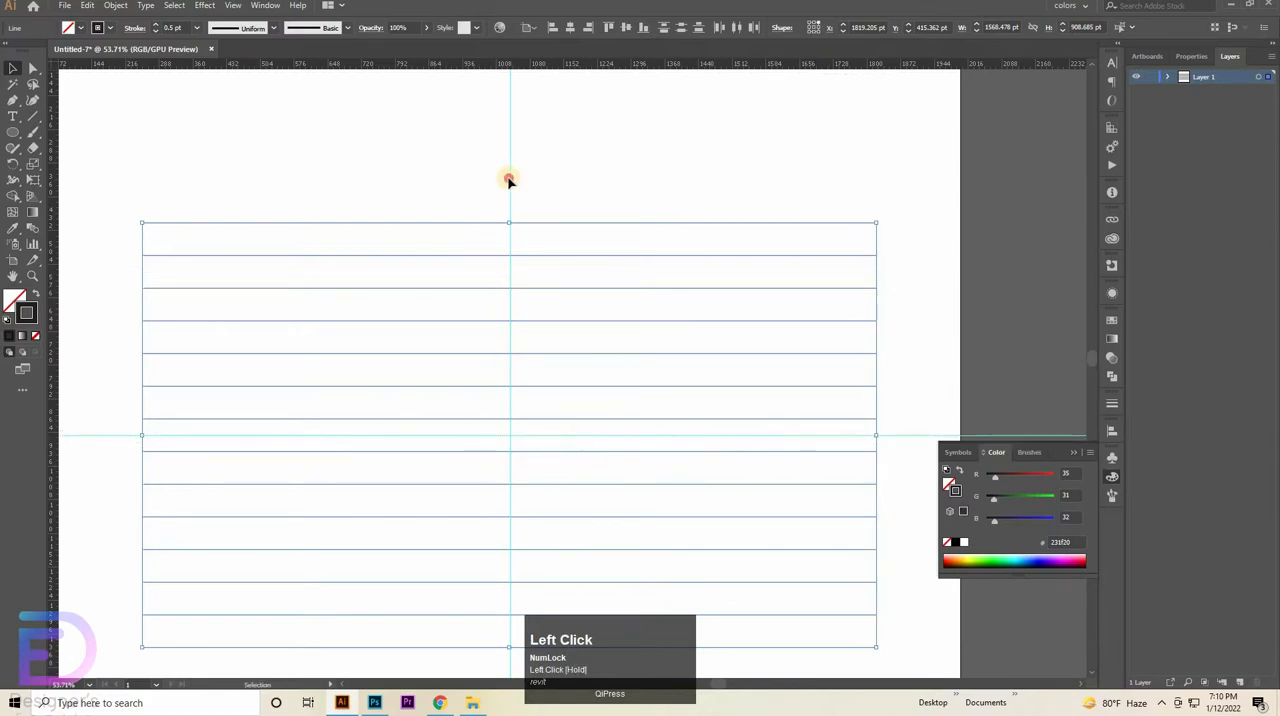
mouse_move(508, 180)
mouse_down()
mouse_move(517, 171)
mouse_move(500, 168)
mouse_up()
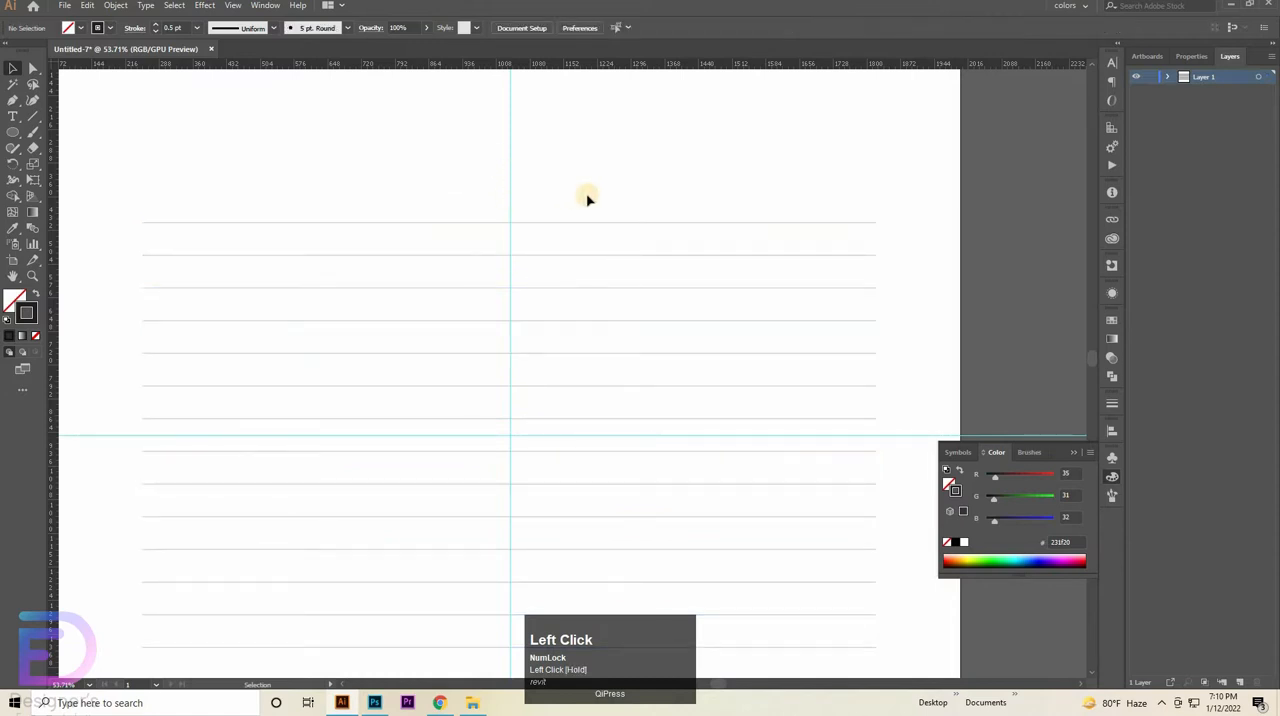
- Create a copy of all the horizontal lines rotated by 90°
drag(757, 177, 505, 467)
right_click(526, 401)
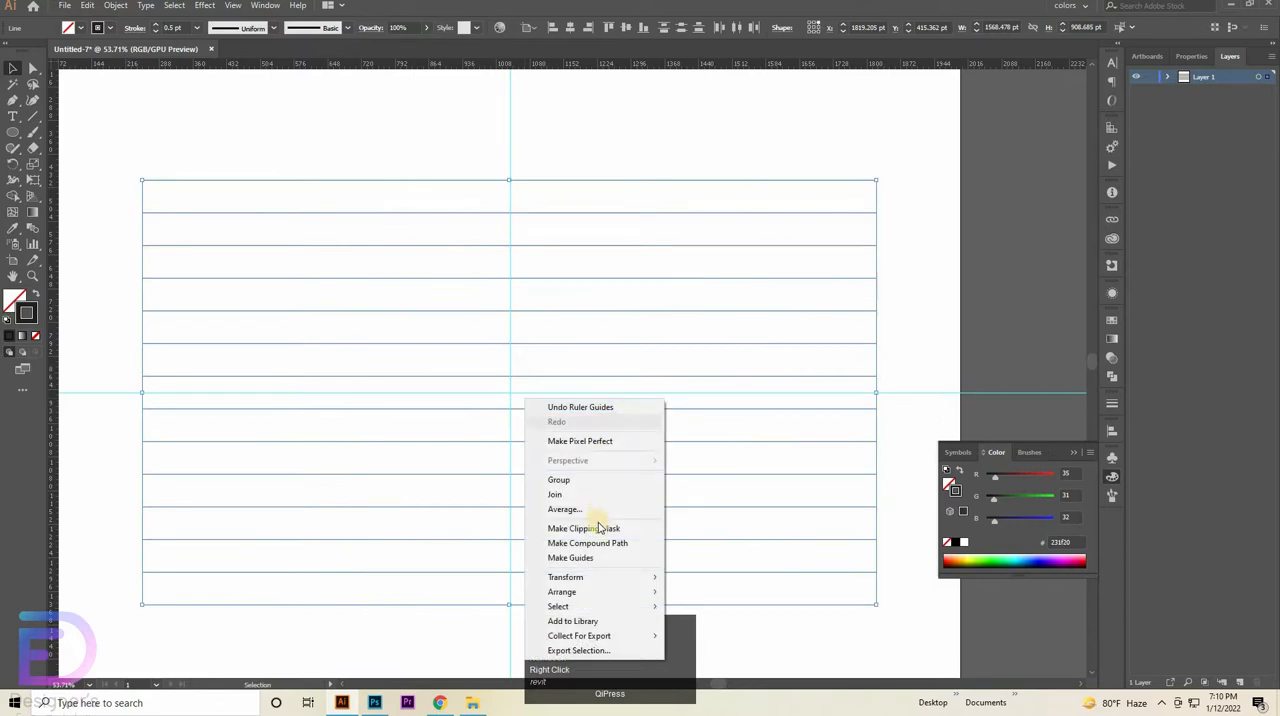
click(628, 578)
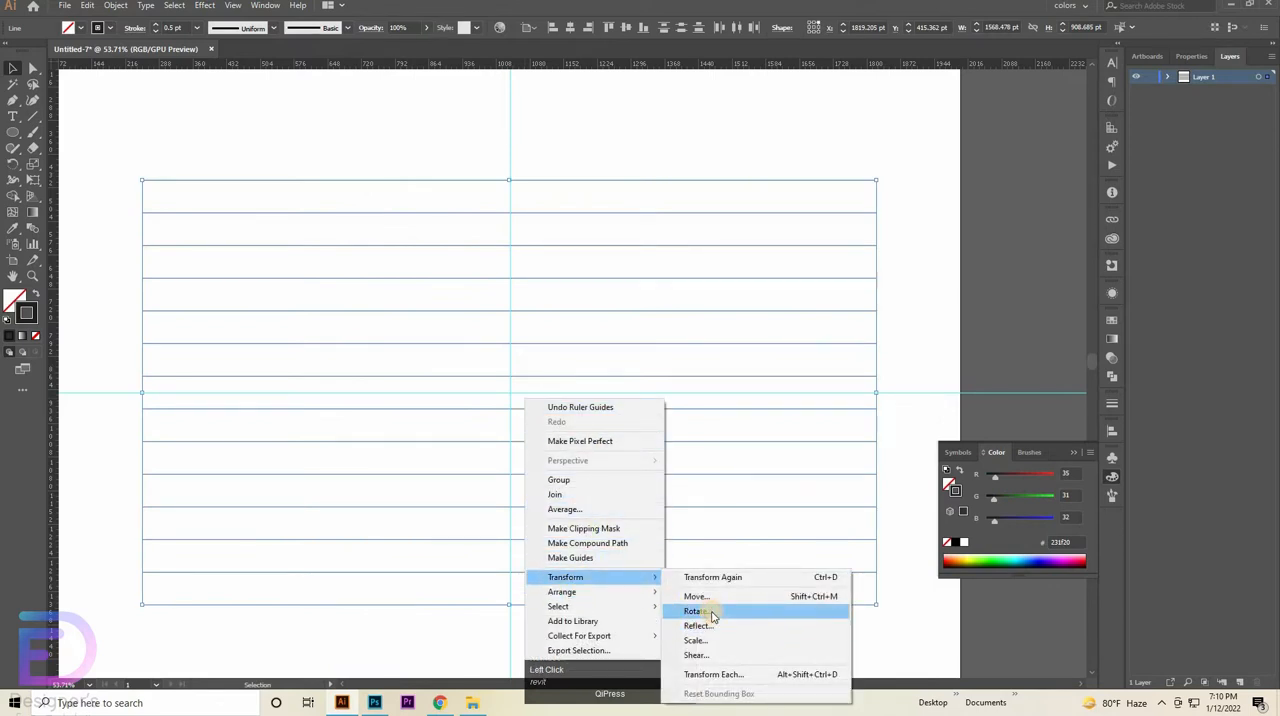
click(712, 612)
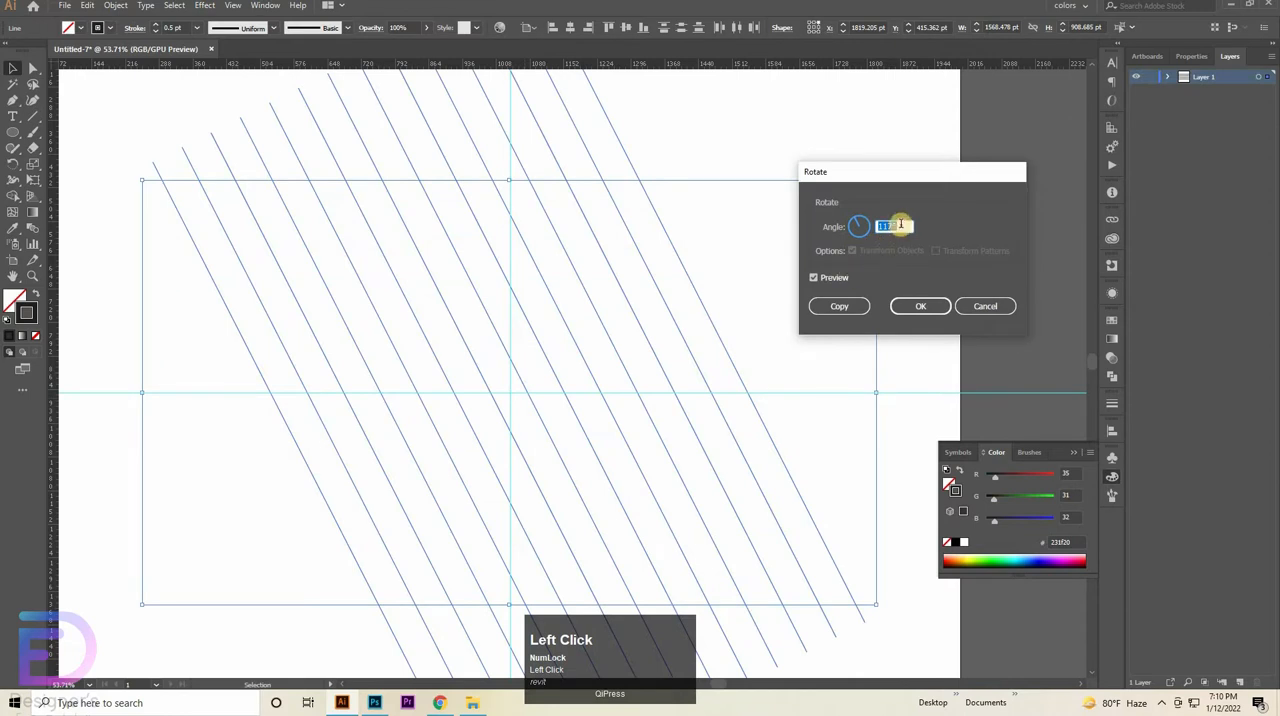
text(90)
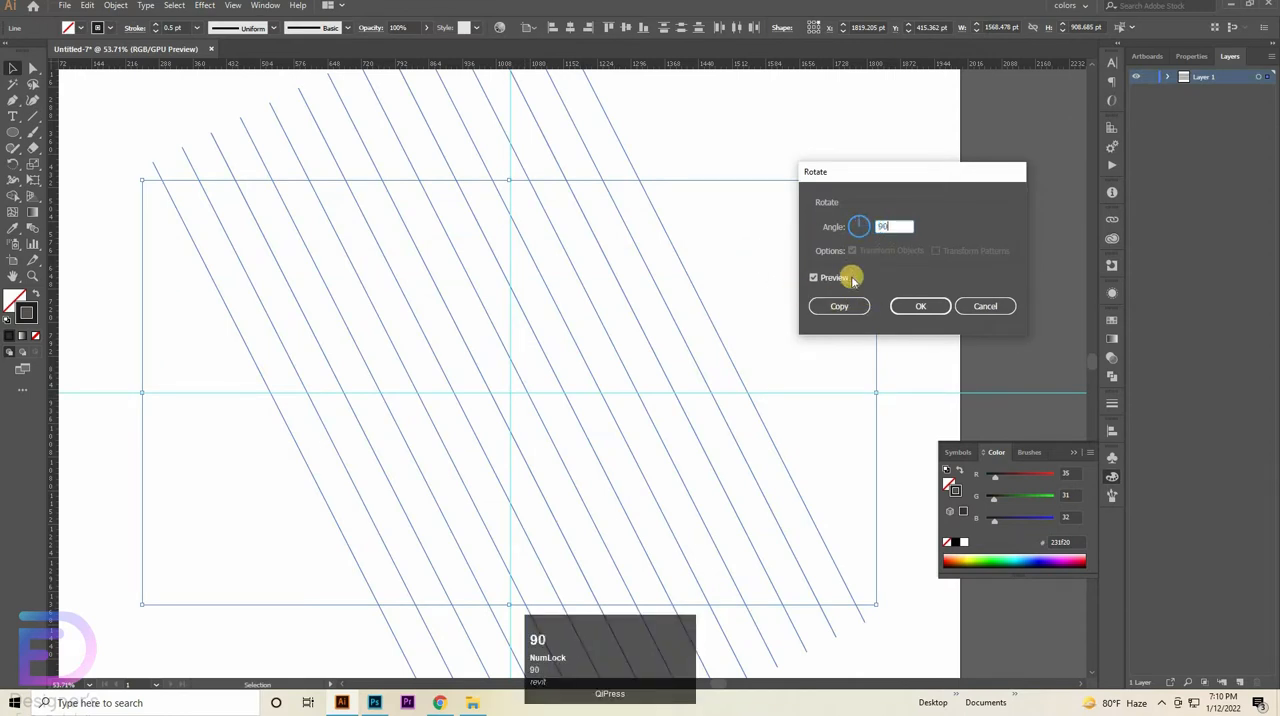
click(834, 278)
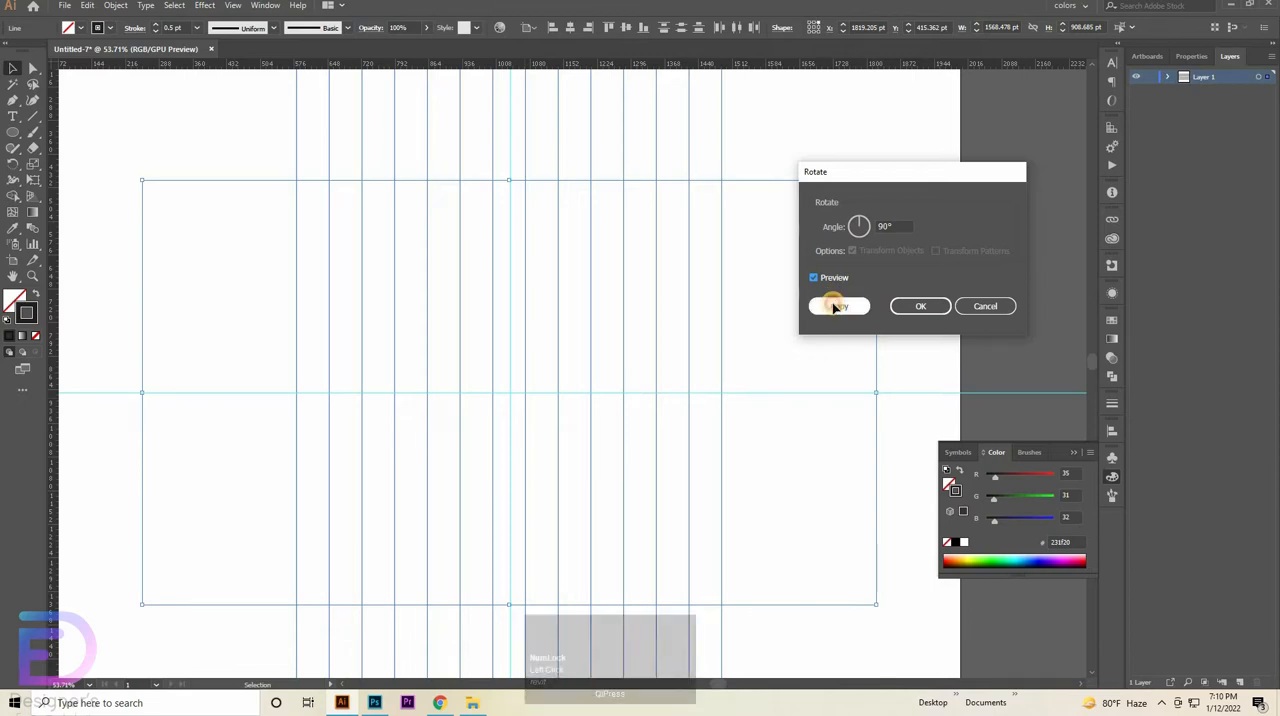
click(838, 306)
- Select only the horizontal lines and create a copy of them rotated by 117°, leaving nothing selected
drag(756, 305, 690, 312)
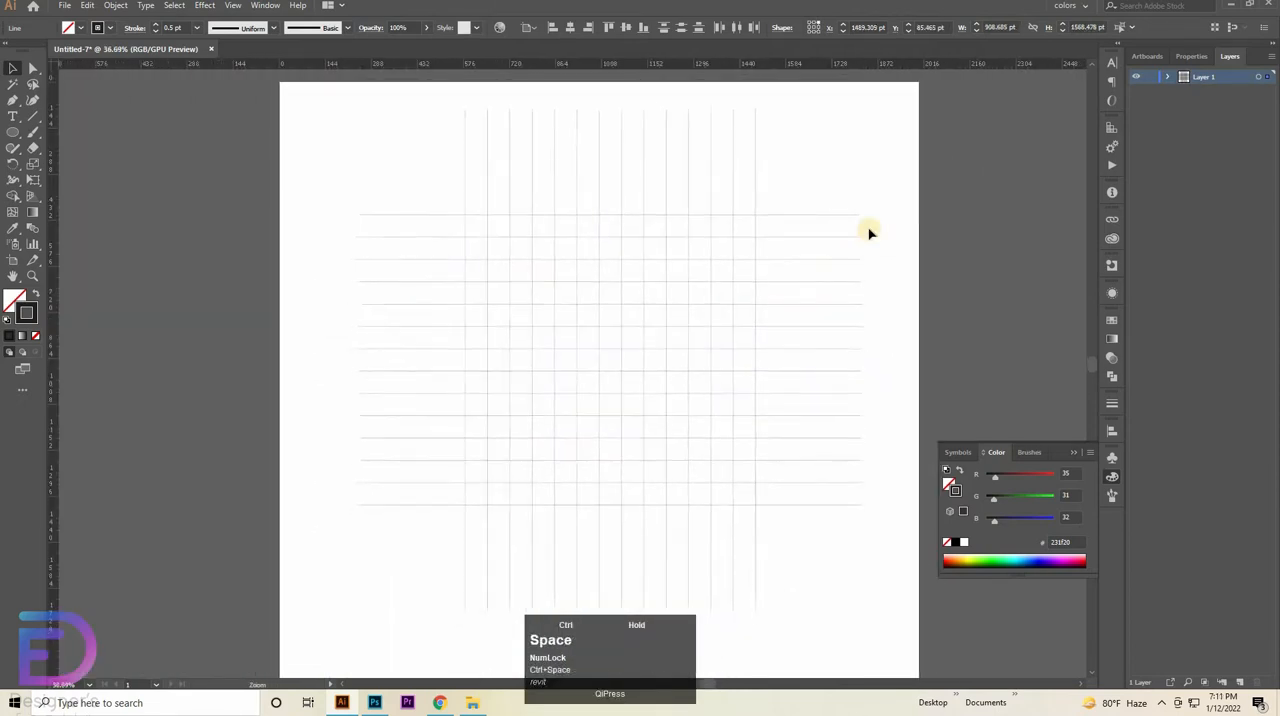
drag(873, 194, 829, 516)
drag(829, 427, 829, 427)
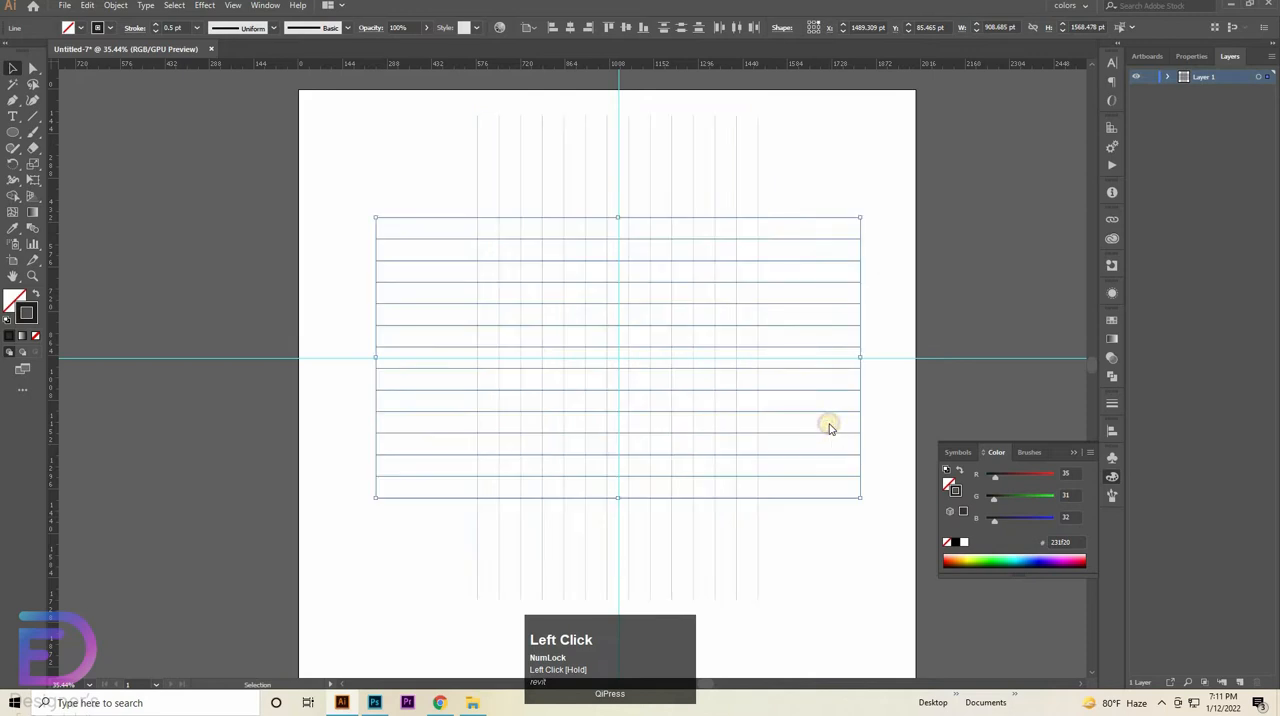
right_click(829, 427)
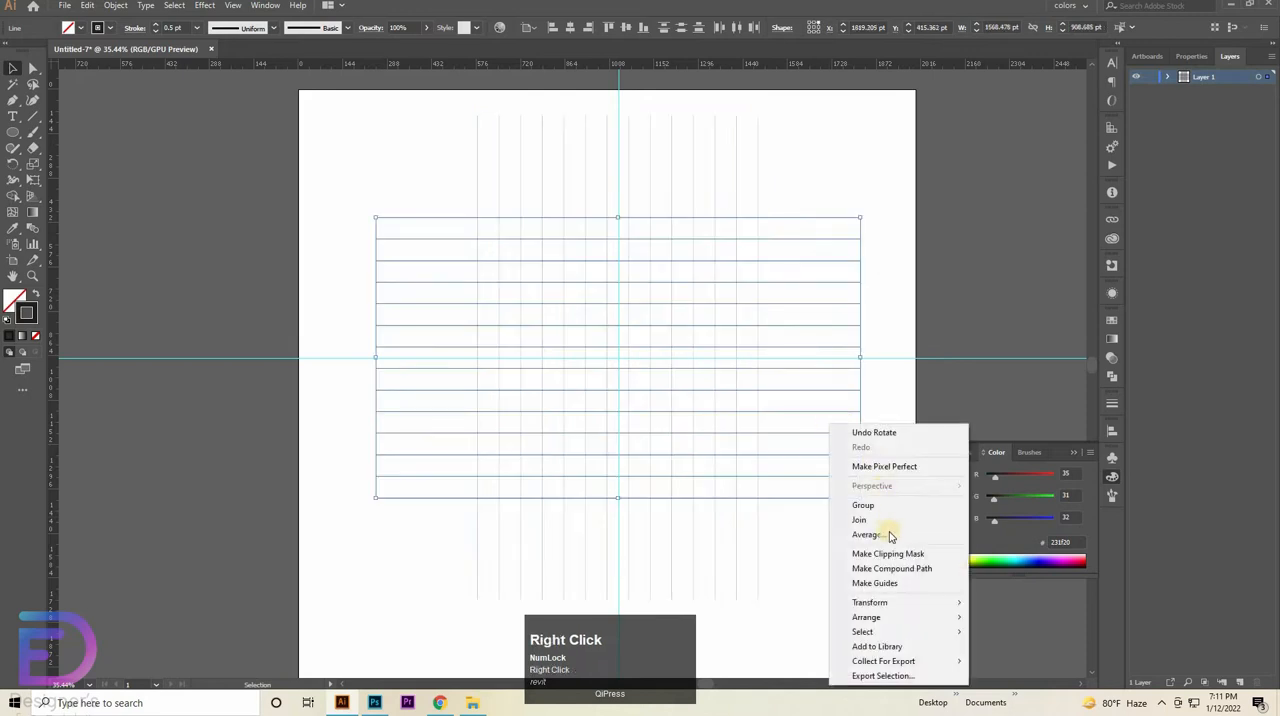
click(864, 604)
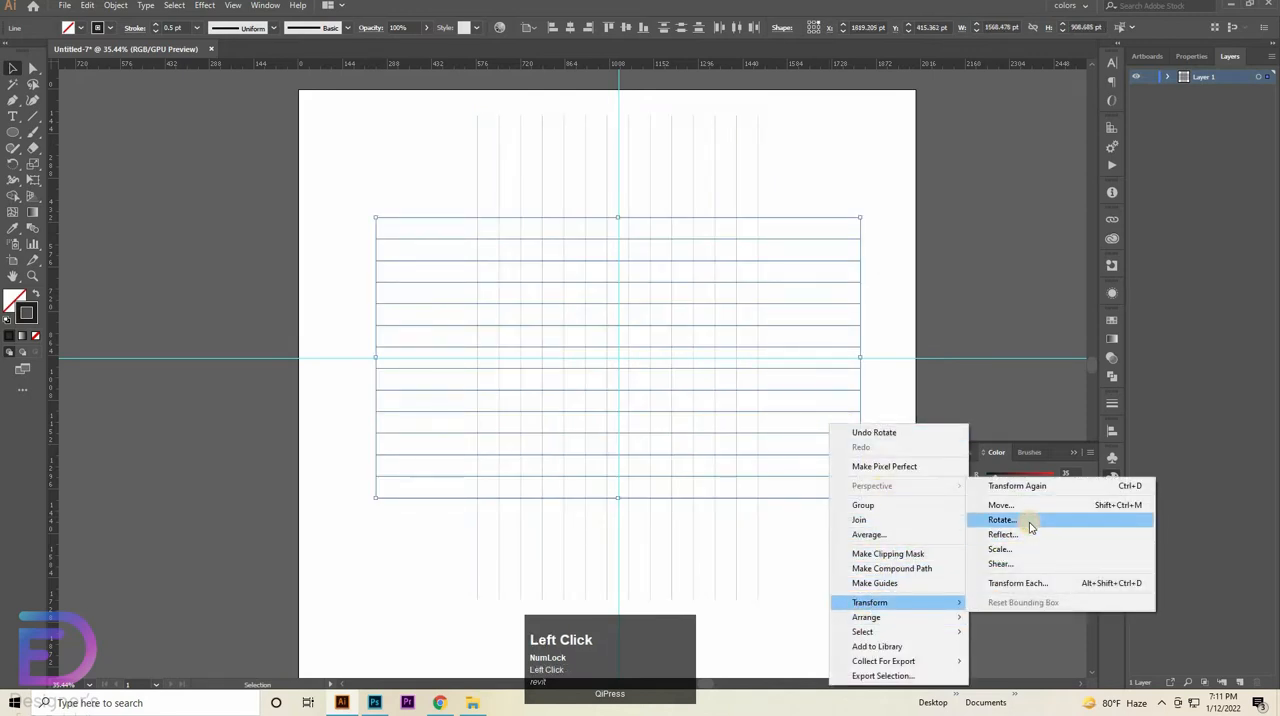
click(1031, 527)
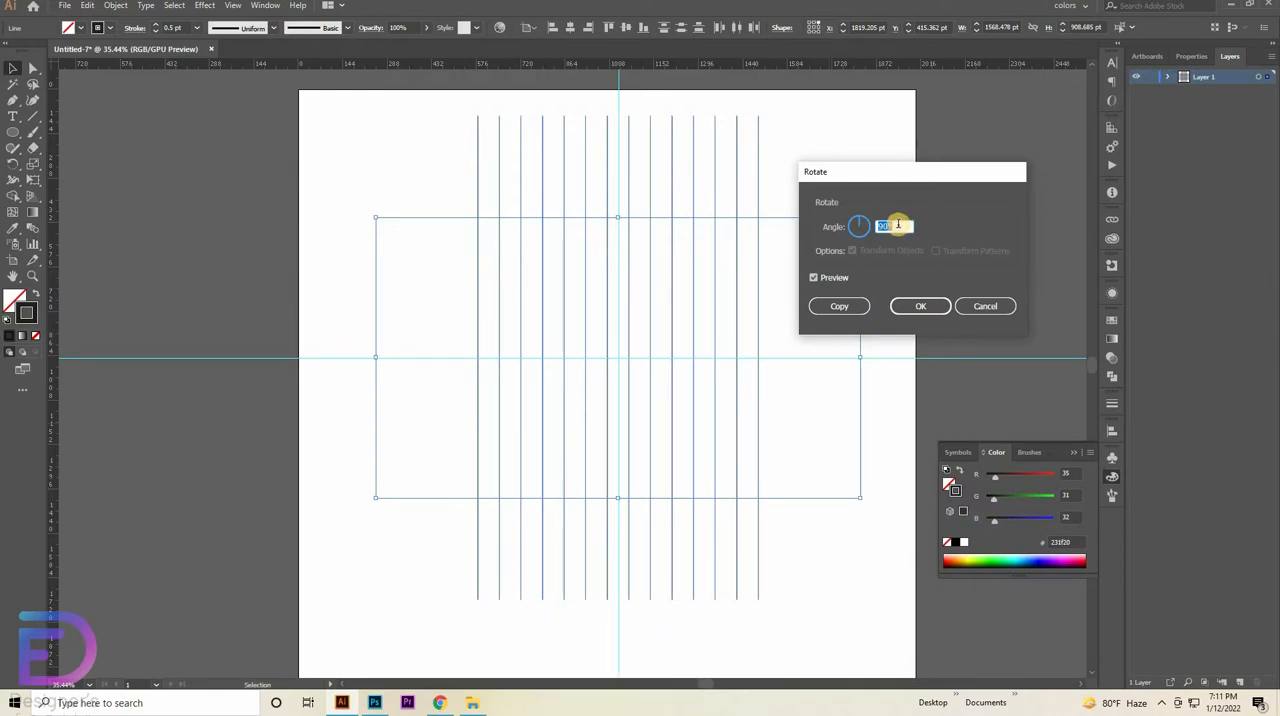
text(11)
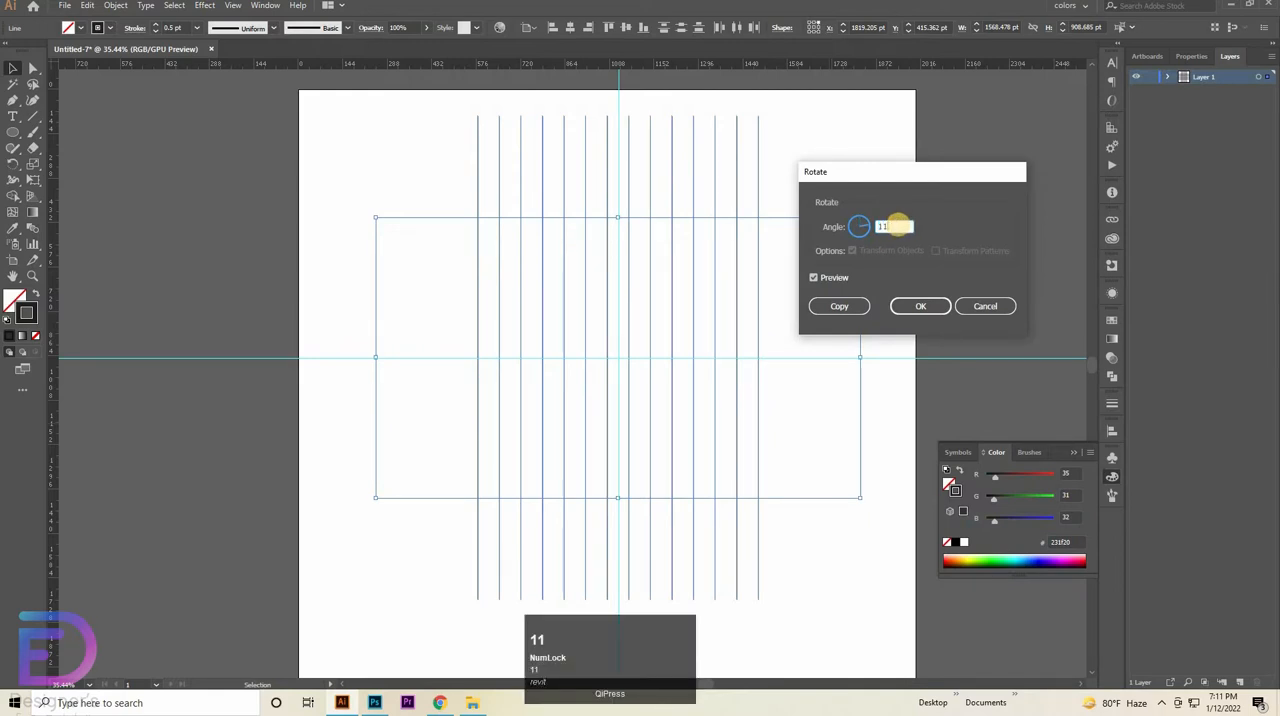
text(7)
click(836, 280)
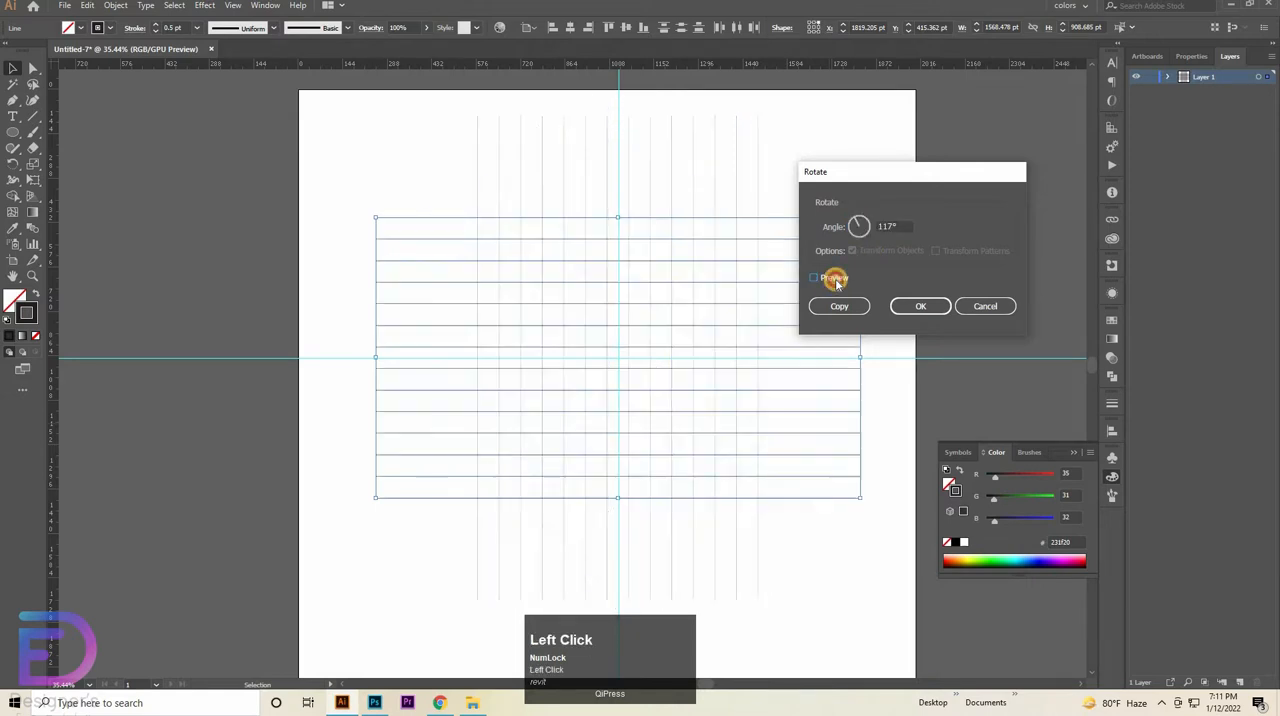
click(836, 280)
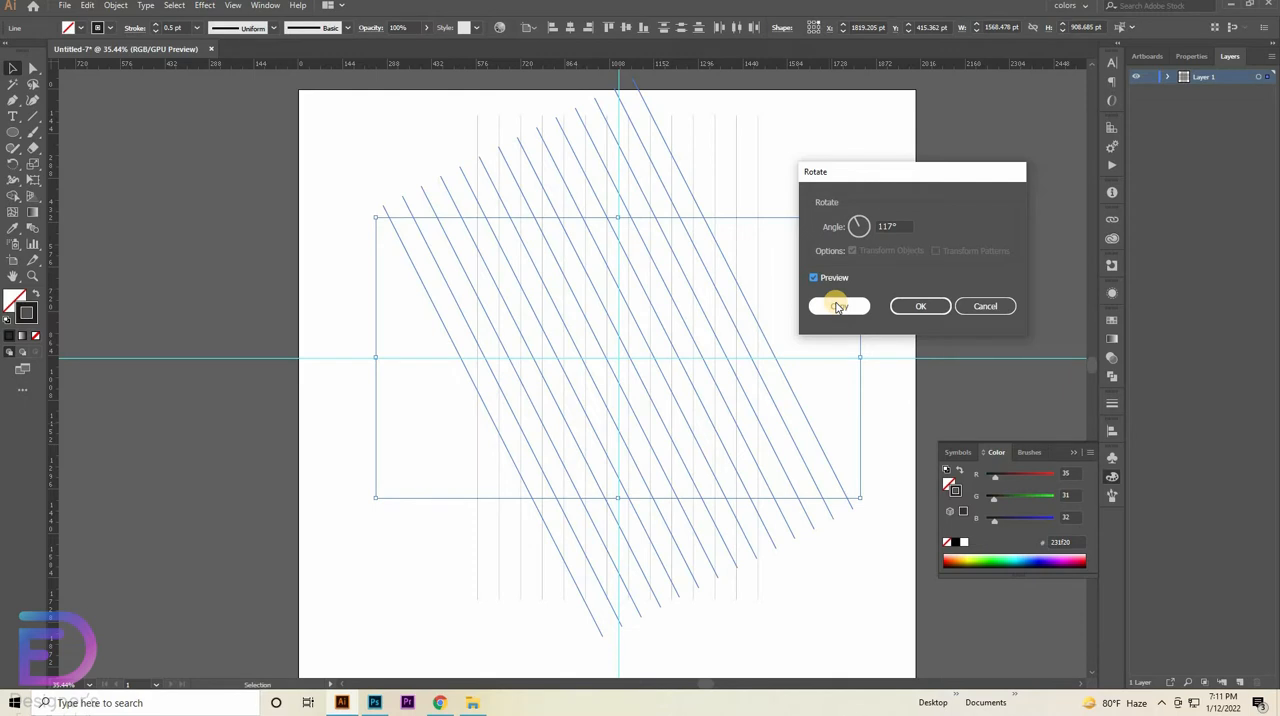
click(838, 307)
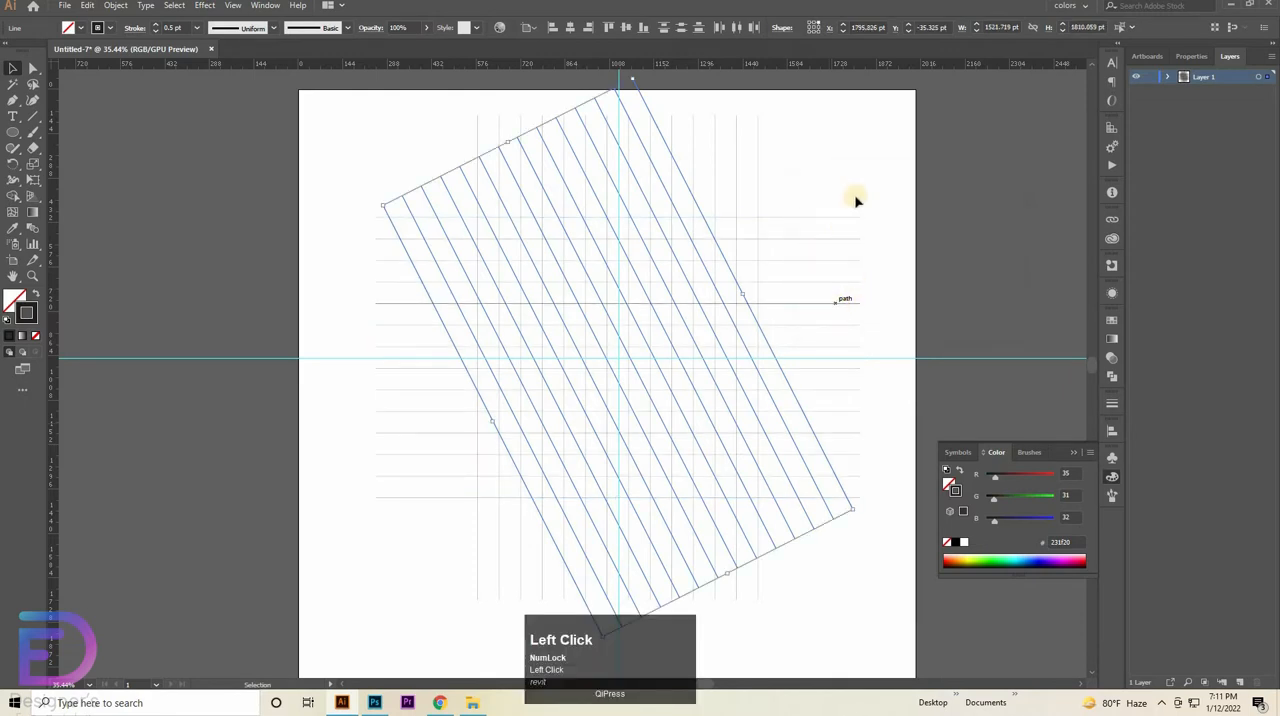
click(849, 275)
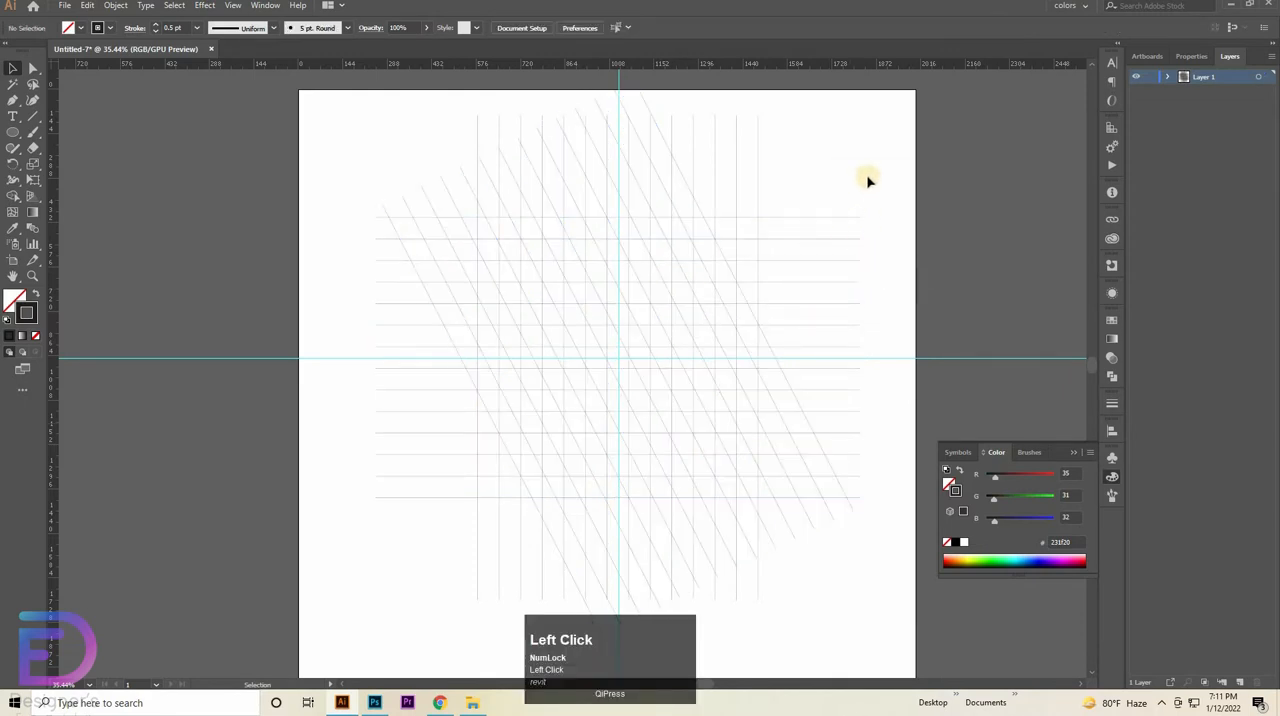
- Draw a circle about 909 pt in diameter centred on the guide intersection, reaching the outermost horizontal grid lines
click(12, 132)
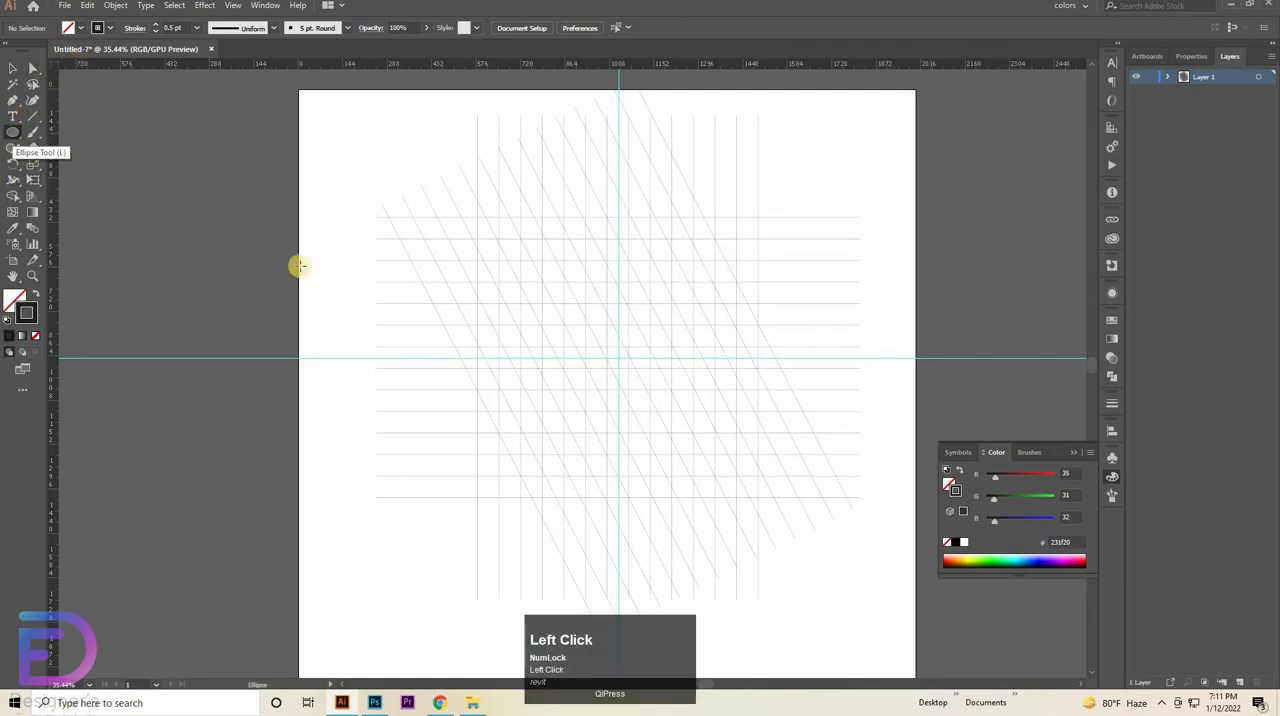
key(ctrl)
drag(692, 443, 751, 437)
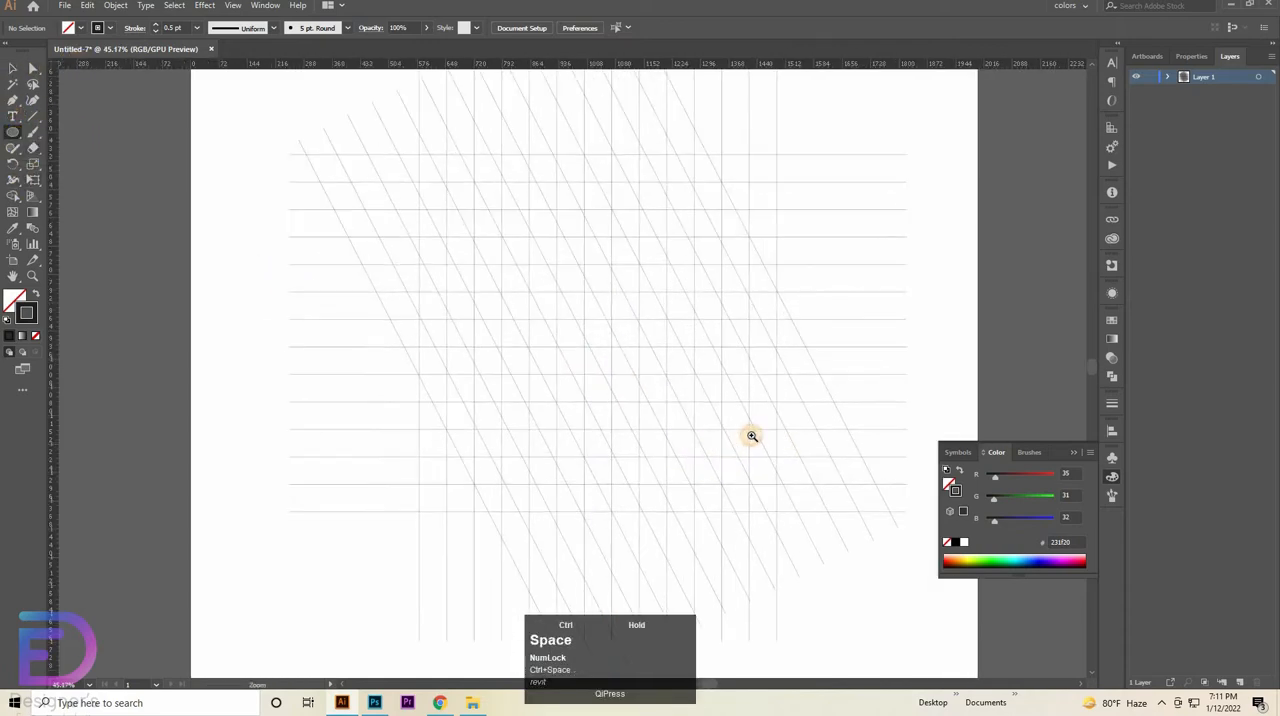
drag(576, 315, 574, 351)
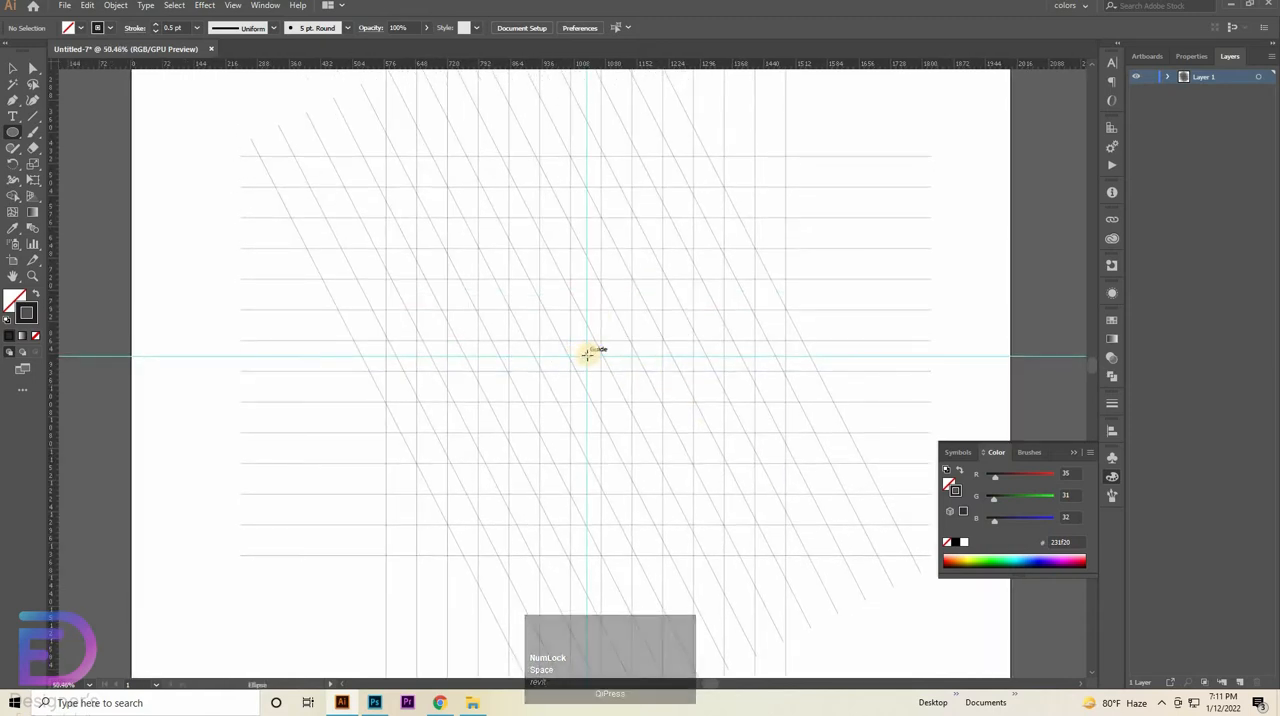
drag(587, 354, 761, 556)
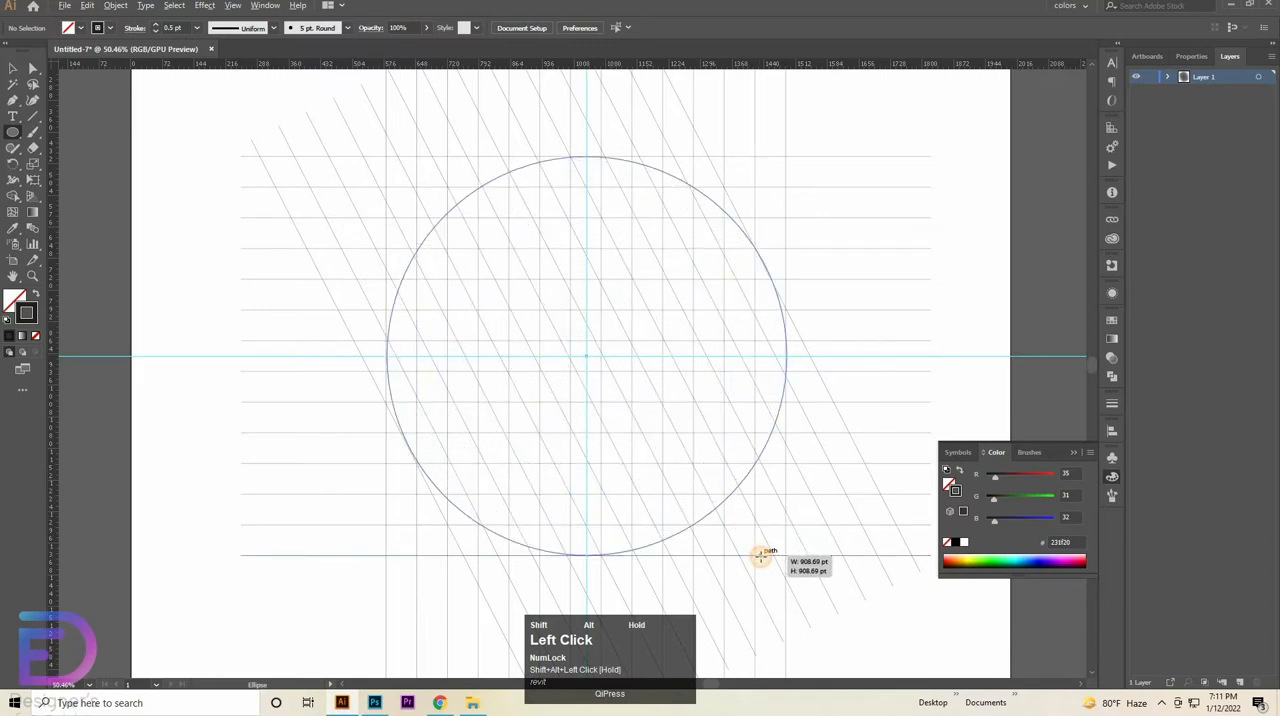
- Duplicate the circle in place, scale the copy about its centre to about 769 pt, one grid row inward, and deselect it
click(13, 68)
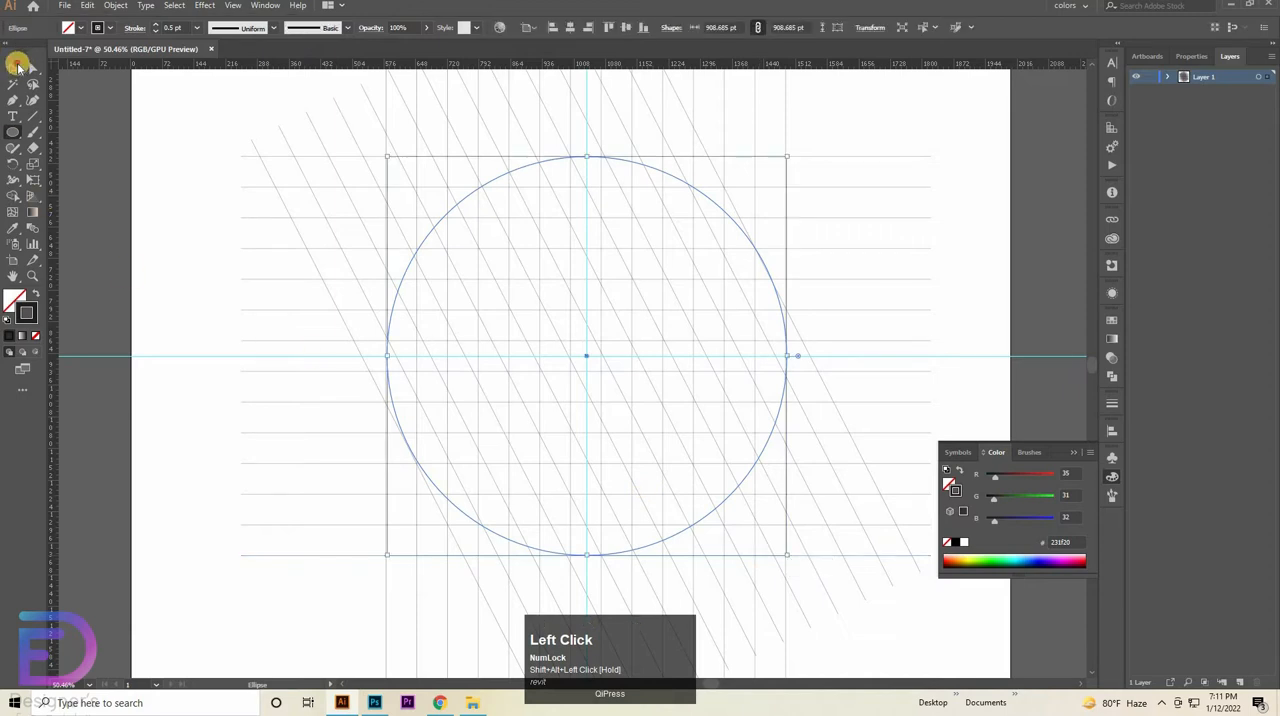
click(88, 10)
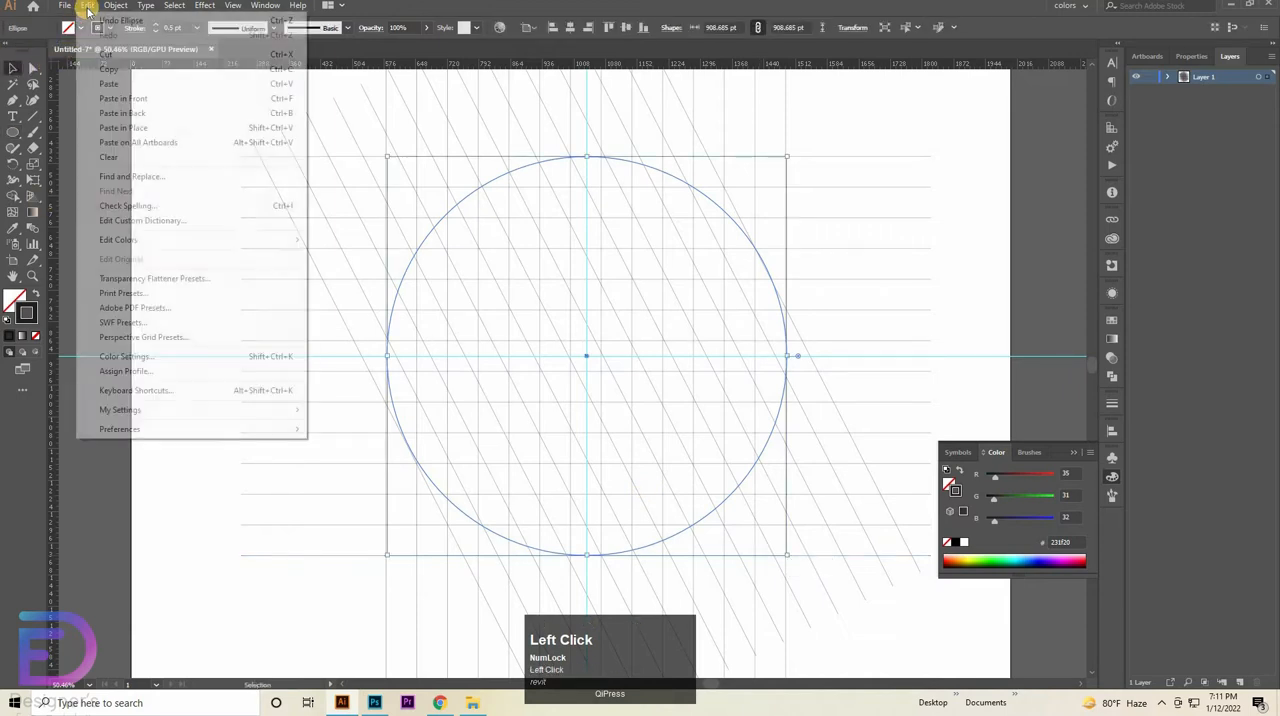
click(109, 69)
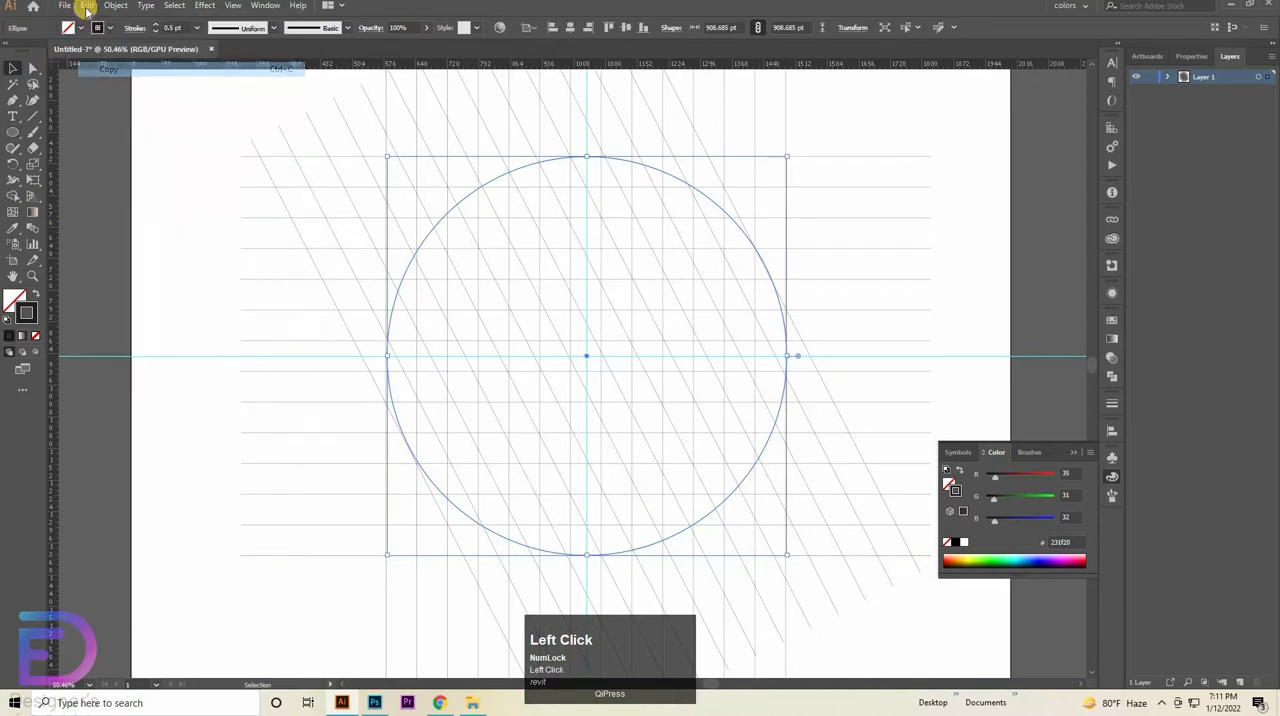
click(87, 7)
click(123, 129)
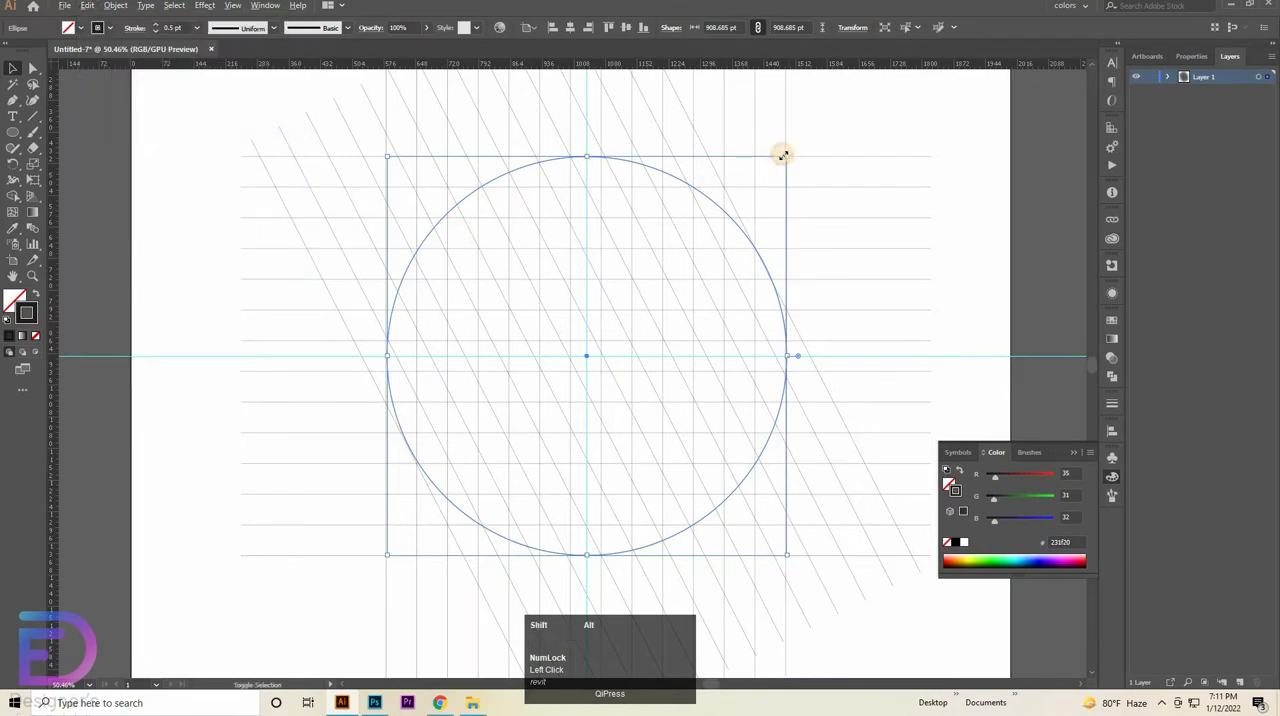
drag(790, 160, 766, 187)
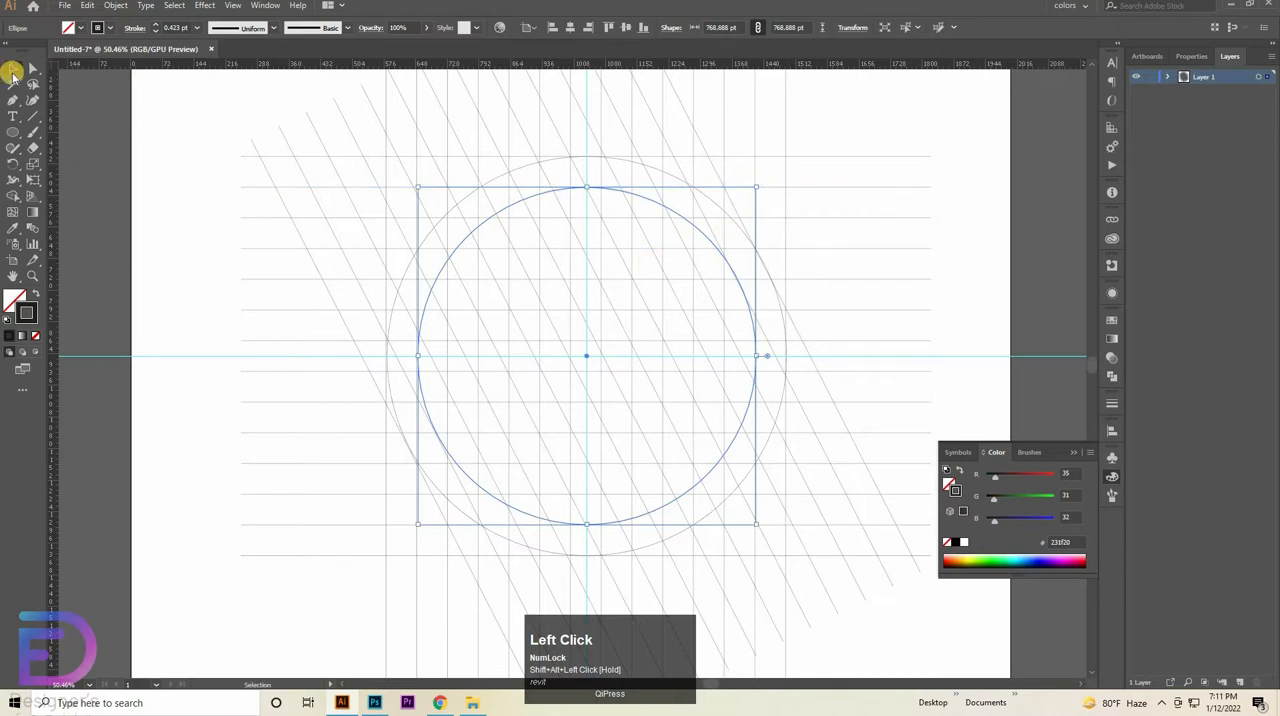
click(53, 115)
click(398, 376)
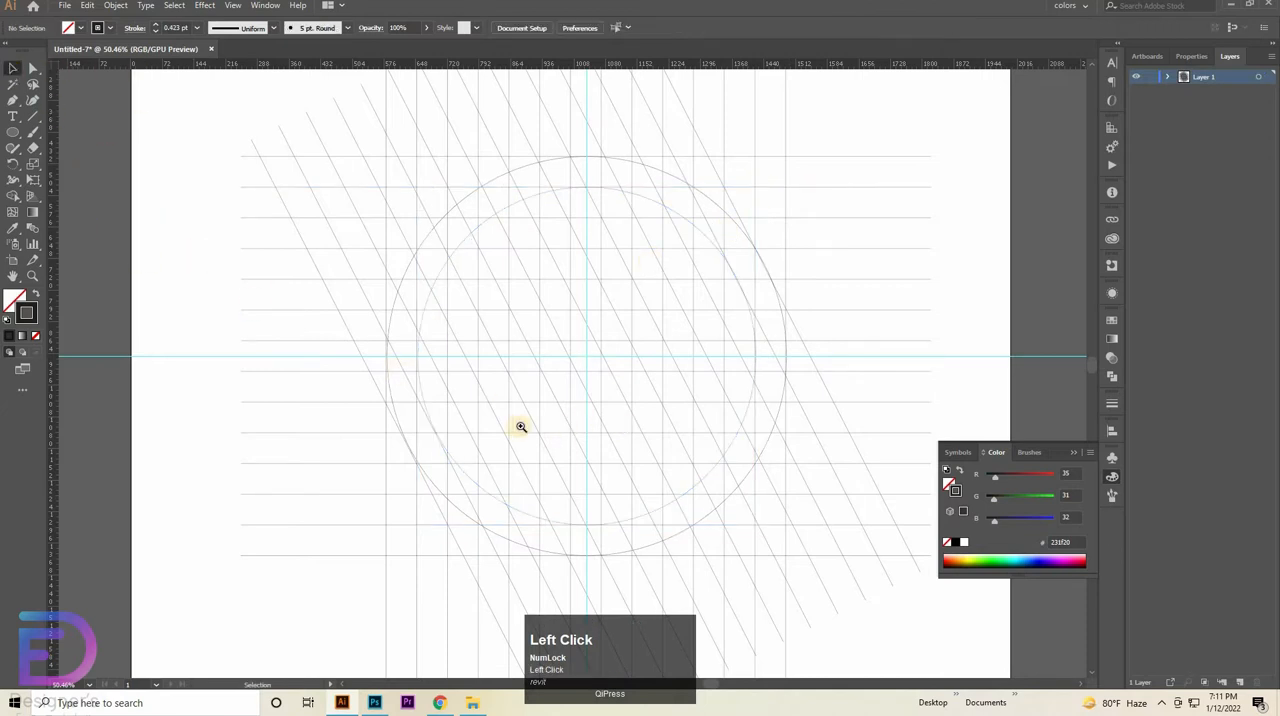
- Select all grid lines and both circles for the Shape Builder tool, swapping colours to a dark fill without stroke
key(ctrl+space)
click(582, 425)
drag(585, 424, 425, 430)
key(space)
drag(616, 379, 546, 393)
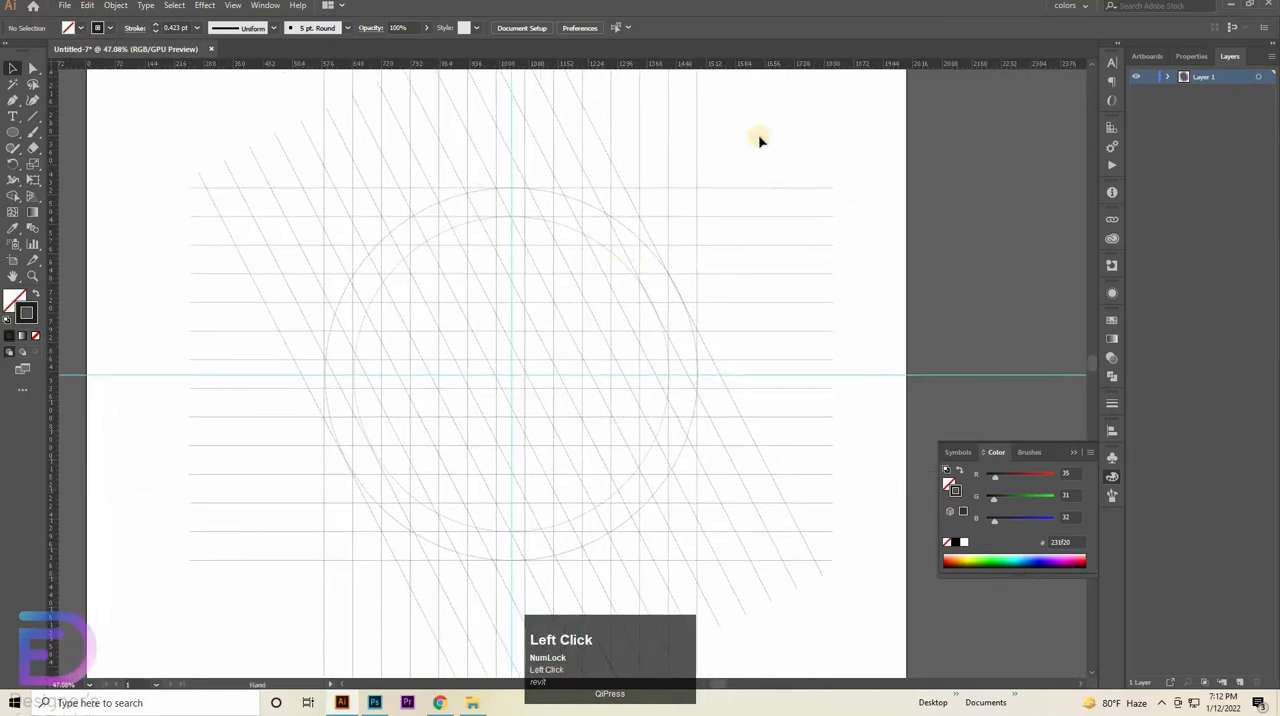
drag(760, 130, 248, 325)
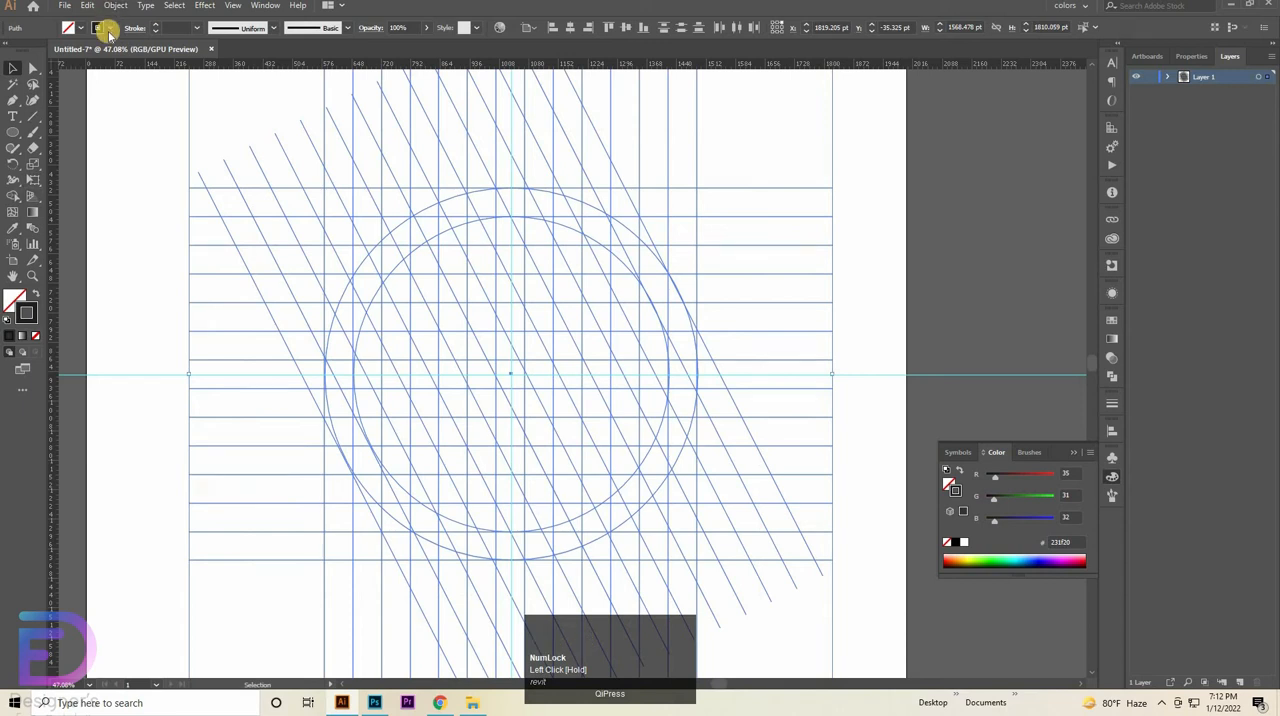
click(16, 201)
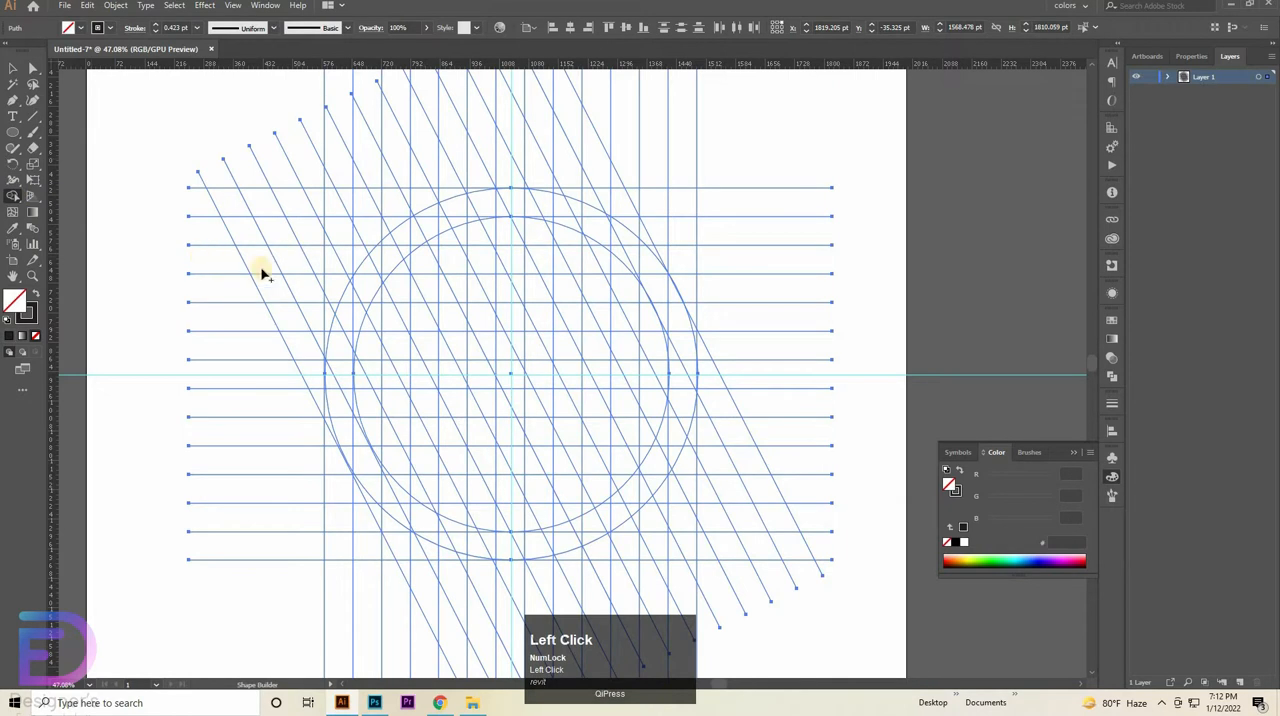
click(36, 290)
- Merge a one-column vertical bar just left of the vertical guide with the upper-left band between the circles, down past the horizontal guide
key(ctrl+space)
click(512, 412)
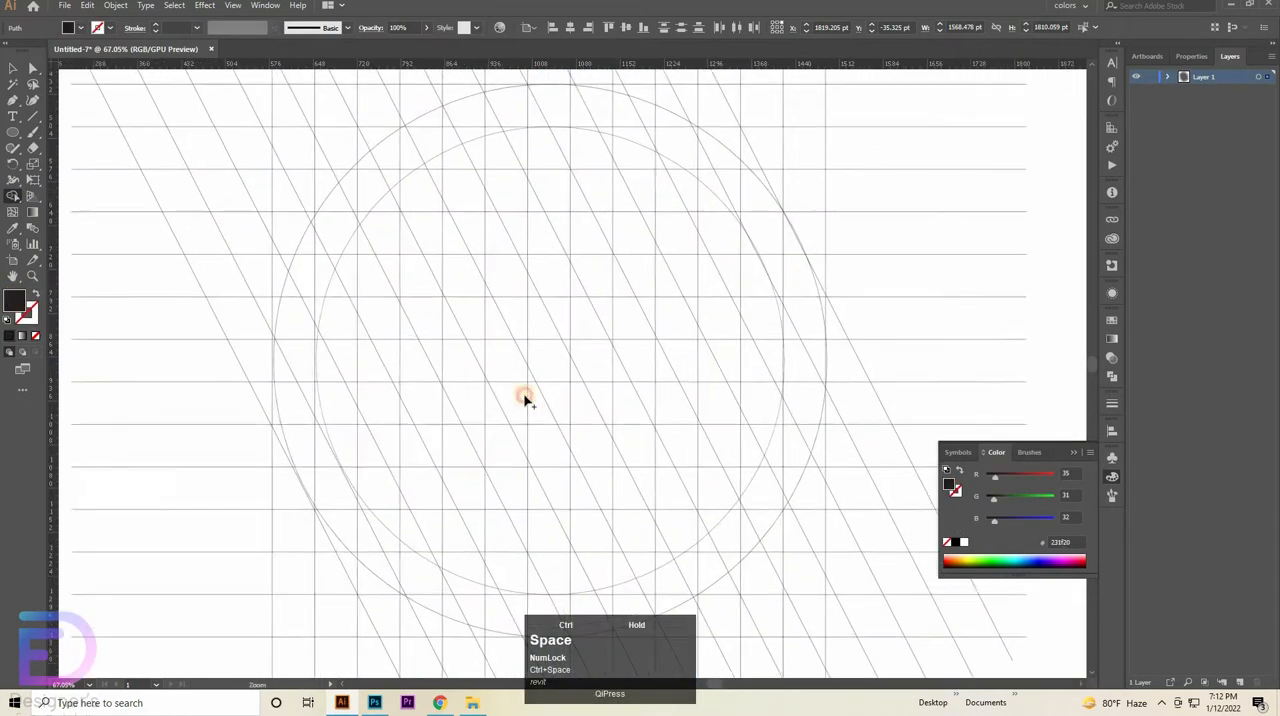
click(506, 373)
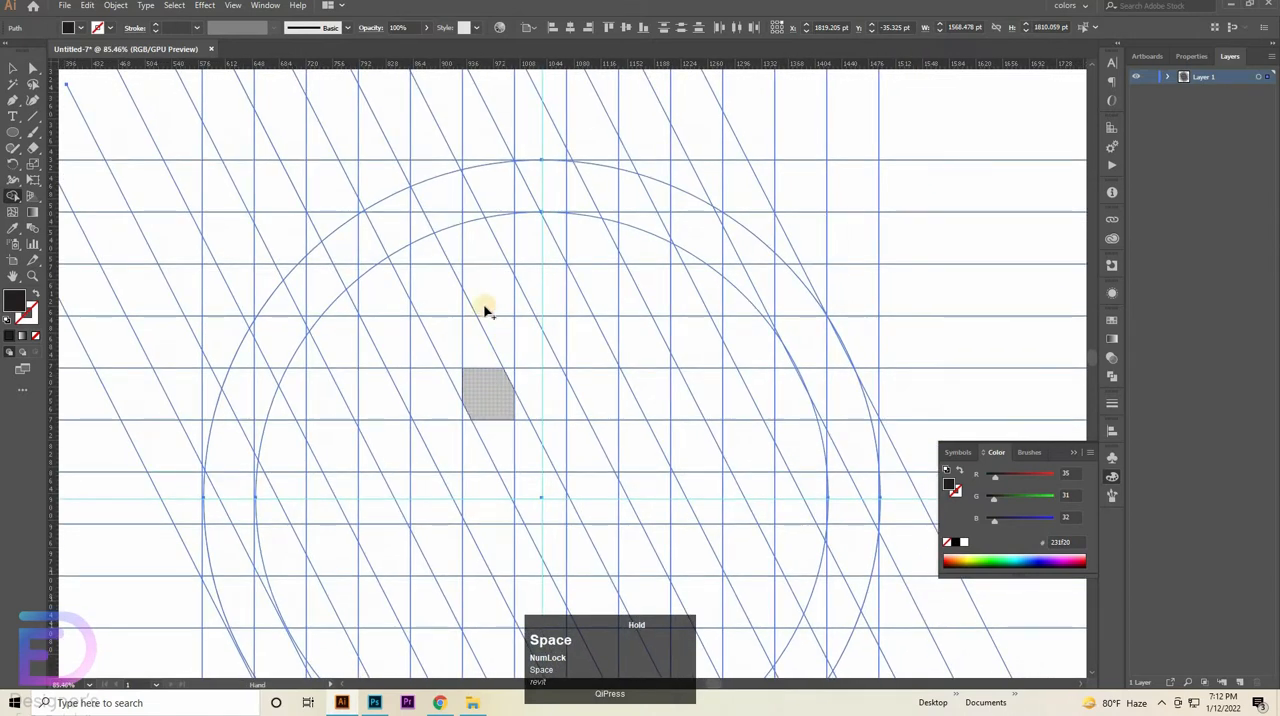
click(500, 275)
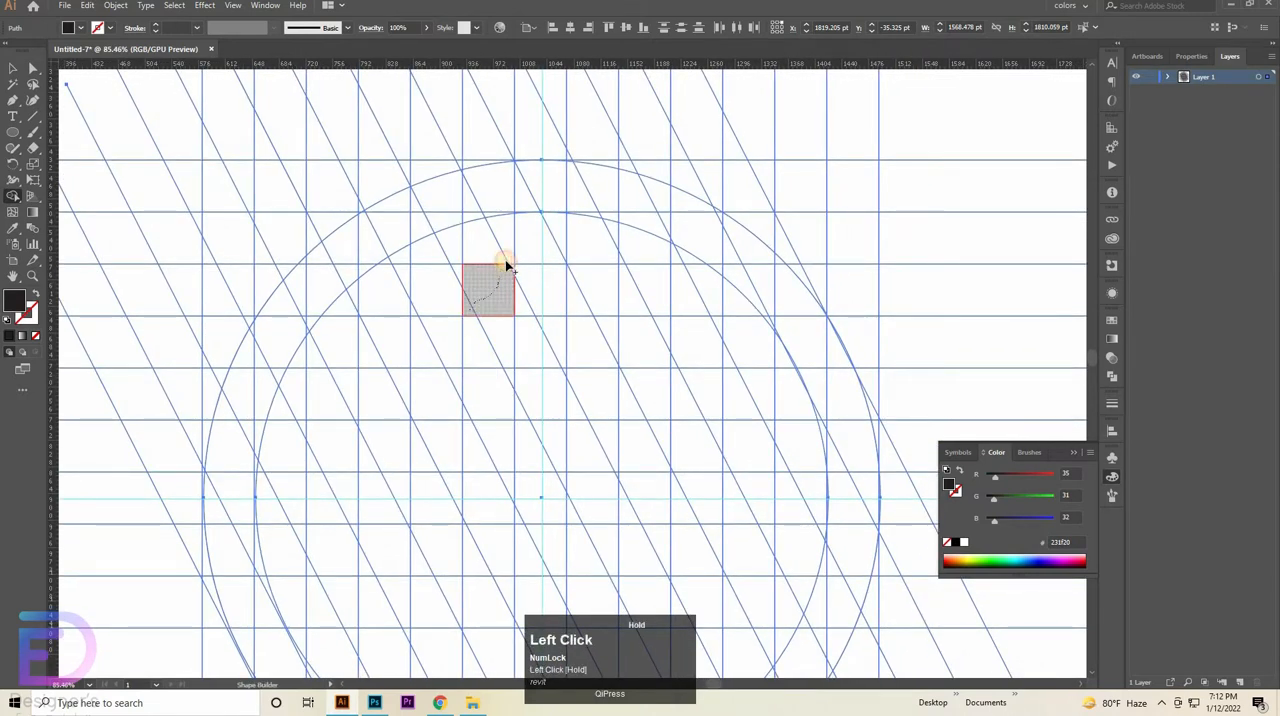
mouse_move(506, 264)
mouse_down()
mouse_move(499, 188)
mouse_move(501, 272)
mouse_up()
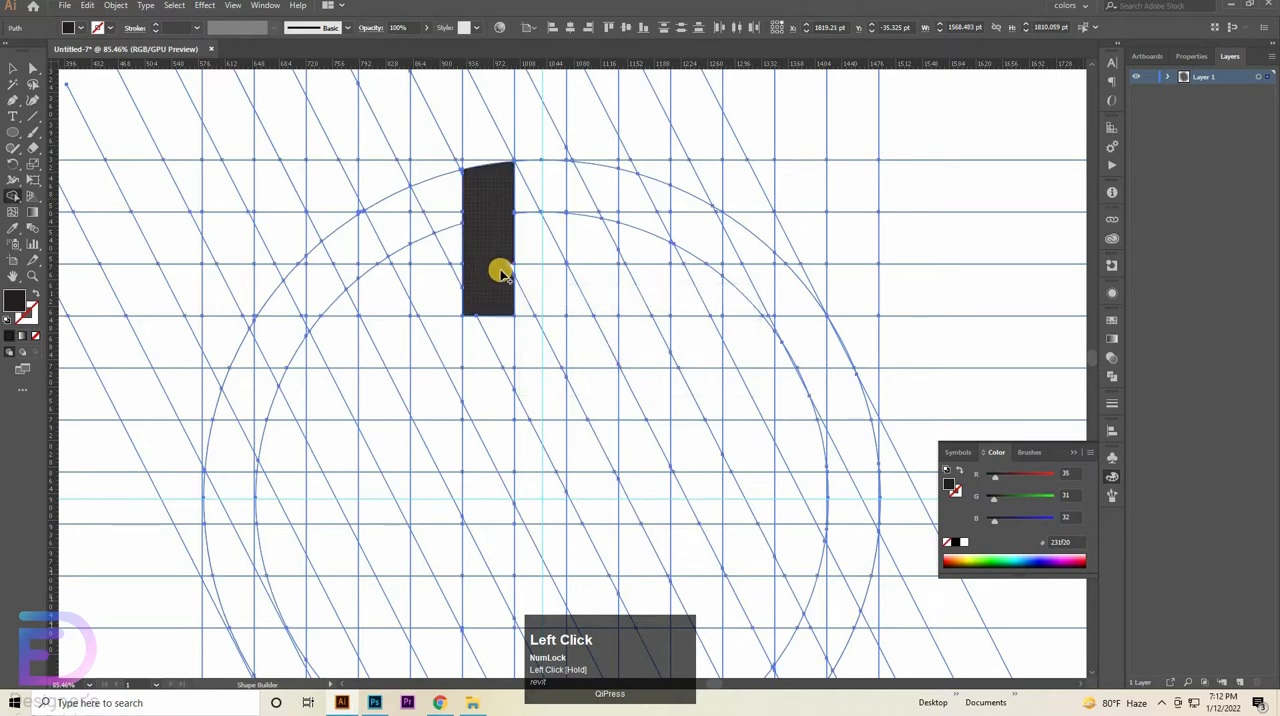
click(510, 266)
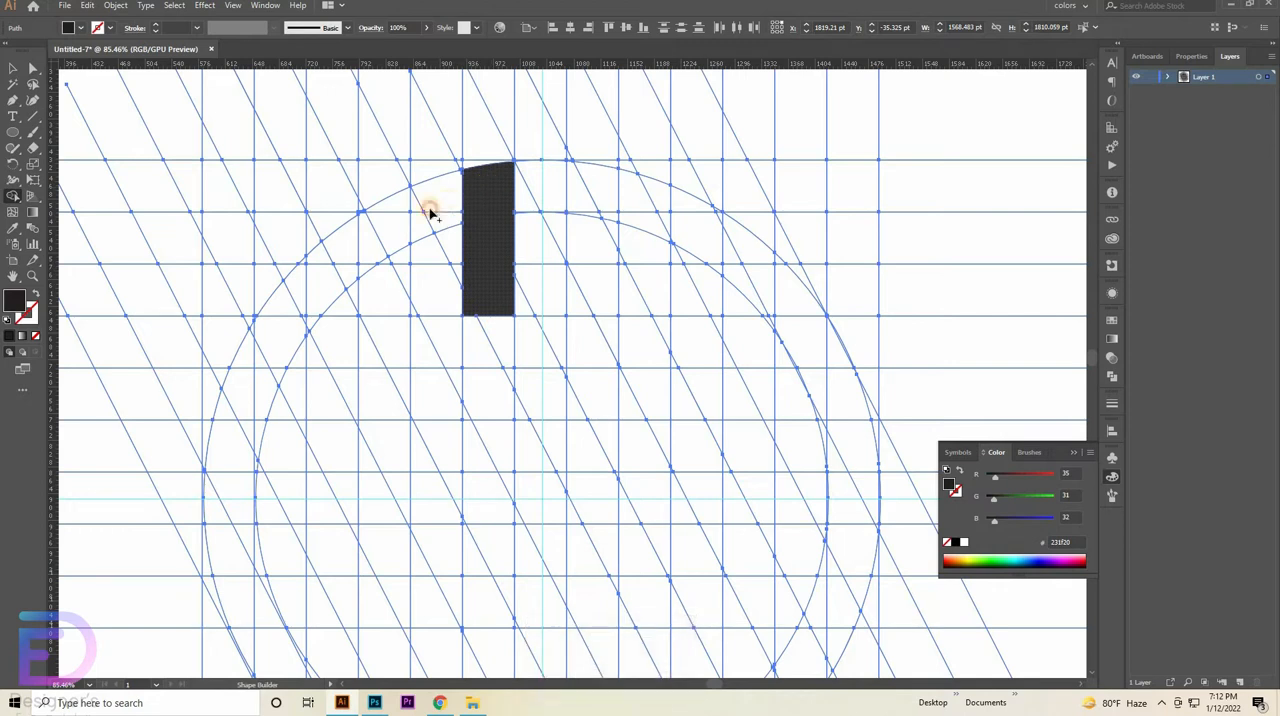
mouse_move(429, 209)
mouse_down()
mouse_move(370, 238)
mouse_move(308, 306)
mouse_move(250, 395)
mouse_move(221, 505)
mouse_up()
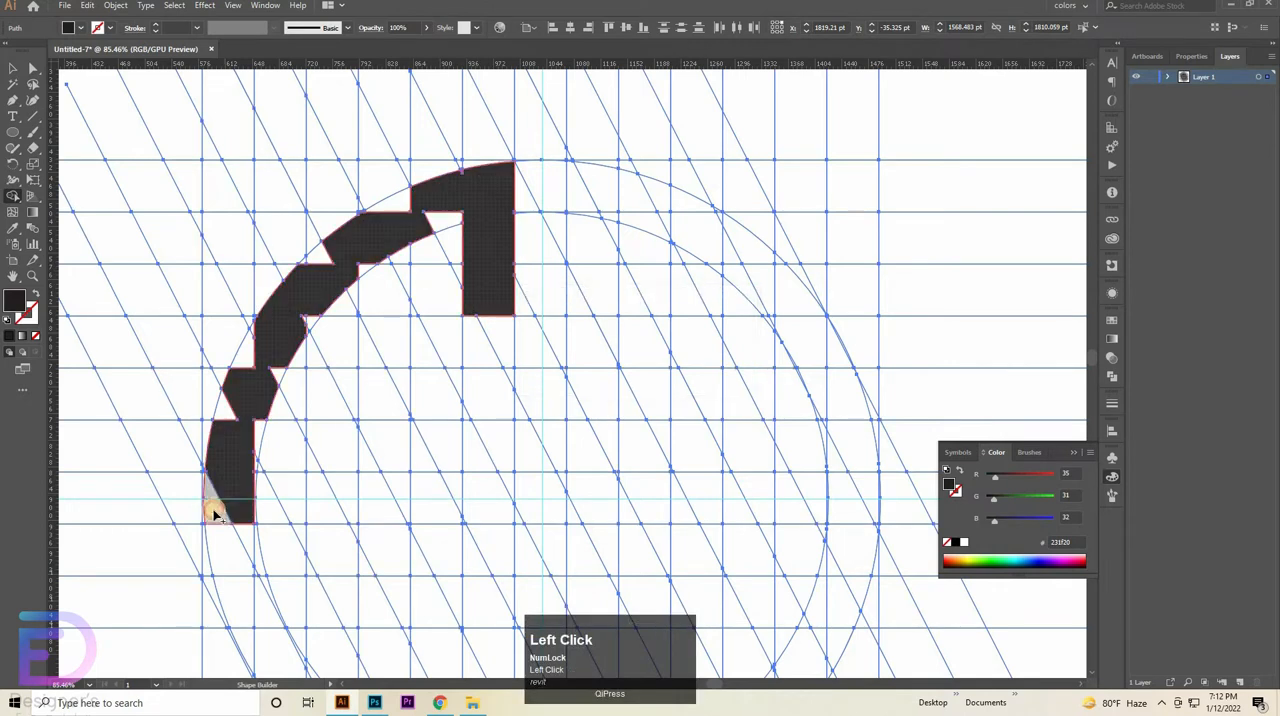
key(ctrl+space)
drag(254, 463, 483, 439)
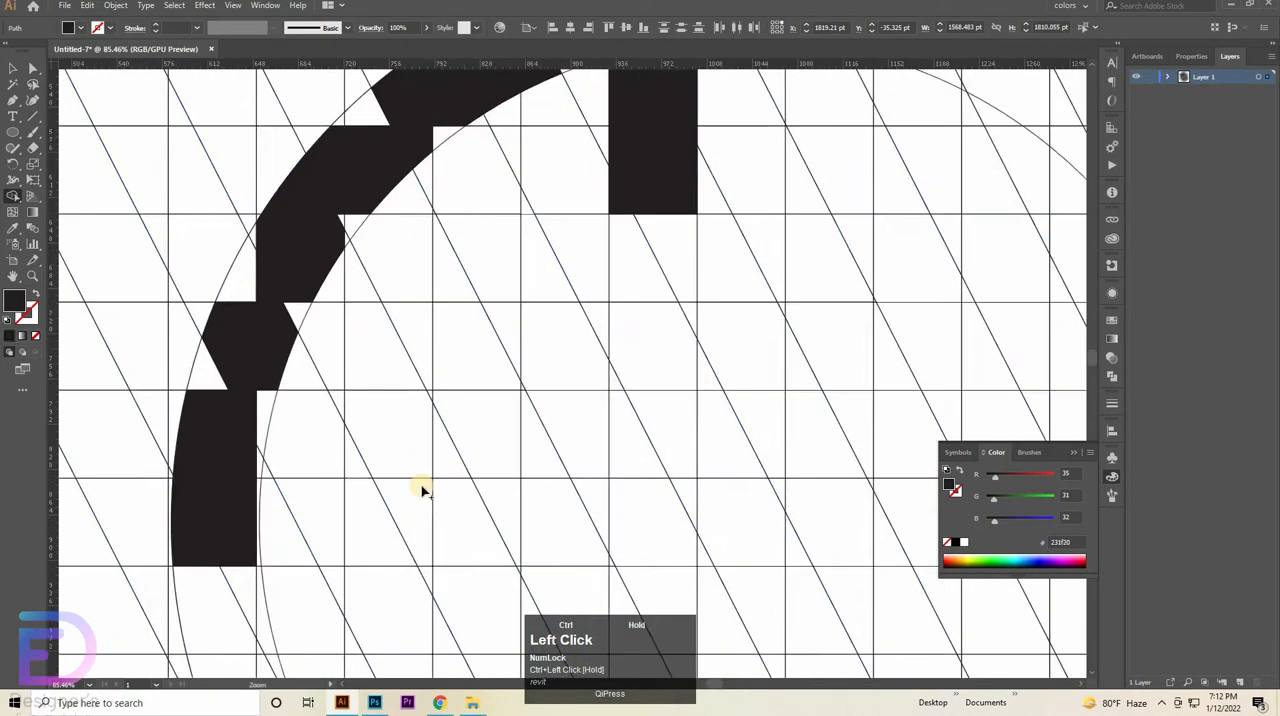
key(space)
drag(212, 398, 230, 236)
drag(245, 458, 279, 480)
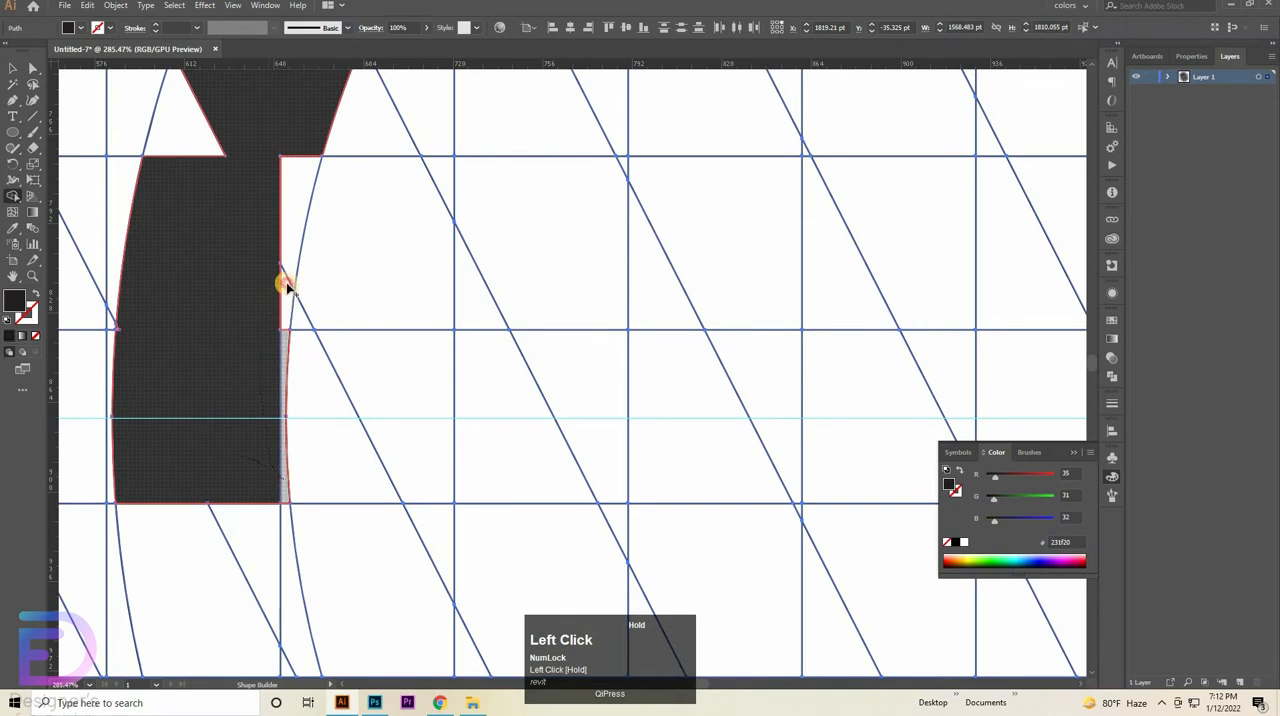
mouse_move(287, 286)
mouse_down()
mouse_move(239, 250)
mouse_move(121, 305)
mouse_move(116, 320)
mouse_move(153, 303)
mouse_move(119, 331)
mouse_move(124, 322)
mouse_move(145, 352)
mouse_up()
key(ctrl+z)
- Merge the leftover slivers beside the inner circle into the lower end of the left arc
scroll(198, 346, up, 4)
mouse_move(120, 274)
mouse_down()
mouse_move(287, 228)
mouse_move(278, 244)
mouse_move(386, 305)
mouse_move(515, 449)
mouse_up()
key(space)
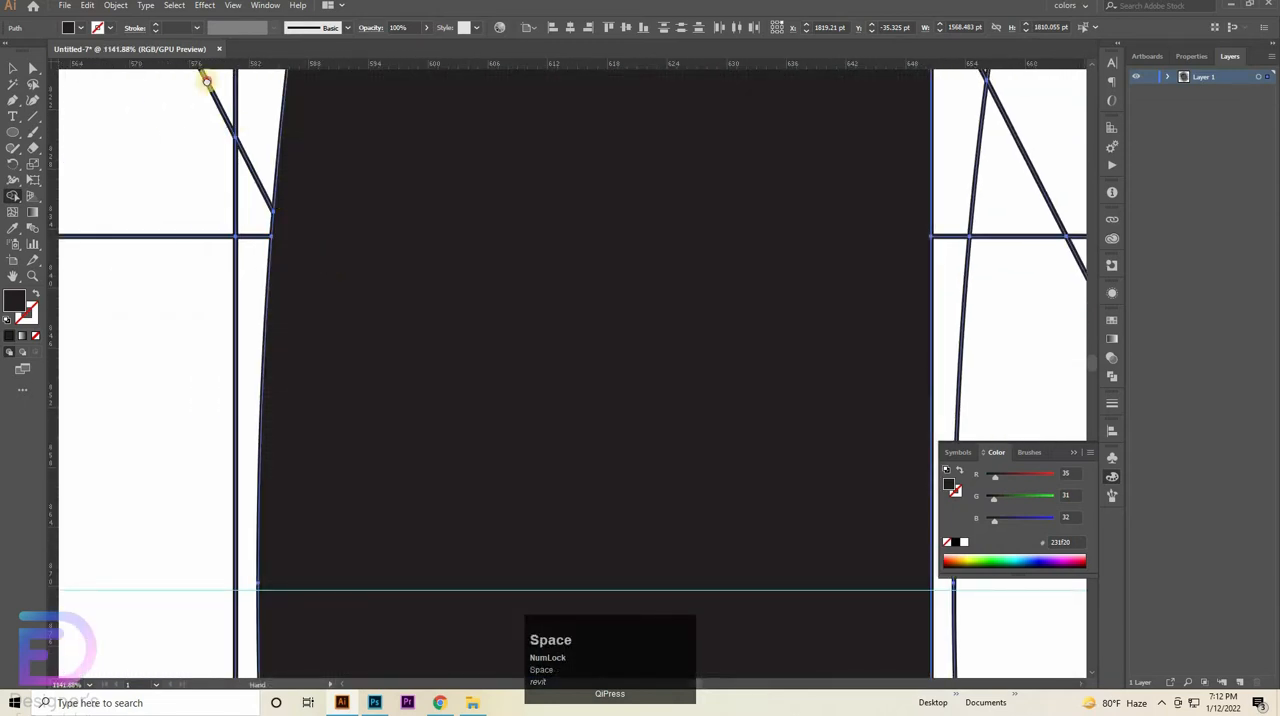
mouse_move(423, 294)
mouse_down()
mouse_move(566, 331)
mouse_move(597, 329)
mouse_move(592, 312)
mouse_move(608, 300)
mouse_up()
drag(559, 190, 569, 518)
drag(600, 229, 478, 270)
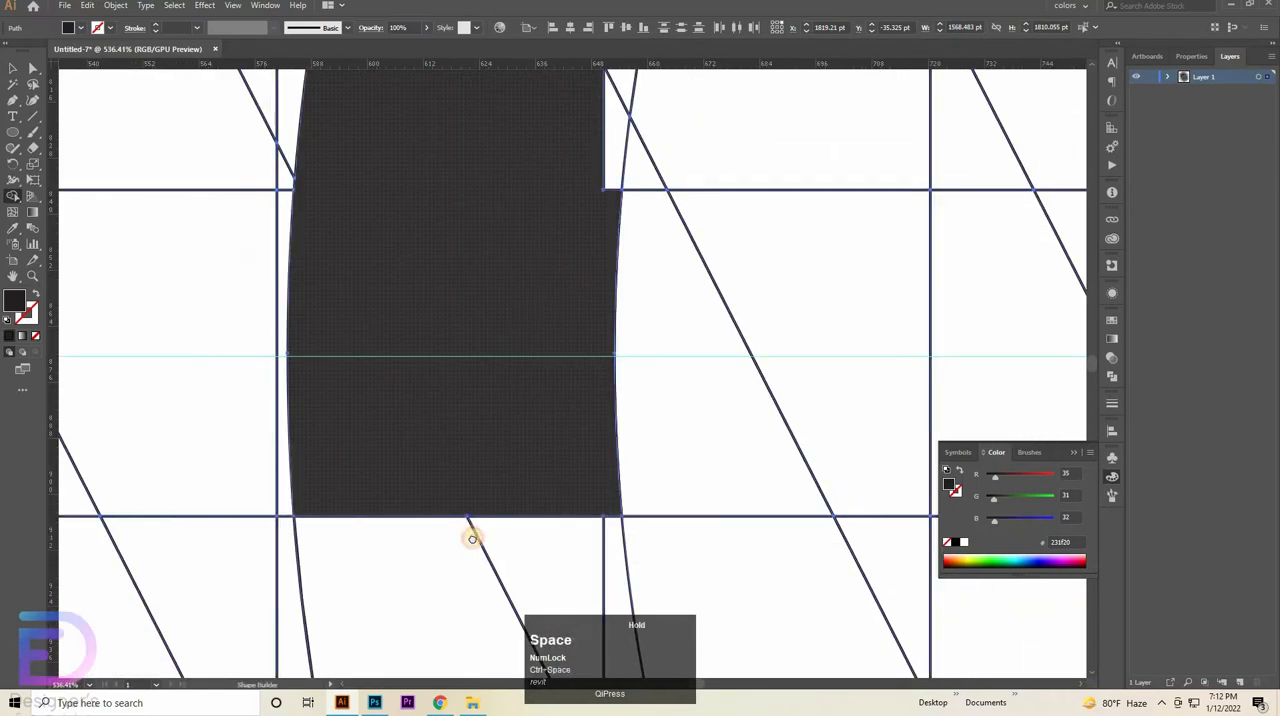
drag(472, 538, 473, 525)
mouse_move(524, 418)
mouse_down()
mouse_move(545, 464)
mouse_move(530, 425)
mouse_up()
key(space)
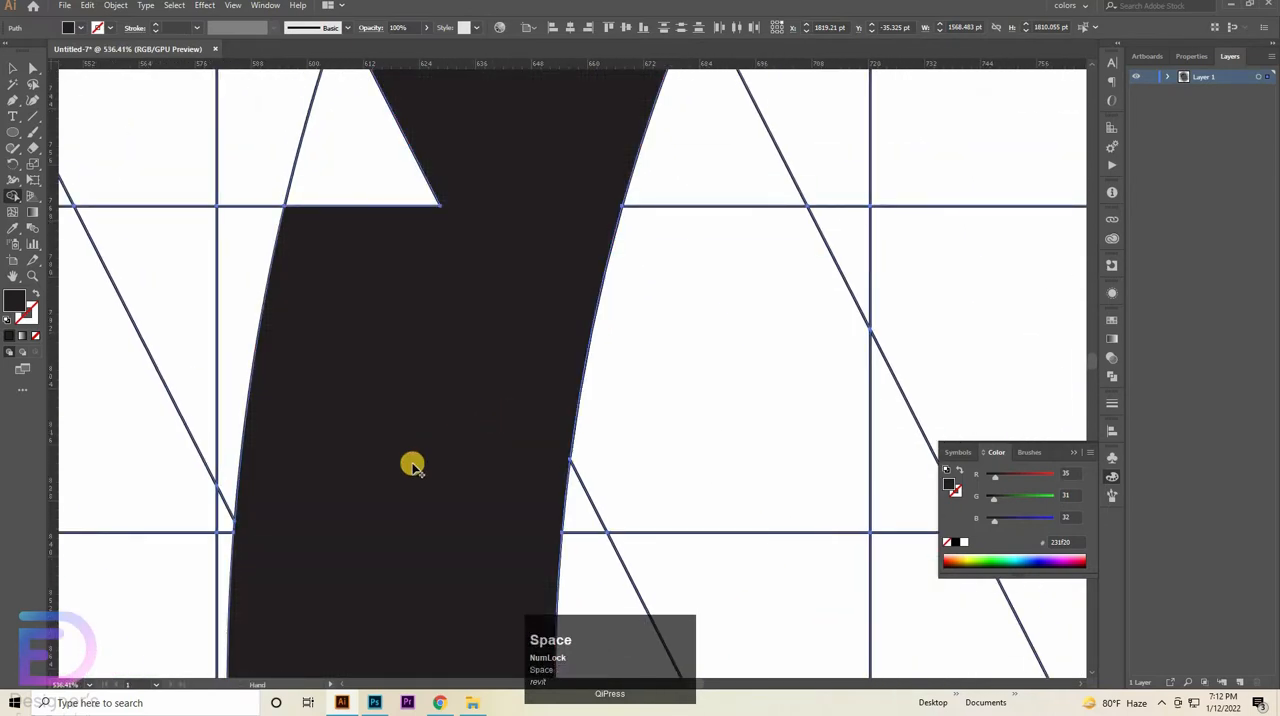
- Merge the missing corner pieces into the left arc's middle section so it fills the band between the circles
drag(420, 270, 417, 470)
mouse_move(430, 470)
mouse_down()
mouse_move(508, 318)
mouse_move(474, 488)
mouse_up()
key(space)
drag(480, 150, 433, 464)
mouse_move(431, 460)
mouse_down()
mouse_move(500, 176)
mouse_move(501, 228)
mouse_up()
drag(602, 510, 737, 229)
- Merge the remaining corner pieces along the arc's upper section up to the vertical bar
key(space)
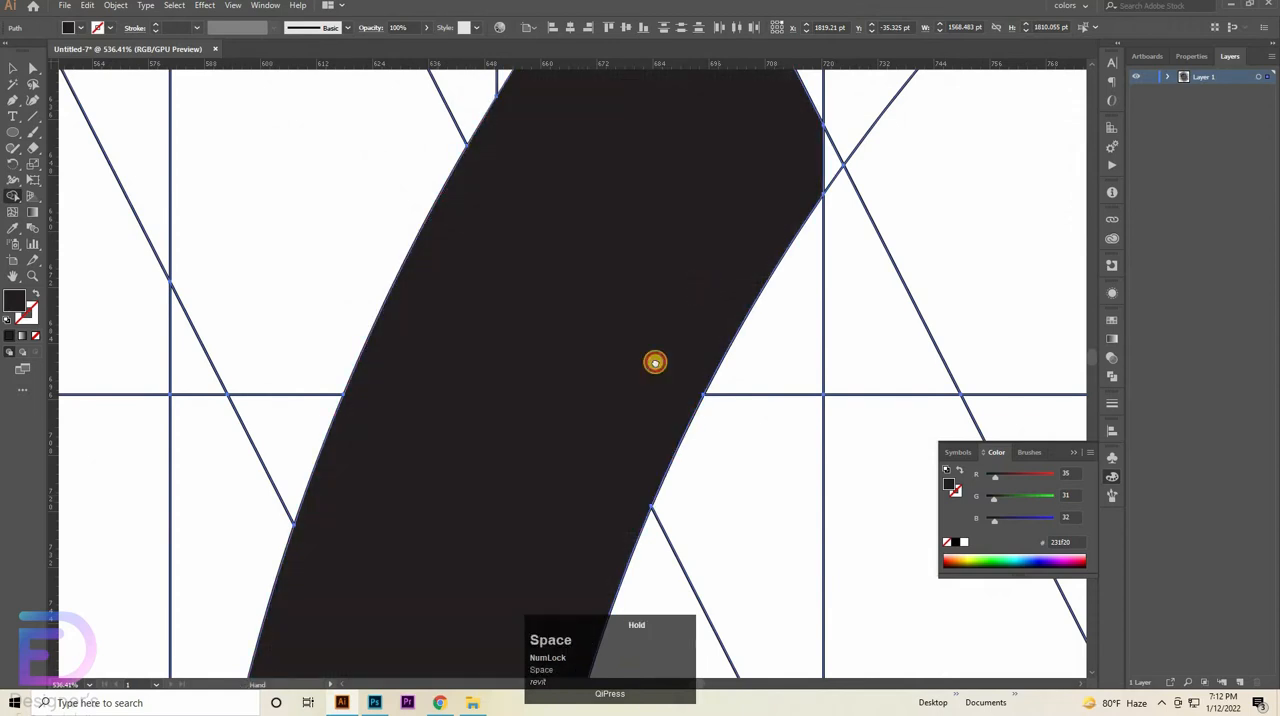
mouse_move(511, 471)
mouse_down()
mouse_move(600, 402)
mouse_move(580, 337)
mouse_move(657, 215)
mouse_move(337, 406)
mouse_move(301, 452)
mouse_up()
mouse_move(357, 330)
mouse_down()
mouse_move(357, 197)
mouse_move(200, 217)
mouse_move(451, 277)
mouse_move(533, 263)
mouse_up()
drag(533, 156, 297, 269)
click(428, 193)
drag(428, 193, 310, 230)
drag(551, 326, 380, 358)
drag(693, 283, 760, 231)
key(ctrl+space)
drag(651, 254, 622, 248)
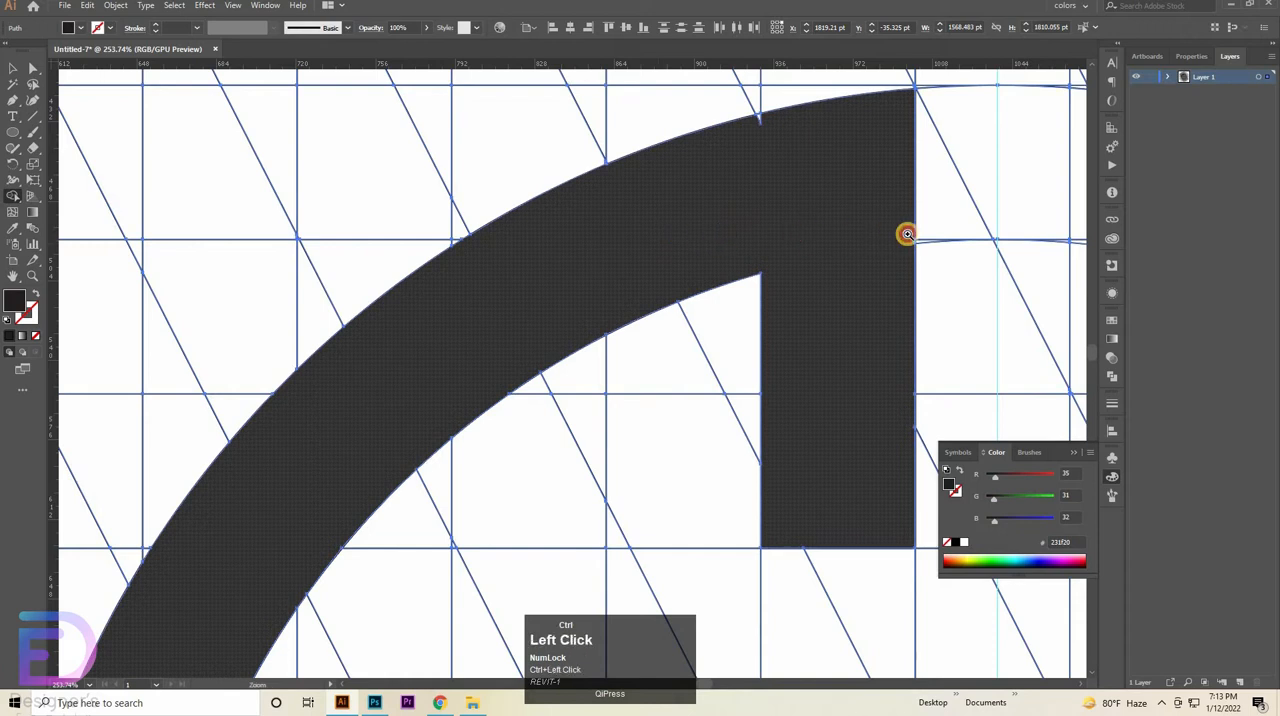
- Merge the tiny leftover wedge on the outer edge near the top of the vertical bar into the arc
drag(907, 234, 920, 236)
key(space)
drag(723, 423, 596, 665)
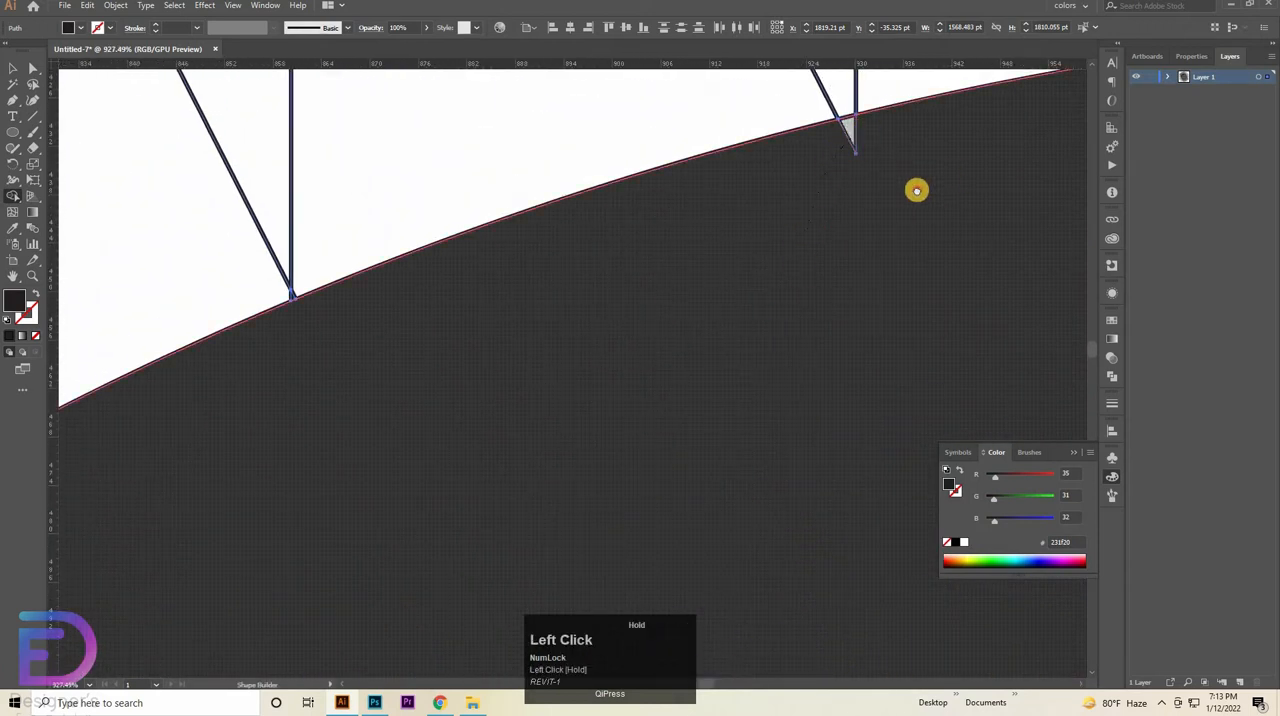
key(space)
drag(954, 177, 148, 325)
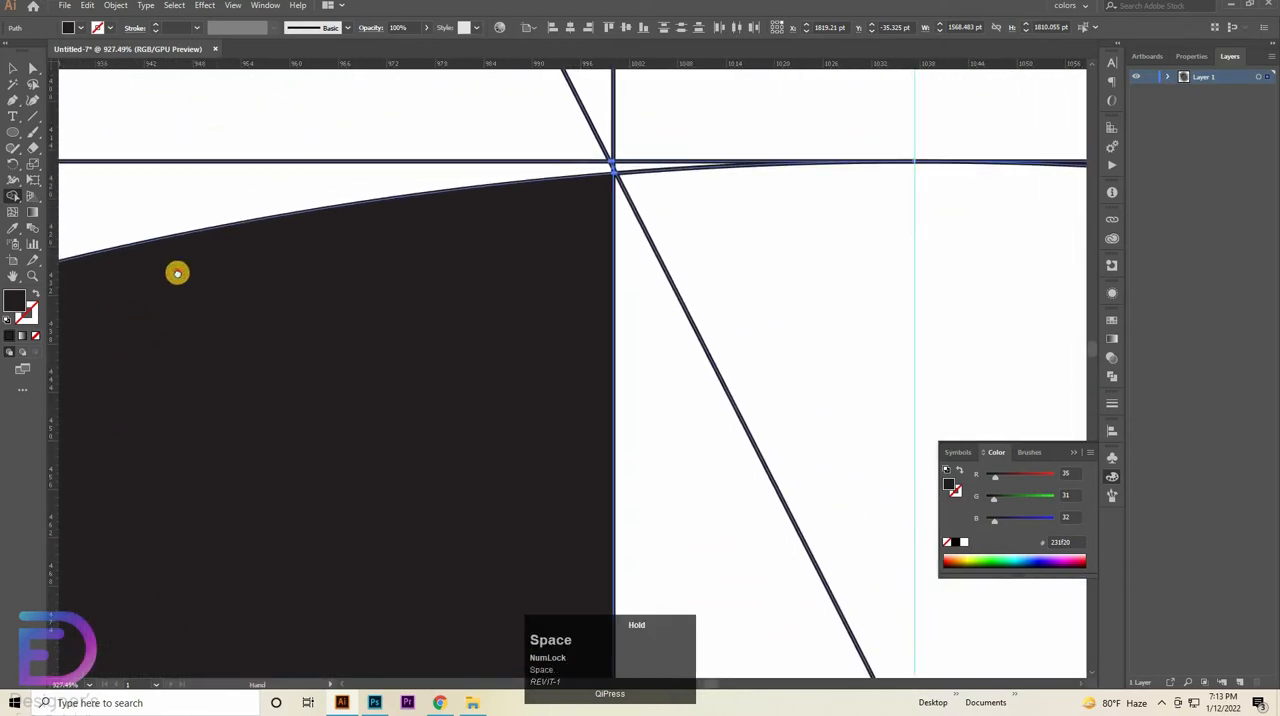
drag(177, 273, 532, 86)
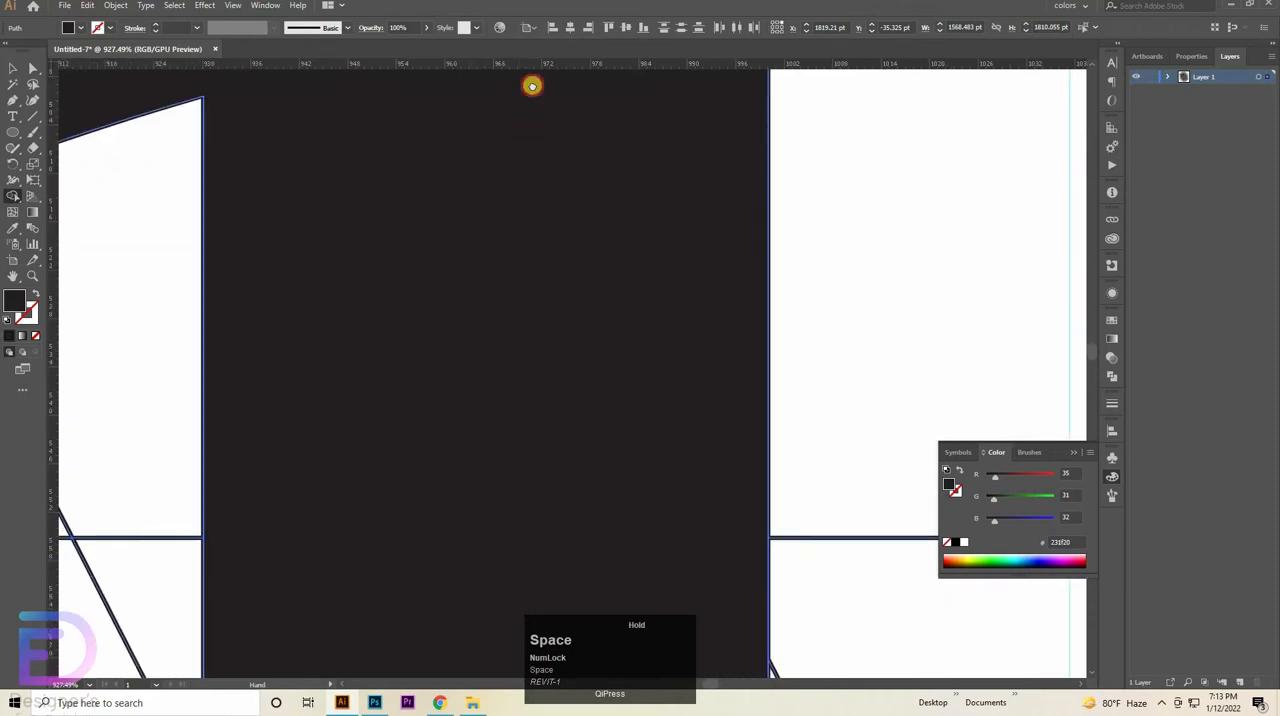
drag(632, 430, 320, 320)
- Merge the grid row around the horizontal guide into a bar from the arc's lower end to the vertical bar's outer edge line
key(ctrl+space)
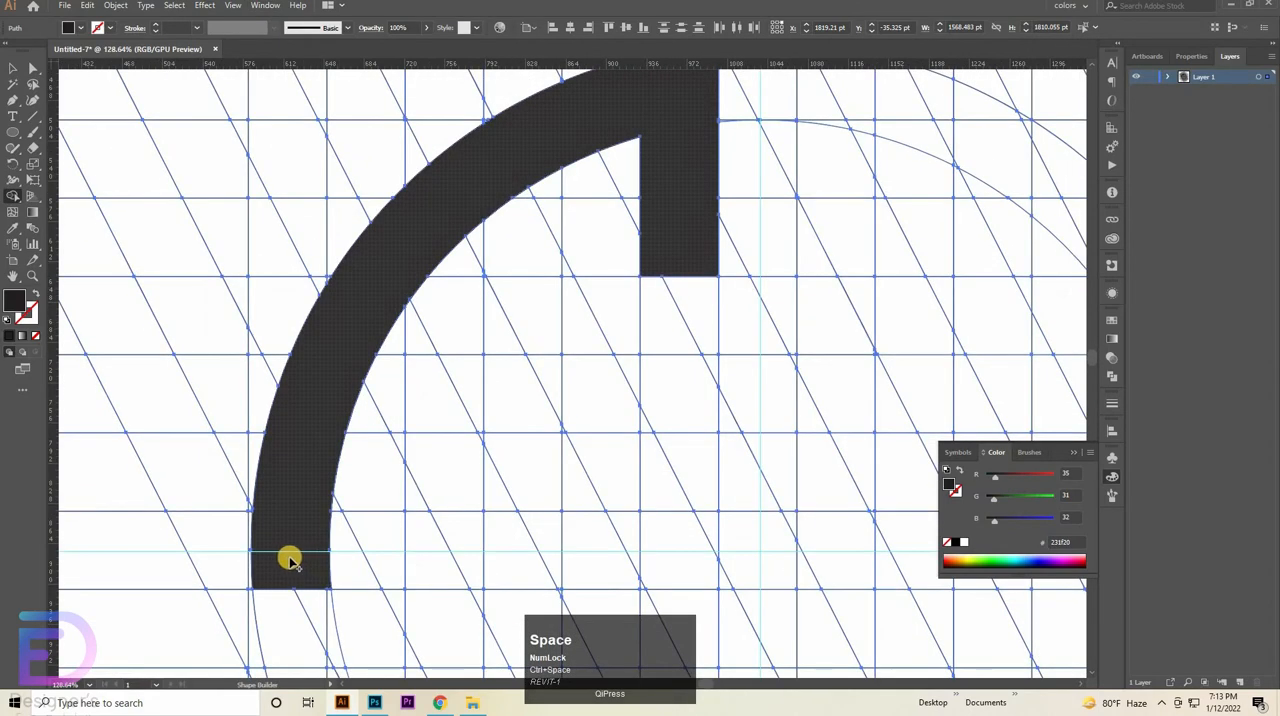
drag(322, 553, 566, 519)
drag(870, 531, 790, 515)
mouse_move(714, 502)
mouse_down()
mouse_move(486, 448)
mouse_move(160, 413)
mouse_up()
mouse_move(528, 402)
mouse_down()
mouse_move(443, 414)
mouse_move(608, 399)
mouse_up()
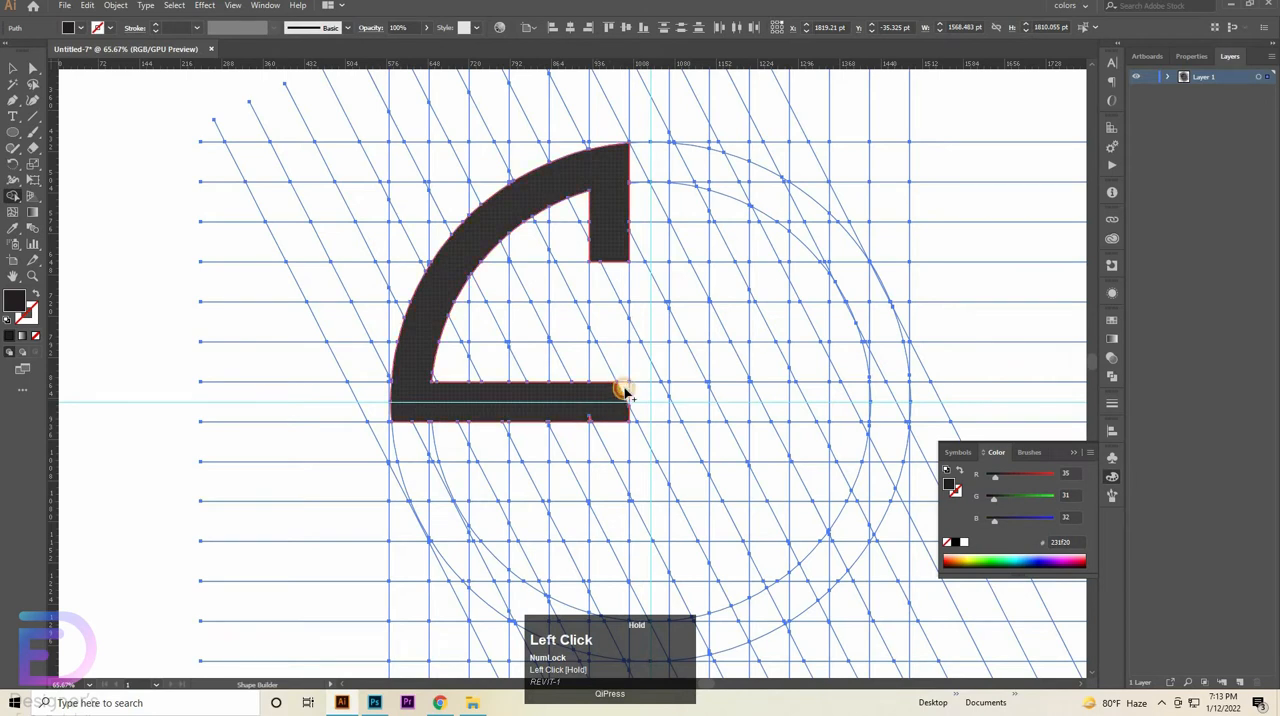
click(613, 400)
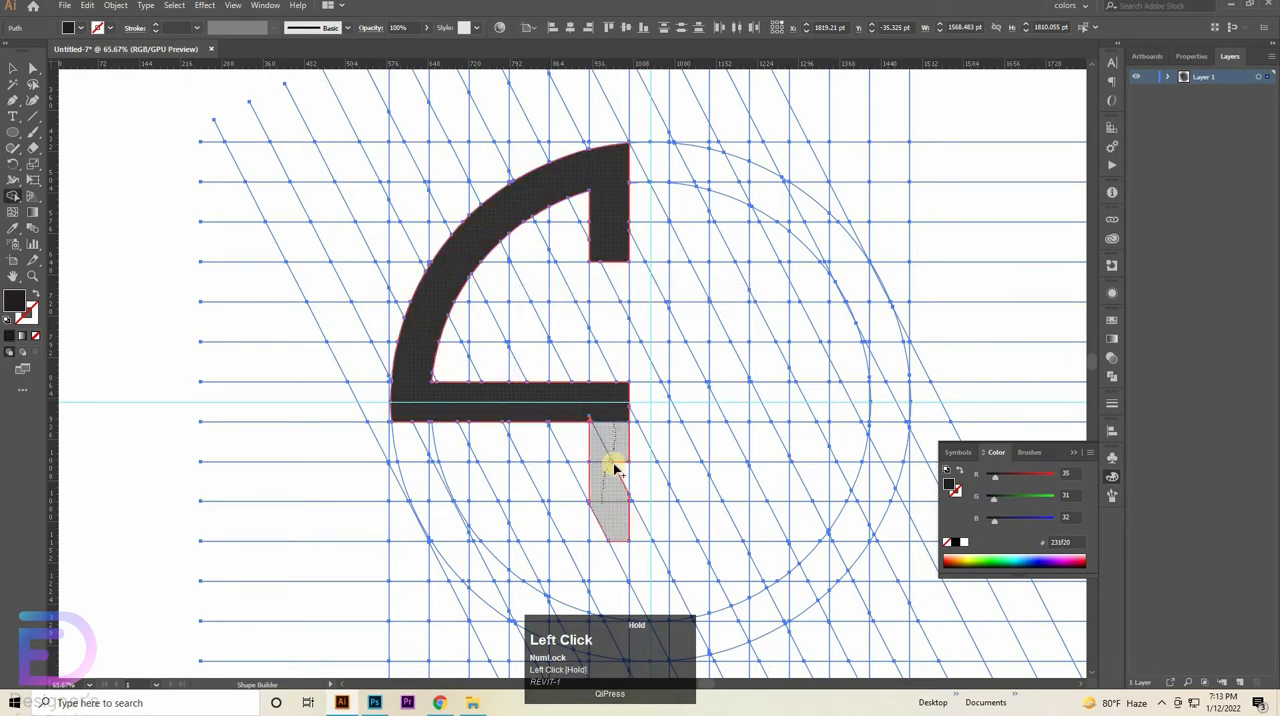
- Merge a vertical bar from the horizontal bar down to the outer circle and cells along the lower-left arc, undoing the last merge
drag(614, 468, 617, 474)
key(space)
drag(613, 553, 590, 414)
mouse_move(598, 483)
mouse_down()
mouse_move(602, 522)
mouse_move(589, 485)
mouse_move(587, 515)
mouse_move(479, 492)
mouse_move(534, 511)
mouse_move(455, 450)
mouse_up()
key(ctrl+z)
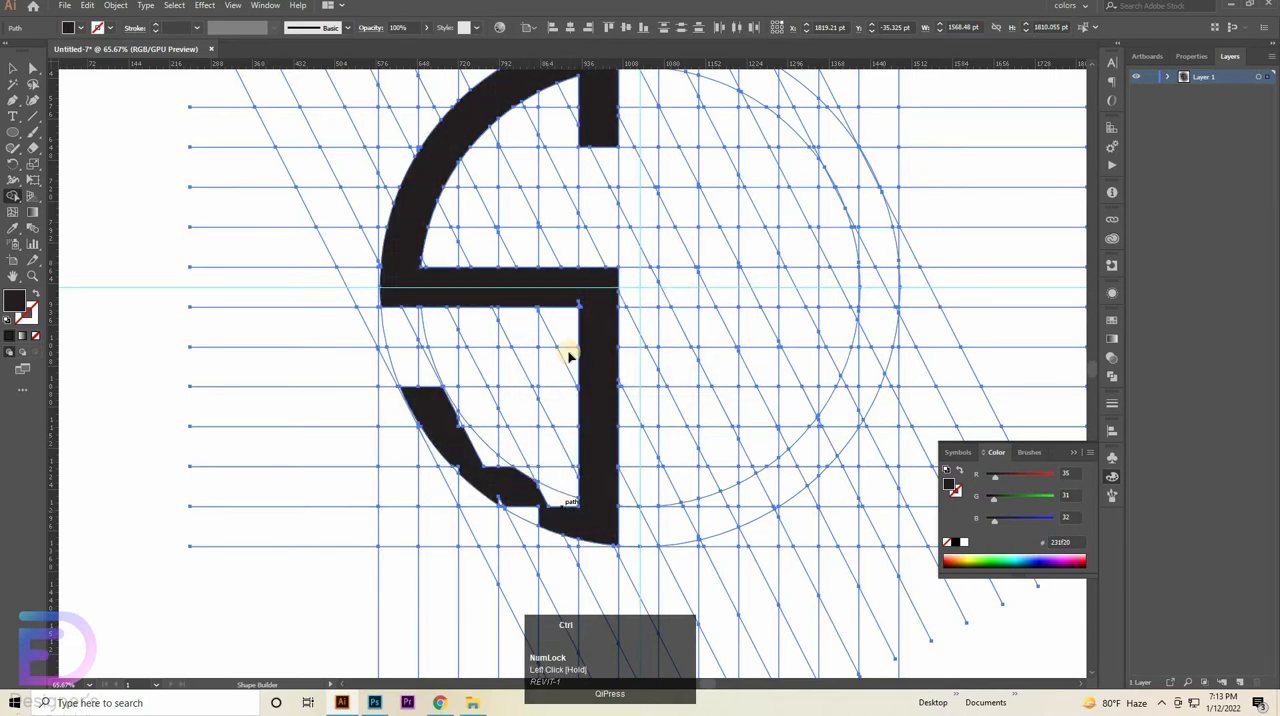
- Try to merge the sliver outside the outer circle and the gaps along the inner circle into the lower-left arc, then undo
key(ctrl+space)
drag(490, 384, 774, 346)
key(space)
drag(311, 440, 471, 331)
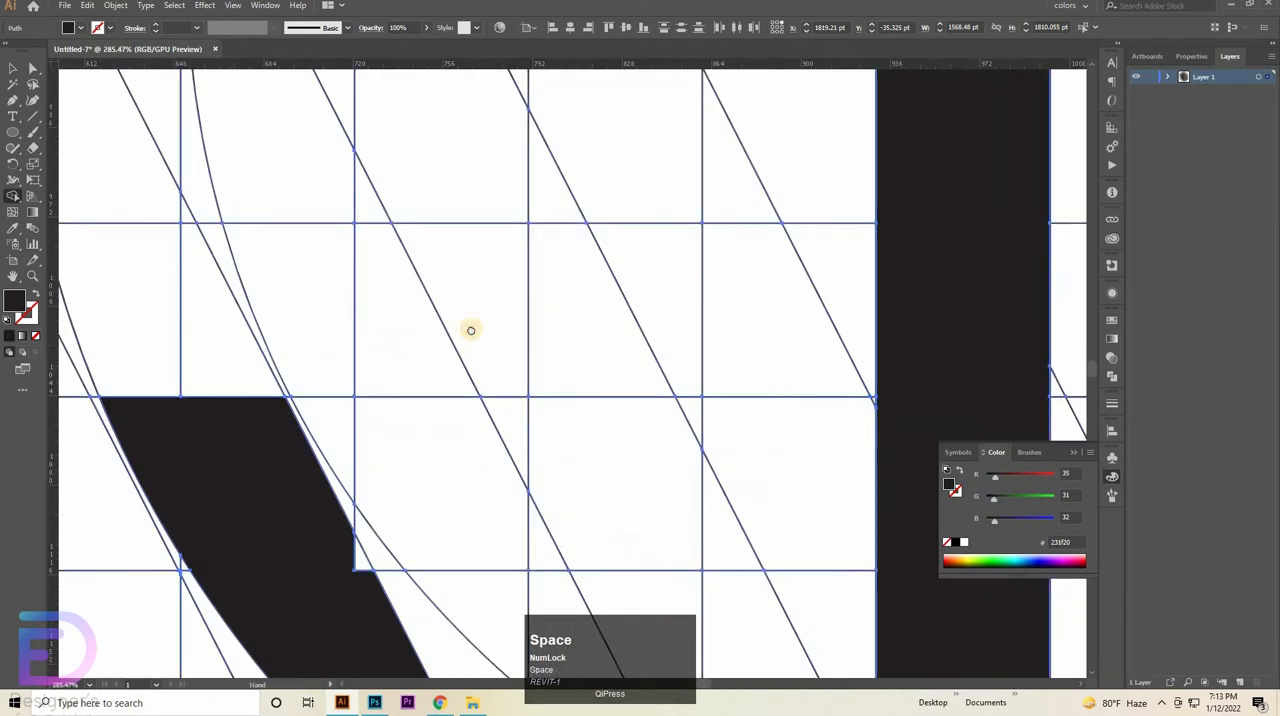
mouse_move(266, 306)
mouse_down()
mouse_move(341, 351)
mouse_move(334, 404)
mouse_up()
mouse_move(346, 454)
mouse_down()
mouse_move(354, 472)
mouse_move(402, 466)
mouse_up()
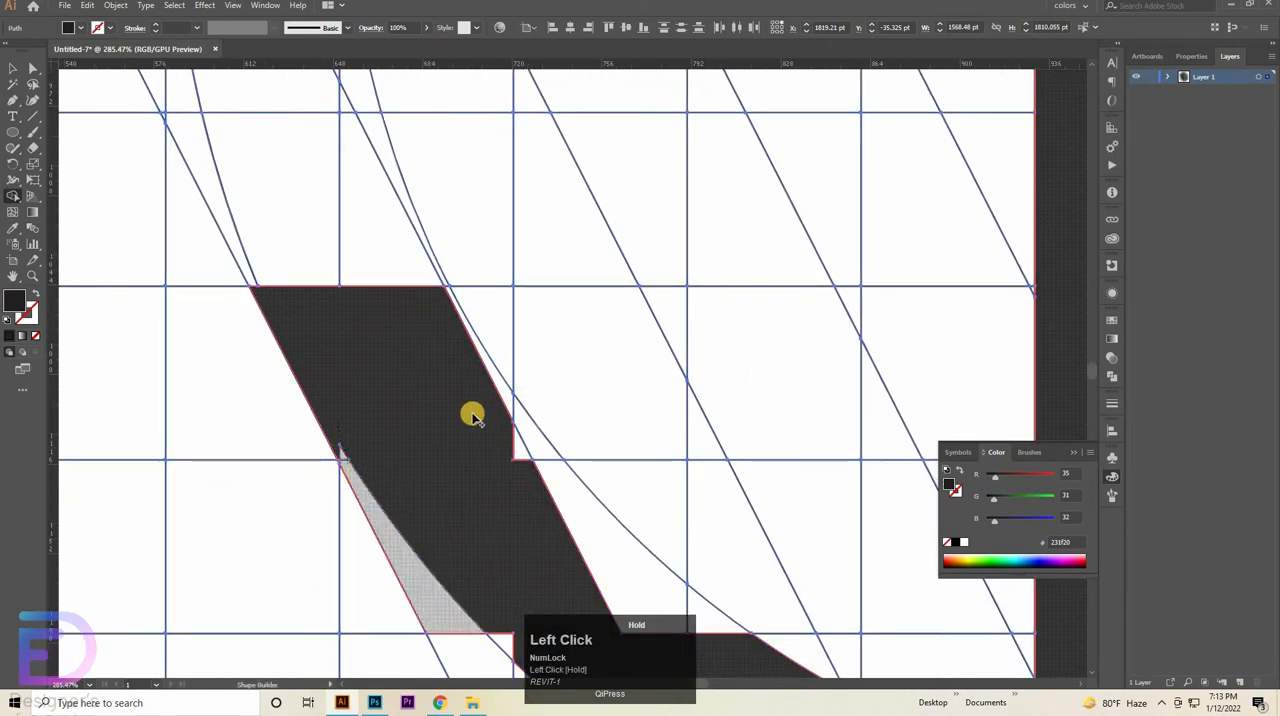
drag(532, 445, 521, 458)
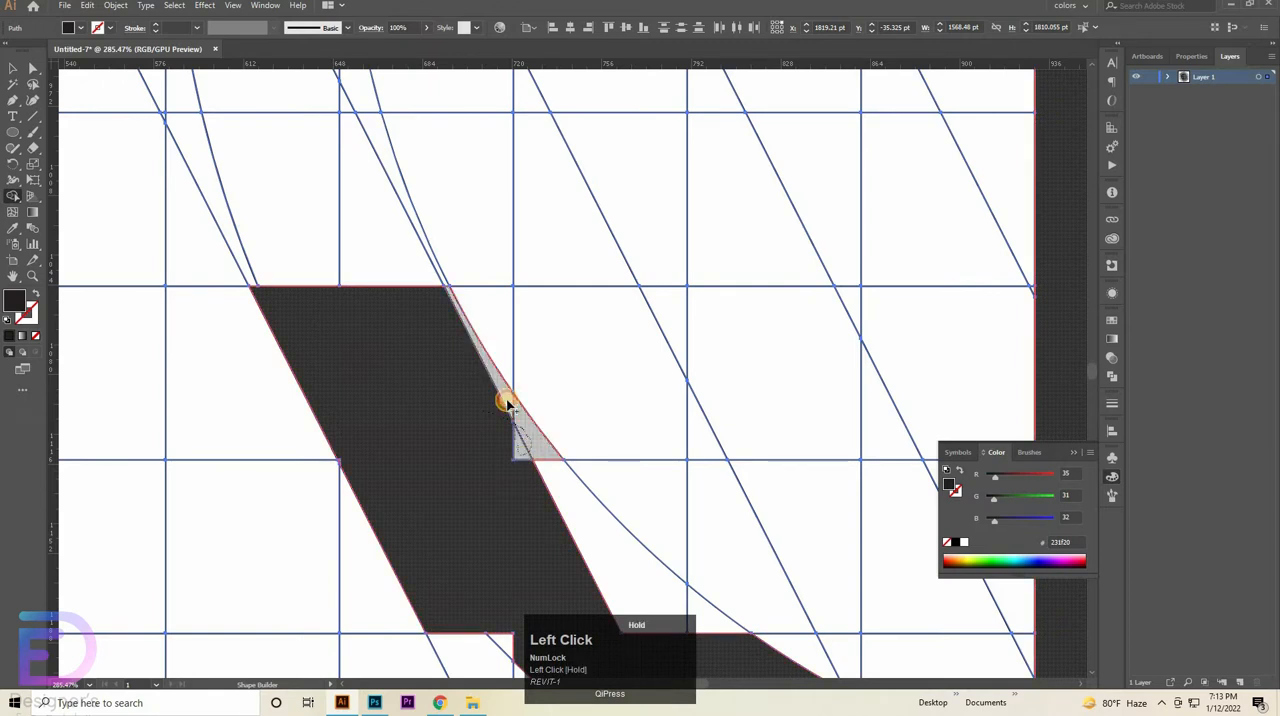
drag(508, 403, 540, 500)
key(space)
mouse_move(363, 363)
mouse_down()
mouse_move(310, 311)
mouse_move(300, 271)
mouse_move(373, 324)
mouse_move(260, 374)
mouse_up()
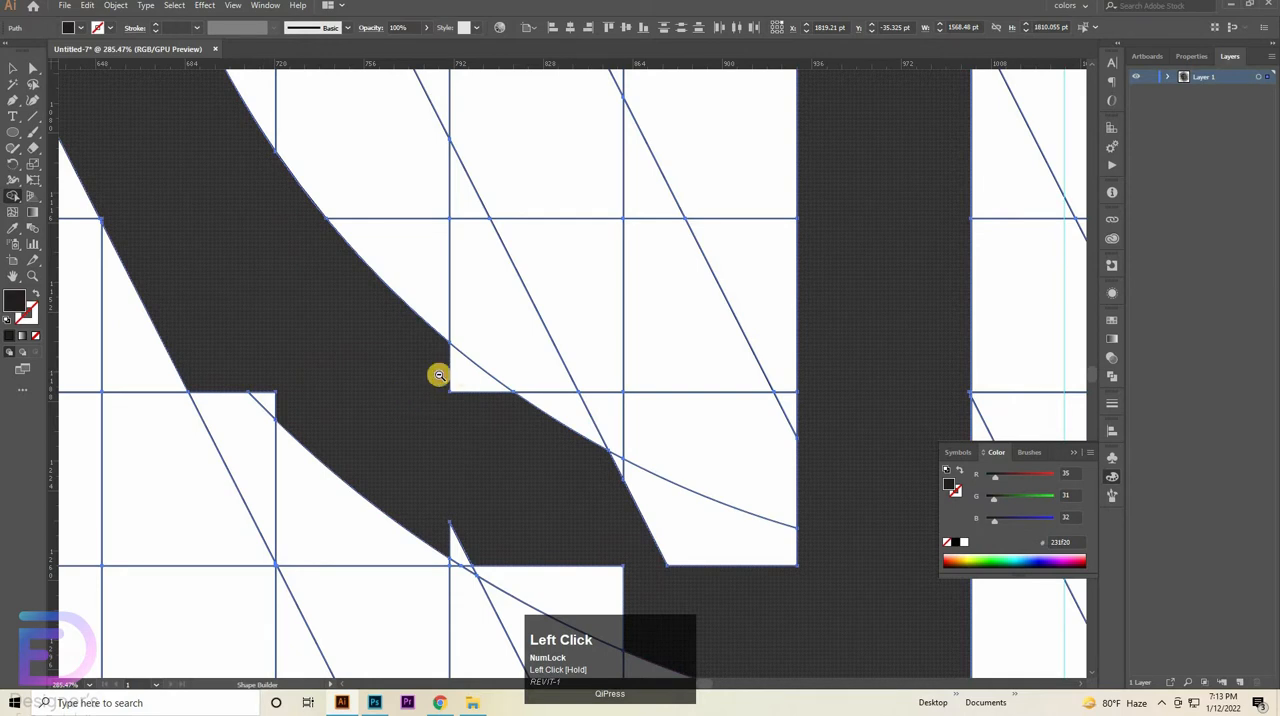
drag(439, 375, 311, 420)
key(ctrl+z)
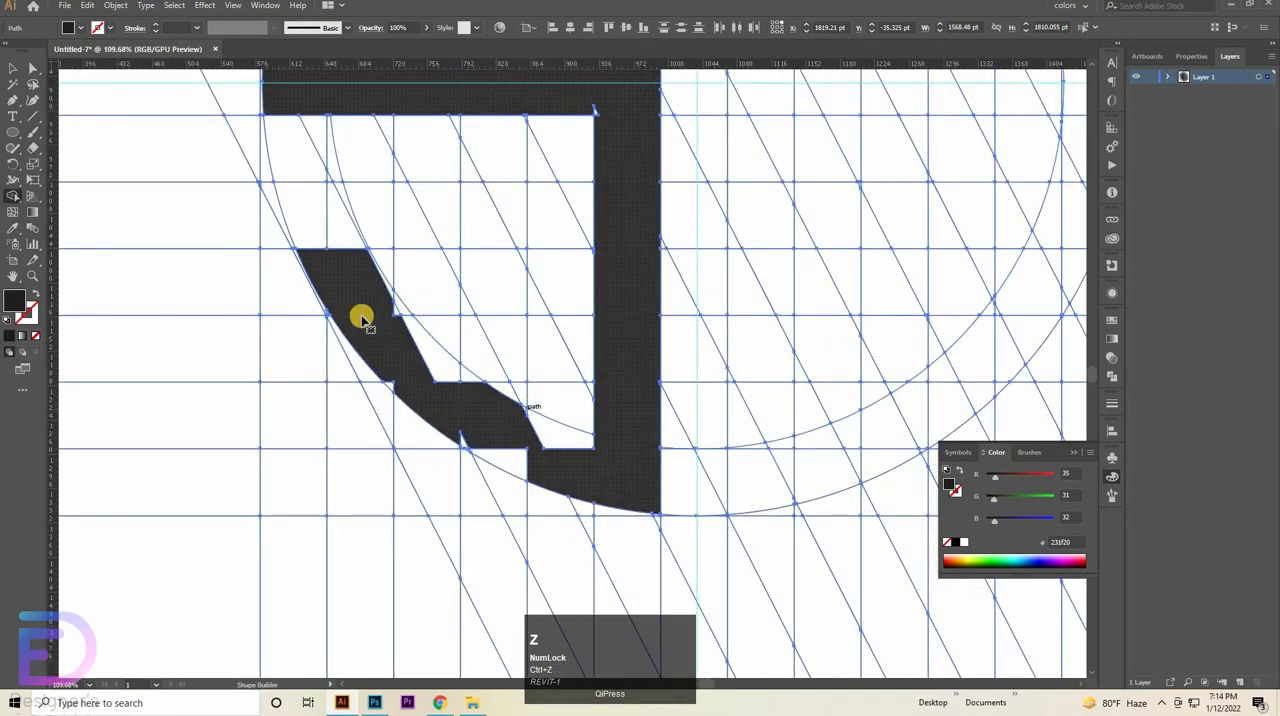
- Merge the leftover pieces between the inner circle and the lower-left arc into the arc, keeping its outer edge on the outer circle
drag(363, 318, 614, 408)
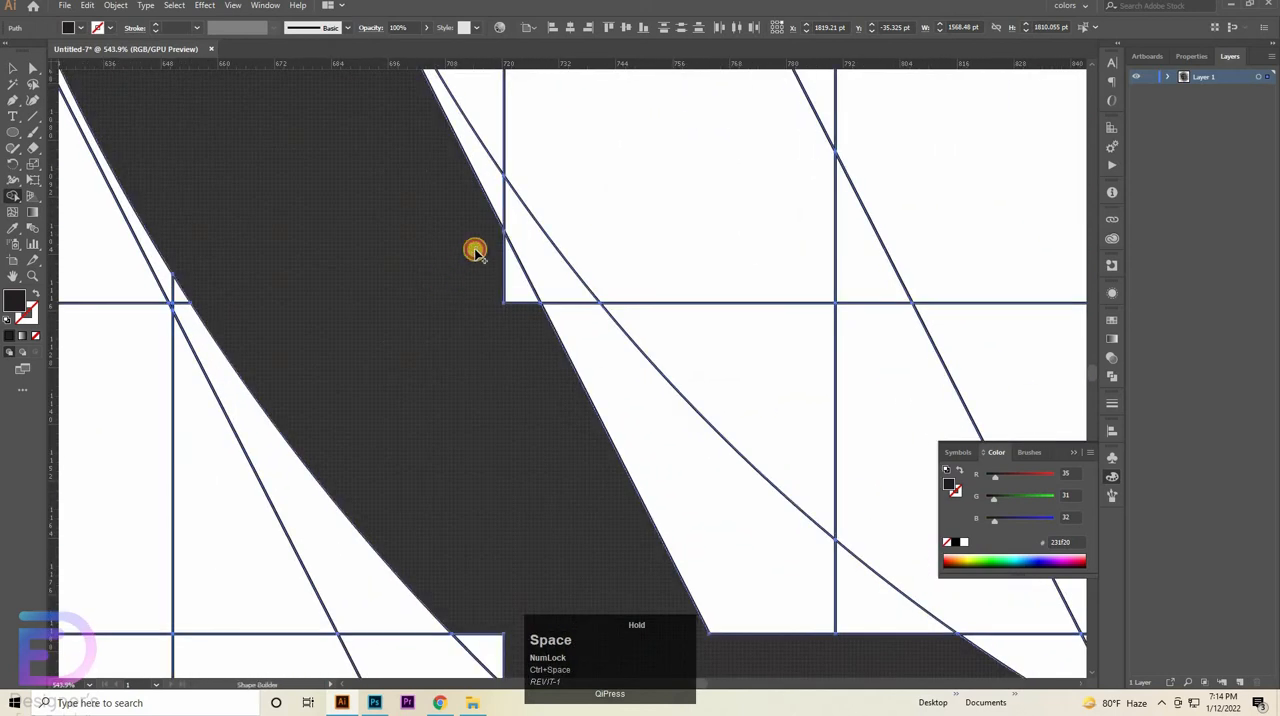
mouse_move(475, 250)
mouse_down()
mouse_move(511, 222)
mouse_move(499, 280)
mouse_move(532, 340)
mouse_move(580, 383)
mouse_up()
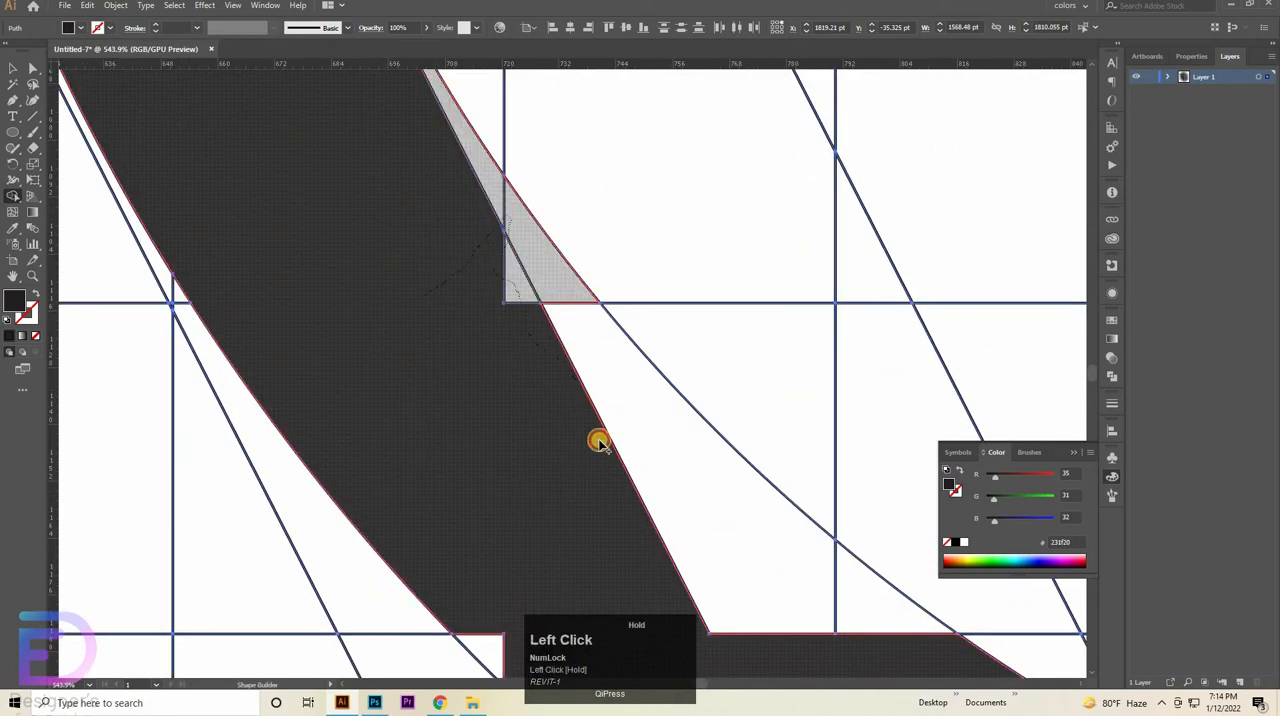
drag(599, 442, 619, 533)
mouse_move(616, 526)
mouse_down()
mouse_move(314, 331)
mouse_move(264, 274)
mouse_up()
mouse_move(156, 346)
mouse_down()
mouse_move(144, 406)
mouse_move(535, 376)
mouse_move(535, 396)
mouse_move(470, 425)
mouse_up()
drag(337, 320, 198, 124)
- Merge the outer-edge wedge and the remaining cells between both circles into the arc up to the vertical bar
mouse_move(322, 388)
mouse_down()
mouse_move(354, 469)
mouse_move(427, 518)
mouse_up()
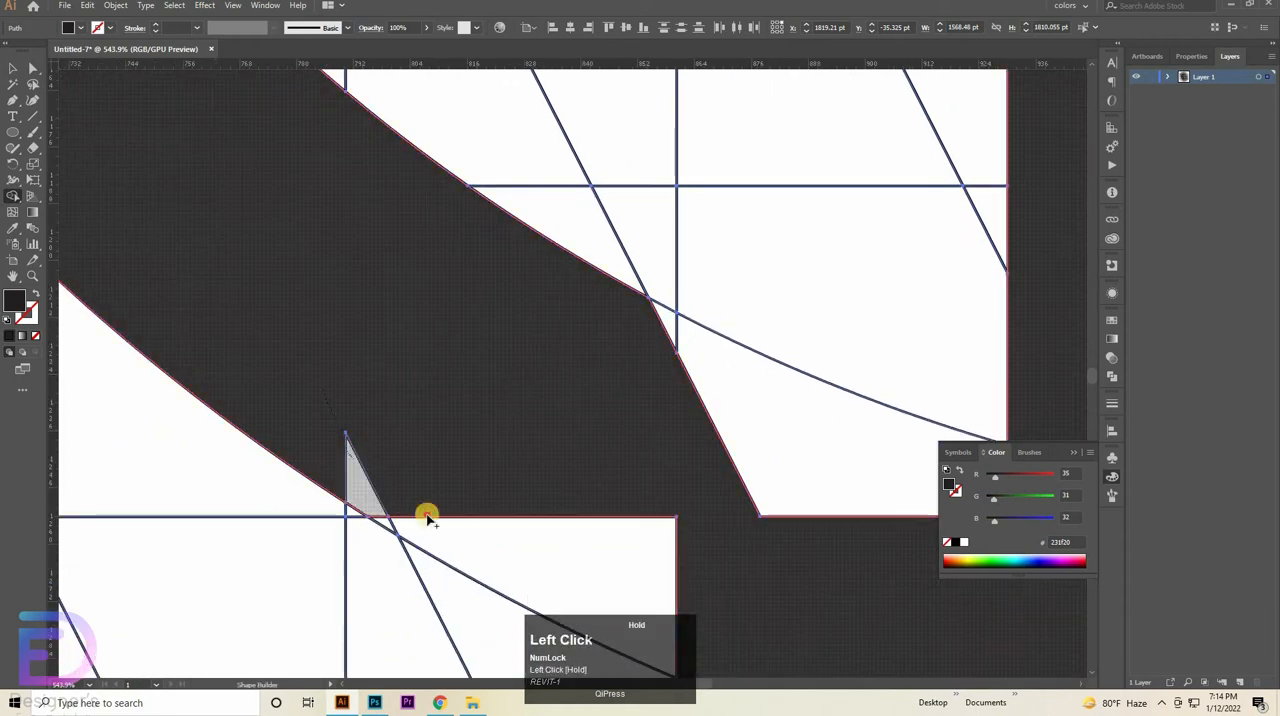
mouse_move(532, 537)
mouse_down()
mouse_move(660, 509)
mouse_move(680, 490)
mouse_move(557, 437)
mouse_move(520, 455)
mouse_move(544, 498)
mouse_move(706, 466)
mouse_move(660, 414)
mouse_move(680, 400)
mouse_up()
click(544, 494)
mouse_move(752, 462)
mouse_down()
mouse_move(796, 498)
mouse_move(840, 502)
mouse_up()
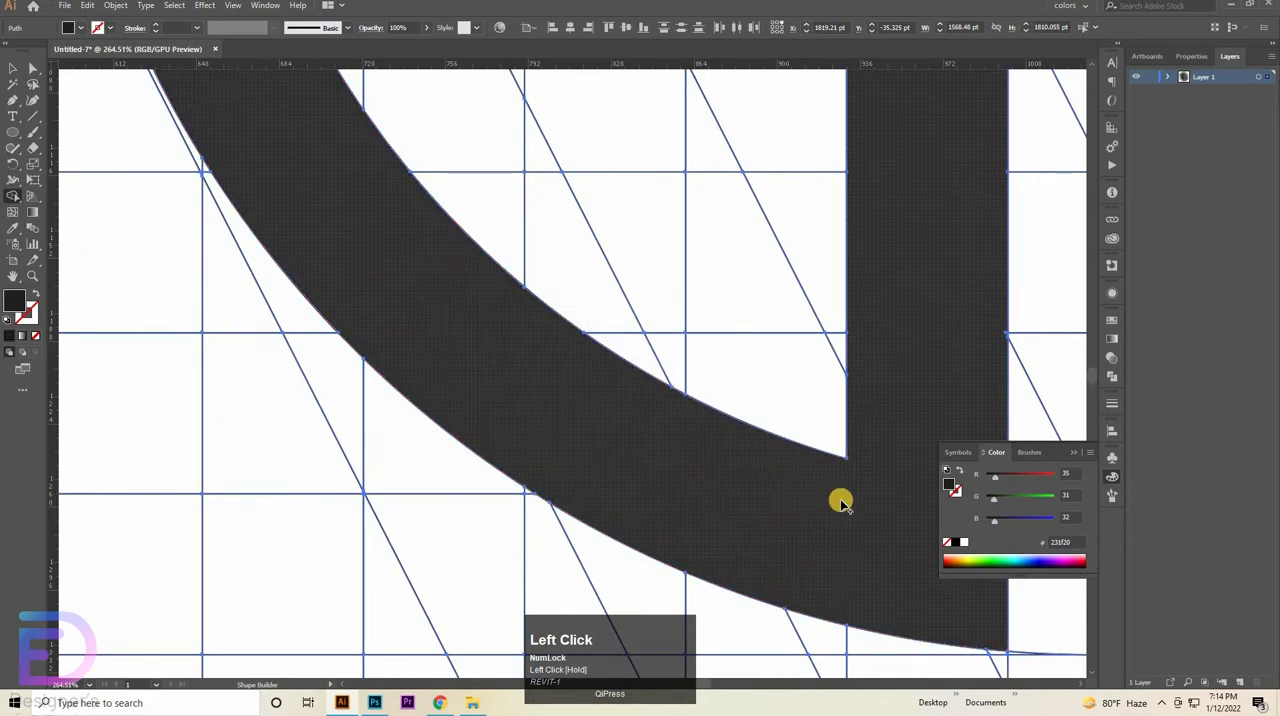
- Merge the tiny wedge on the vertical bar's outer edge in the lower half into the bar
drag(459, 462, 481, 534)
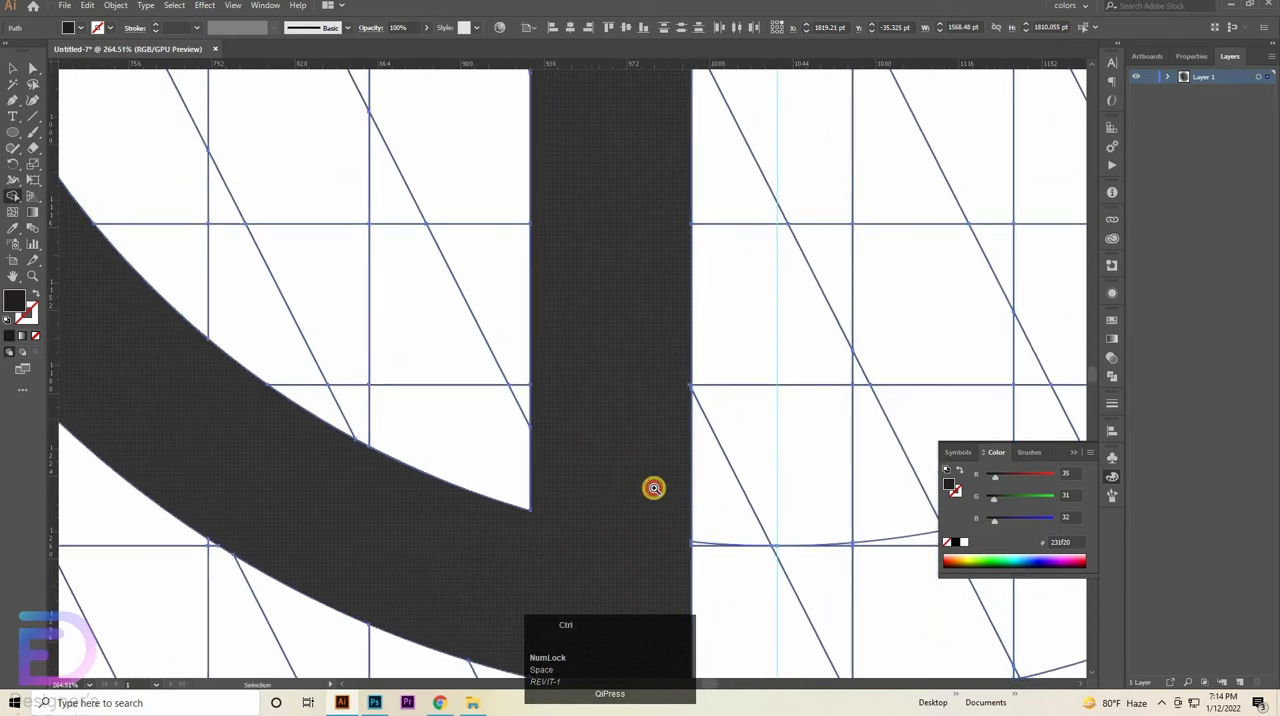
drag(654, 489, 806, 503)
mouse_move(815, 239)
mouse_down()
mouse_move(606, 496)
mouse_move(565, 412)
mouse_up()
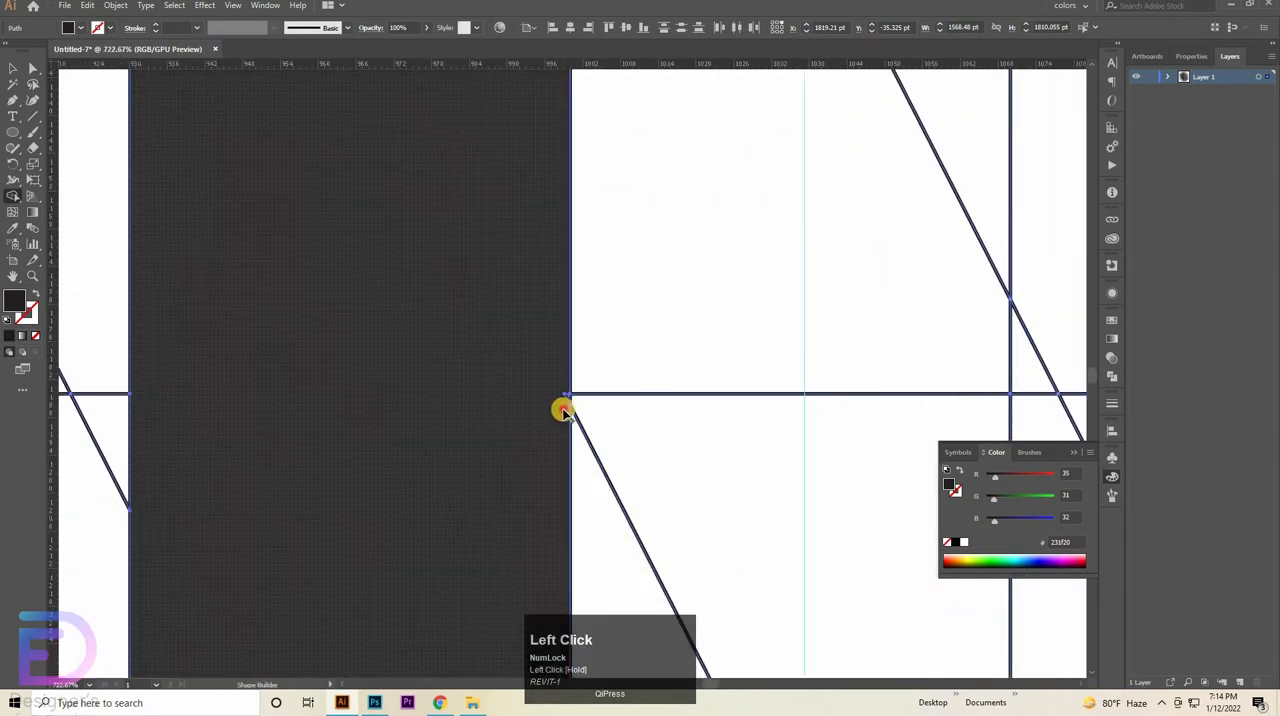
click(567, 394)
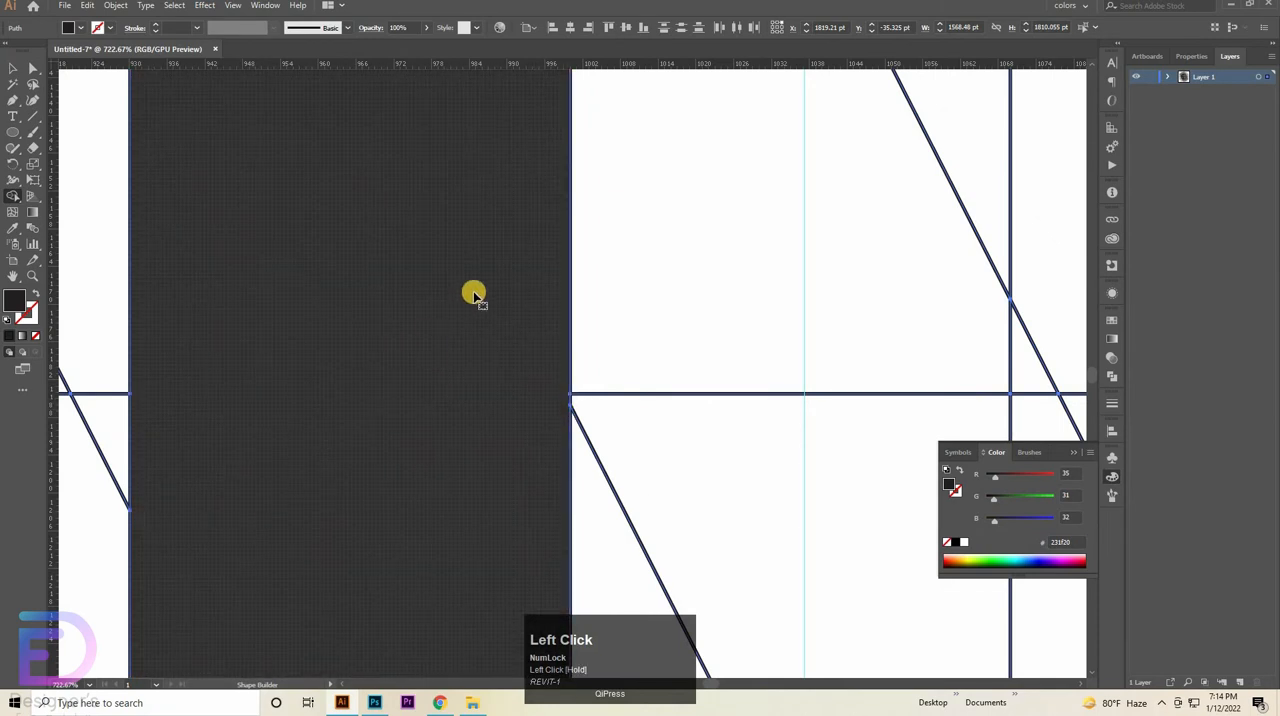
- Merge the small triangular gap at the inner corner between the horizontal and vertical bars into the shape
drag(397, 319, 487, 527)
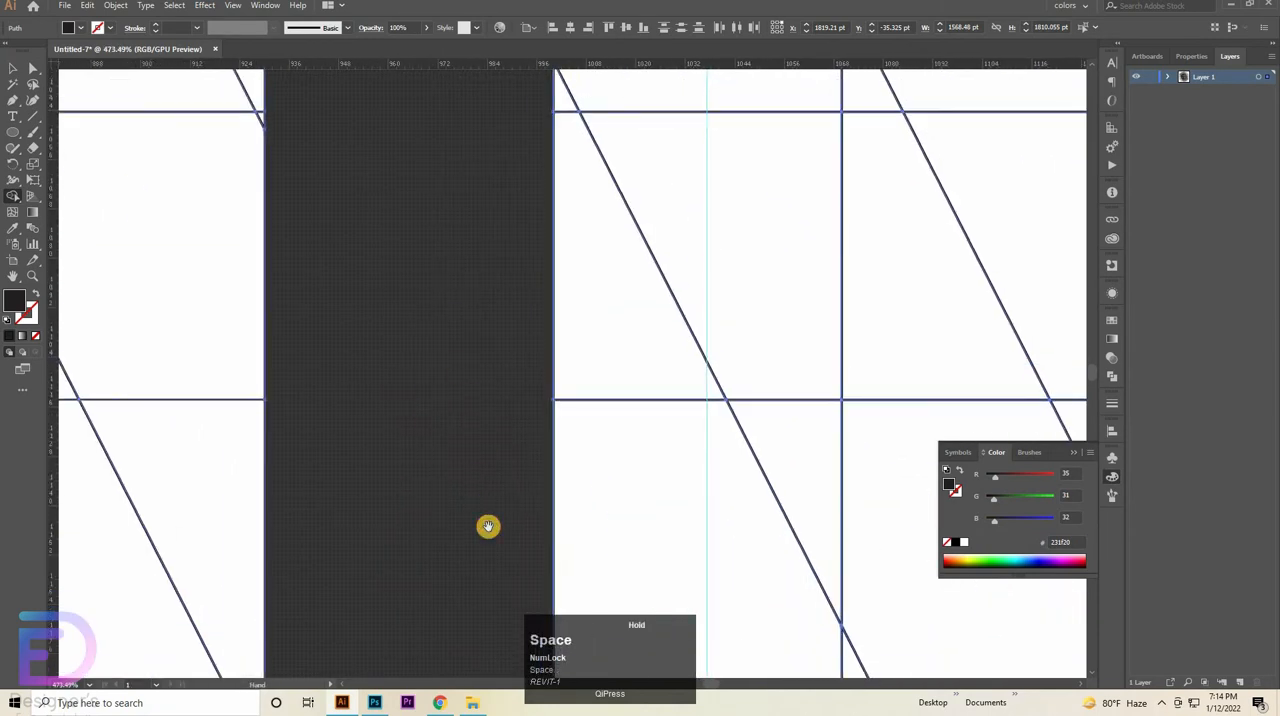
drag(471, 202, 504, 479)
drag(477, 124, 477, 447)
drag(352, 226, 340, 437)
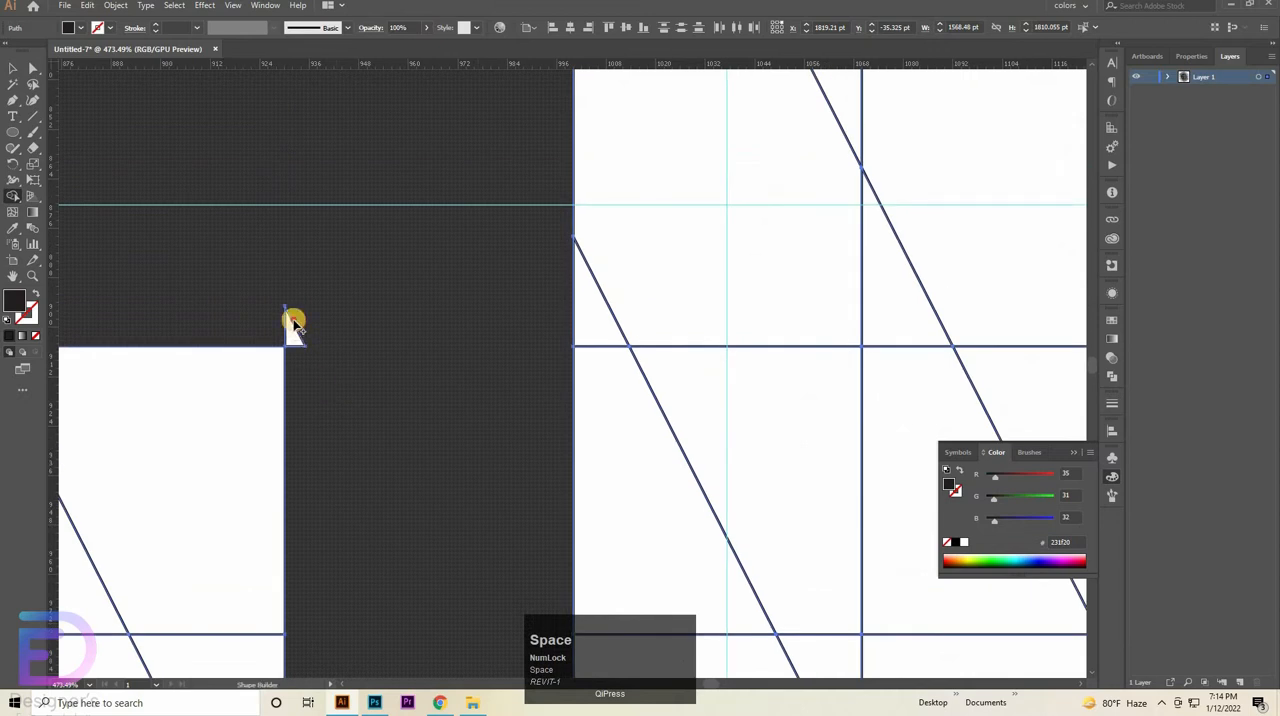
drag(336, 390, 300, 326)
mouse_move(293, 335)
mouse_down()
mouse_move(343, 345)
mouse_move(449, 291)
mouse_move(371, 320)
mouse_move(250, 328)
mouse_up()
drag(496, 274, 583, 285)
ctrl+alt+click(583, 285)
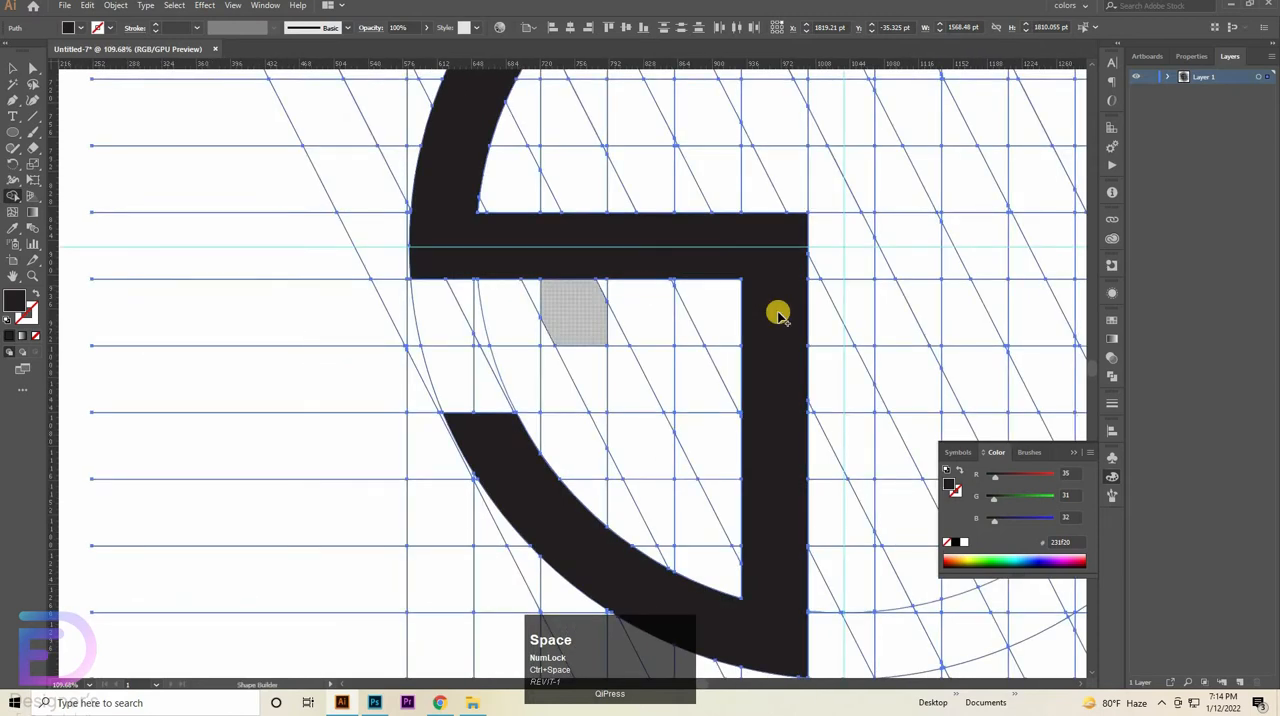
- Try to merge a full-width vertical strip just past the vertical guide, starting at the outer circle's top, then undo it
drag(605, 378, 274, 460)
drag(743, 280, 468, 387)
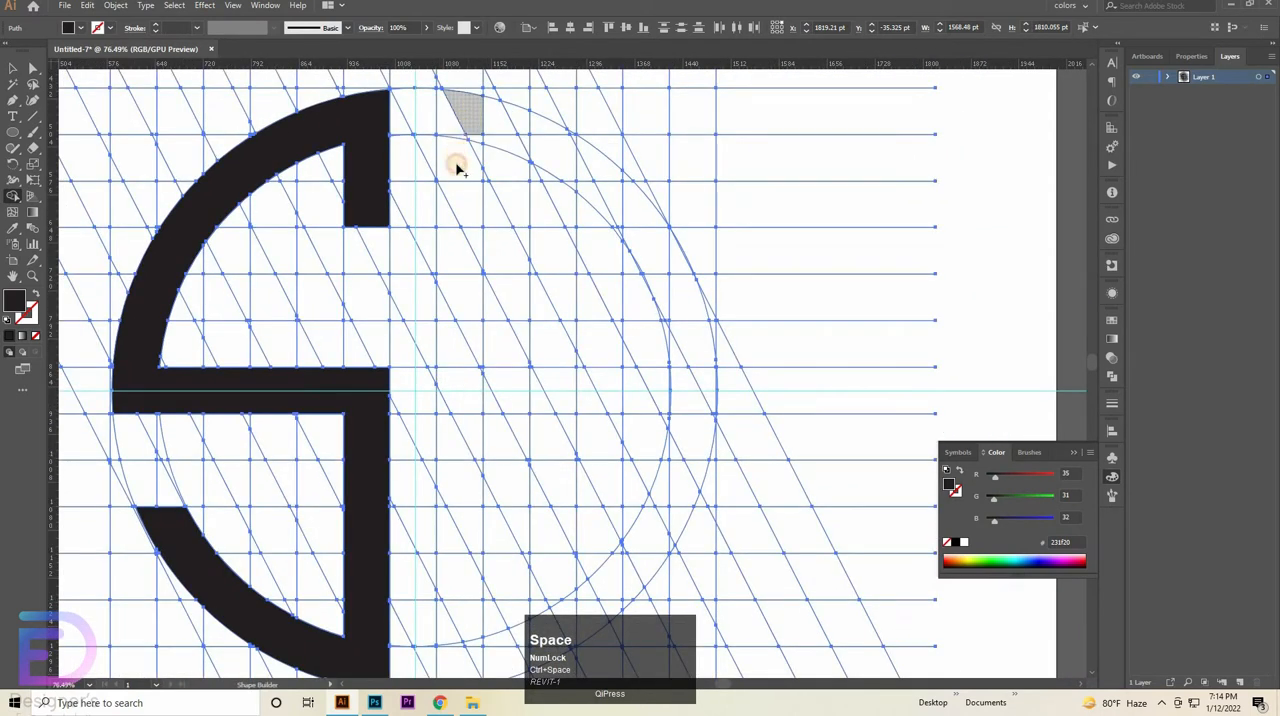
drag(457, 169, 474, 135)
mouse_move(479, 179)
mouse_down()
mouse_move(461, 234)
mouse_move(453, 215)
mouse_up()
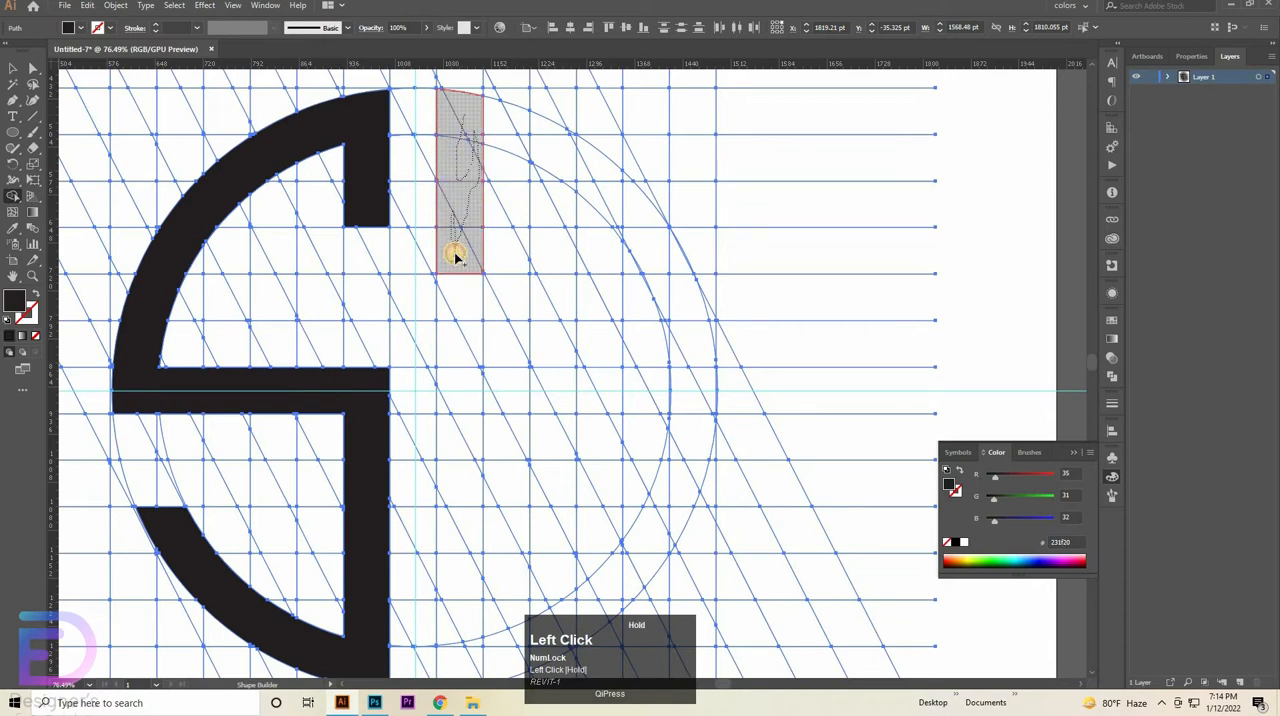
drag(455, 258, 456, 262)
key(ctrl+z)
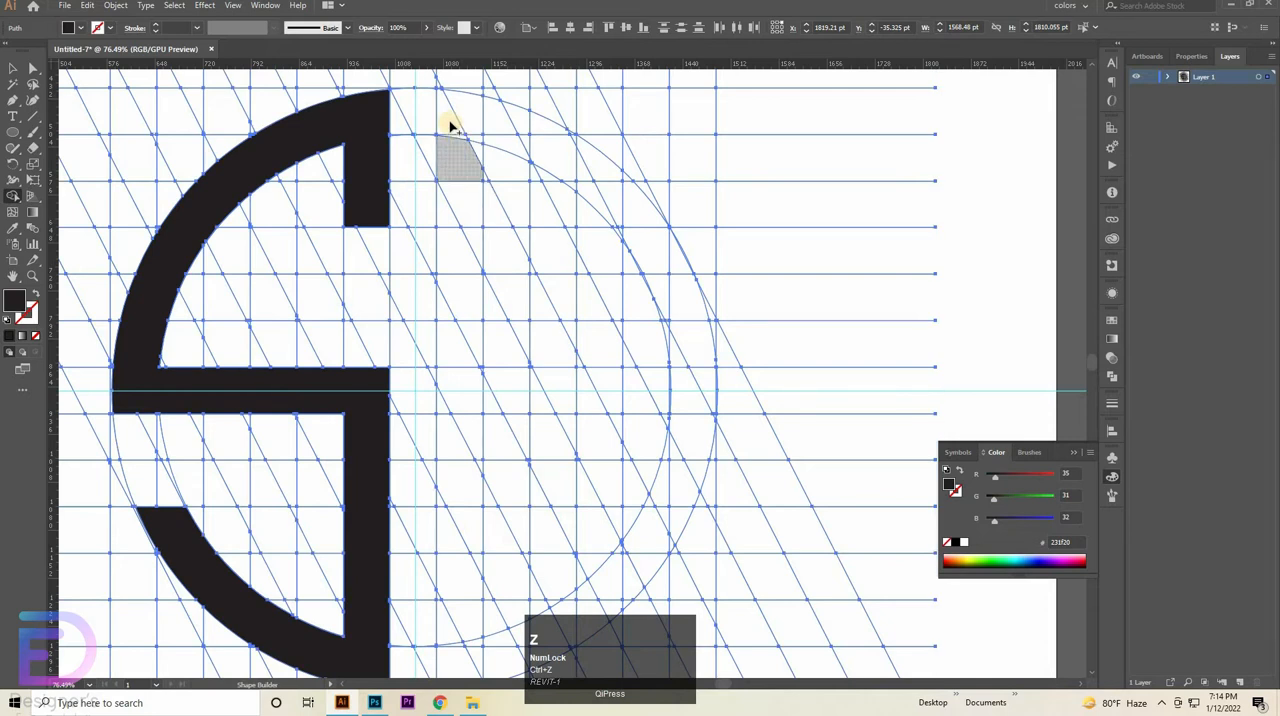
- Merge the grid column just past the vertical guide into a bar from top to bottom of the outer circle, following the diagonal at its top
mouse_move(450, 127)
mouse_down()
mouse_move(457, 260)
mouse_move(472, 232)
mouse_up()
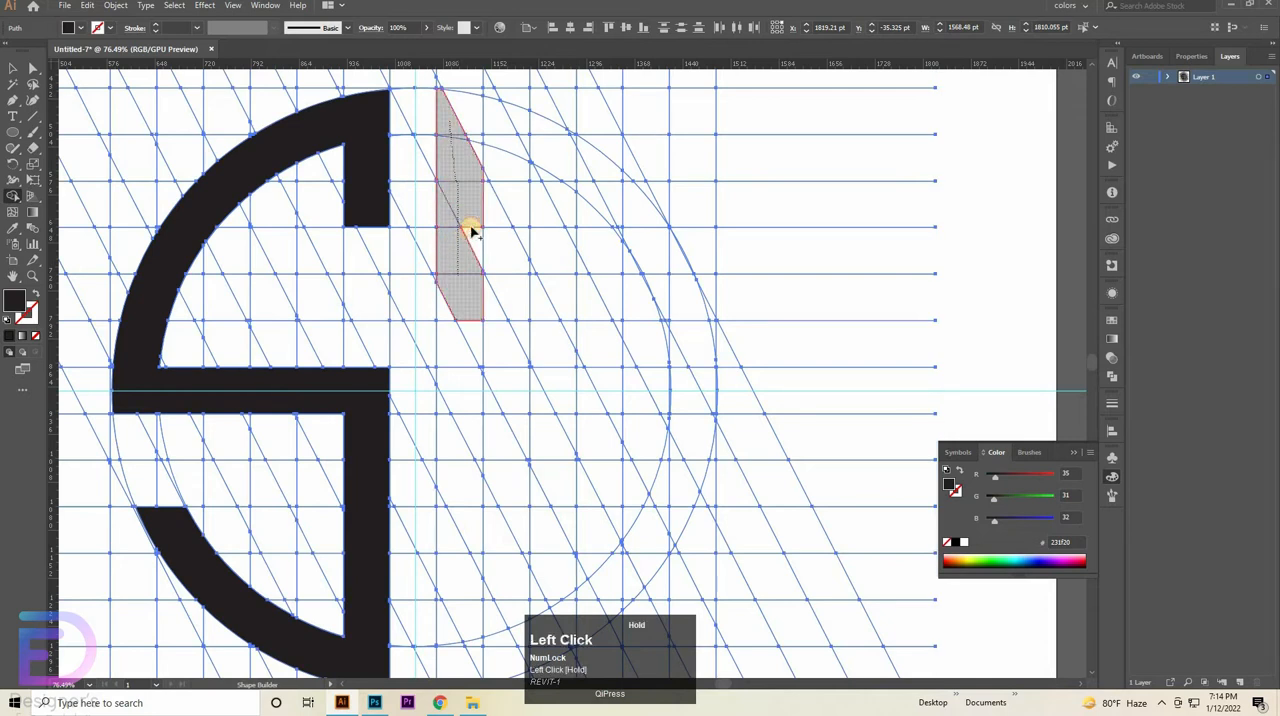
drag(452, 375, 473, 326)
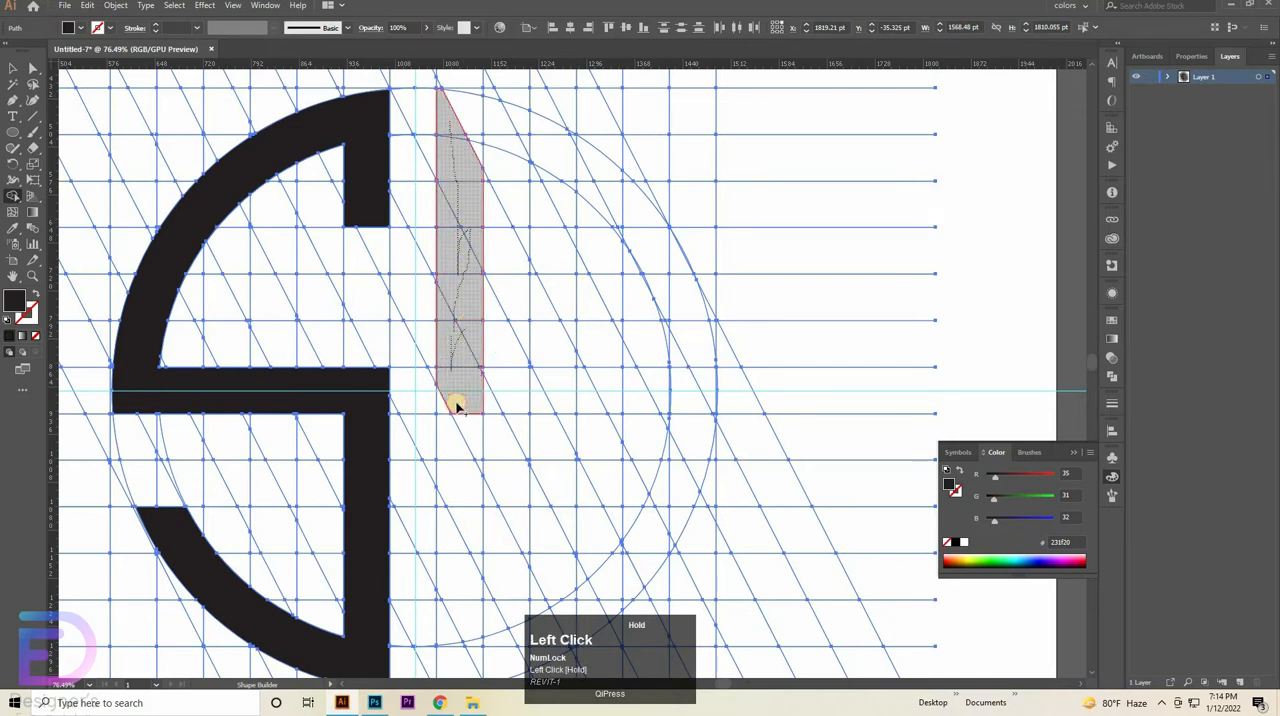
mouse_move(448, 414)
mouse_down()
mouse_move(451, 457)
mouse_move(469, 465)
mouse_up()
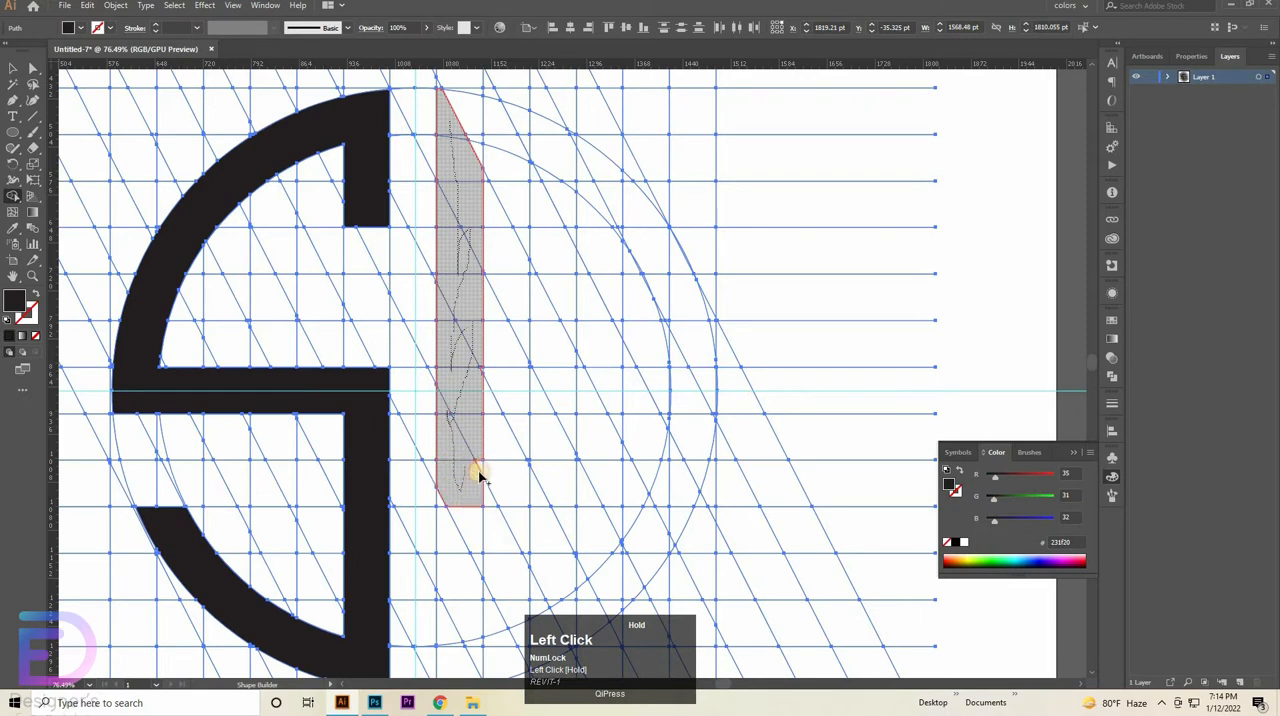
mouse_move(455, 535)
mouse_down()
mouse_move(451, 554)
mouse_move(468, 528)
mouse_up()
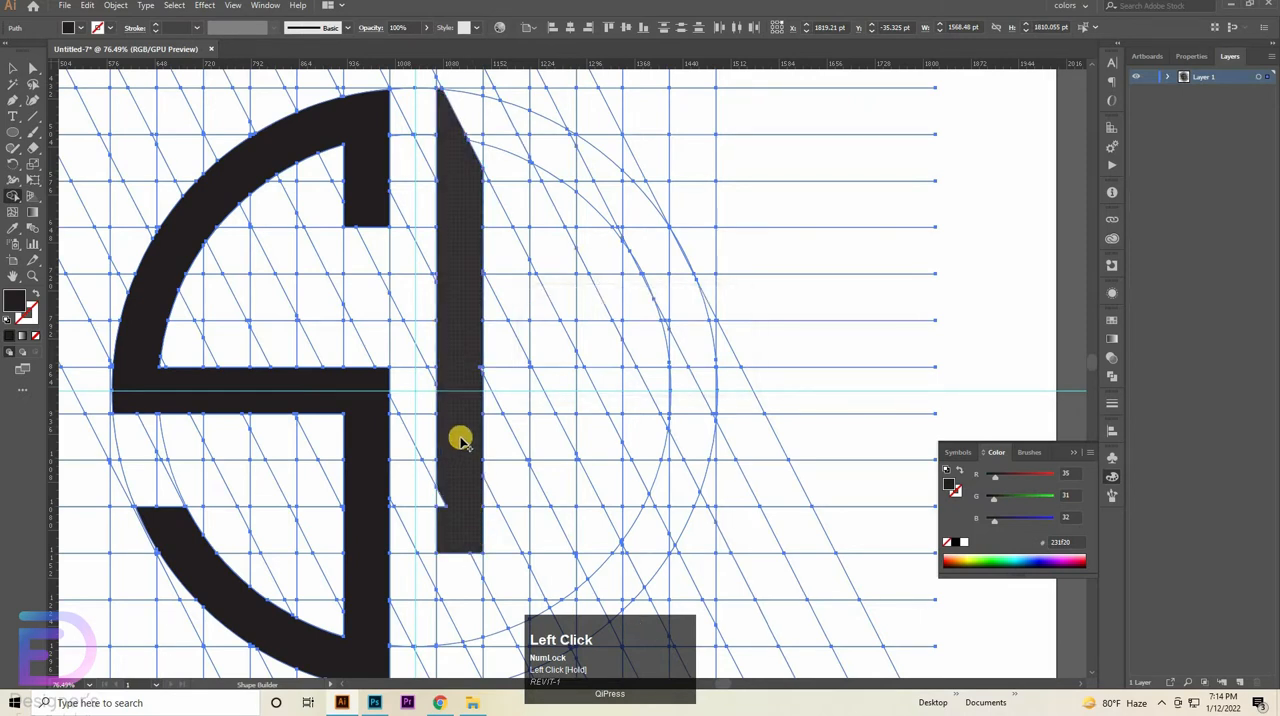
scroll(443, 430, down, 2)
mouse_move(445, 432)
mouse_down()
mouse_move(466, 519)
mouse_move(456, 586)
mouse_up()
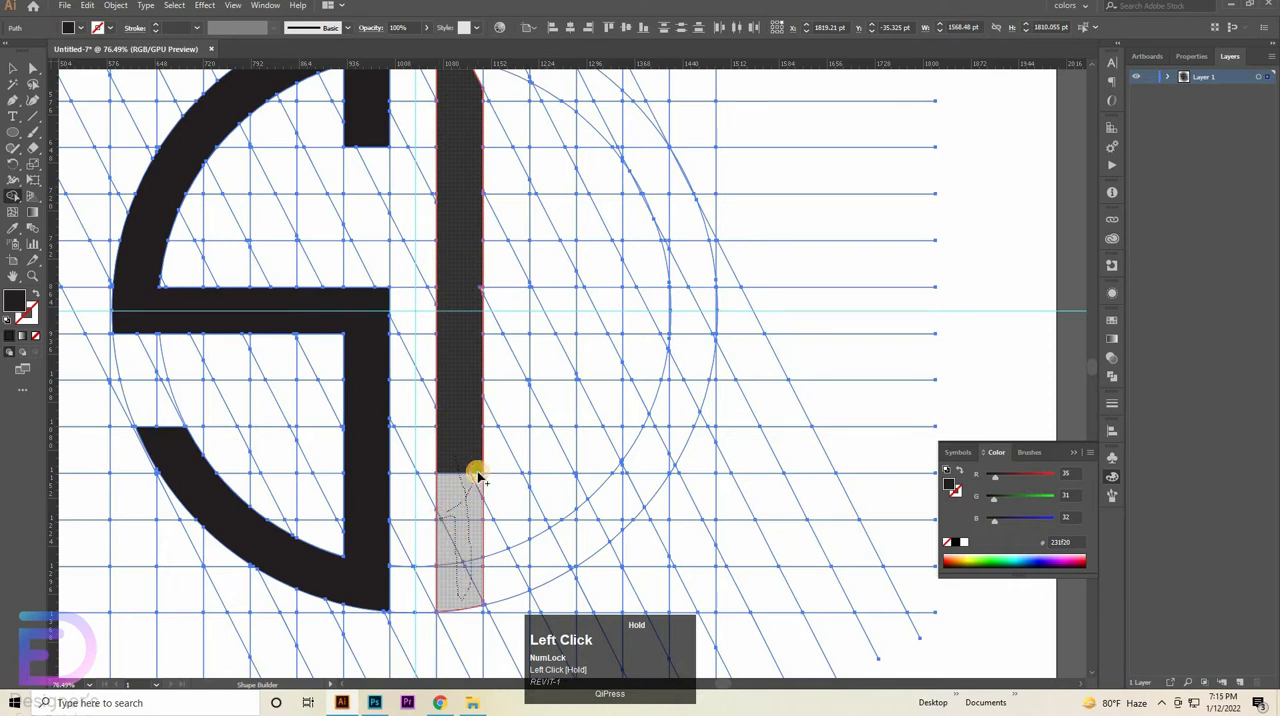
mouse_move(478, 478)
mouse_down()
mouse_move(620, 409)
mouse_move(706, 403)
mouse_up()
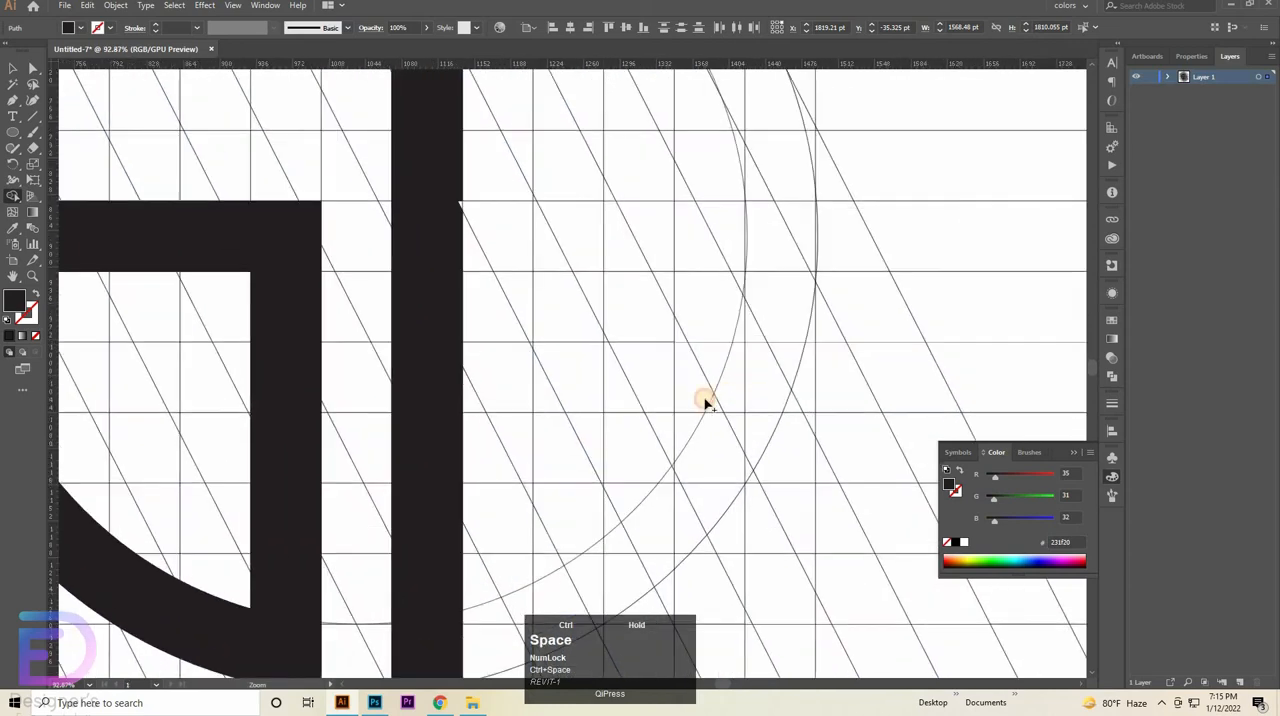
- Merge the tiny leftover wedges on both edges of the second vertical bar into it
mouse_move(428, 437)
mouse_down()
mouse_move(483, 239)
mouse_move(469, 409)
mouse_move(443, 37)
mouse_move(401, 450)
mouse_move(371, 346)
mouse_move(420, 506)
mouse_move(454, 402)
mouse_up()
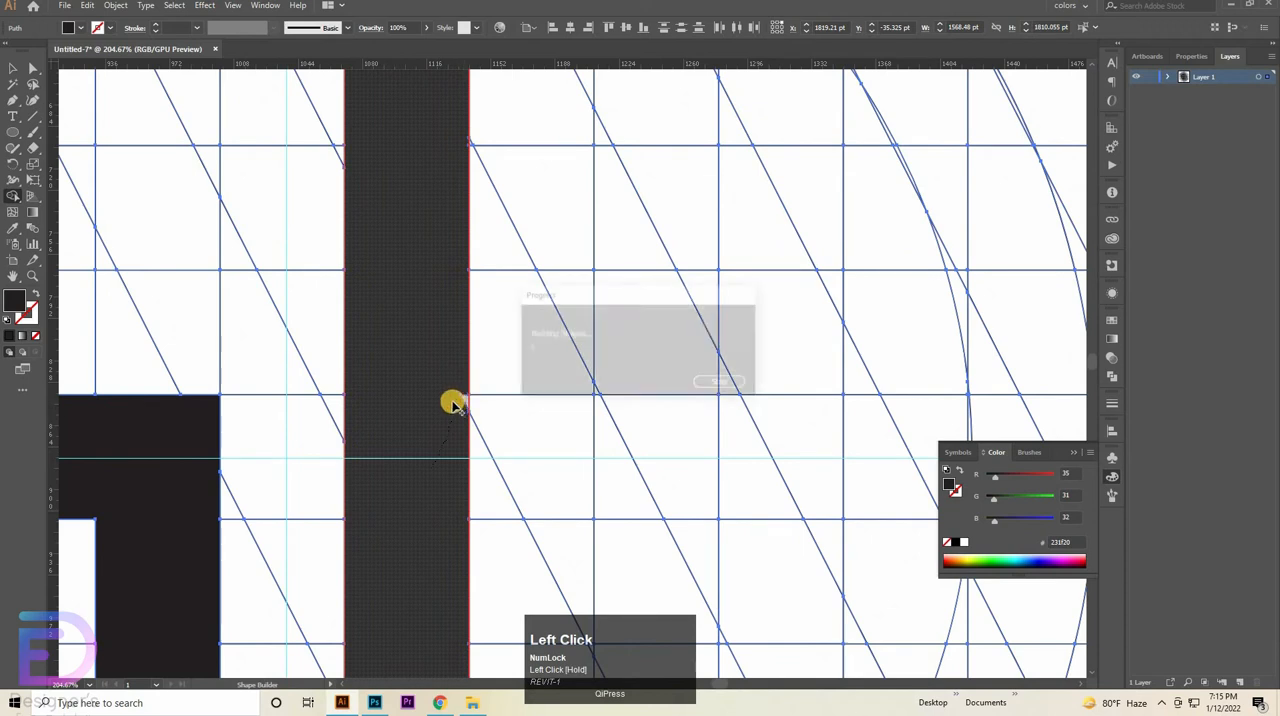
drag(422, 278, 453, 683)
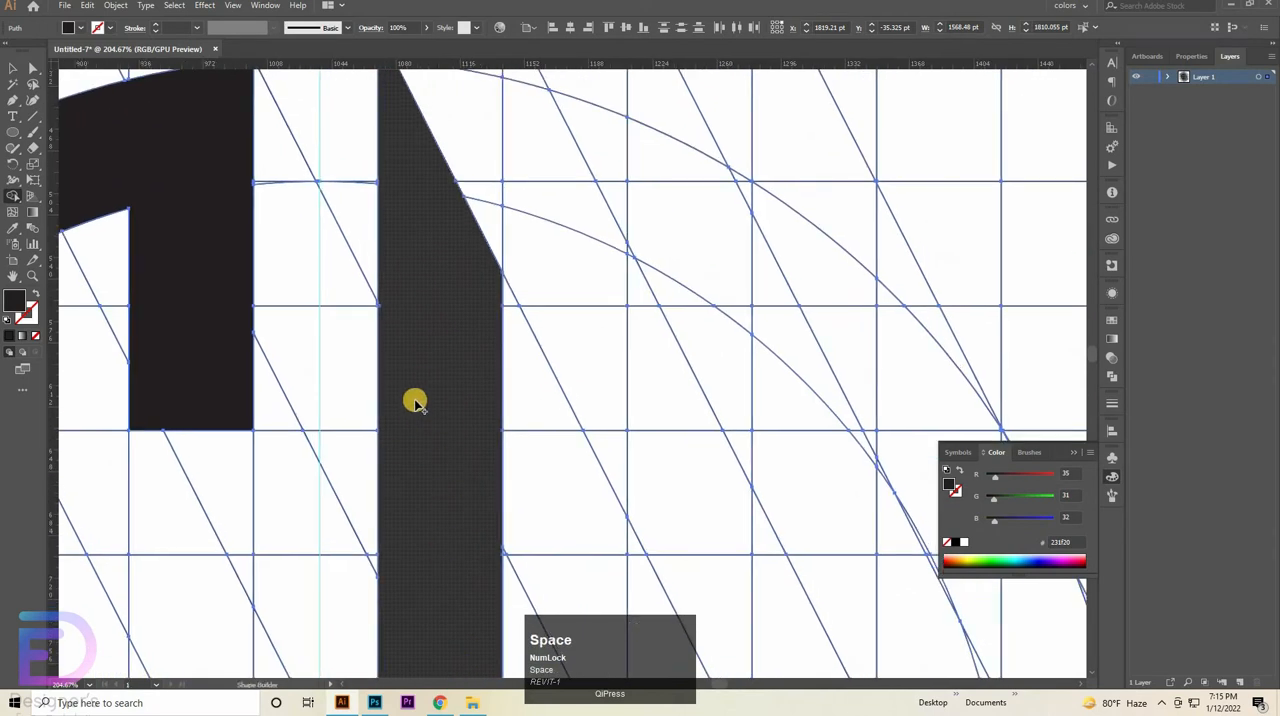
drag(474, 414, 608, 363)
drag(497, 454, 588, 690)
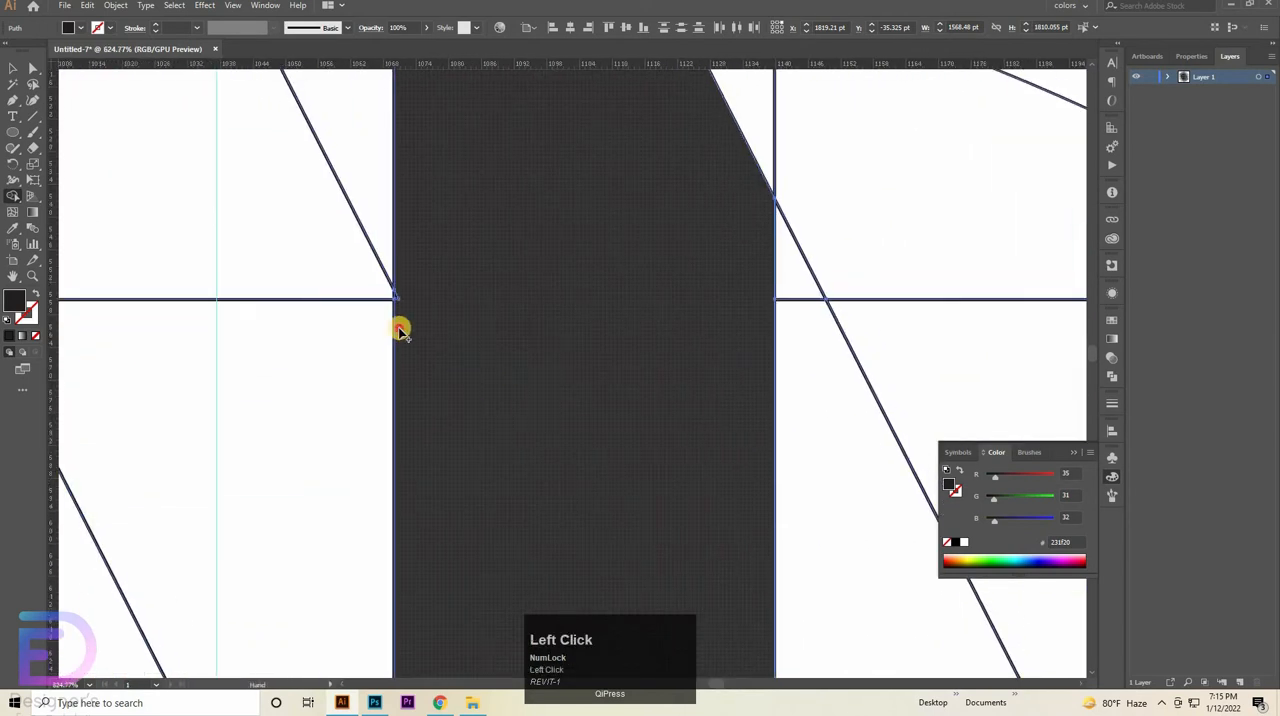
drag(400, 296, 399, 291)
drag(500, 307, 643, 294)
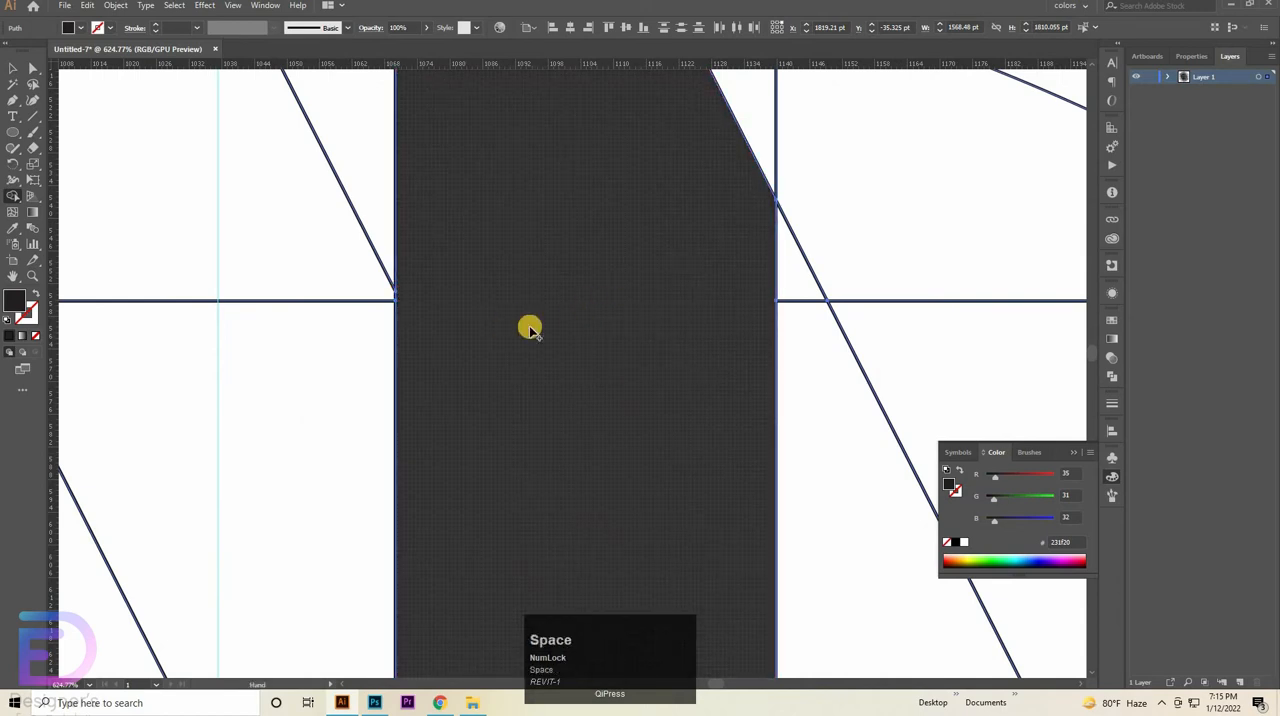
mouse_move(529, 329)
mouse_down()
mouse_move(383, 333)
mouse_move(486, 363)
mouse_up()
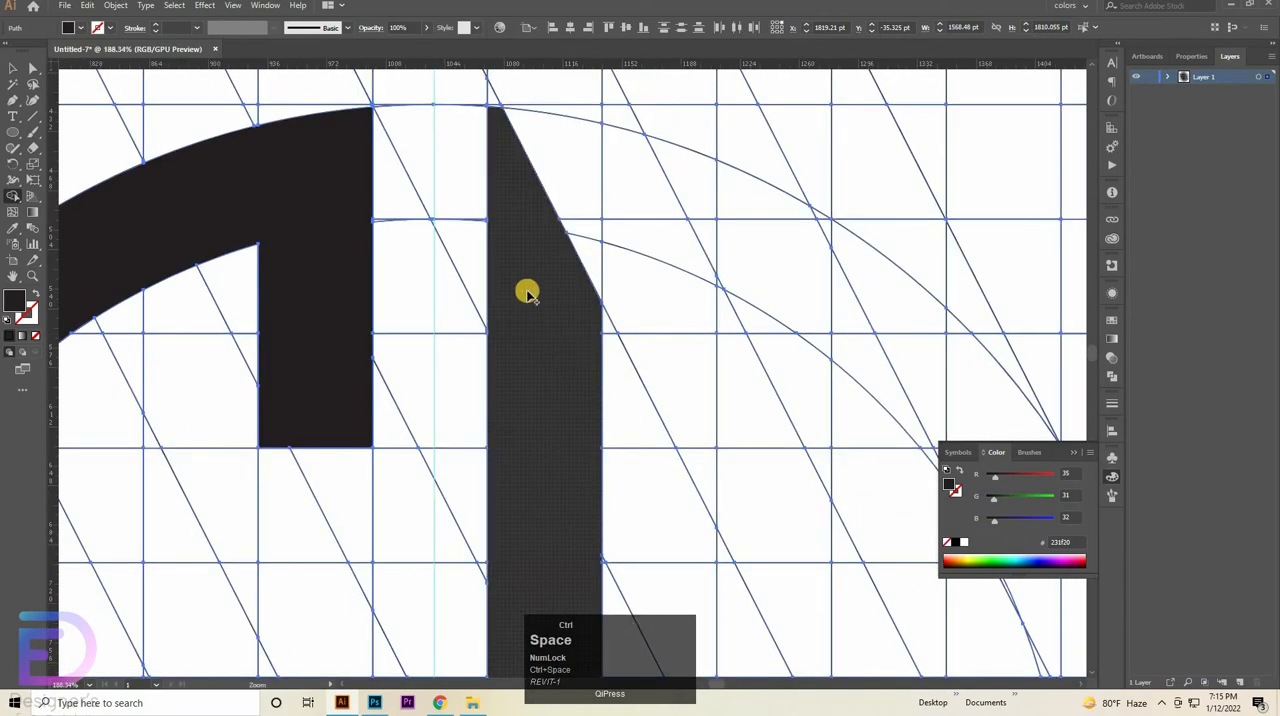
- Merge the cells between the two diagonals into a diagonal bar descending from the second vertical bar's top, undoing the last merge
drag(523, 270, 657, 238)
drag(536, 205, 508, 694)
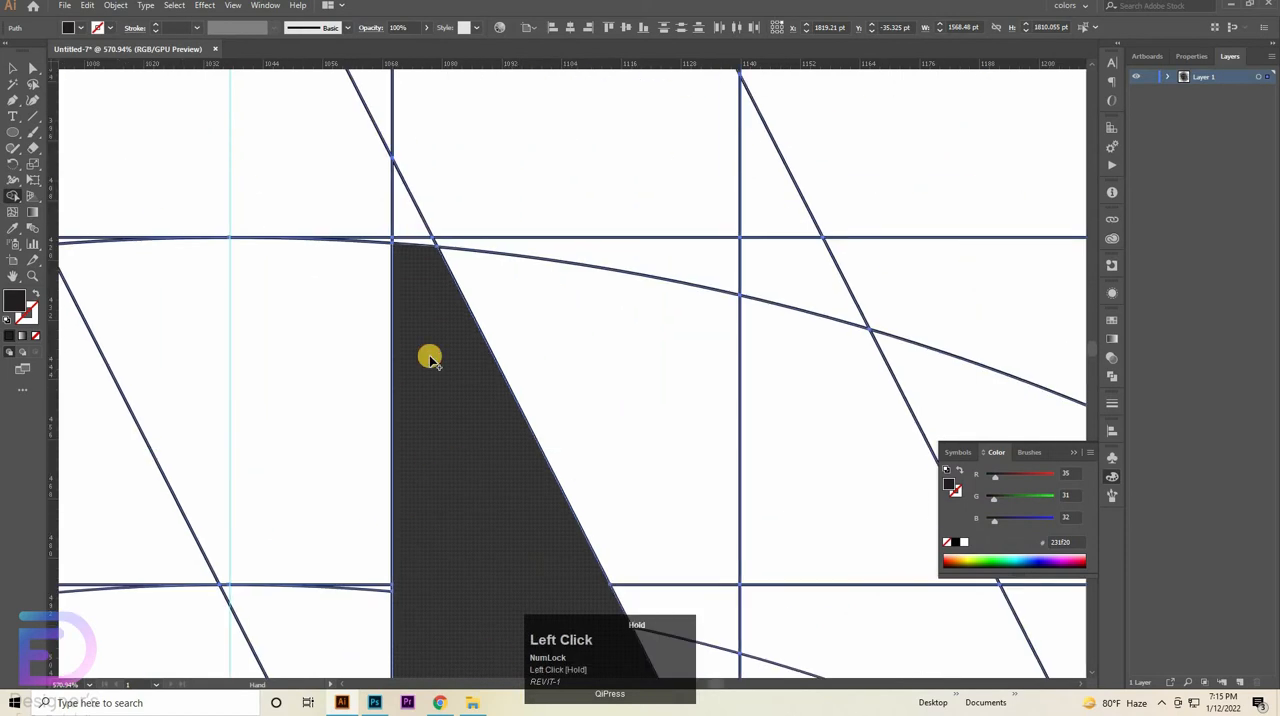
drag(586, 453, 313, 440)
mouse_move(554, 457)
mouse_down()
mouse_move(415, 176)
mouse_move(427, 209)
mouse_move(444, 198)
mouse_up()
mouse_move(479, 389)
mouse_down()
mouse_move(529, 449)
mouse_move(519, 362)
mouse_up()
mouse_move(496, 432)
mouse_down()
mouse_move(400, 221)
mouse_move(370, 189)
mouse_up()
mouse_move(373, 192)
mouse_down()
mouse_move(486, 391)
mouse_move(480, 291)
mouse_up()
key(ctrl)
key(ctrl+space)
drag(561, 282, 466, 294)
mouse_move(545, 395)
mouse_down()
mouse_move(566, 398)
mouse_move(563, 377)
mouse_move(571, 392)
mouse_up()
key(ctrl+z)
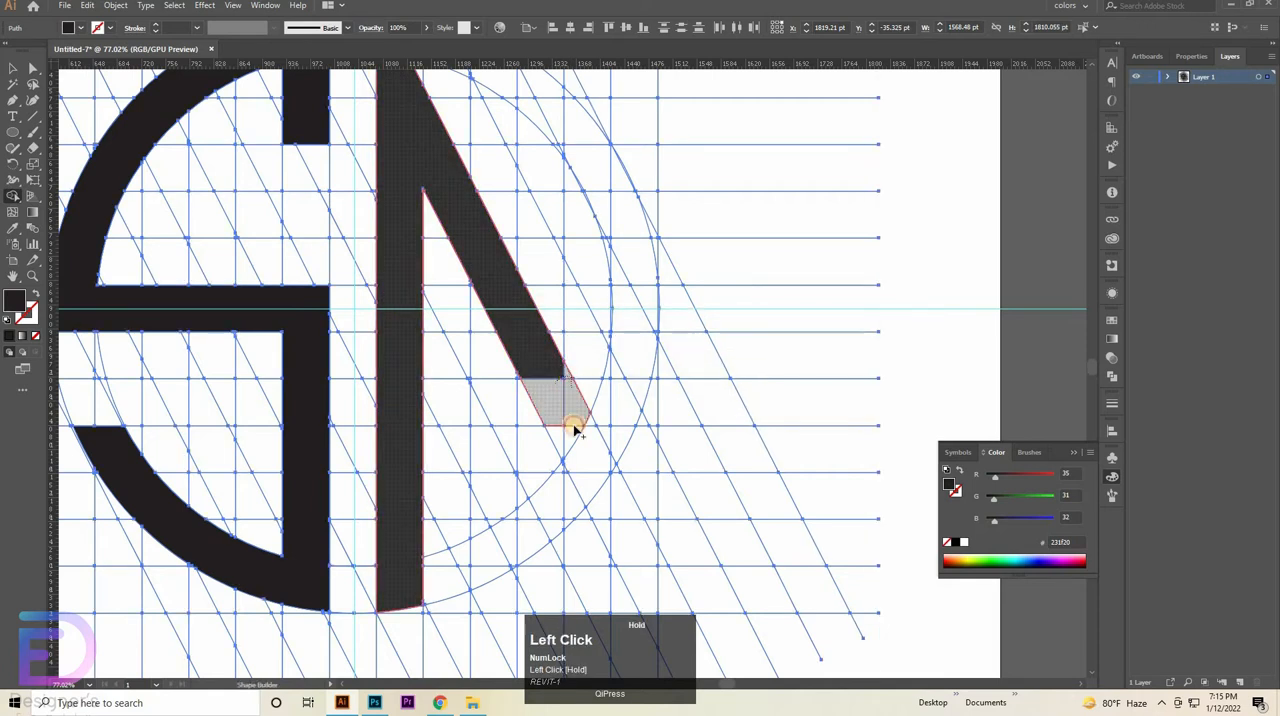
- Merge the cells below the diagonal bar's end into a pointed tip on the outer circle that turns up into the ring
drag(584, 466, 588, 482)
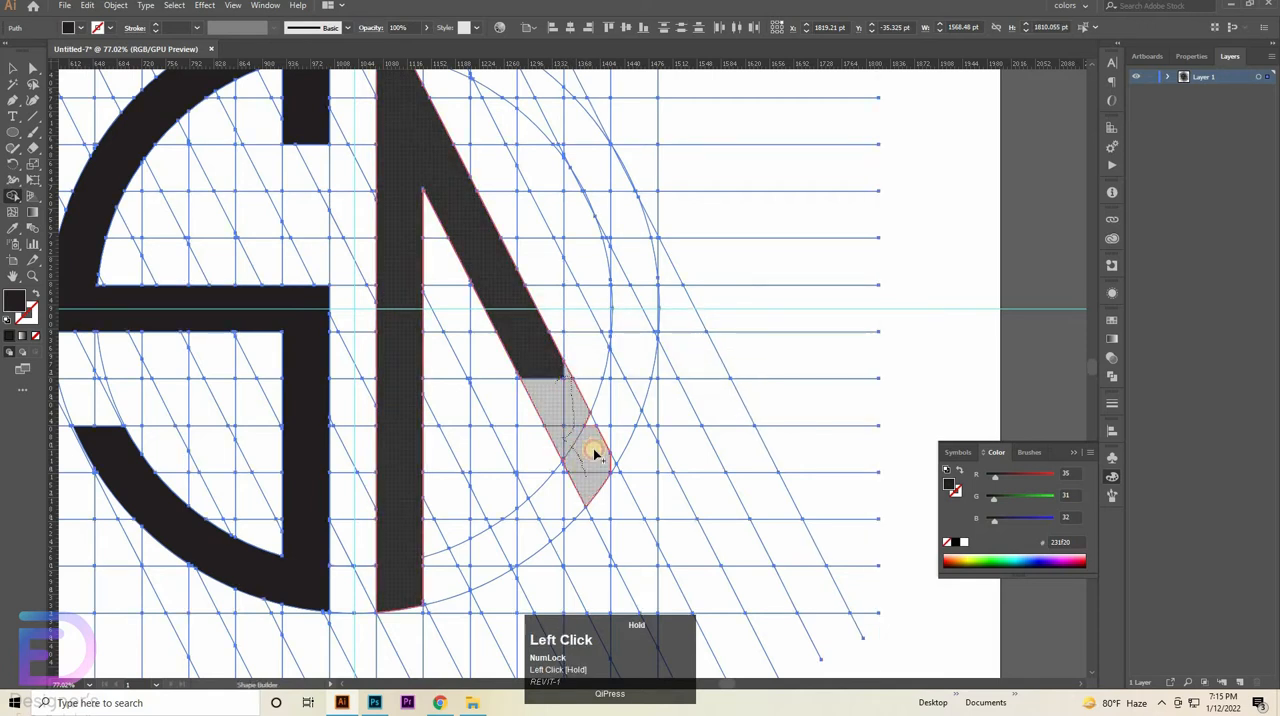
mouse_move(613, 422)
mouse_down()
mouse_move(626, 371)
mouse_move(603, 413)
mouse_up()
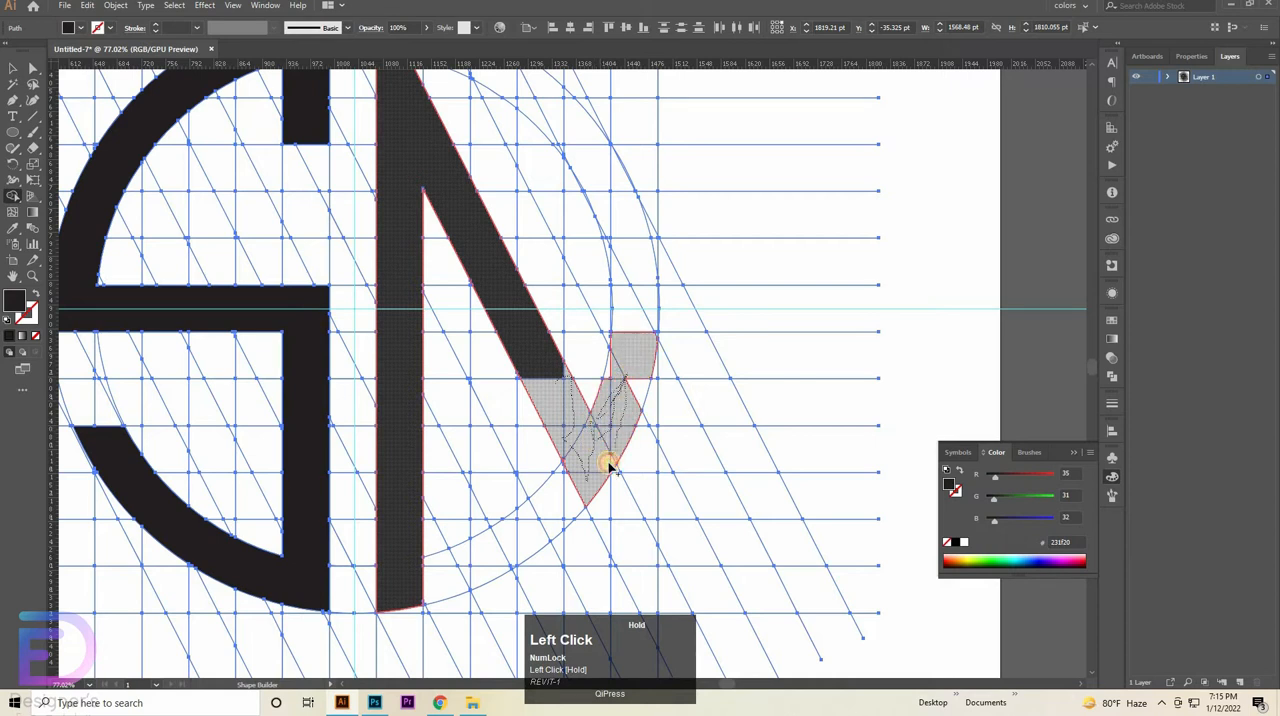
mouse_move(609, 466)
mouse_down()
mouse_move(603, 388)
mouse_move(584, 397)
mouse_up()
key(ctrl+space)
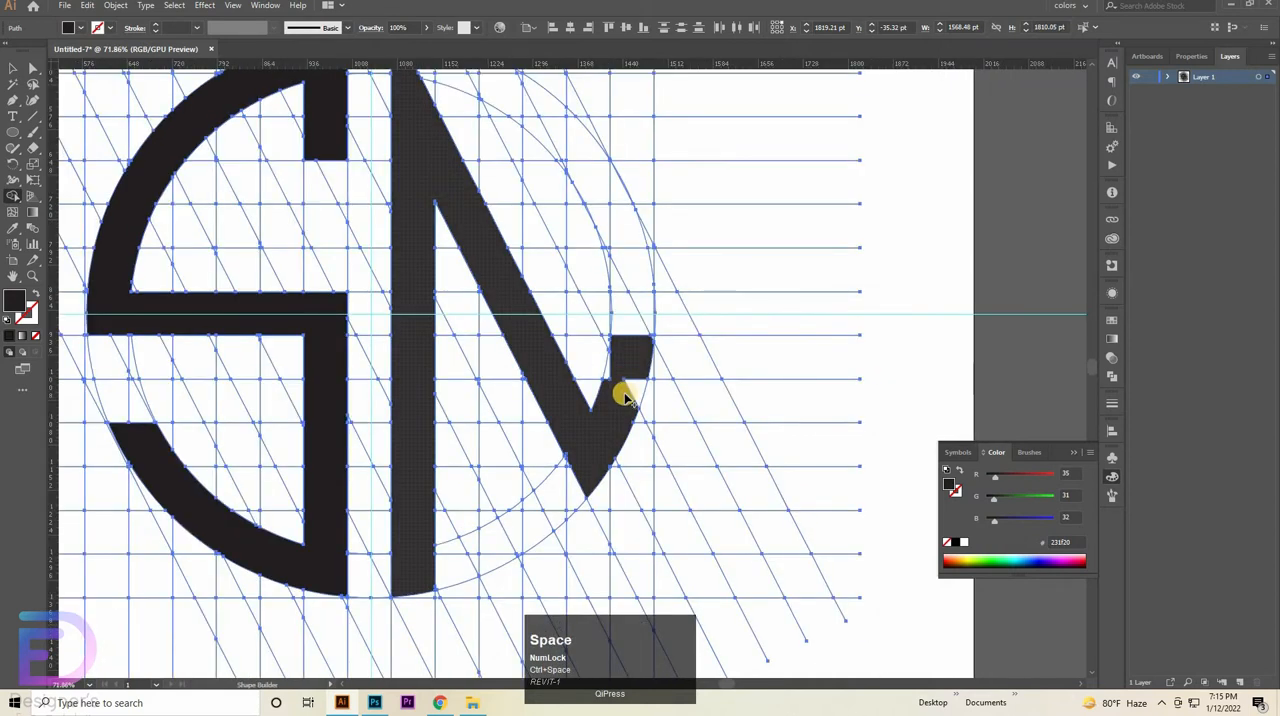
- Merge the ring cells between the two circles upward from the pointed tip into a curved arm cut off by a vertical grid line
mouse_move(628, 360)
mouse_down()
mouse_move(637, 277)
mouse_move(620, 203)
mouse_up()
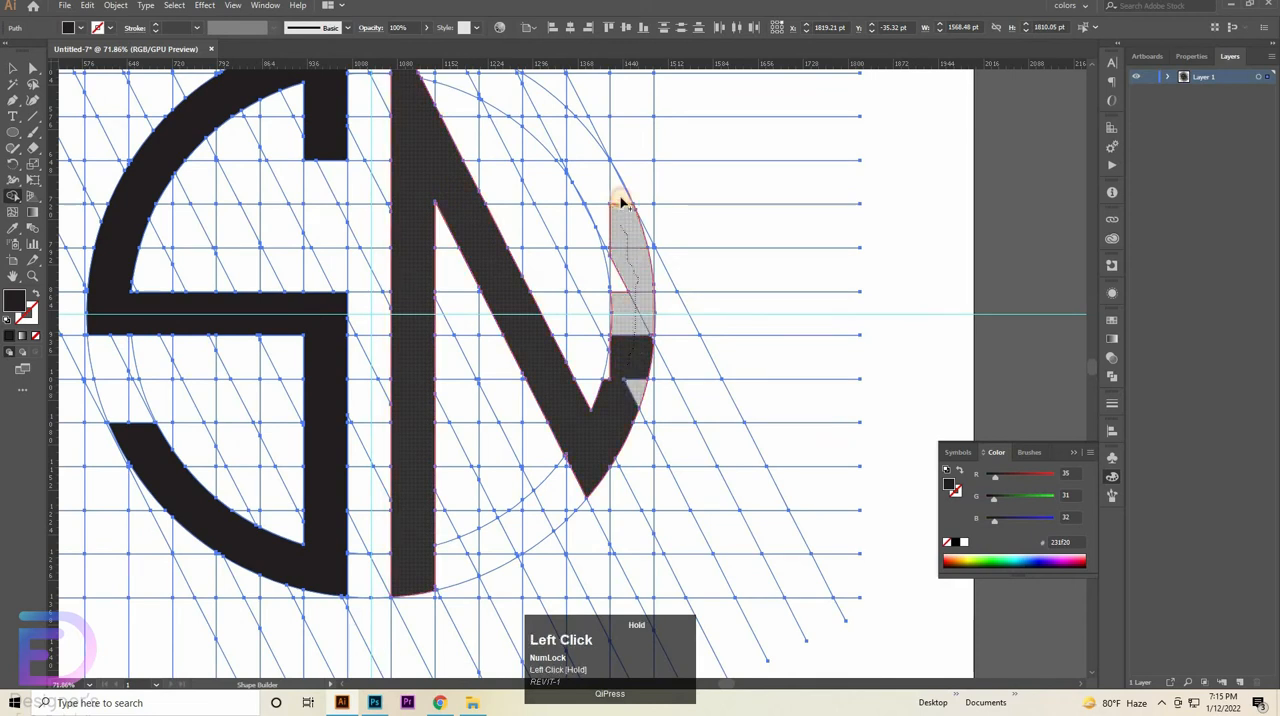
mouse_move(624, 308)
mouse_down()
mouse_move(627, 367)
mouse_move(623, 354)
mouse_up()
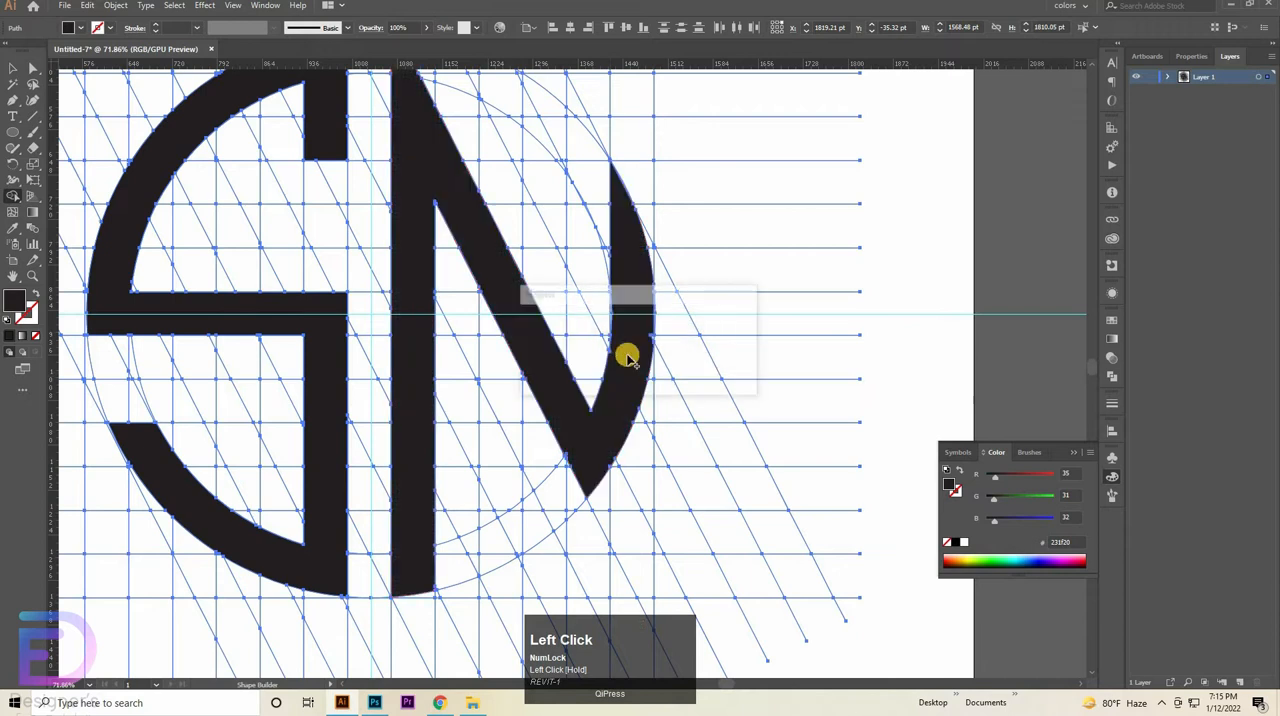
mouse_move(623, 251)
mouse_down()
mouse_move(581, 156)
mouse_move(586, 171)
mouse_up()
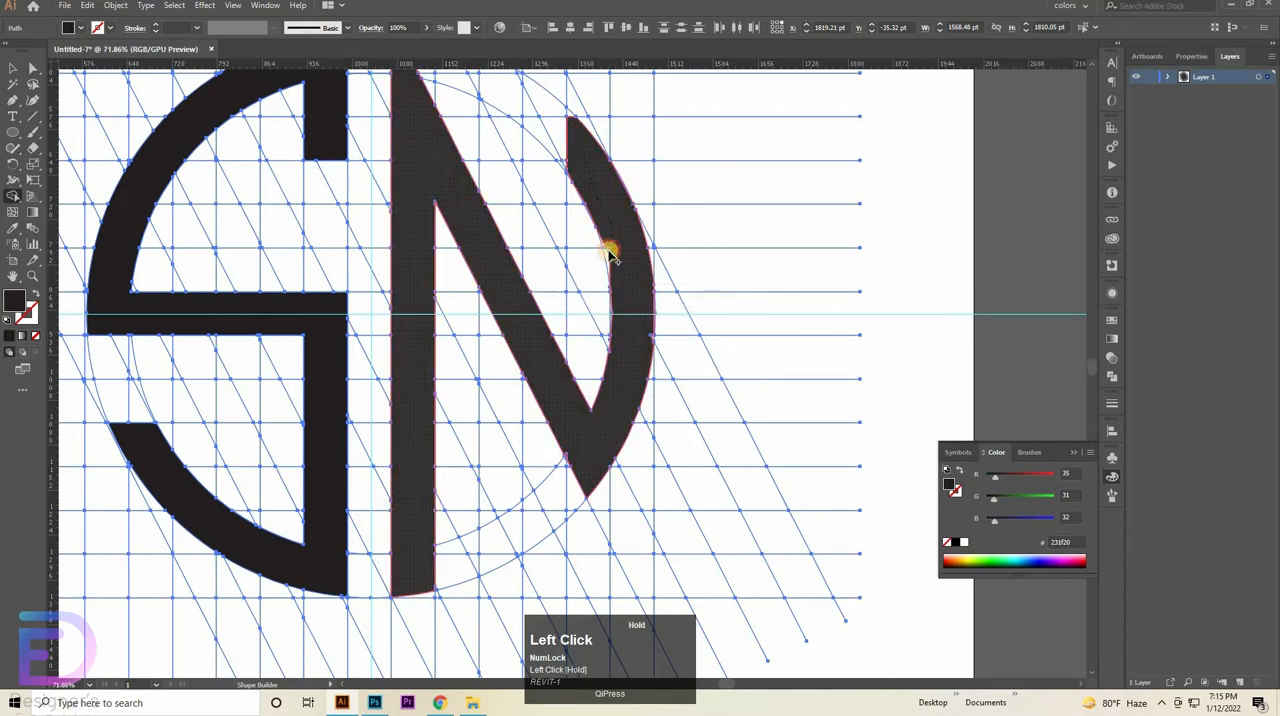
mouse_move(610, 260)
mouse_down()
mouse_move(616, 280)
mouse_move(754, 306)
mouse_move(826, 191)
mouse_move(603, 597)
mouse_up()
- Merge the small corner above the curved arm's flat upper end and the sliver on its inner edge just below into the arm
click(528, 281)
key(ctrl)
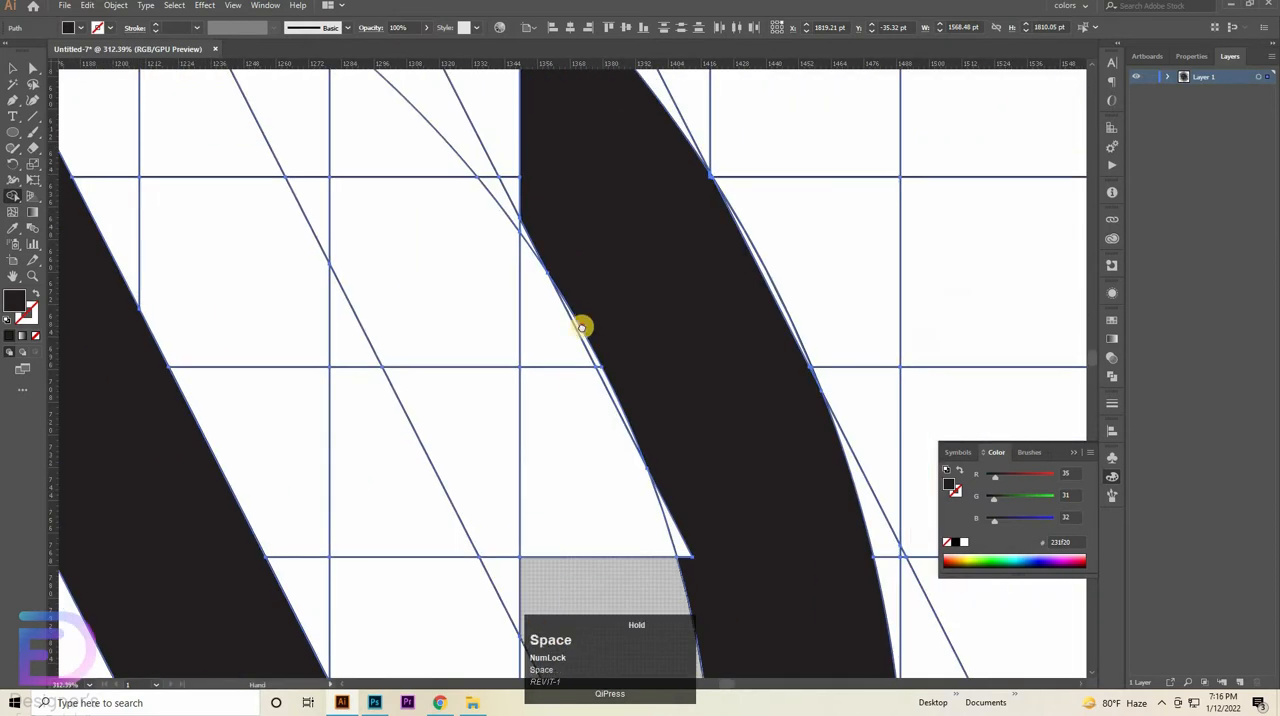
mouse_move(582, 327)
mouse_down()
mouse_move(569, 403)
mouse_move(585, 490)
mouse_up()
drag(562, 399, 543, 399)
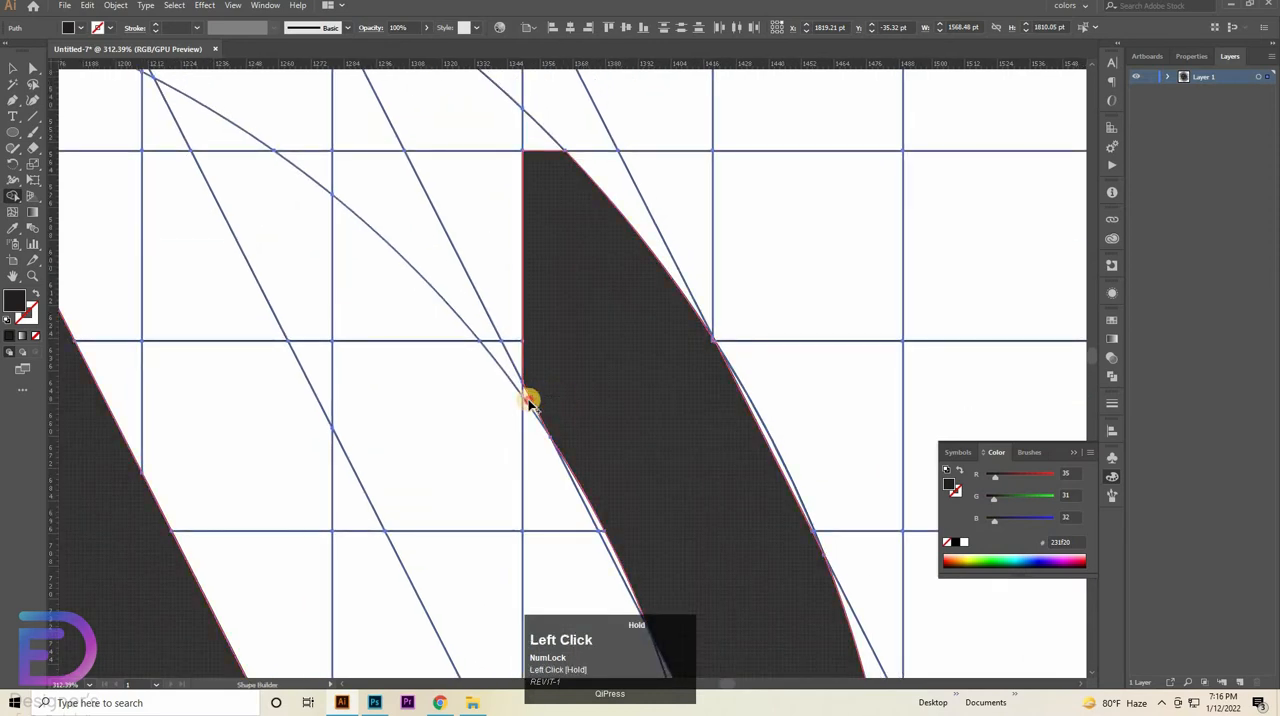
drag(572, 278, 588, 398)
drag(556, 270, 588, 372)
drag(493, 320, 414, 135)
drag(583, 536, 477, 446)
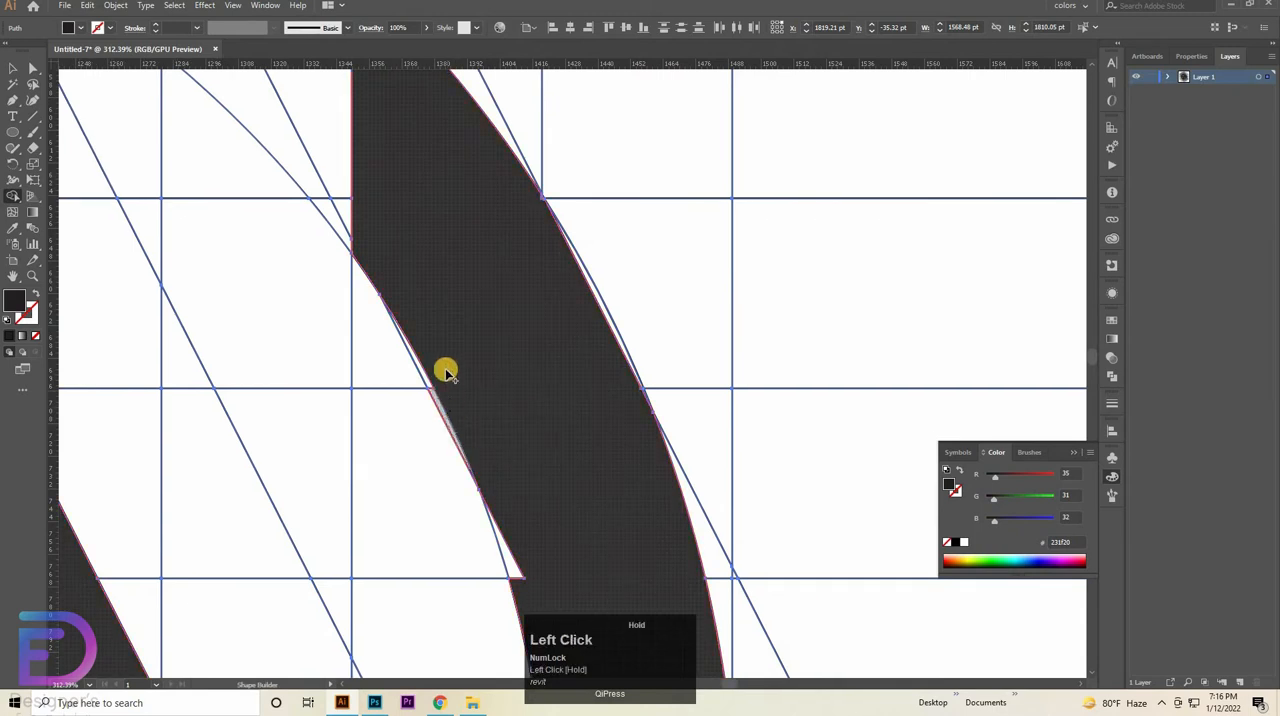
- Try to merge the thin slivers along both edges of the curved arm's upper part, then undo these merges
mouse_move(446, 371)
mouse_down()
mouse_move(429, 380)
mouse_move(488, 370)
mouse_move(444, 380)
mouse_move(442, 397)
mouse_move(434, 383)
mouse_move(507, 365)
mouse_up()
key(ctrl+z)
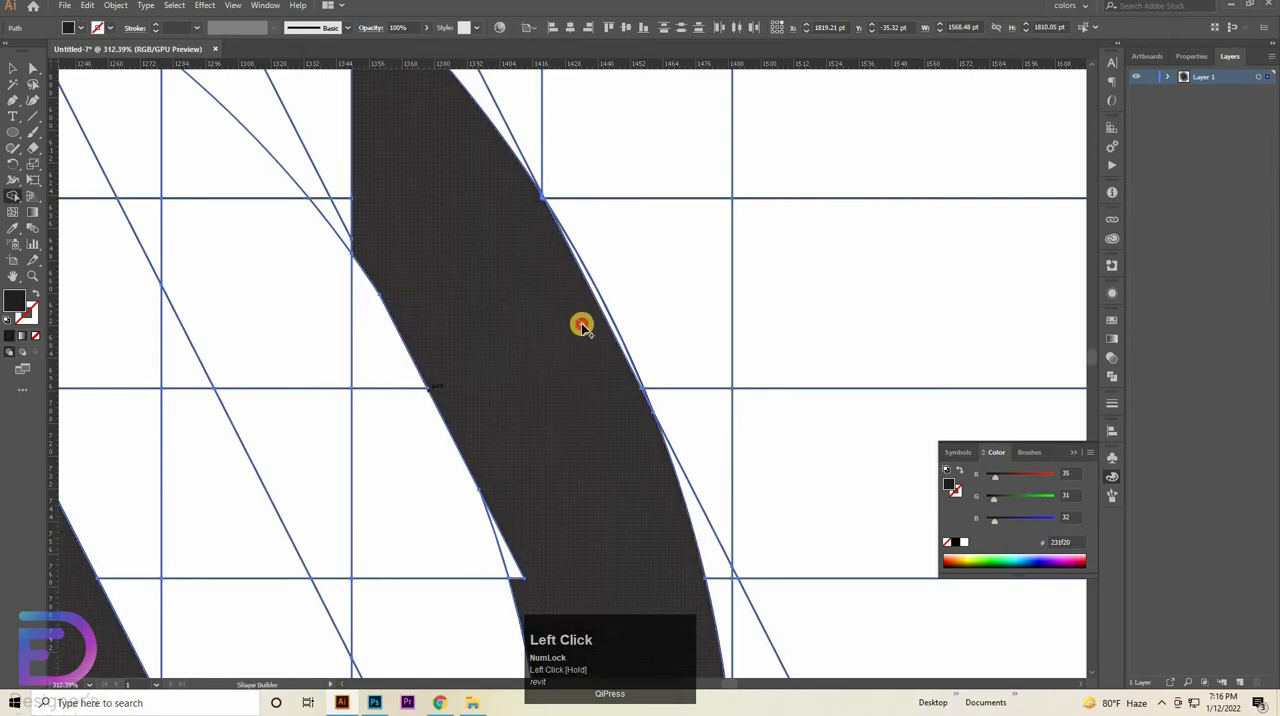
mouse_move(600, 308)
mouse_down()
mouse_move(594, 319)
mouse_move(531, 266)
mouse_up()
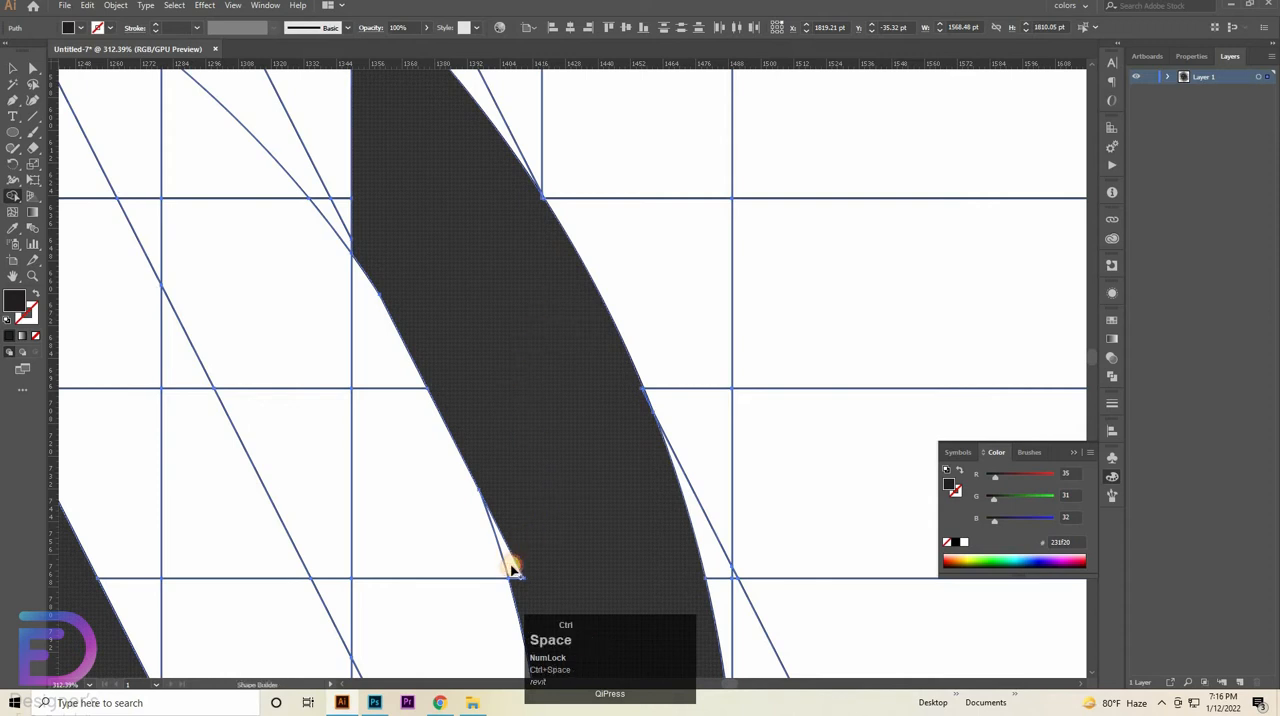
drag(511, 570, 565, 518)
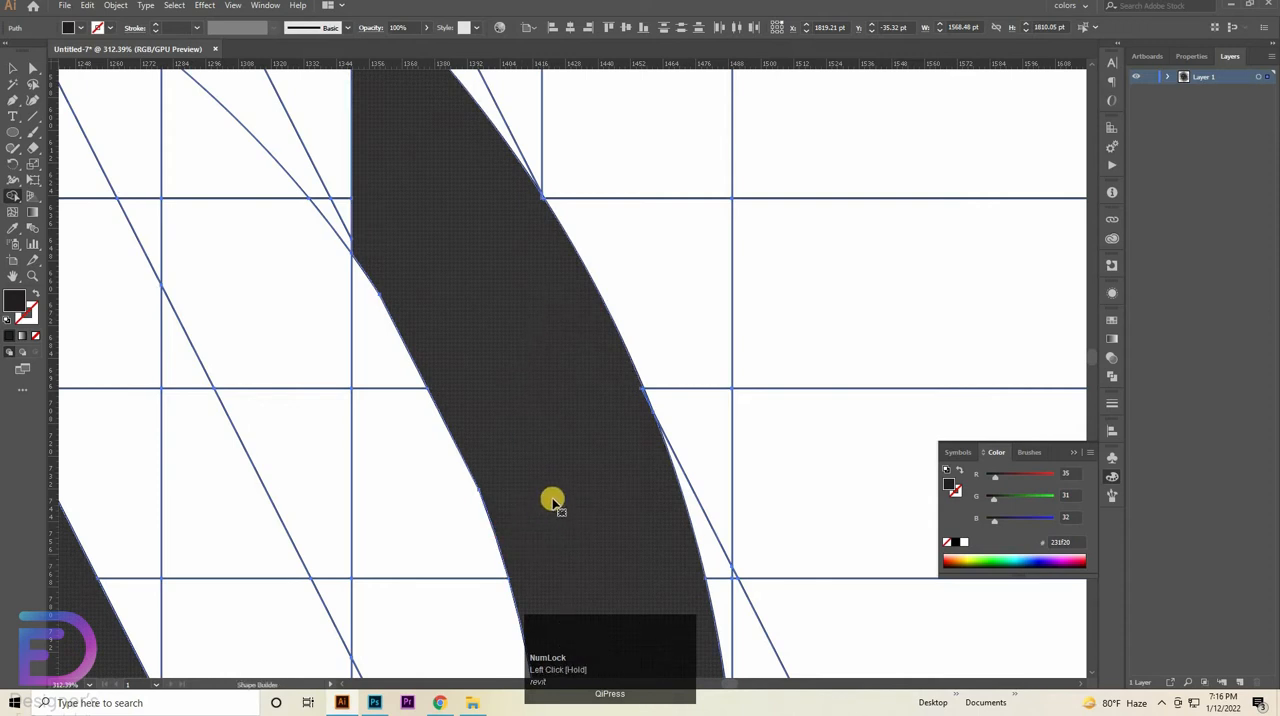
key(ctrl+z)
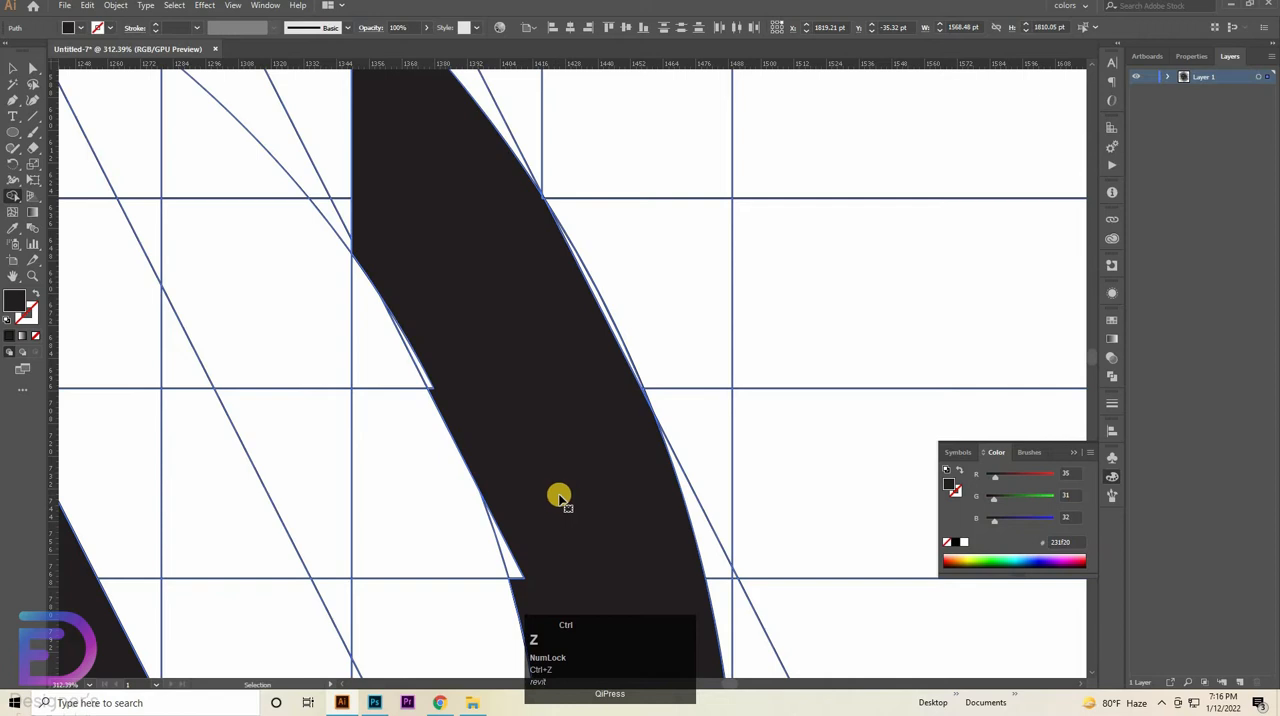
- Merge the thin slivers between the diagonal line and the inner circle into the inner edge of the curved arm's upper part
key(ctrl+space)
click(523, 460)
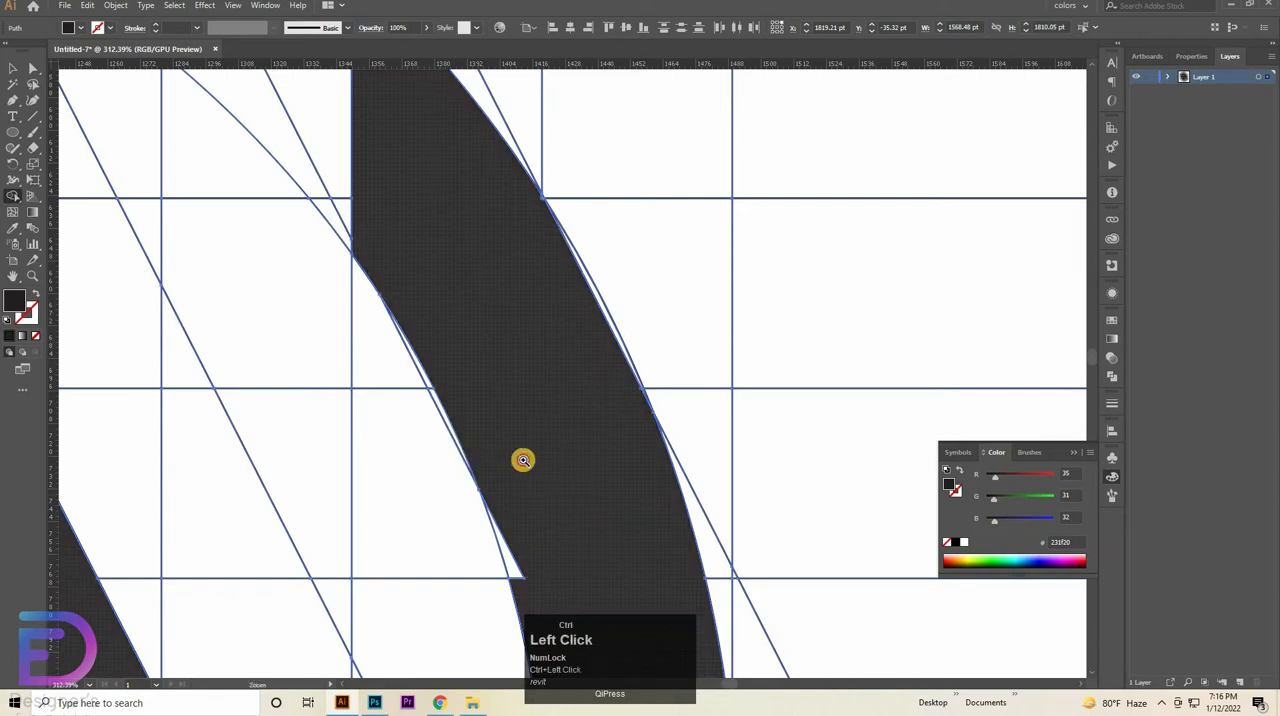
drag(553, 457, 608, 451)
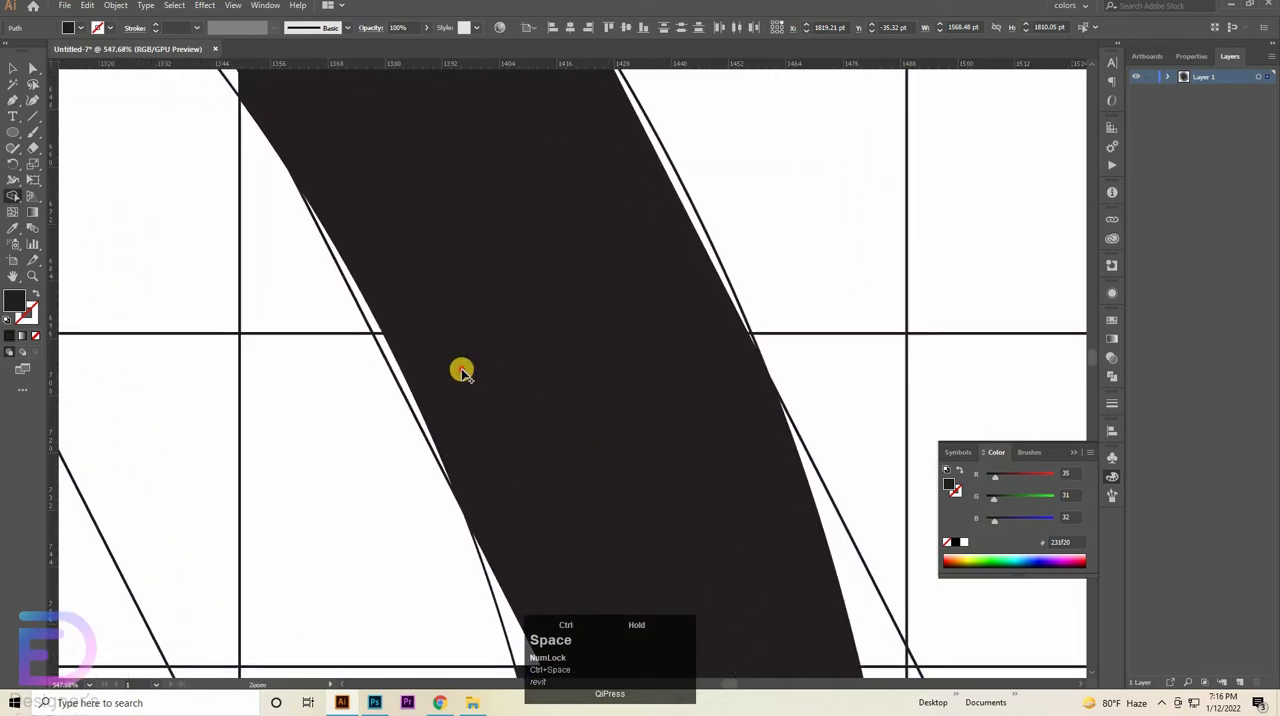
click(409, 326)
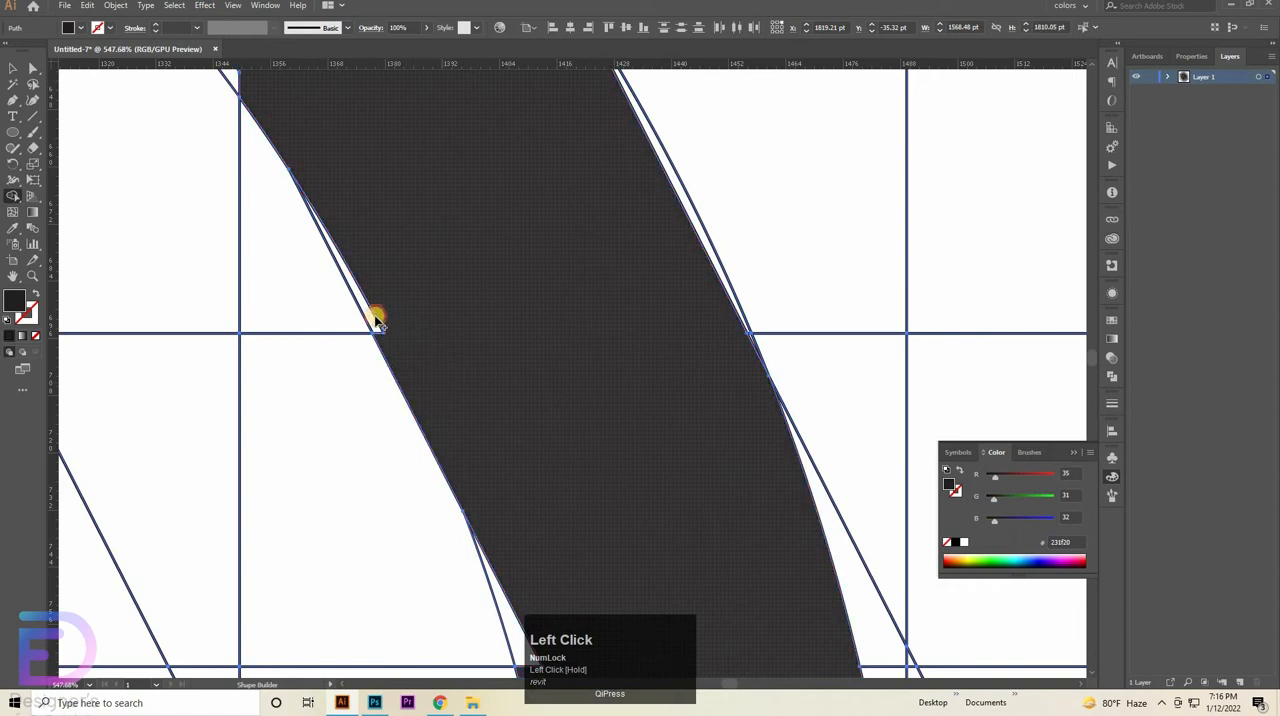
click(515, 387)
- Merge the thin slivers on the curved arm's outer edge into it, around the grid intersection near its upper end
key(space)
drag(535, 489, 463, 297)
mouse_move(451, 357)
mouse_down()
mouse_move(443, 419)
mouse_move(507, 354)
mouse_move(515, 553)
mouse_move(538, 348)
mouse_move(559, 549)
mouse_move(578, 525)
mouse_up()
key(space)
drag(621, 426, 474, 375)
key(ctrl+space)
drag(539, 408, 735, 313)
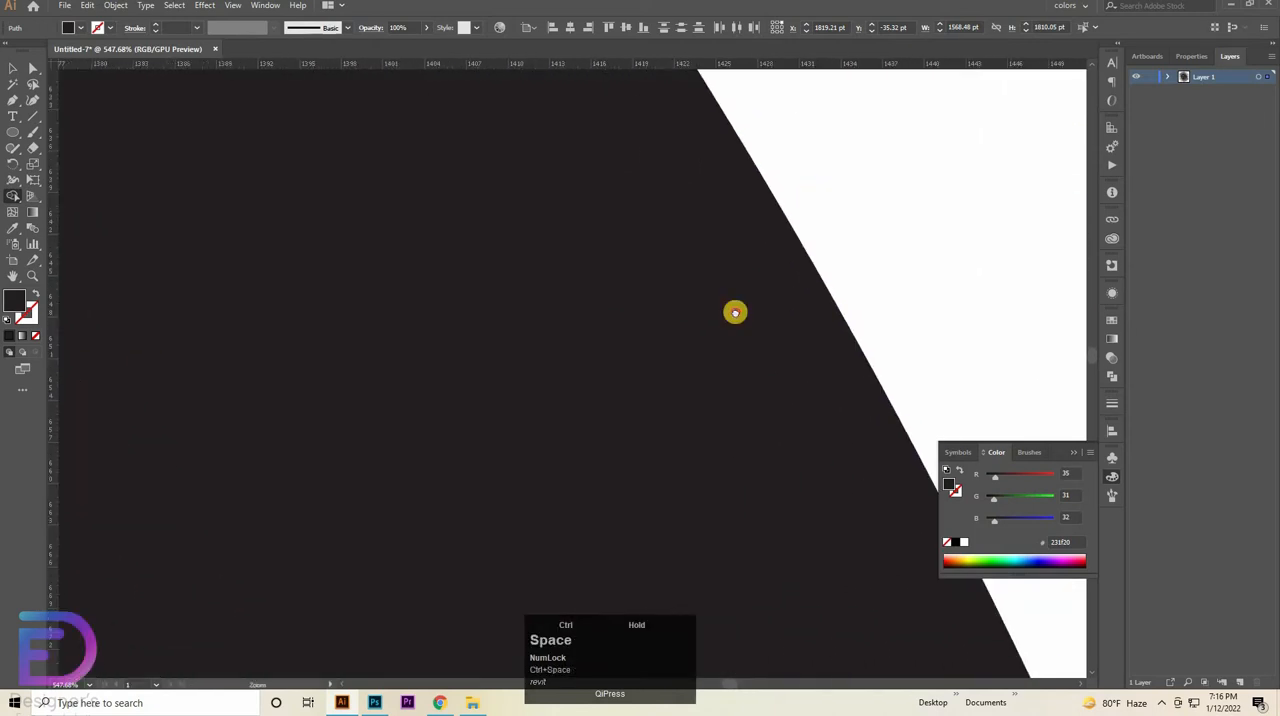
key(space)
drag(610, 290, 631, 457)
drag(595, 150, 626, 349)
click(618, 277)
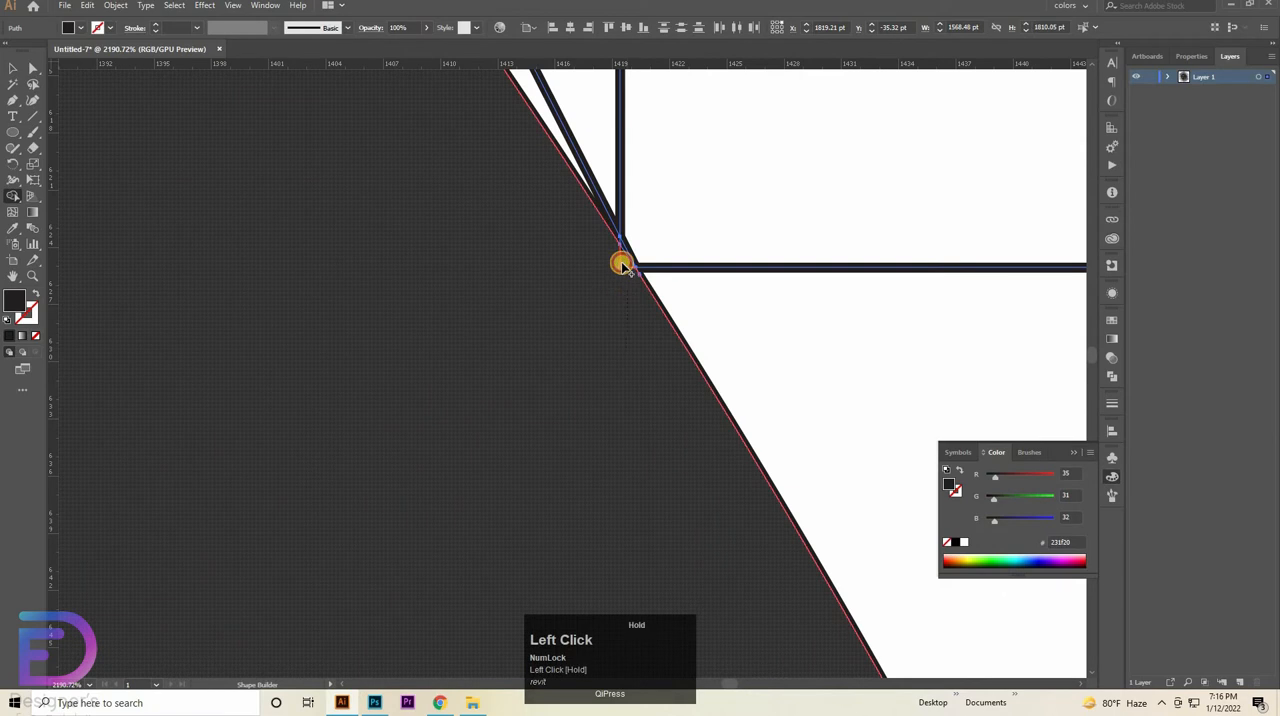
drag(621, 263, 640, 322)
- Merge the tiny leftover sliver on the curved arm's outer edge where the diagonal meets the next horizontal grid line
key(ctrl+space)
drag(655, 475, 430, 476)
key(space)
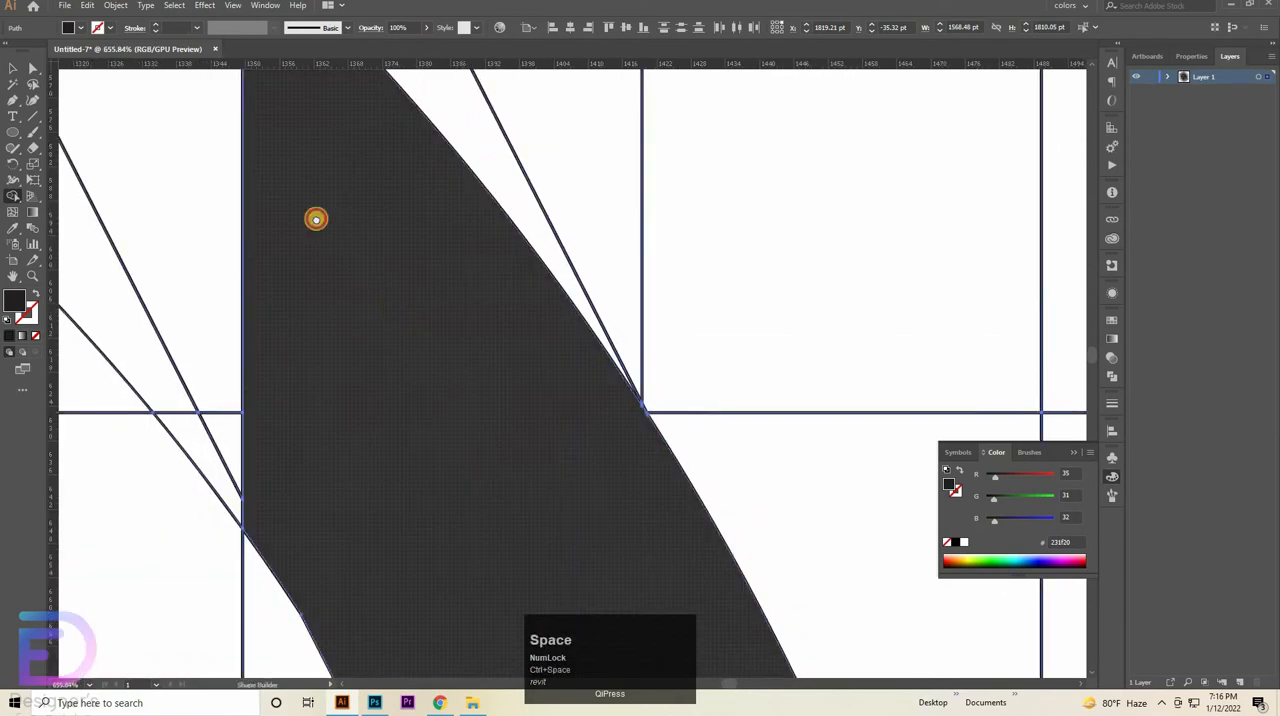
drag(316, 218, 250, 100)
drag(398, 327, 160, 72)
key(ctrl+space)
drag(494, 443, 612, 430)
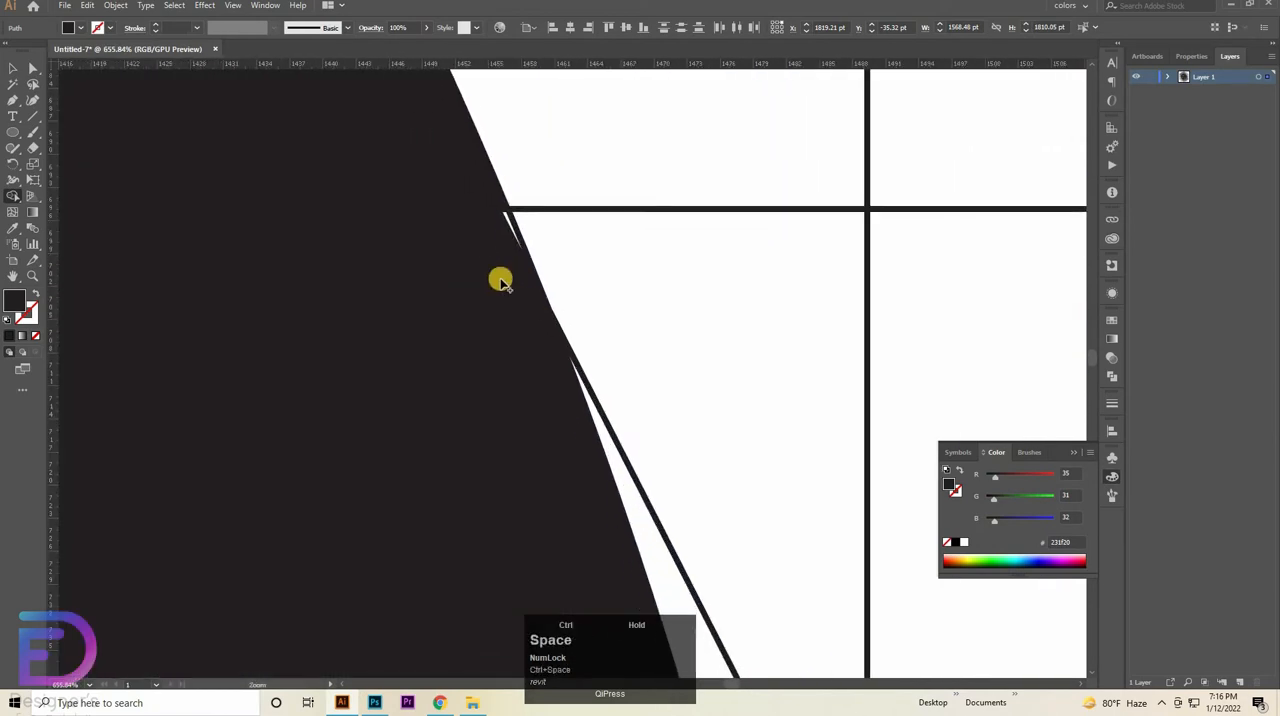
click(503, 205)
mouse_move(506, 204)
mouse_down()
mouse_move(529, 302)
mouse_move(516, 342)
mouse_move(258, 374)
mouse_up()
- Merge the slivers and wedges on both edges of the curved arm around the horizontal guide into the arm
key(ctrl+space)
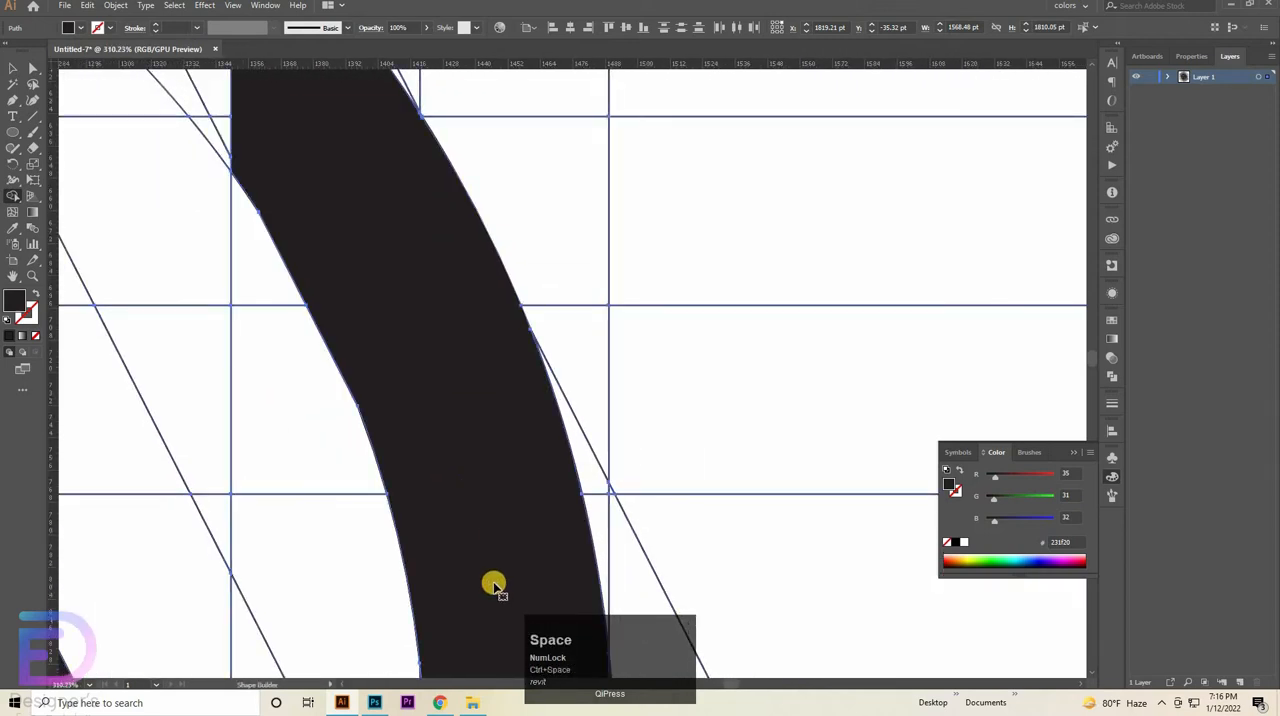
drag(468, 526, 428, 277)
key(ctrl+space)
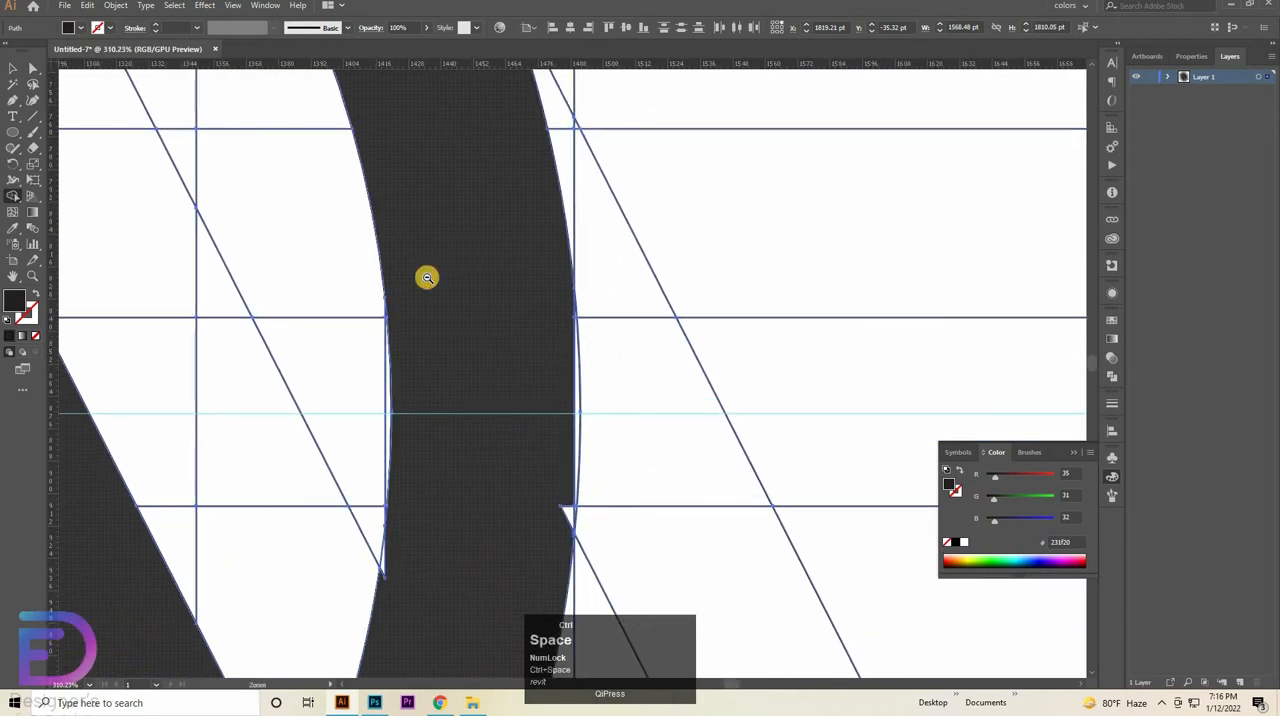
key(ctrl+space)
drag(540, 369, 590, 366)
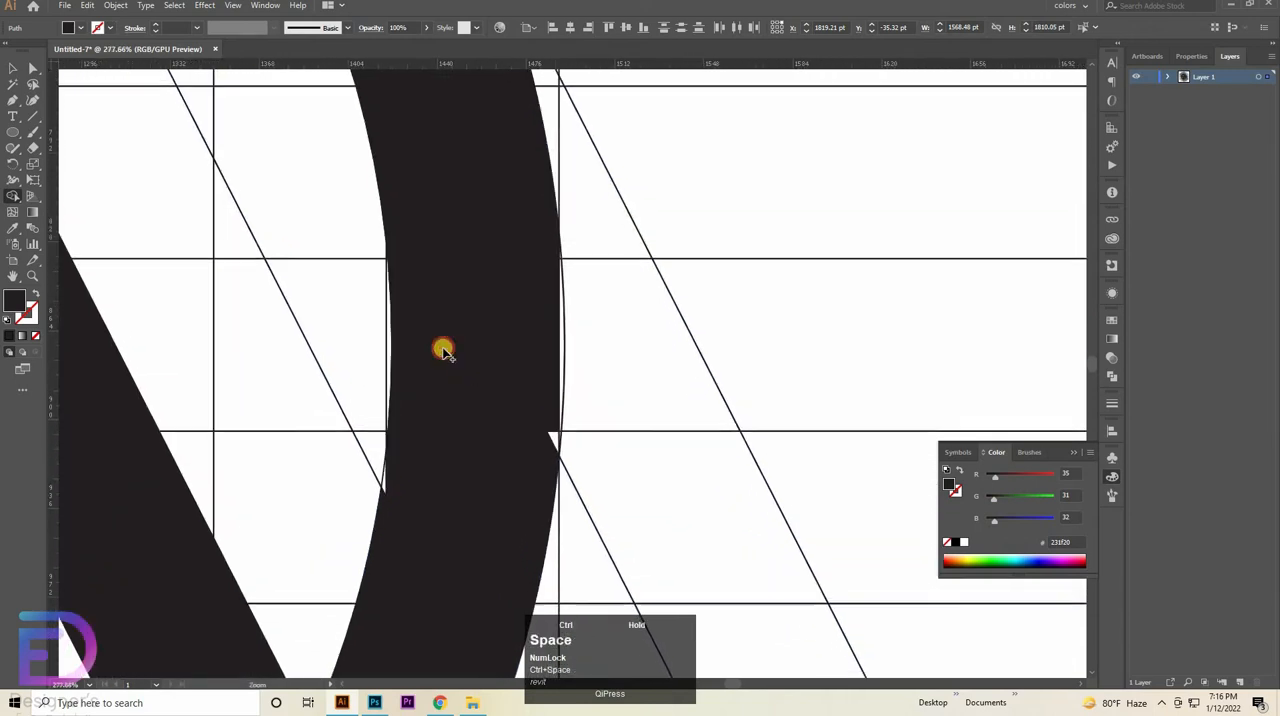
mouse_move(393, 356)
mouse_down()
mouse_move(379, 373)
mouse_move(395, 411)
mouse_up()
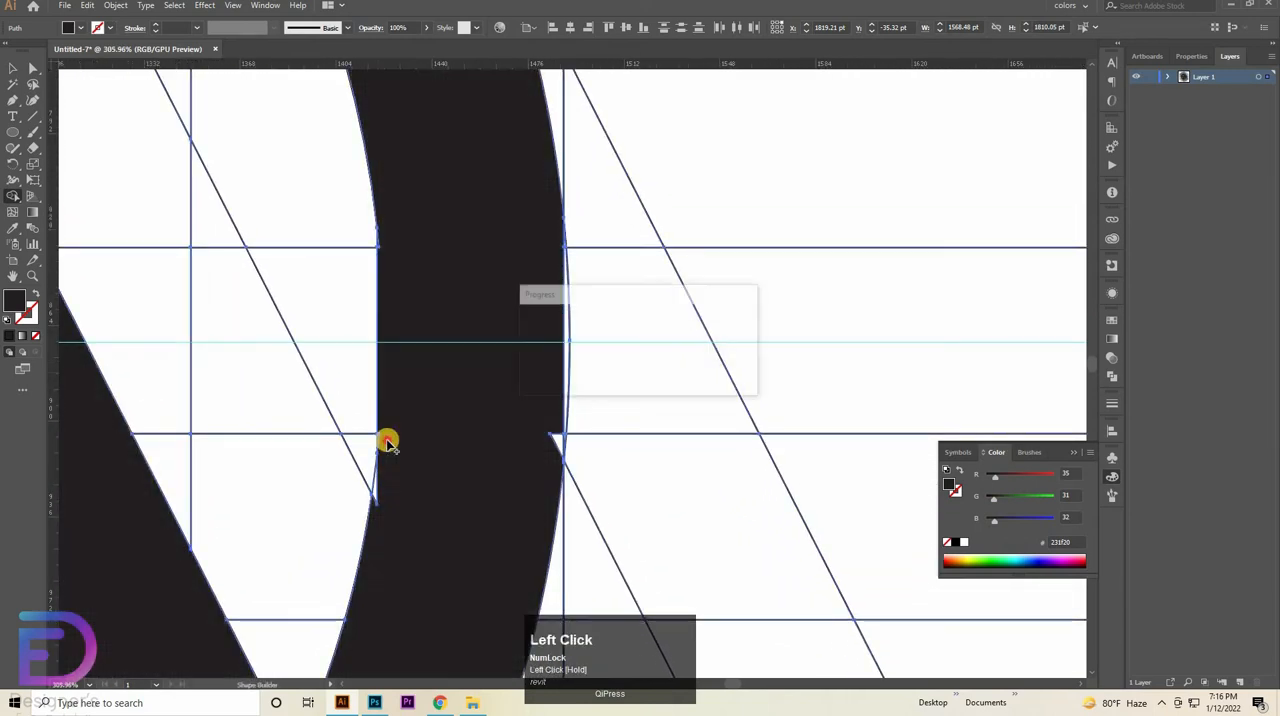
mouse_move(372, 488)
mouse_down()
mouse_move(423, 506)
mouse_move(386, 502)
mouse_up()
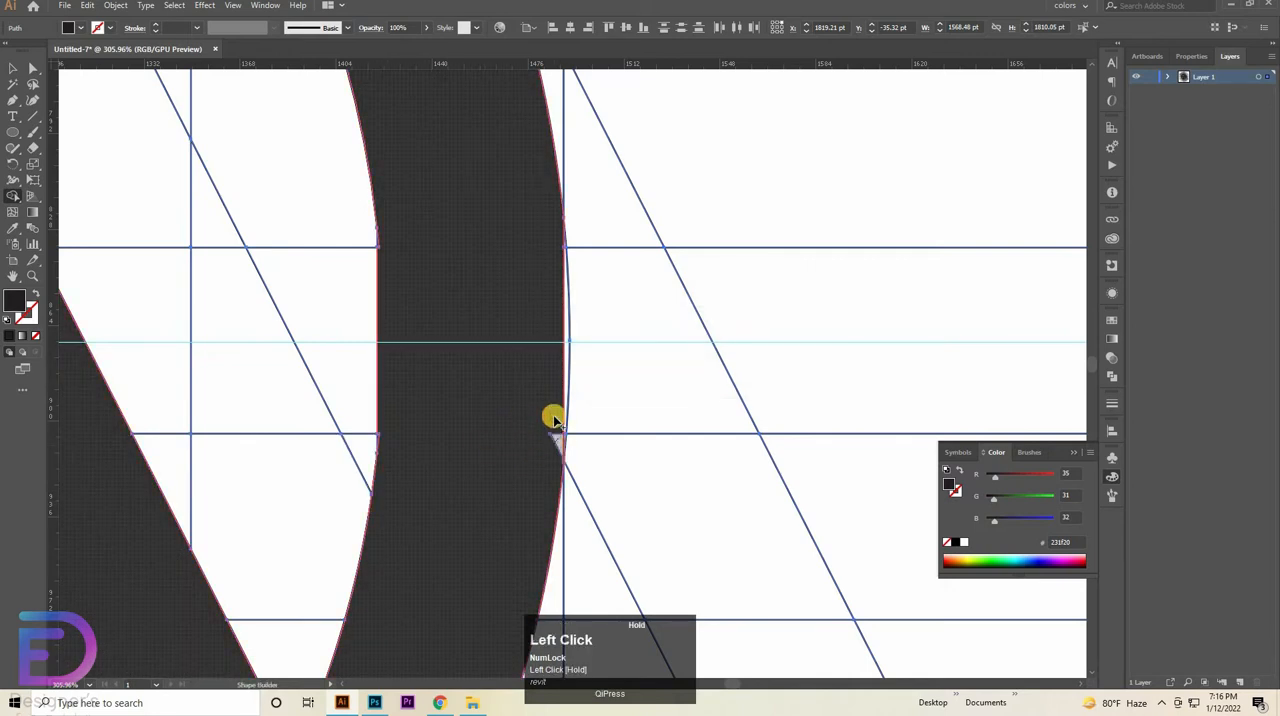
drag(569, 378, 494, 478)
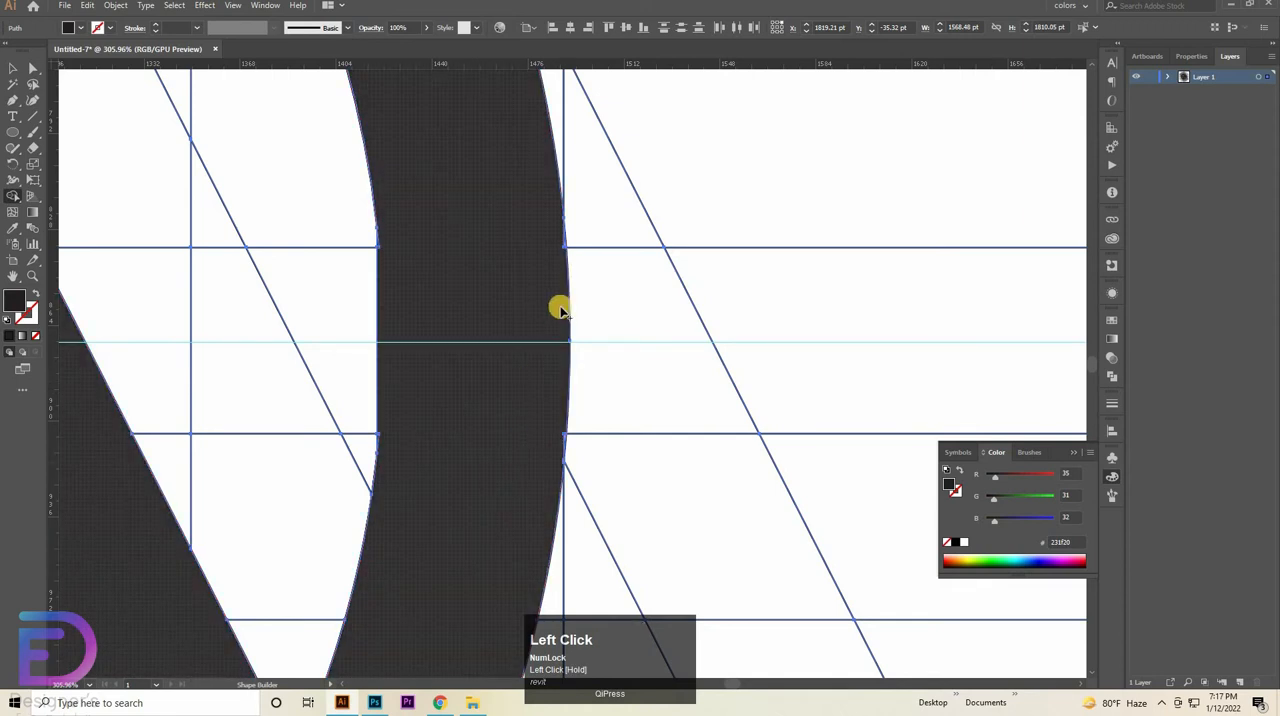
- Merge the tiny wedges on both edges of the curved arm at the grid line just above the horizontal guide
key(ctrl+space)
drag(520, 318, 600, 320)
drag(440, 386, 689, 592)
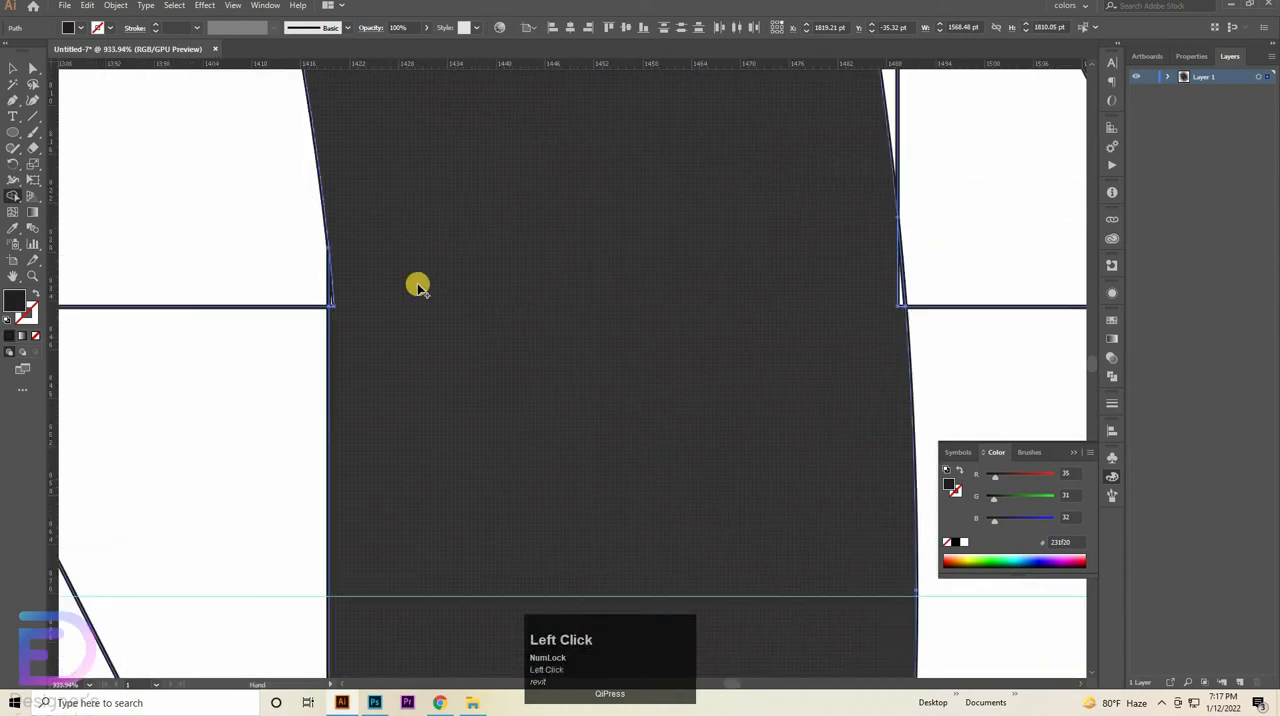
mouse_move(372, 322)
mouse_down()
mouse_move(369, 334)
mouse_move(673, 381)
mouse_move(623, 430)
mouse_move(480, 444)
mouse_up()
drag(736, 388, 734, 389)
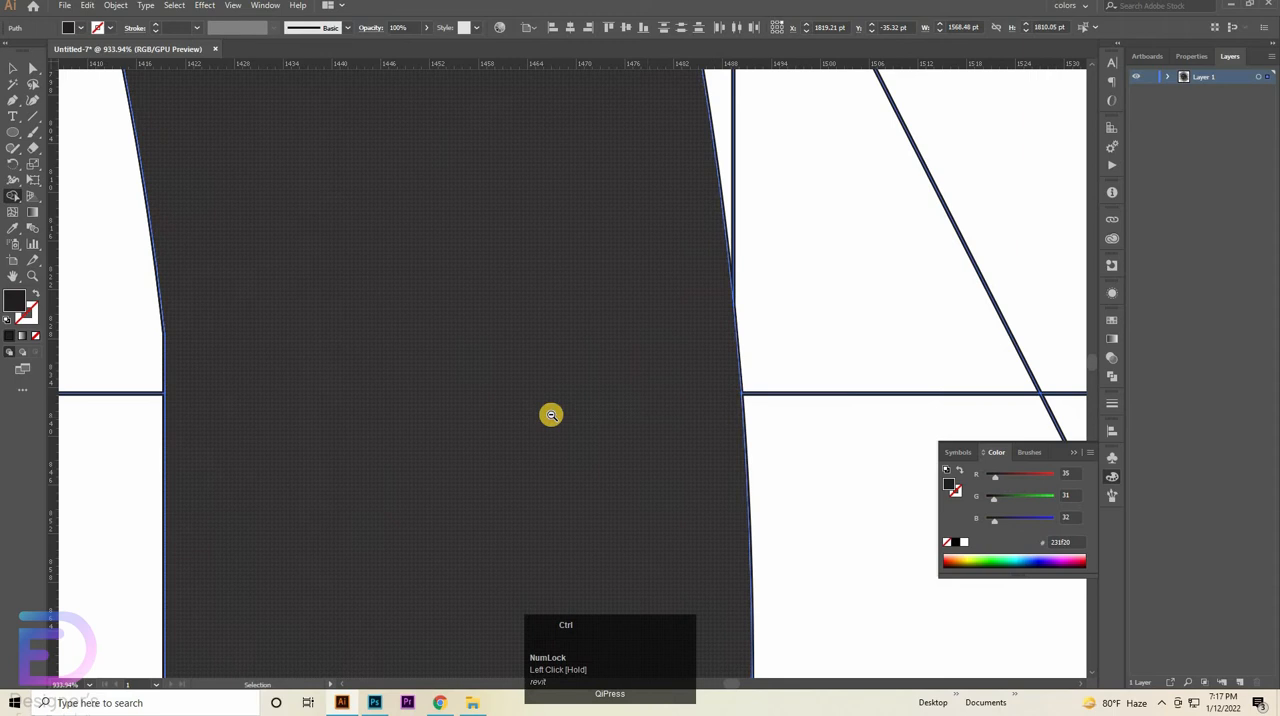
- Merge the remaining tiny wedges on the curved arm's outer and inner edges at the grid line just below the horizontal guide
drag(551, 414, 558, 522)
drag(566, 520, 543, 152)
drag(619, 434, 600, 351)
click(645, 277)
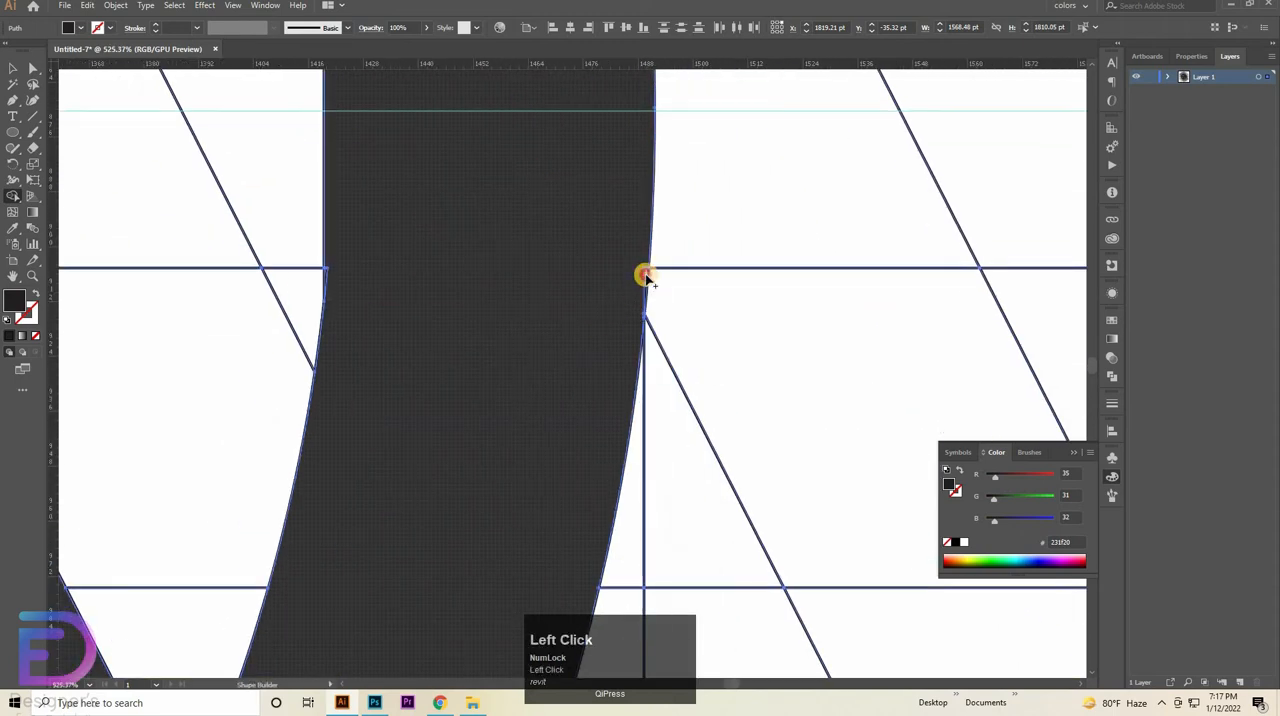
drag(646, 277, 635, 302)
drag(489, 494, 523, 432)
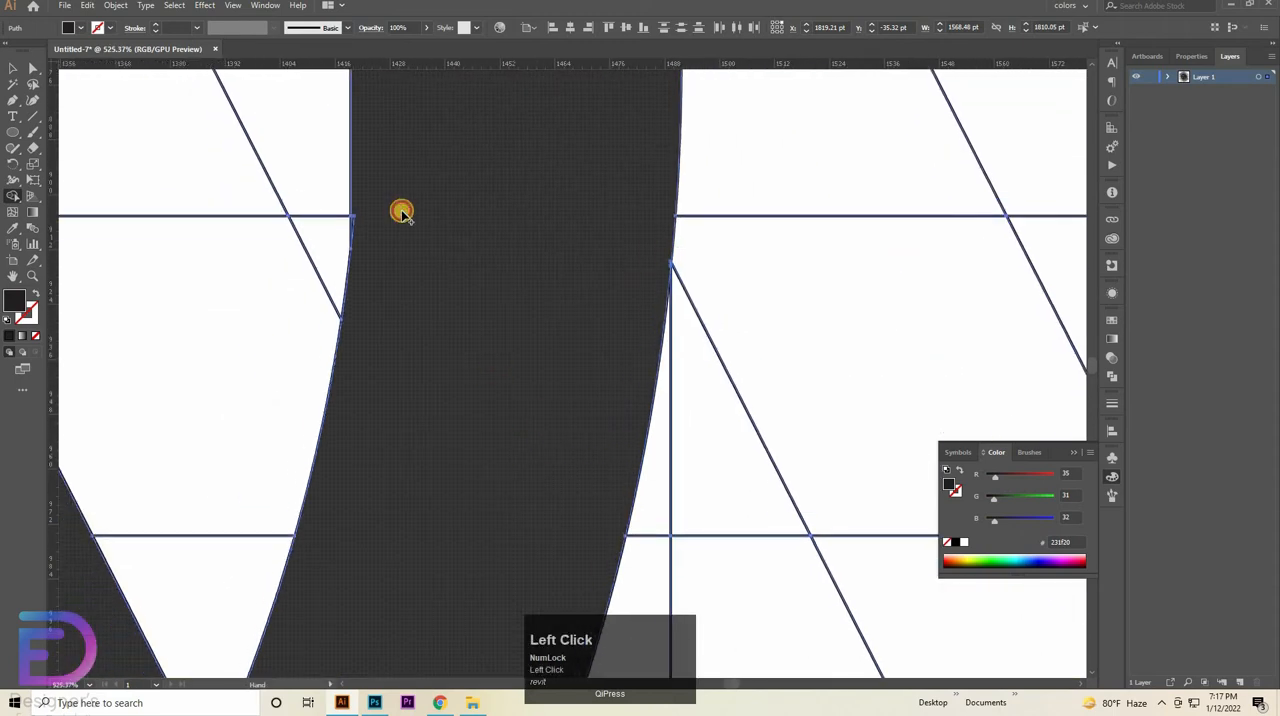
mouse_move(402, 213)
mouse_down()
mouse_move(415, 197)
mouse_move(369, 206)
mouse_up()
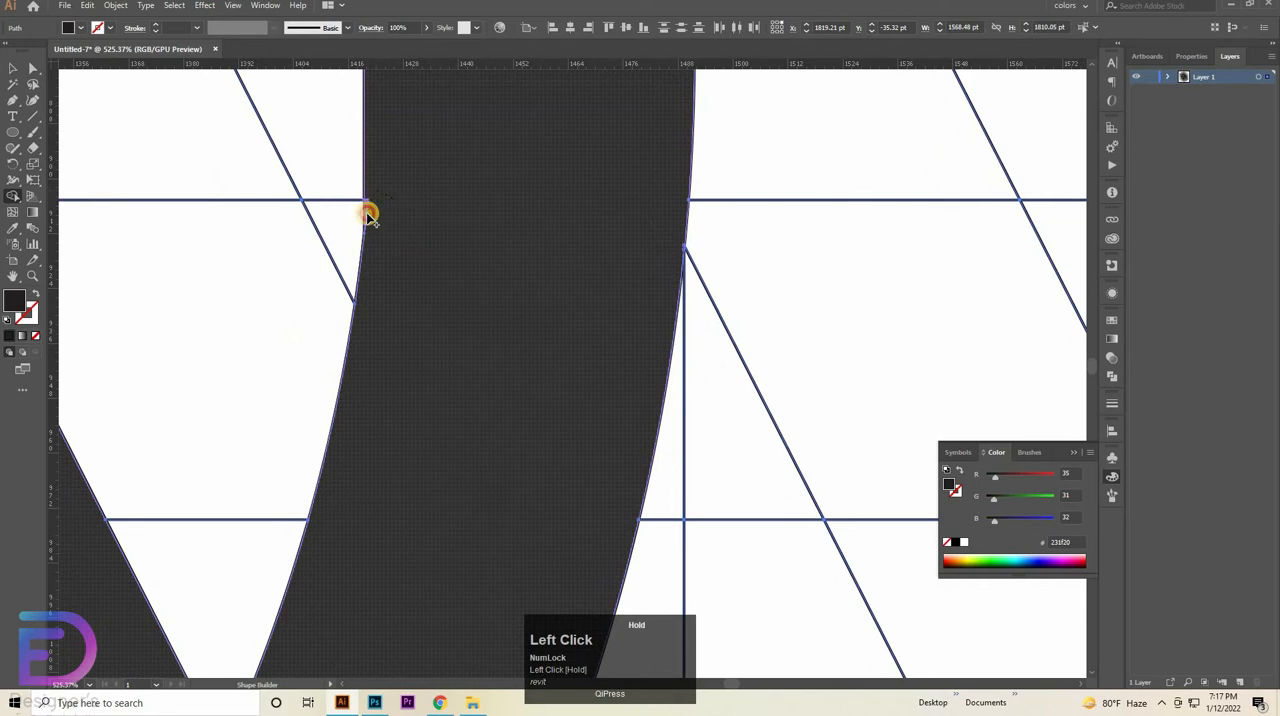
drag(400, 228, 404, 242)
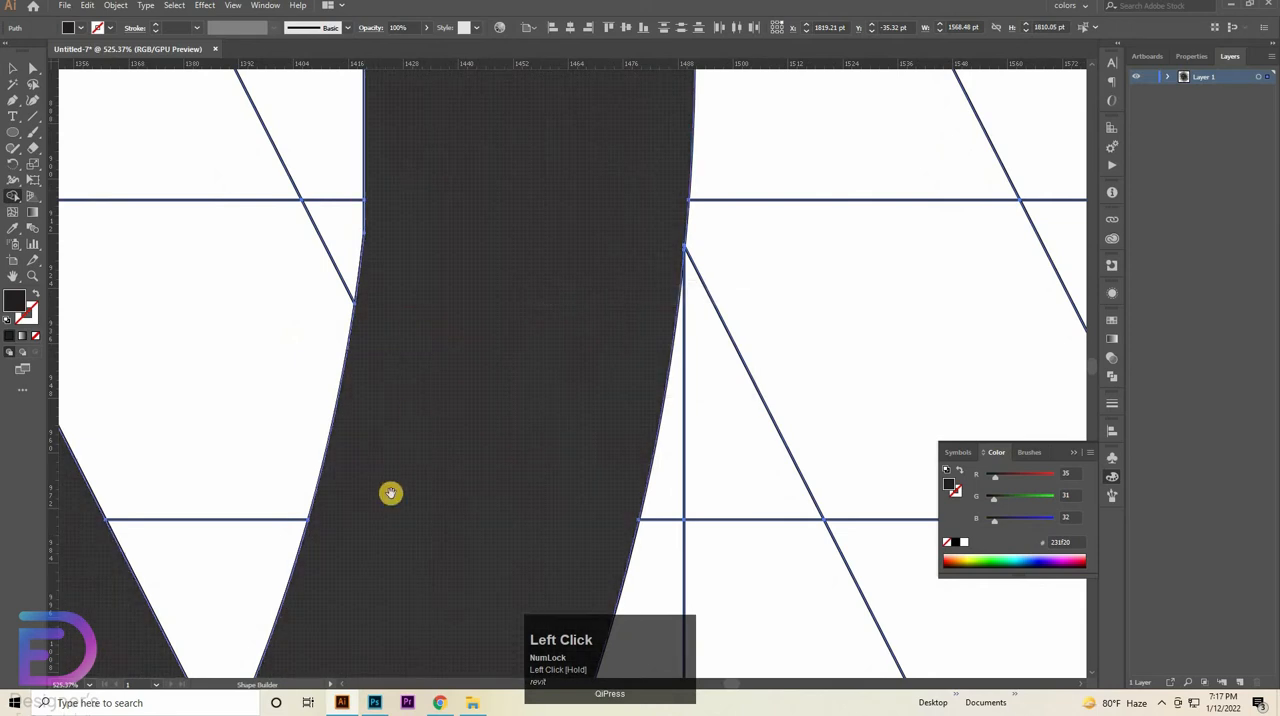
- Examine the pointed tip and the whole mark for leftover gaps, leaving Shape Builder for the Selection tool
drag(391, 493, 506, 167)
mouse_move(466, 277)
mouse_down()
mouse_move(428, 287)
mouse_move(417, 380)
mouse_up()
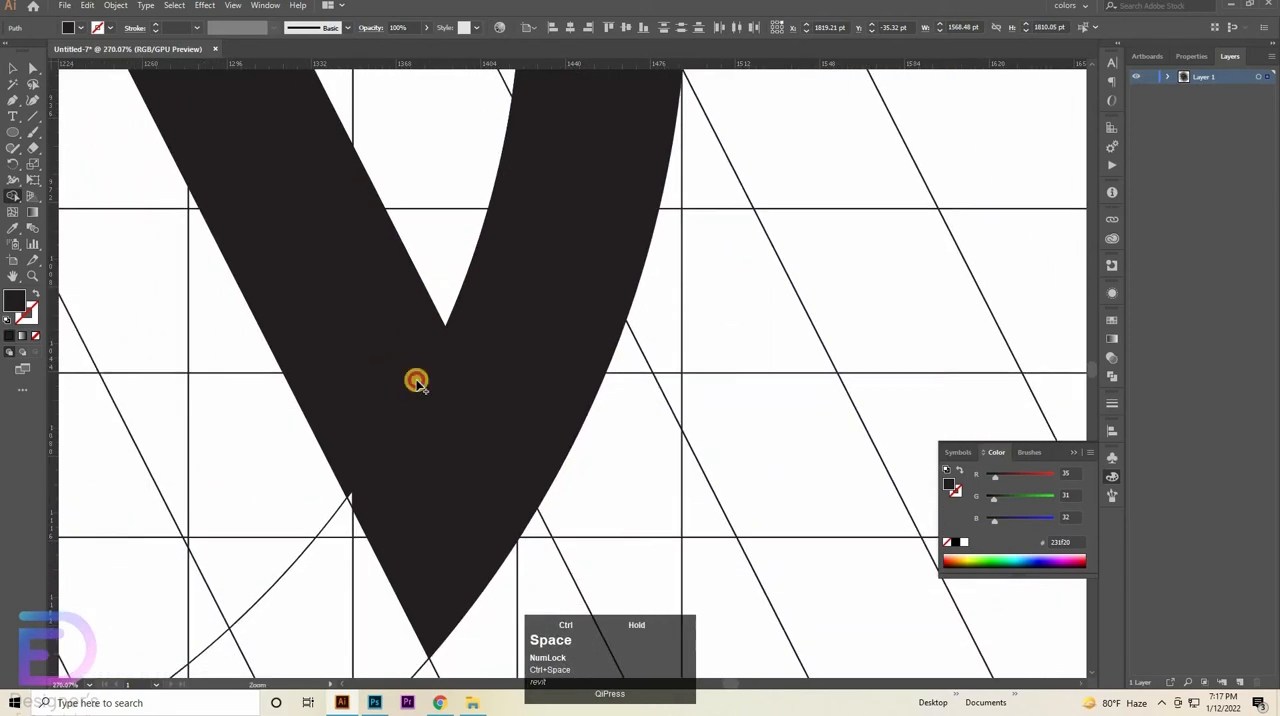
mouse_move(380, 462)
mouse_down()
mouse_move(369, 517)
mouse_move(331, 553)
mouse_move(354, 550)
mouse_up()
mouse_move(648, 406)
mouse_down()
mouse_move(504, 466)
mouse_move(408, 486)
mouse_up()
drag(556, 458, 548, 548)
drag(691, 517, 760, 648)
drag(757, 427, 566, 499)
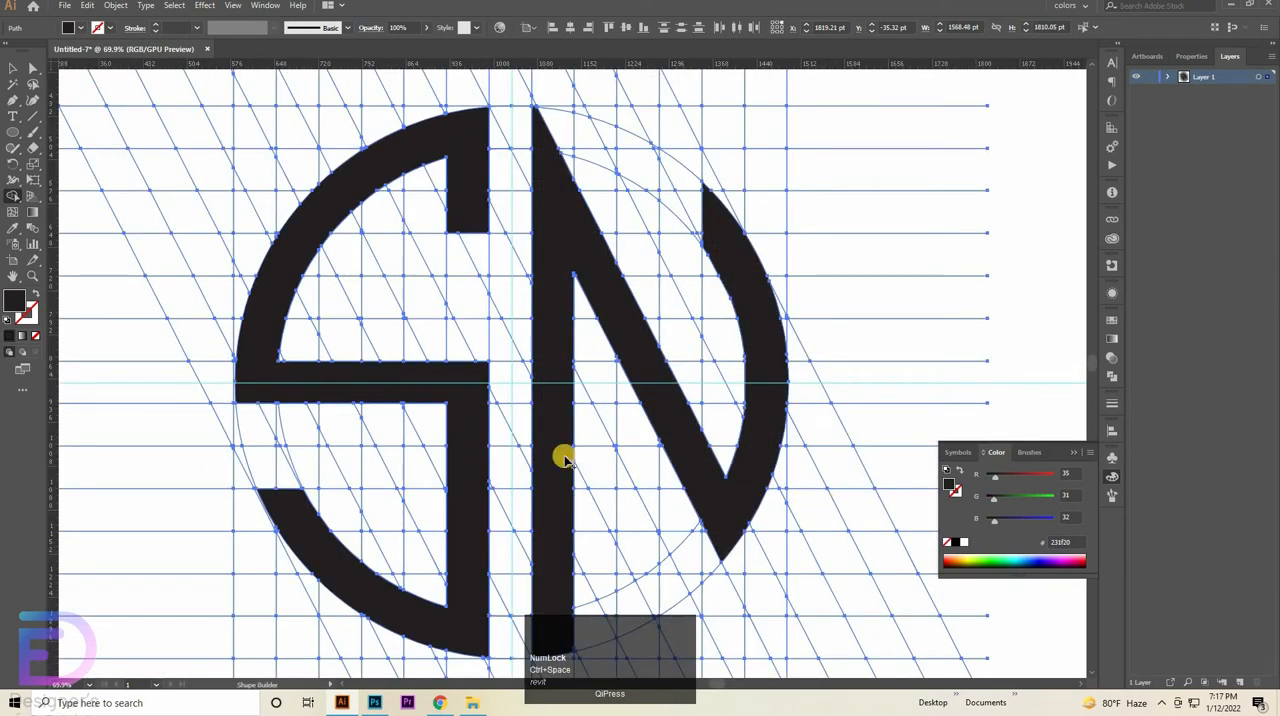
click(13, 68)
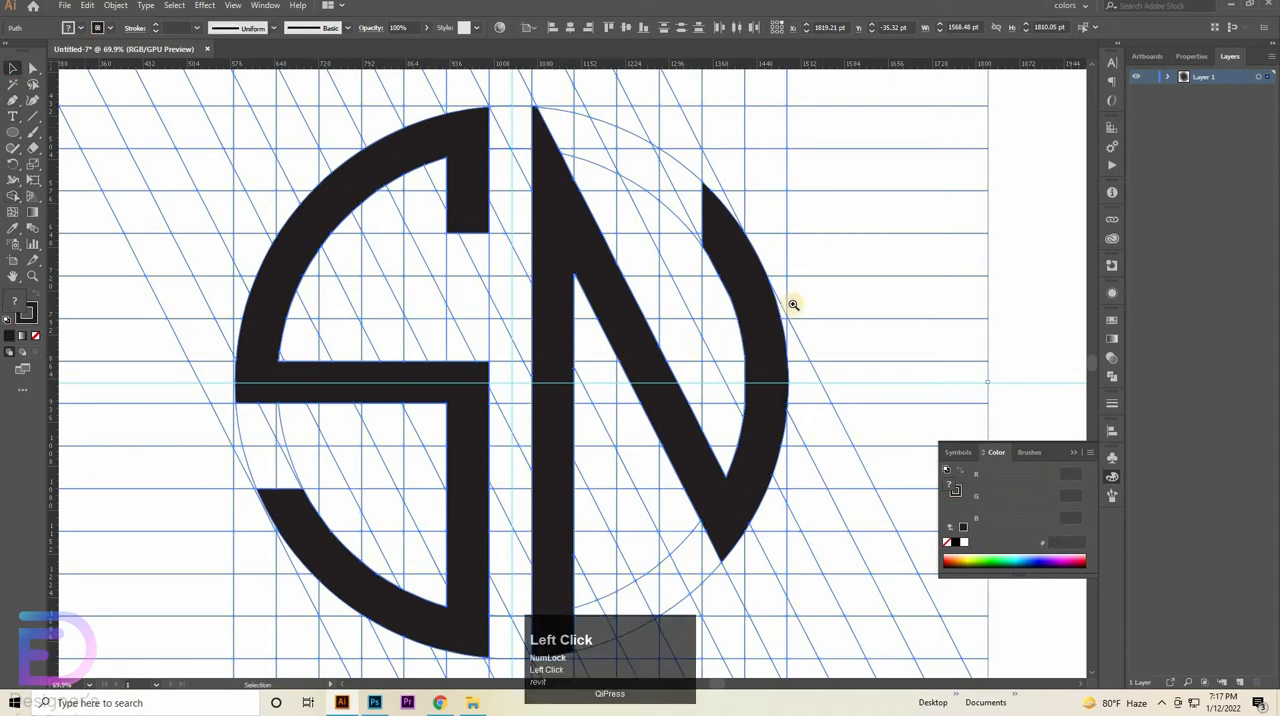
drag(691, 328, 657, 334)
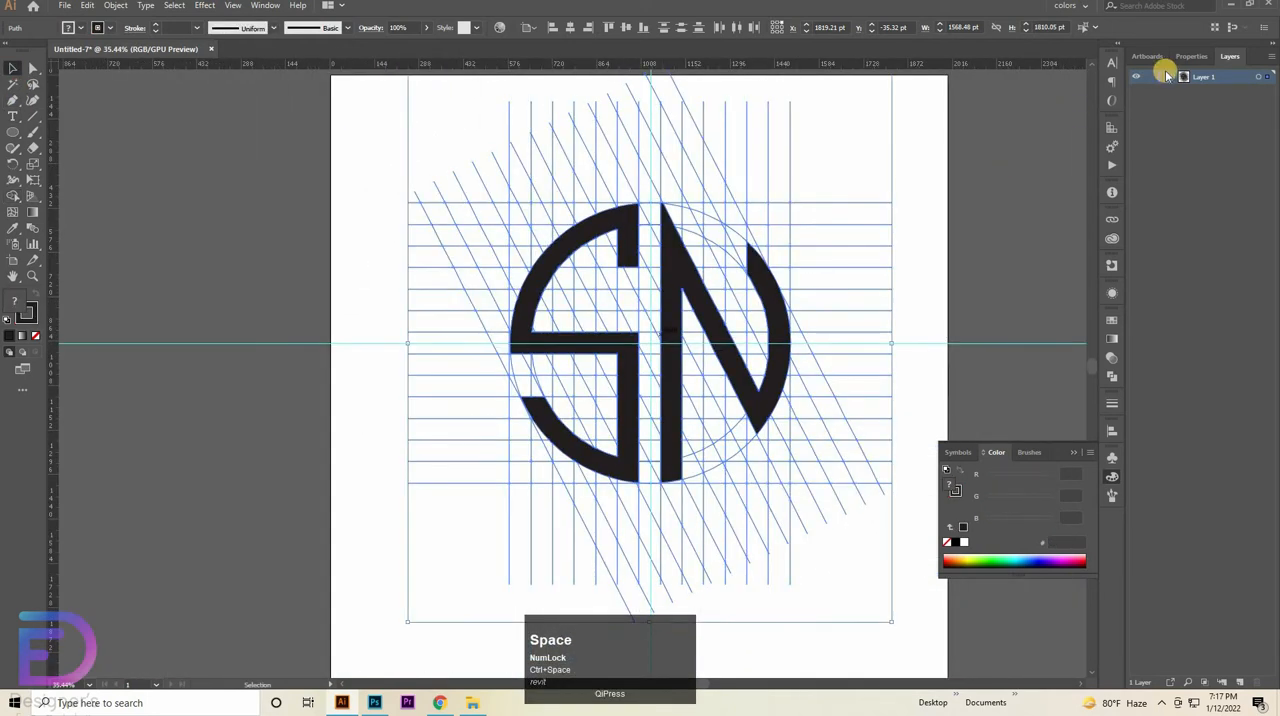
- Expand Layer 1 to list its objects and deselect all the artwork
click(1168, 76)
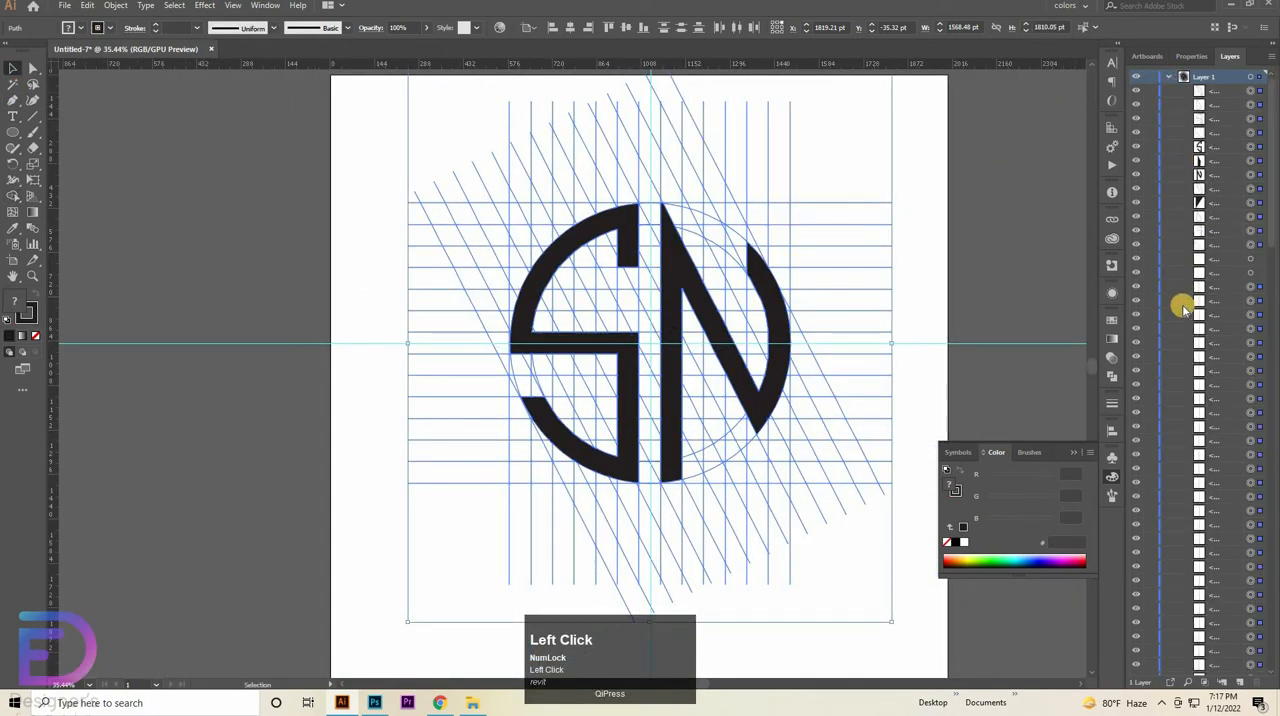
click(757, 407)
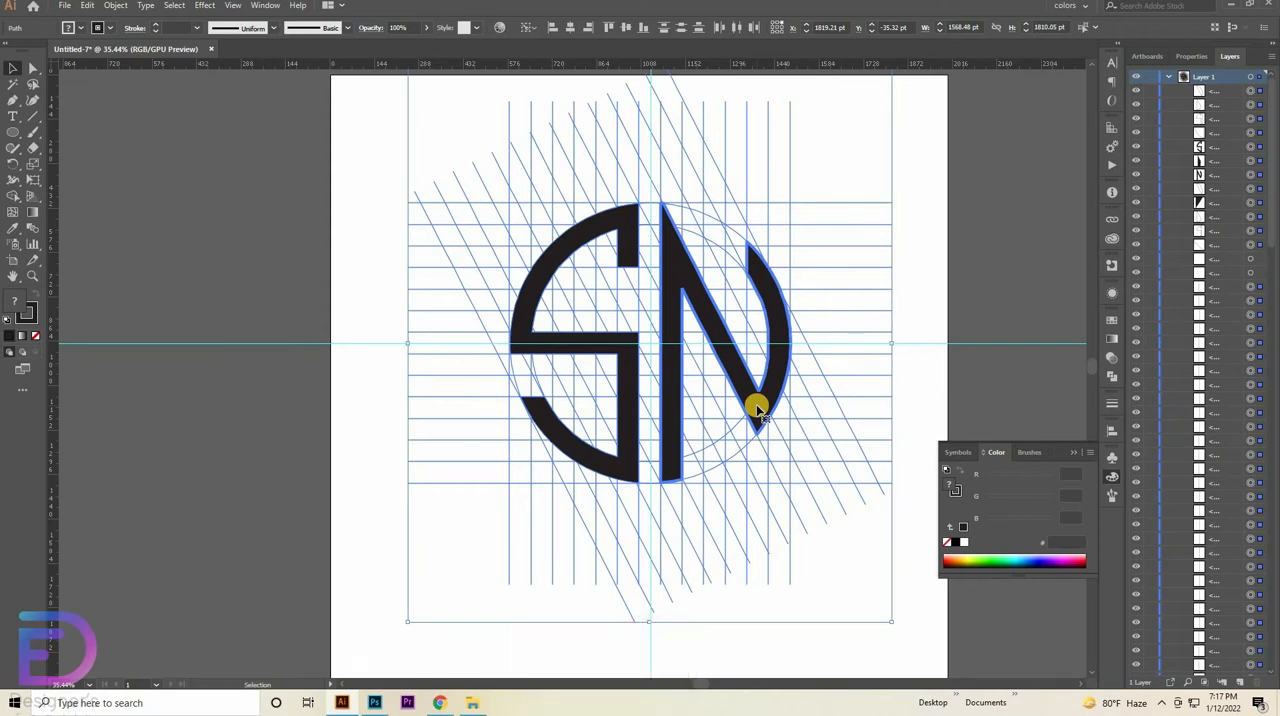
click(628, 396)
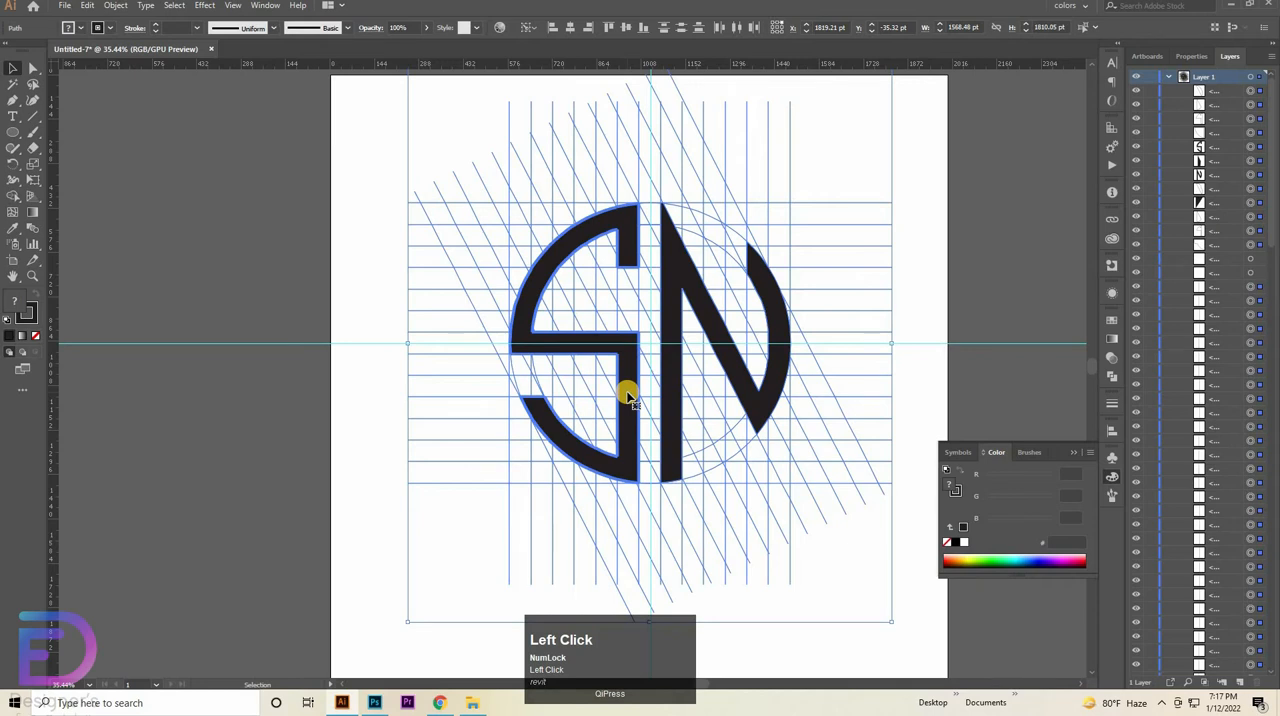
click(312, 350)
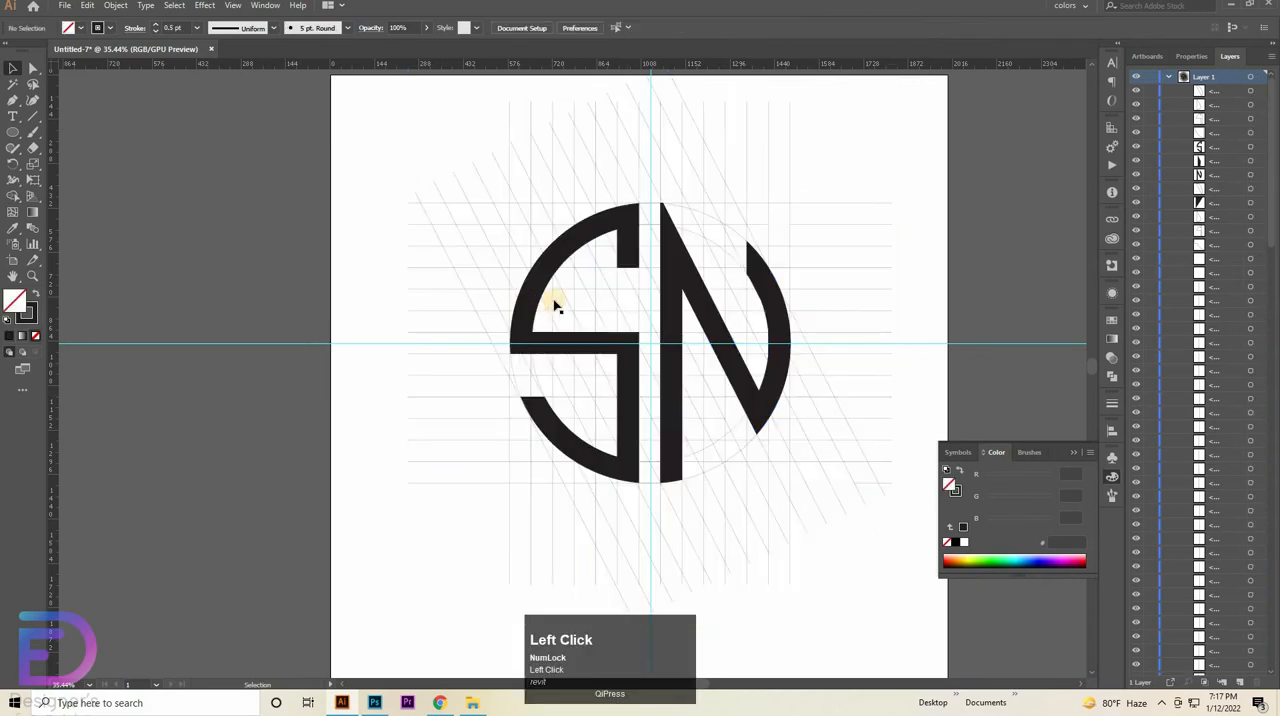
- Remove the stroke from the S shape, leaving only its dark fill, and lock the shape
click(529, 305)
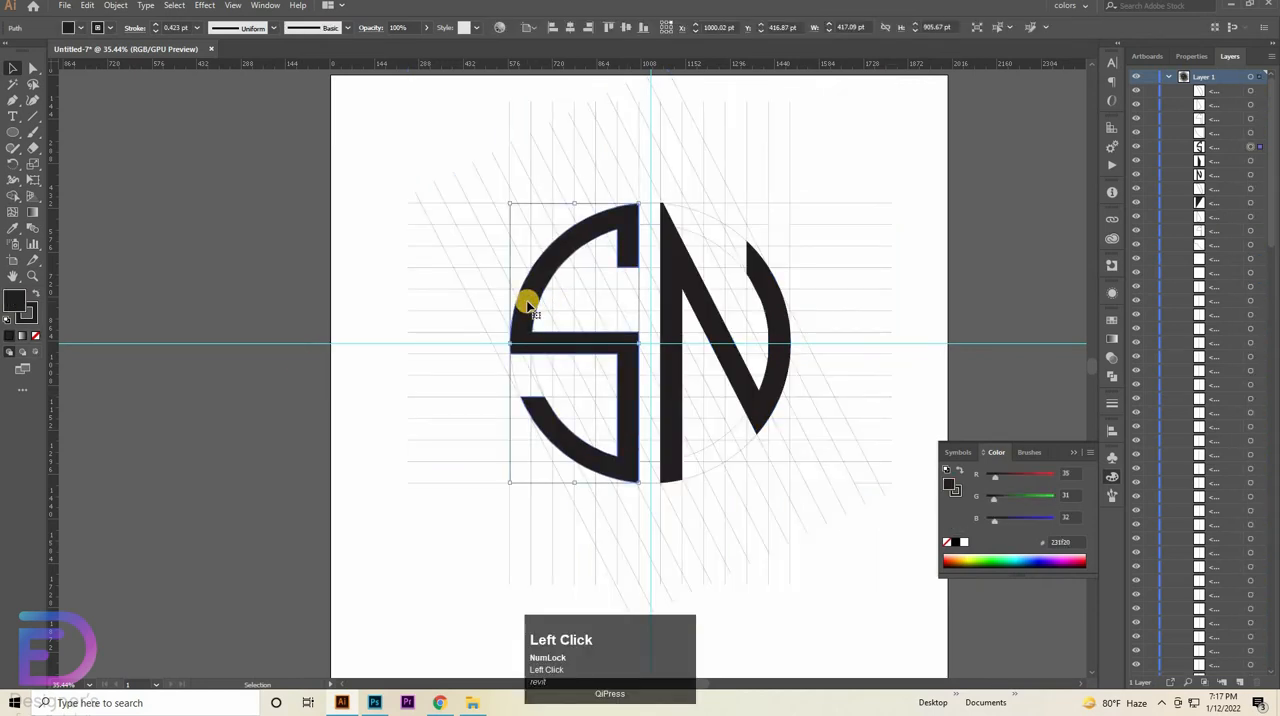
click(527, 305)
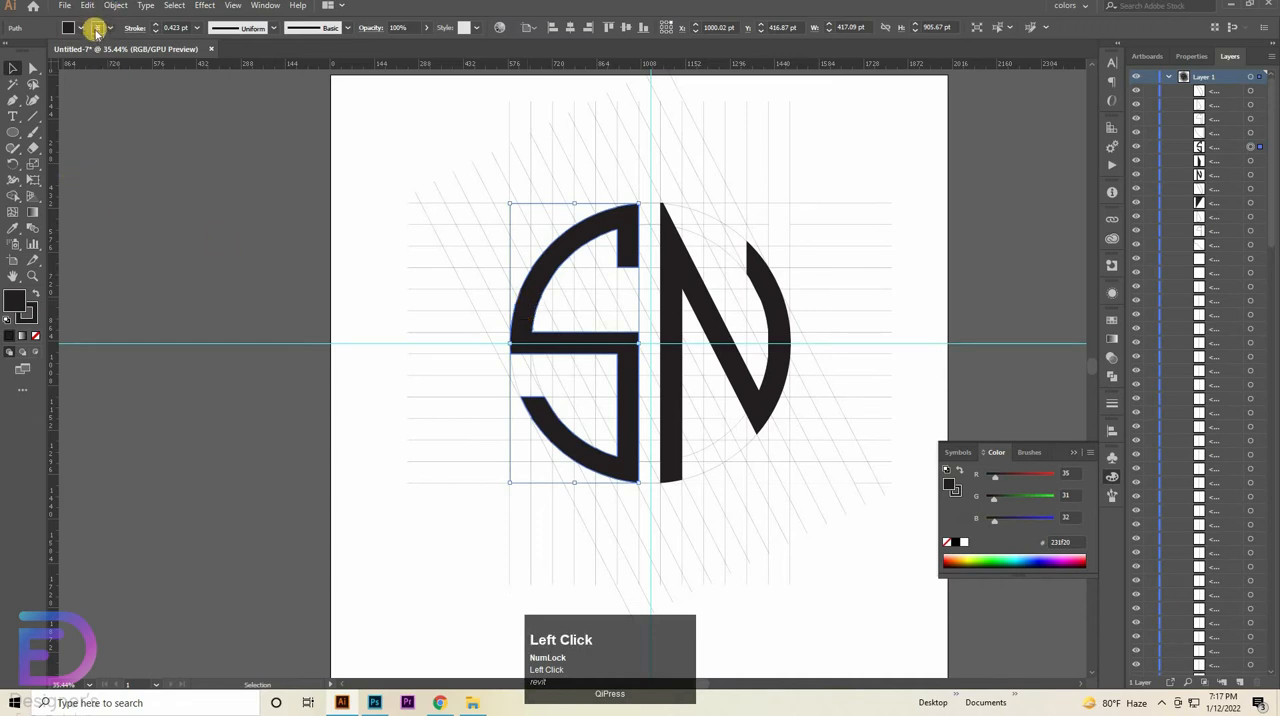
click(74, 36)
click(8, 48)
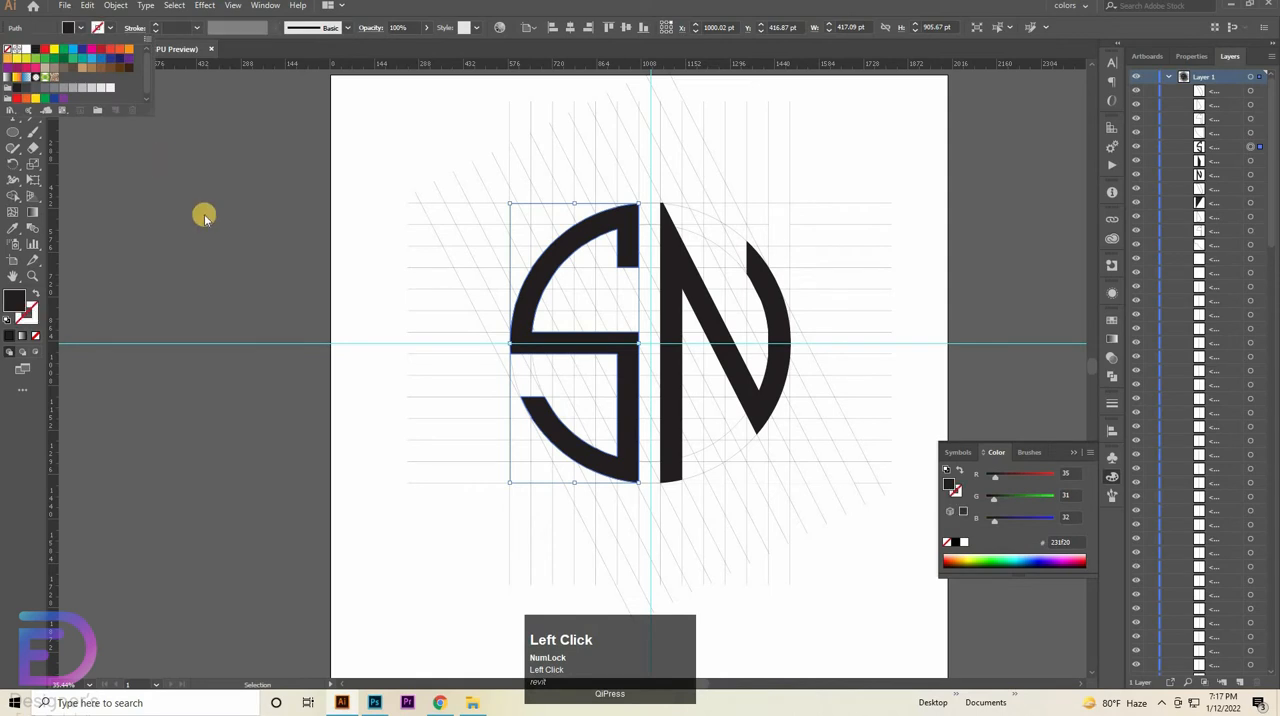
click(627, 229)
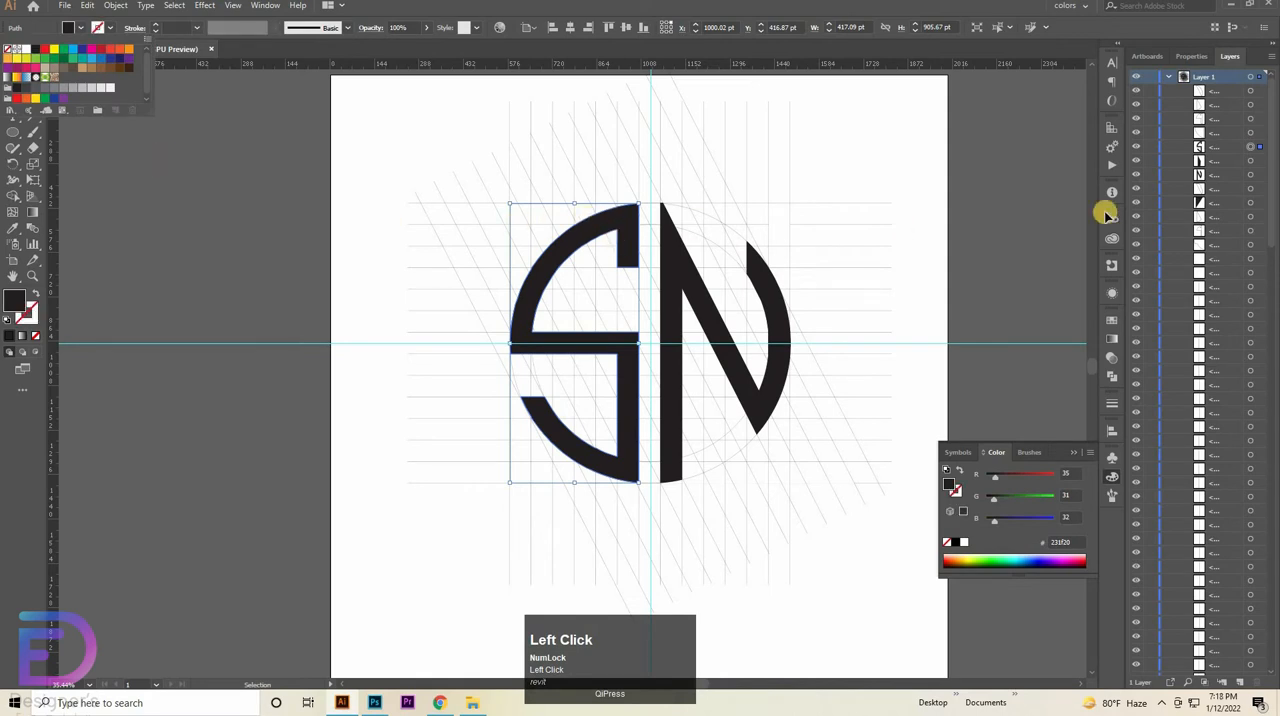
click(1150, 147)
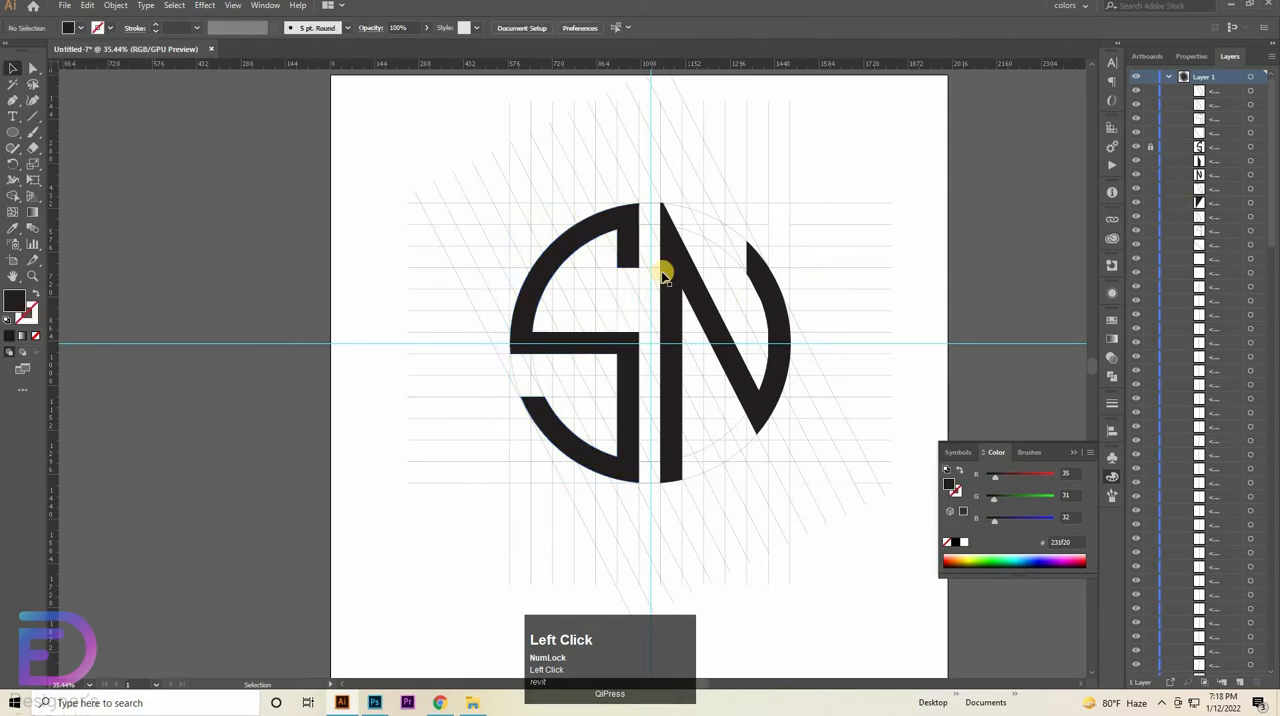
- Remove the stroke from the N shape and lock it as well
click(669, 267)
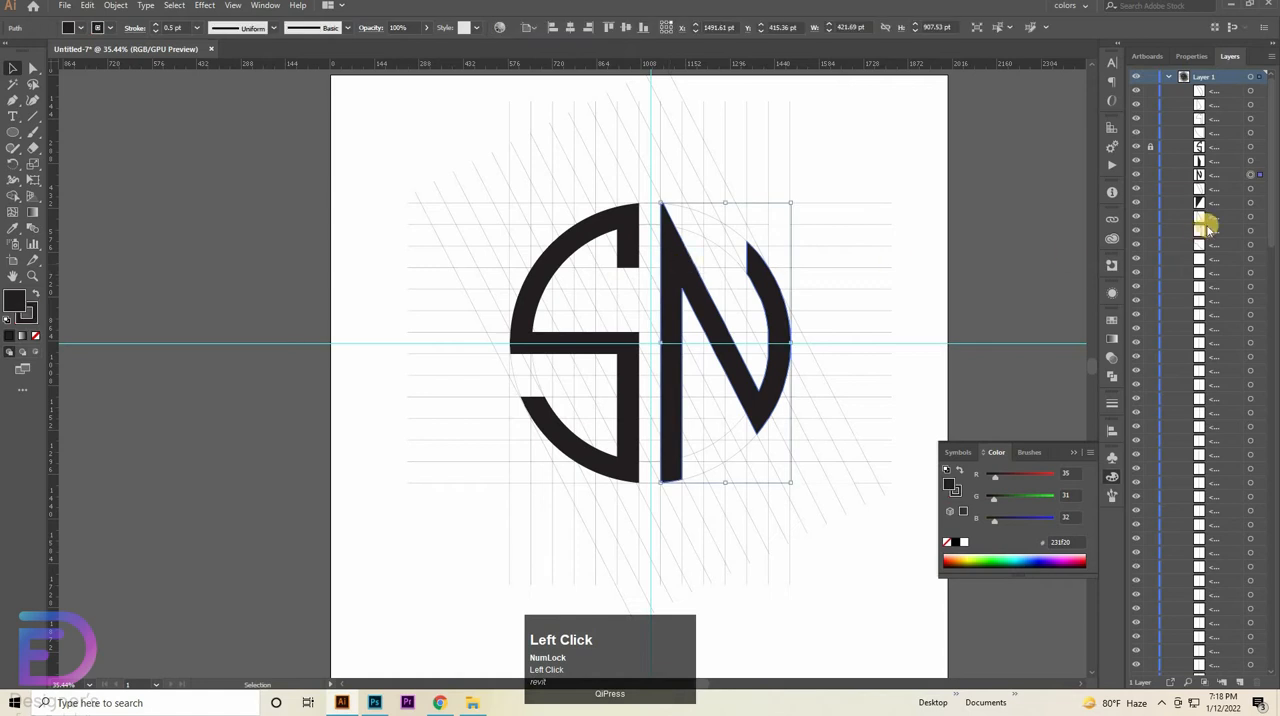
click(99, 28)
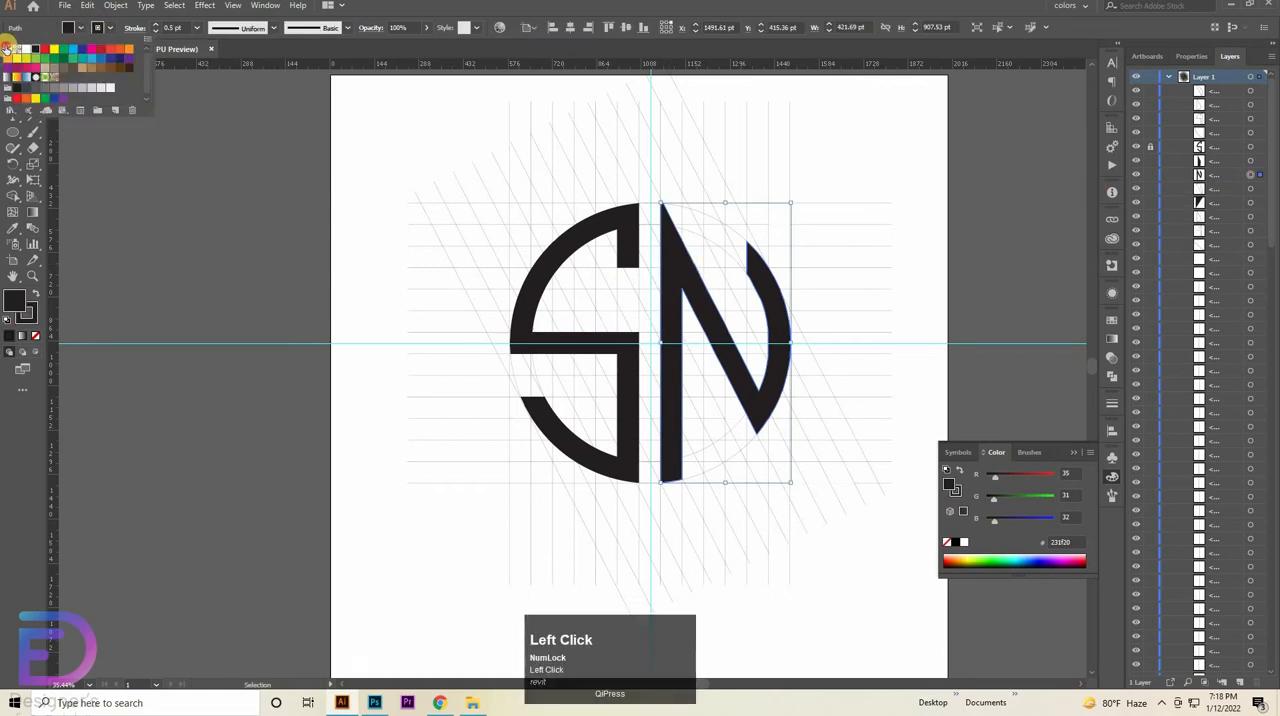
click(670, 280)
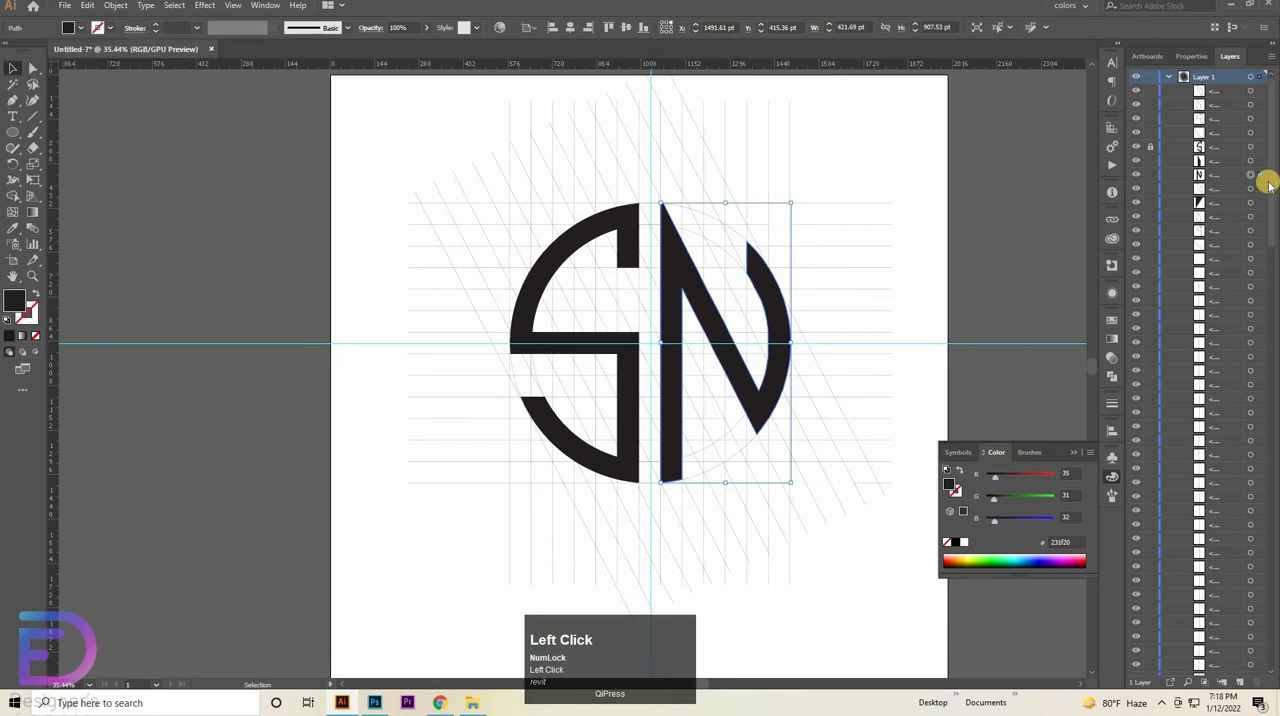
click(1150, 174)
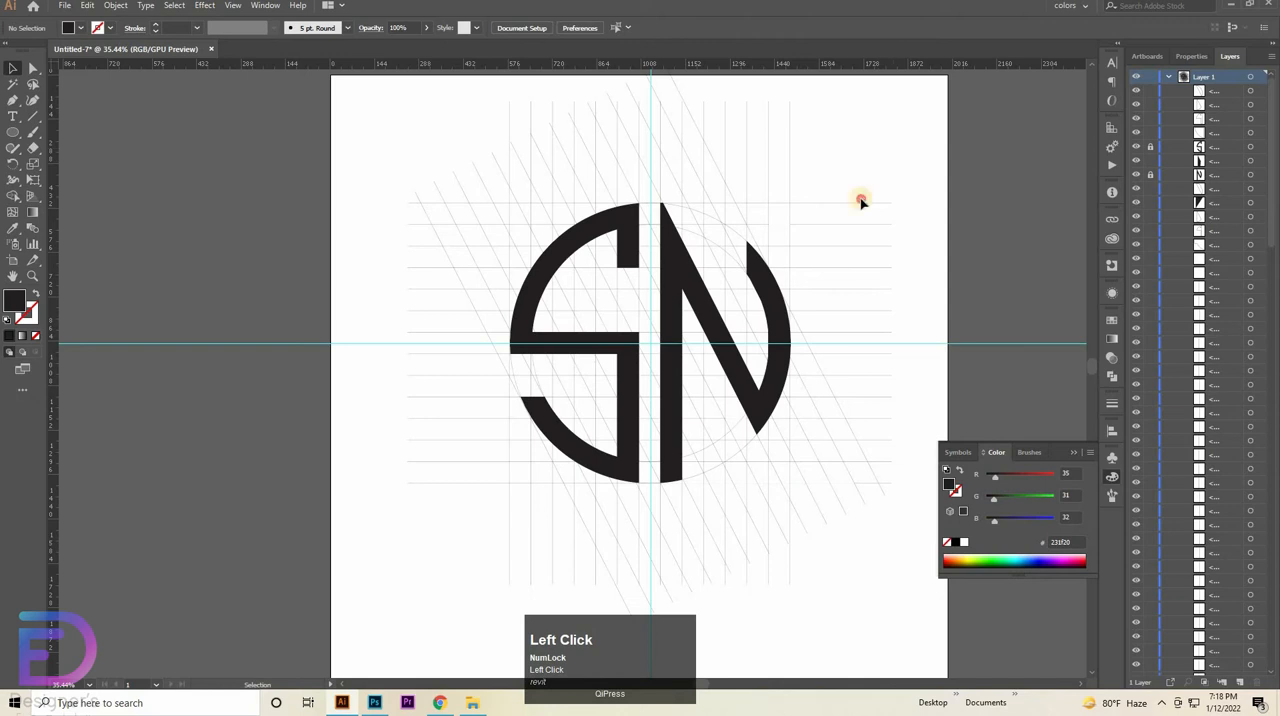
- Delete all construction lines, circles and leftover pieces around the locked letters, and unlock and delete both guides
drag(861, 200, 387, 514)
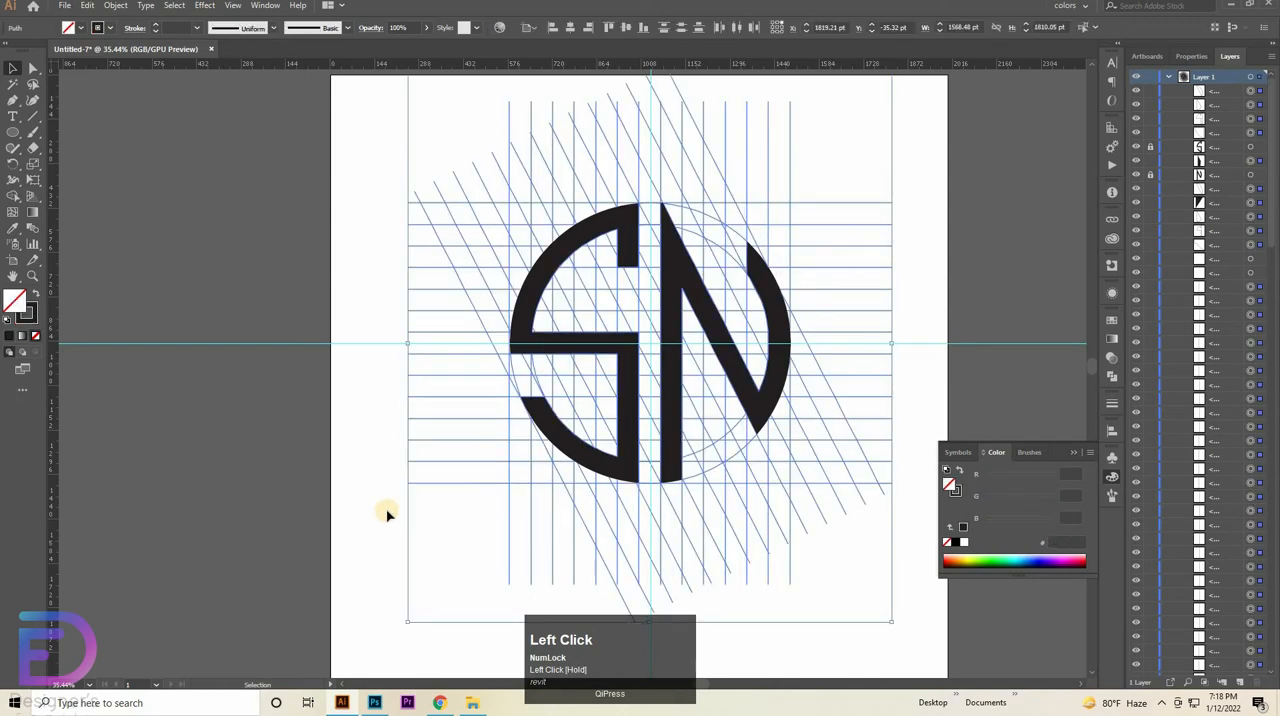
key(Delete)
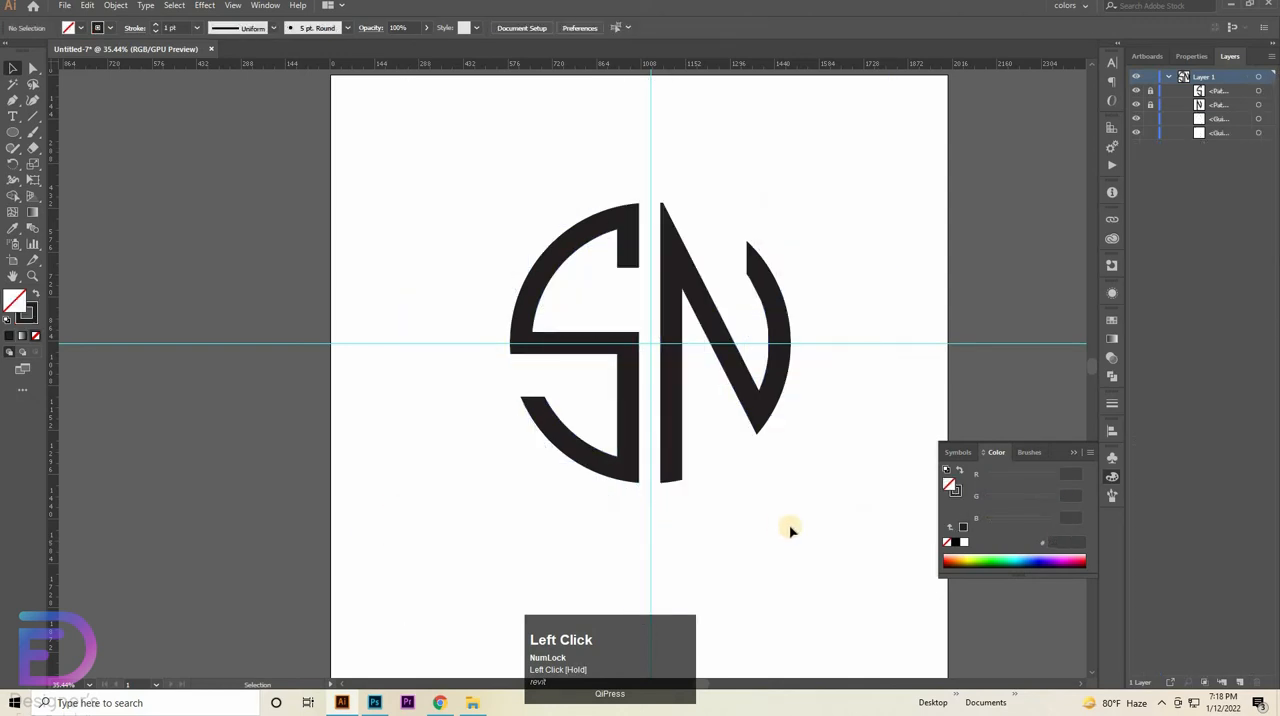
right_click(918, 347)
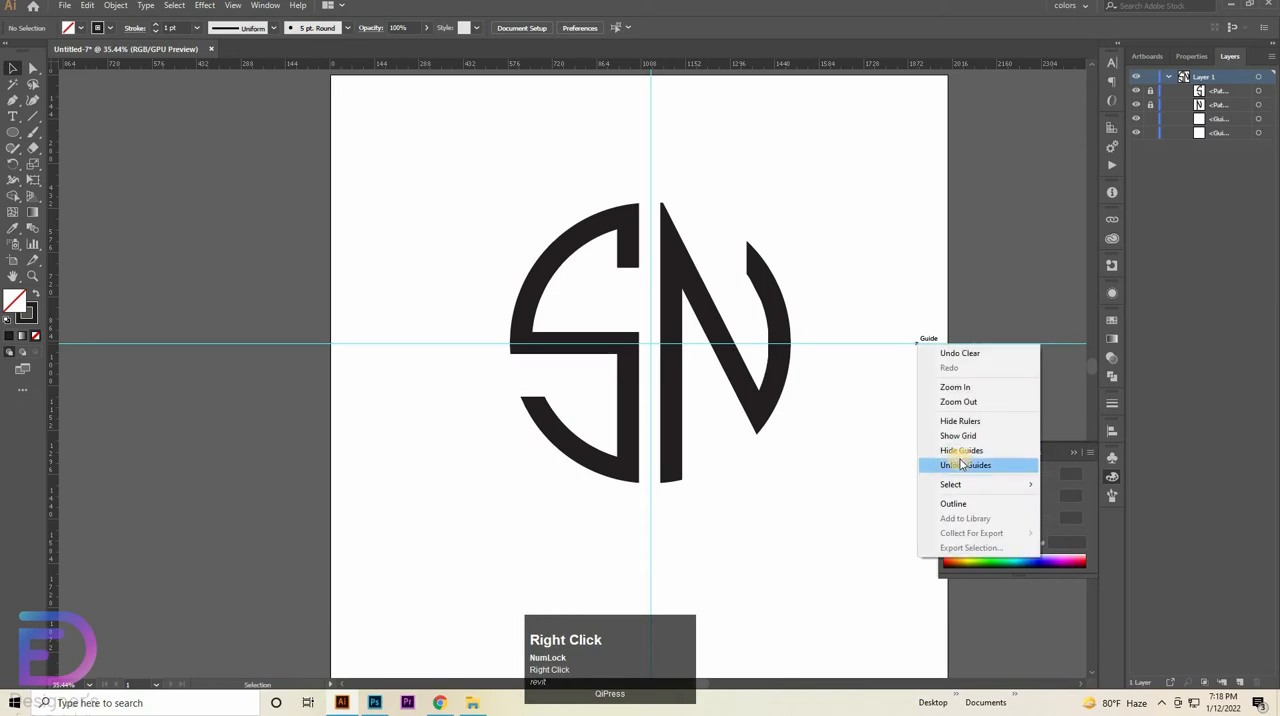
click(965, 465)
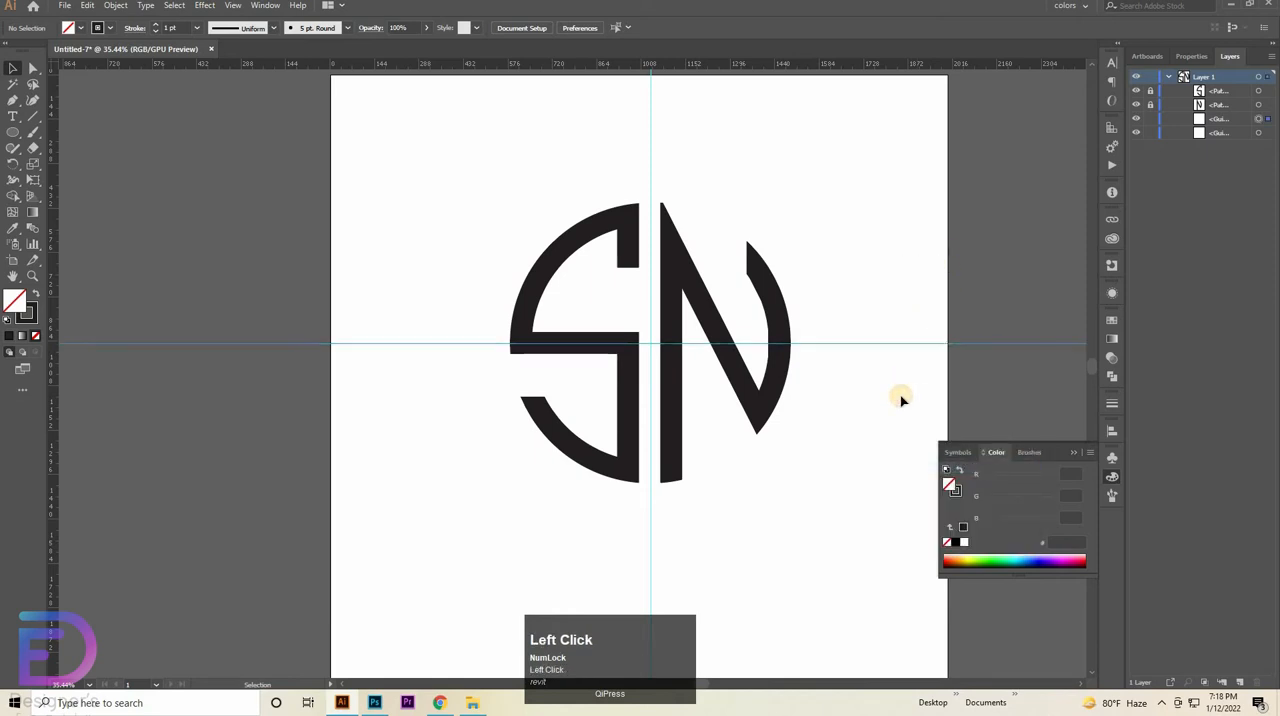
key(Delete)
drag(720, 117, 627, 158)
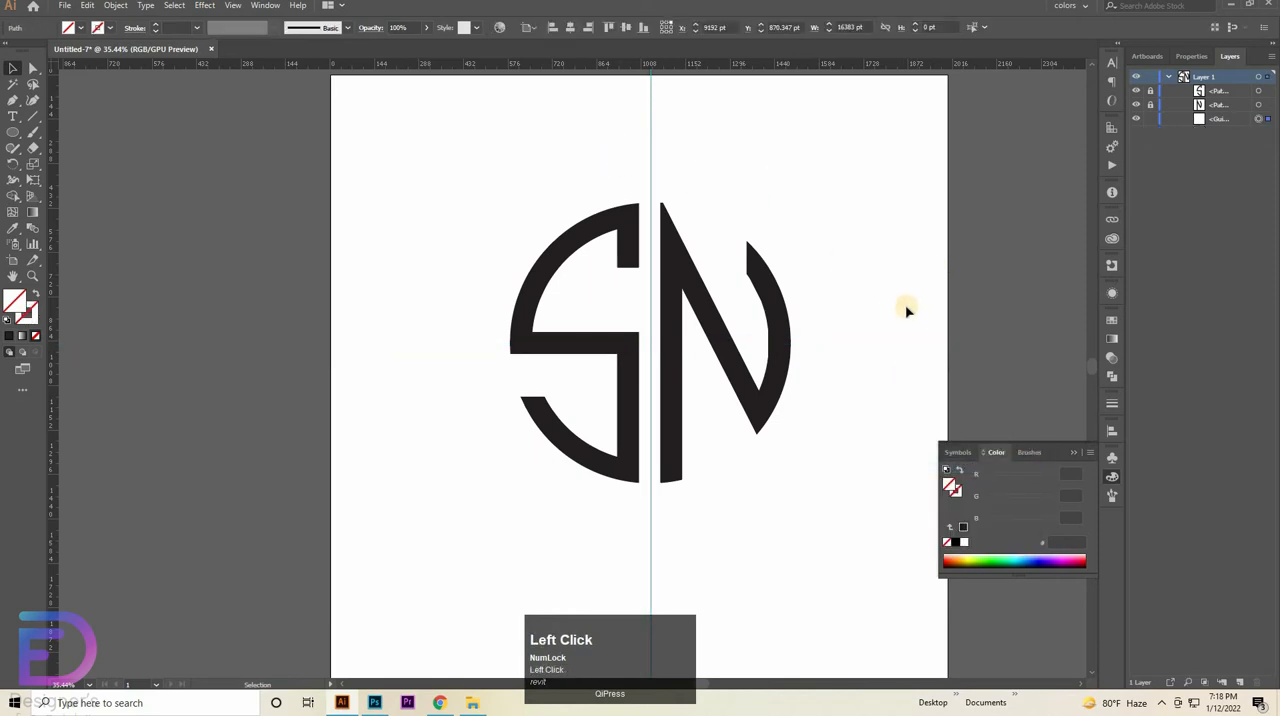
key(Delete)
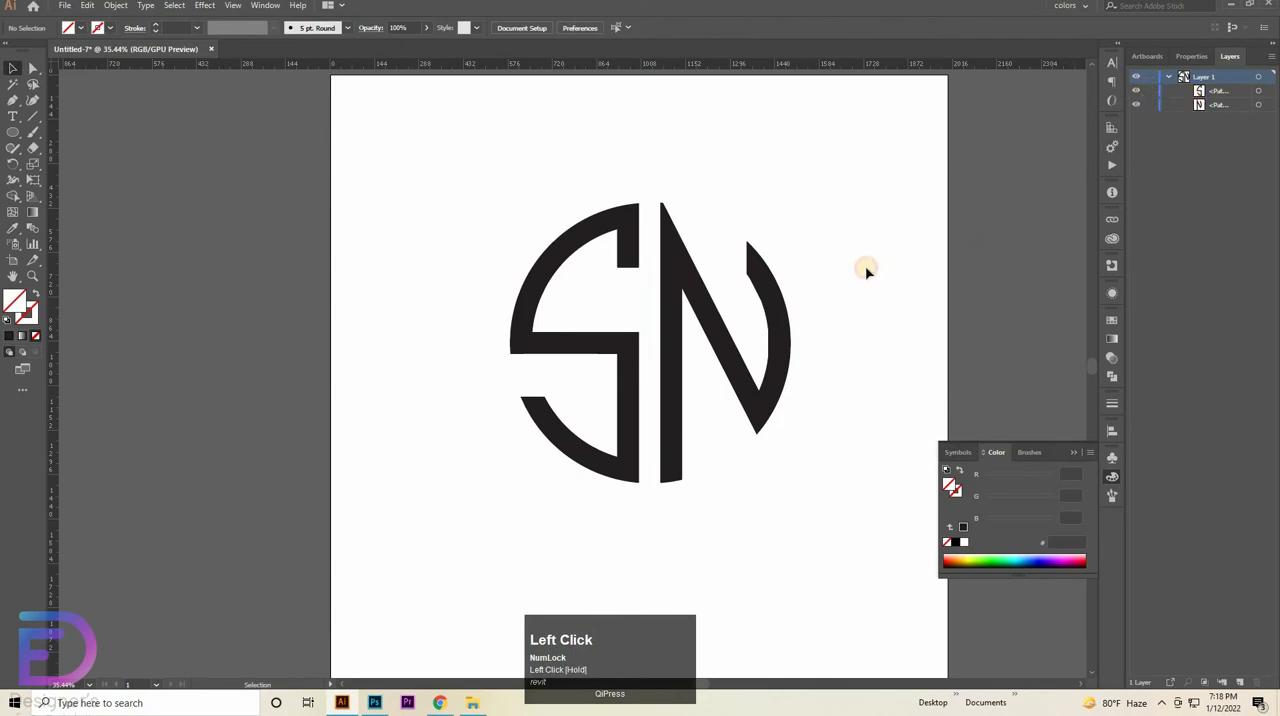
- Select both letter shapes, switch to Logo_mockup.psd in Photoshop and open the contents of its "Your logo here (Double click)" smart object
drag(829, 200, 468, 451)
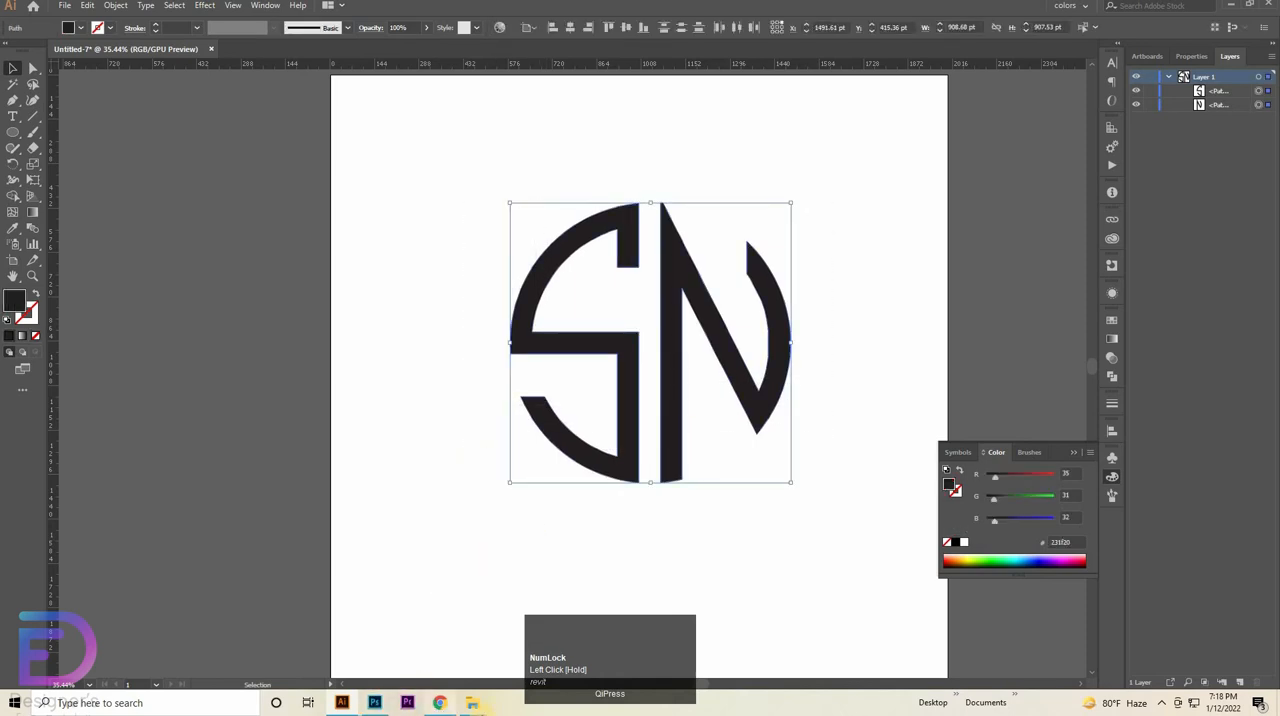
click(472, 702)
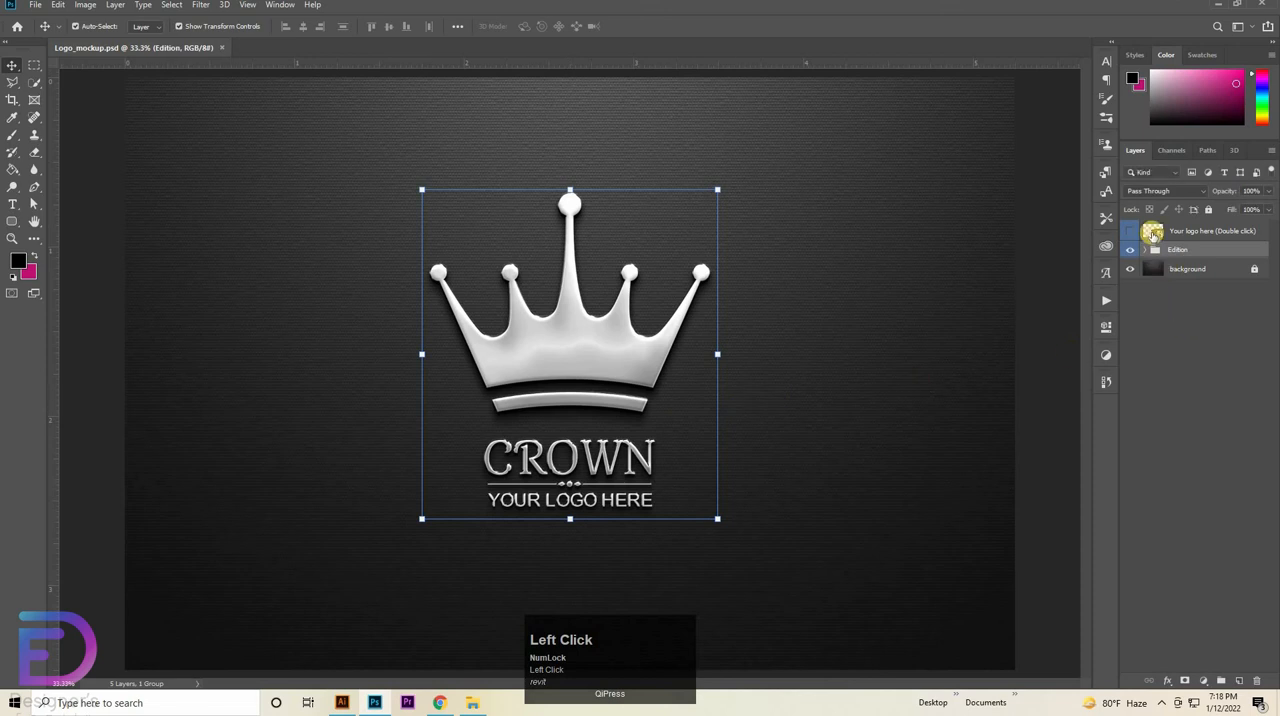
double_click(1166, 235)
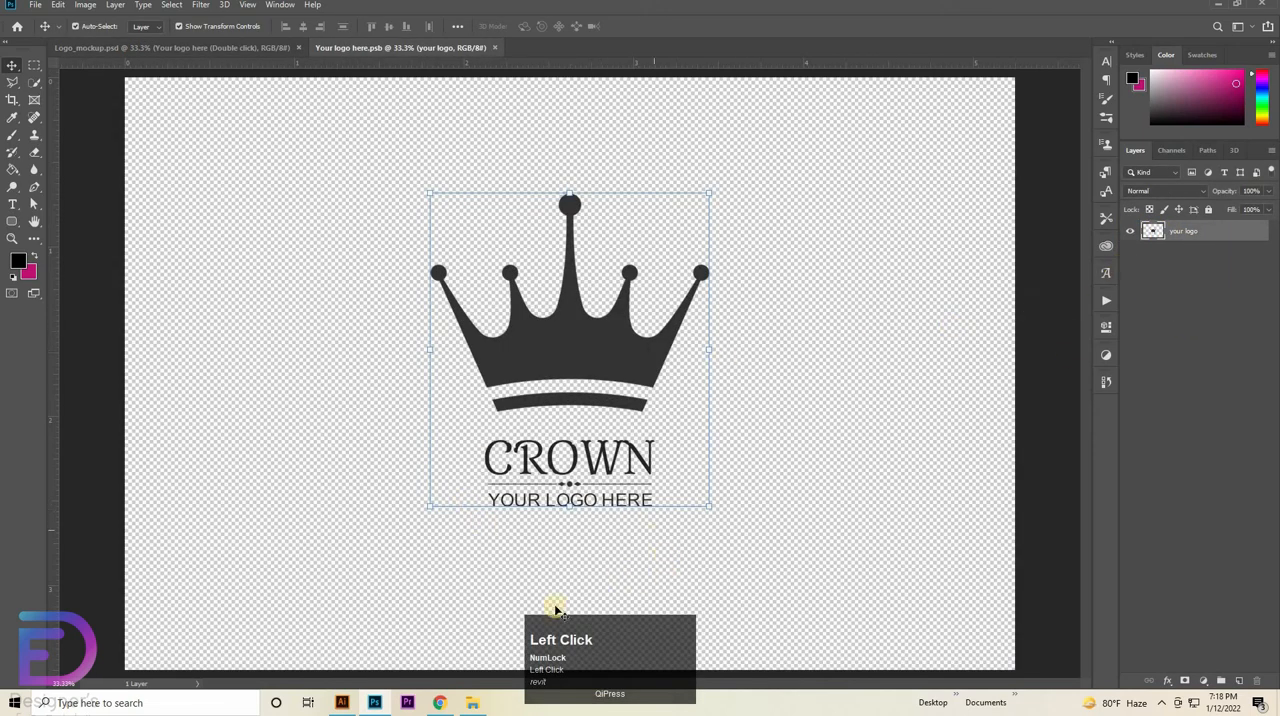
- Return to Illustrator, deselect the letters and add the point text "LOGO NAME" in capitals below the SN mark
click(343, 703)
click(770, 405)
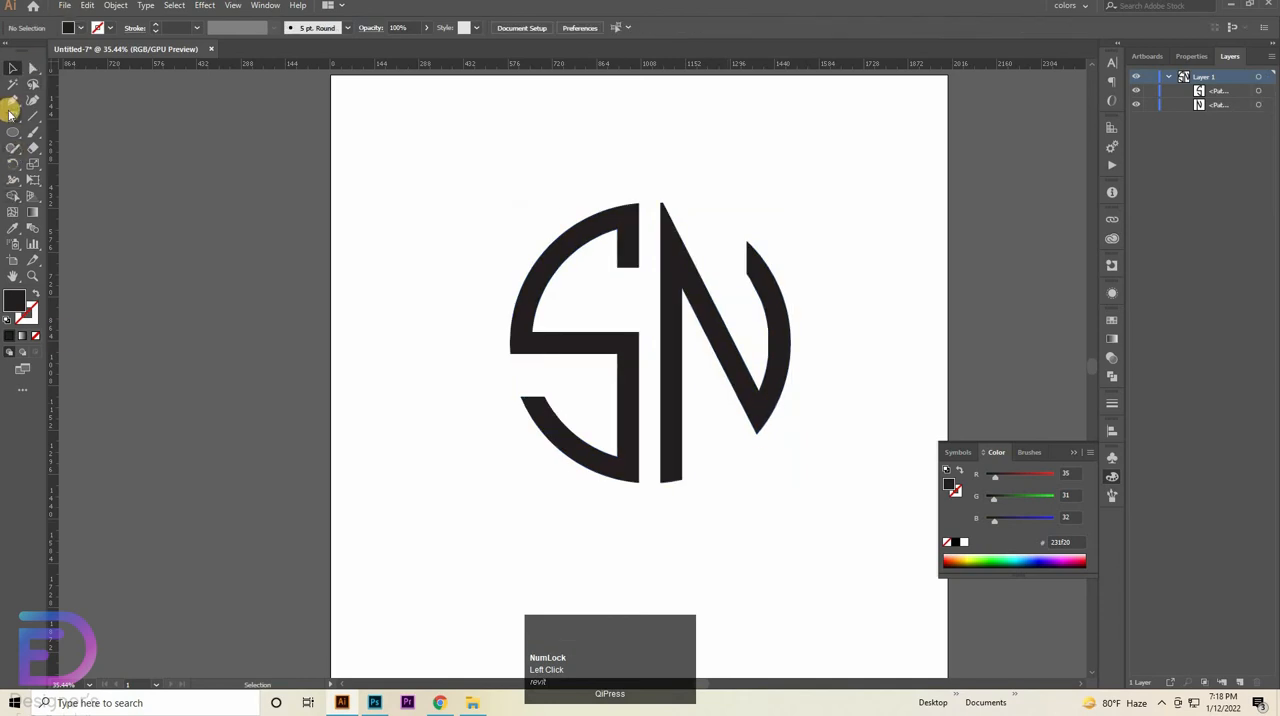
click(339, 360)
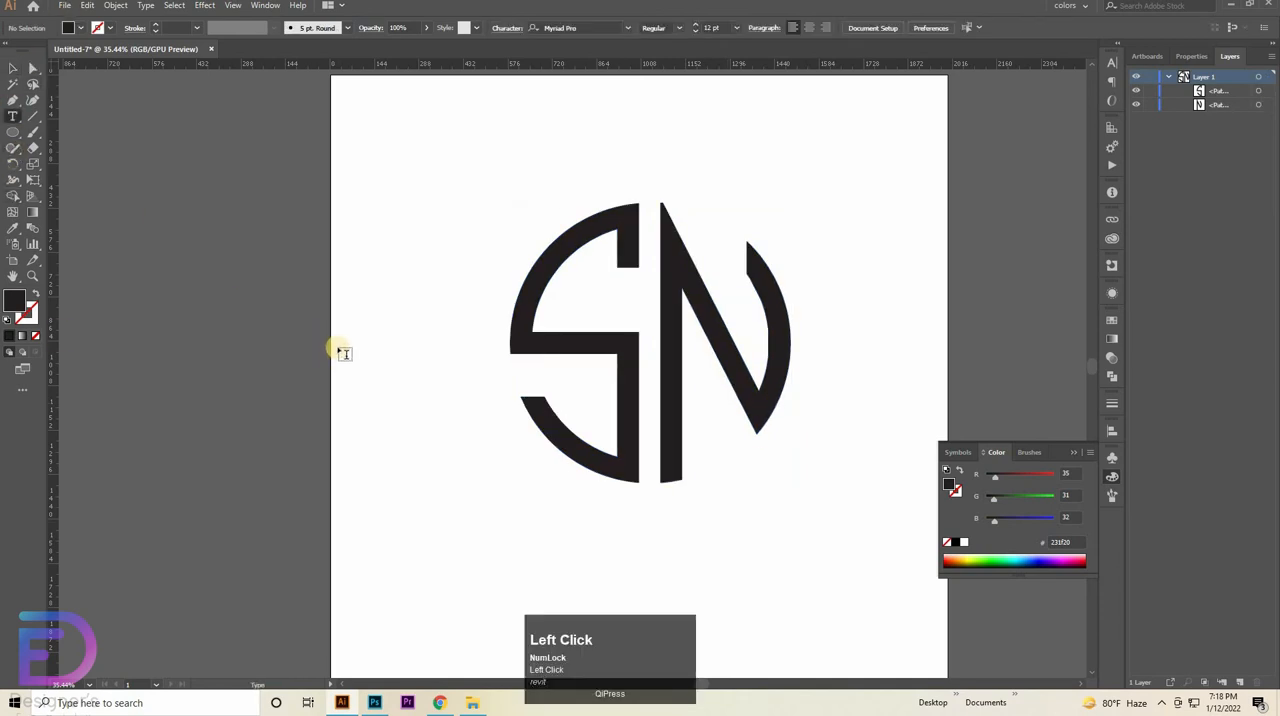
scroll(600, 460, down, 4)
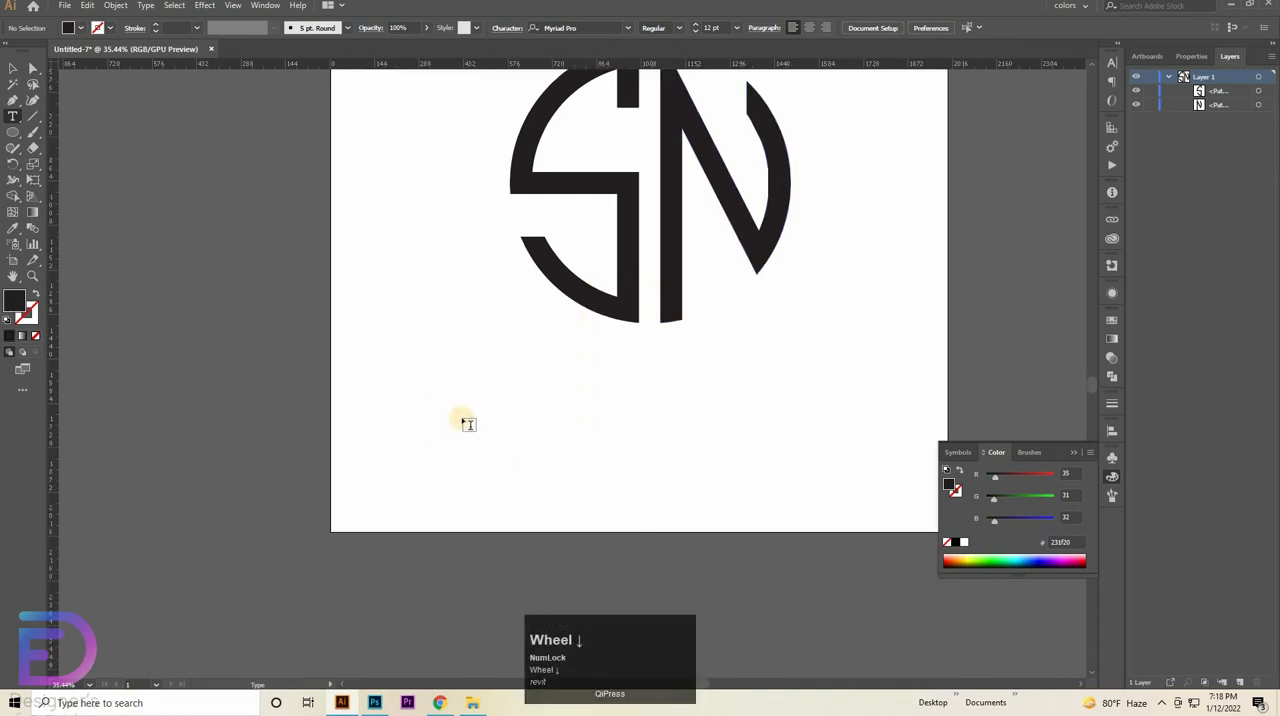
click(452, 411)
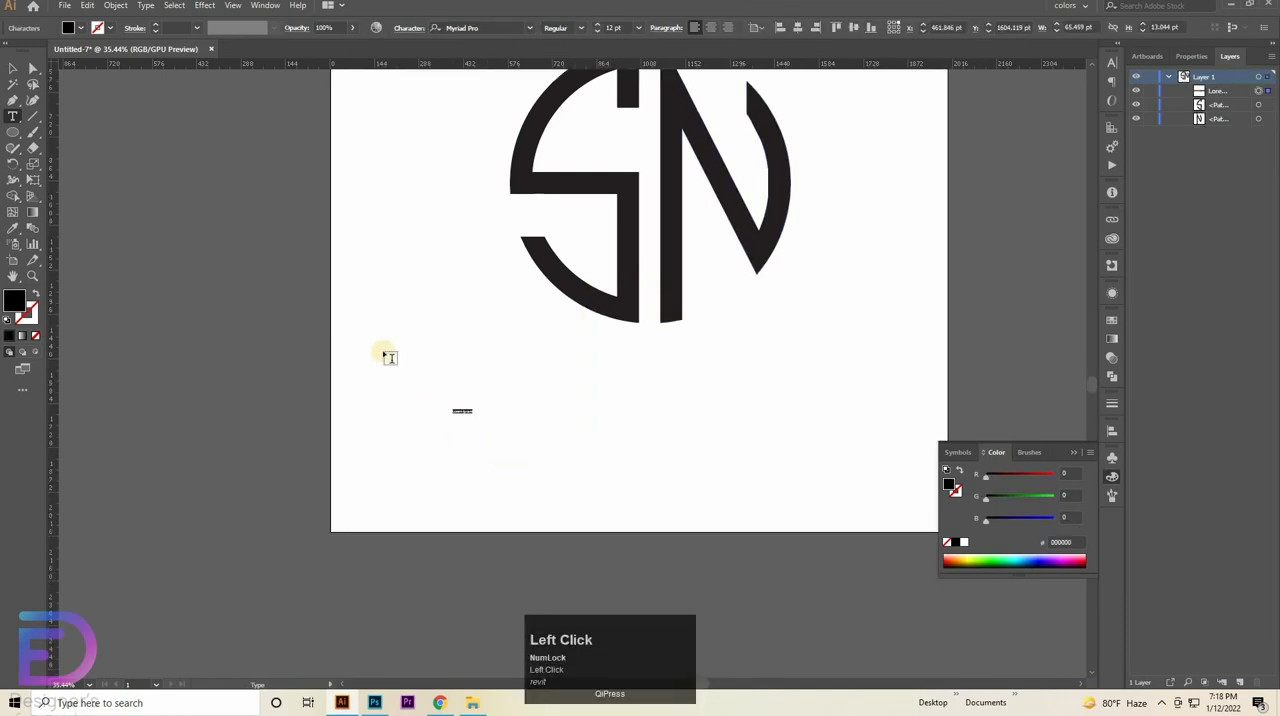
key(BackSpace)
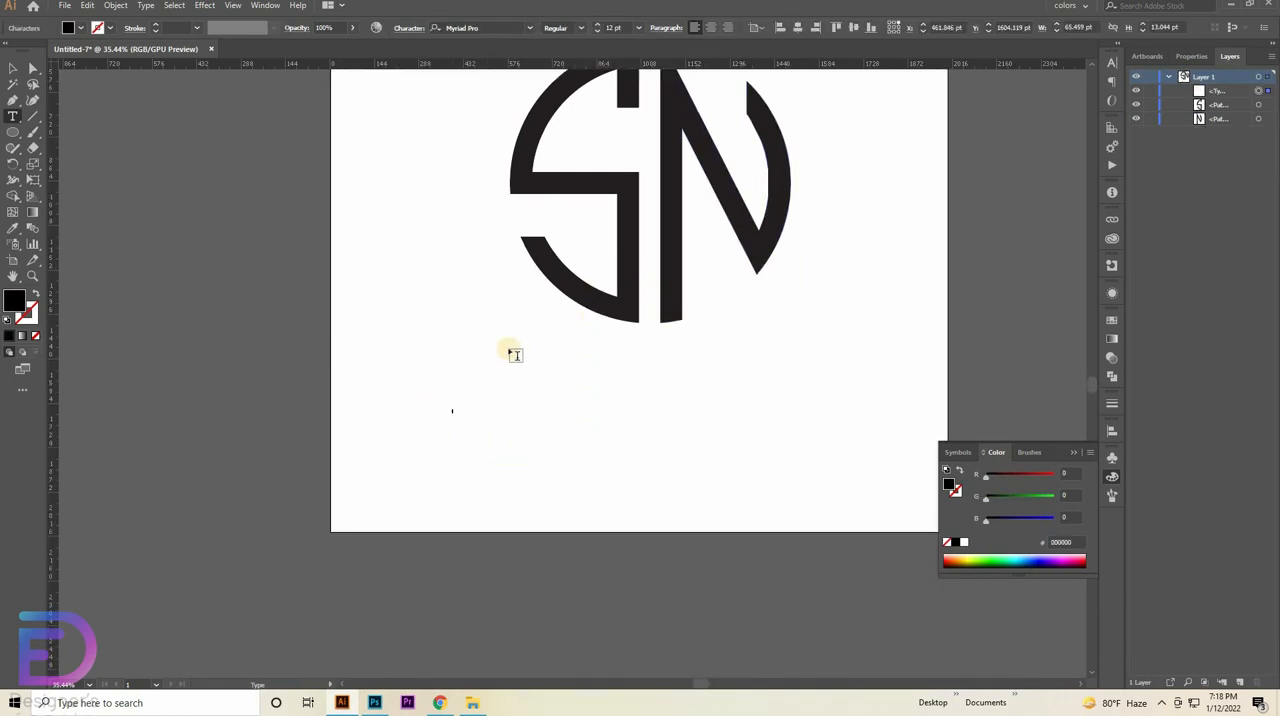
key(Caps_Lock)
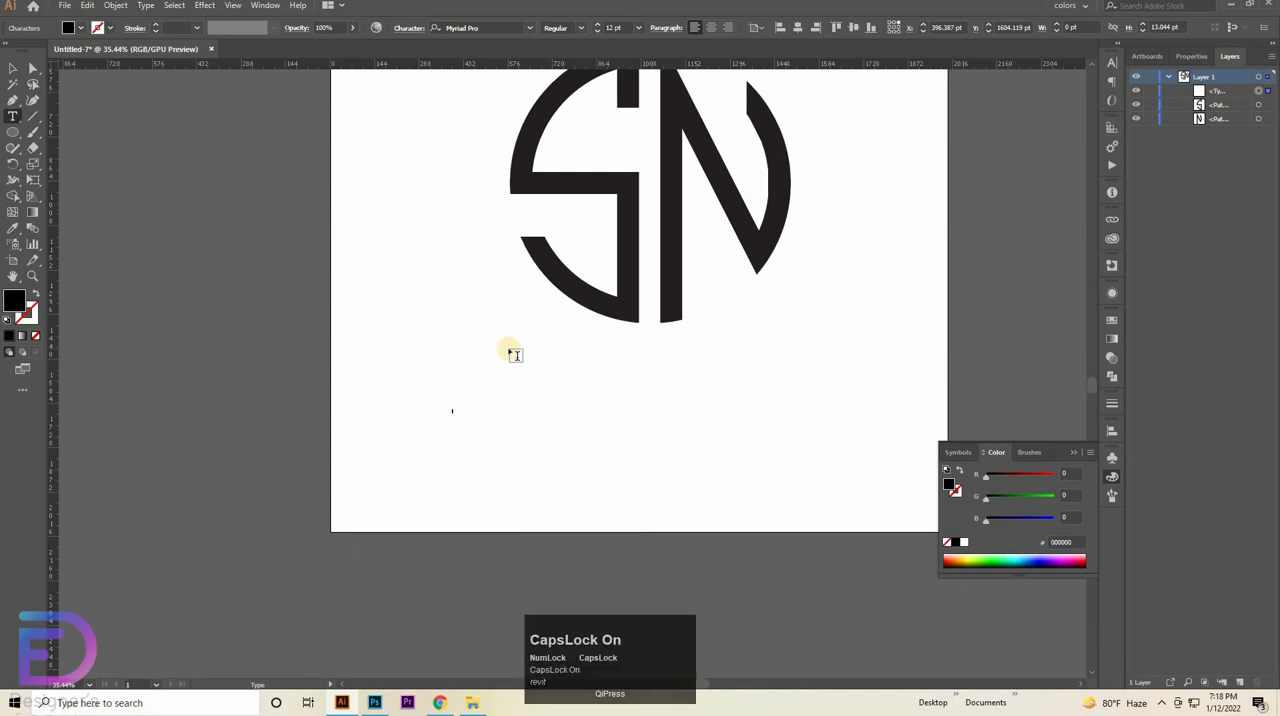
text(Y)
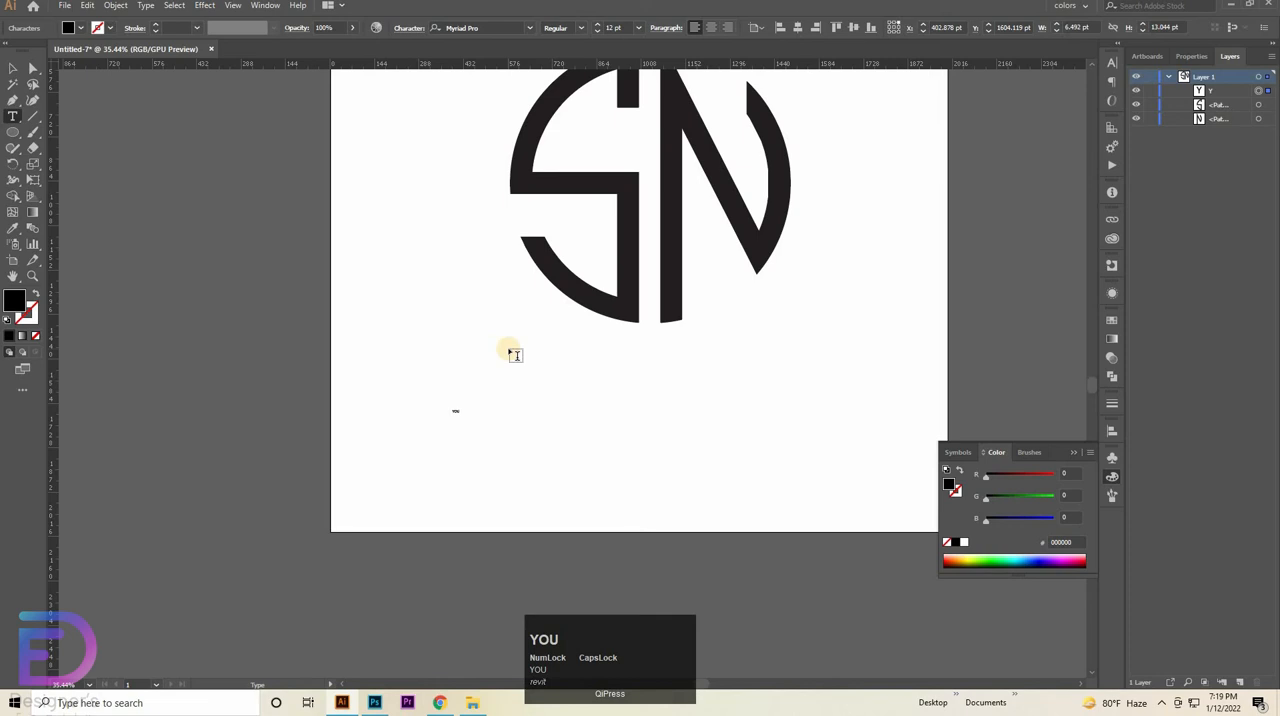
text(L)
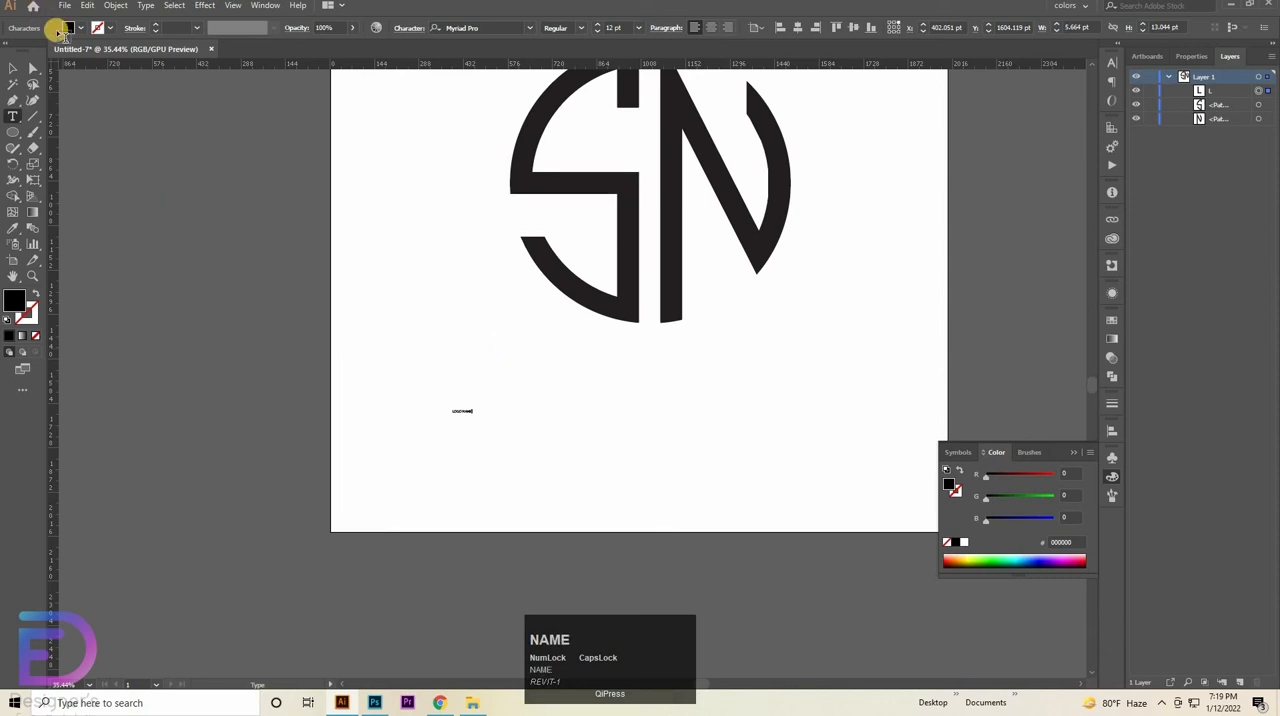
- Increase the font size of the "LOGO NAME" text to 137 pt
click(13, 67)
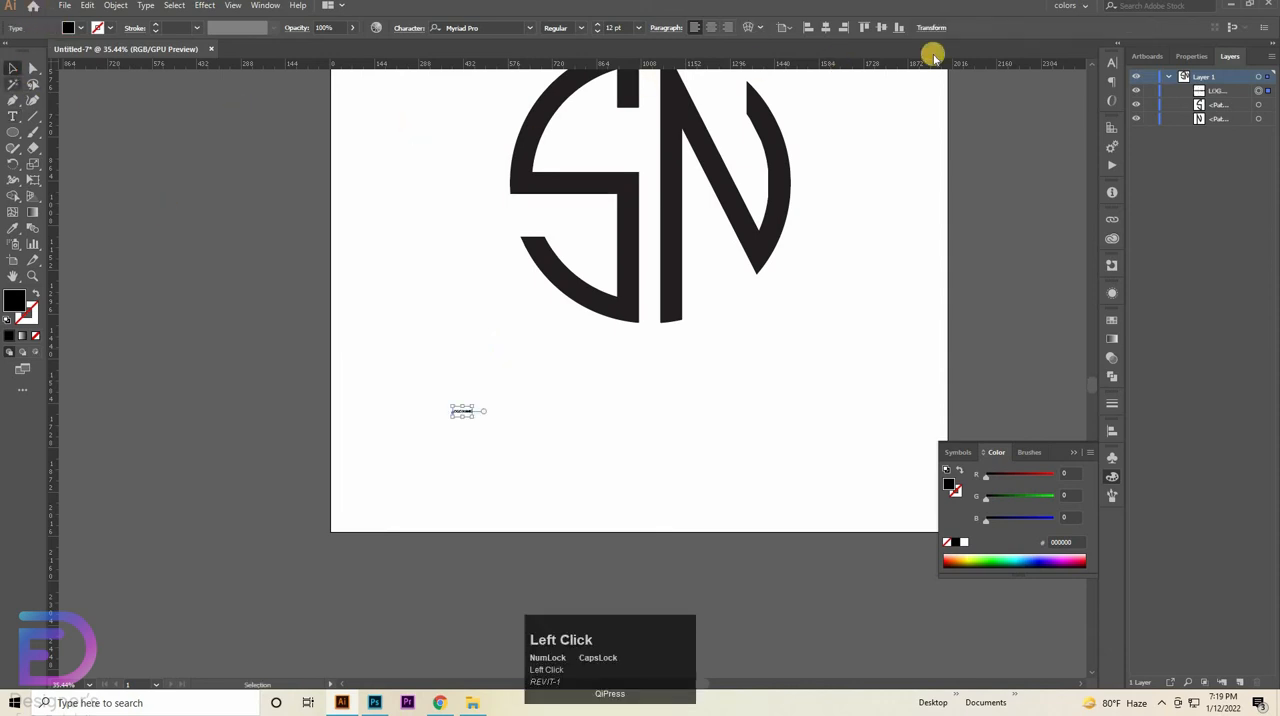
click(1114, 62)
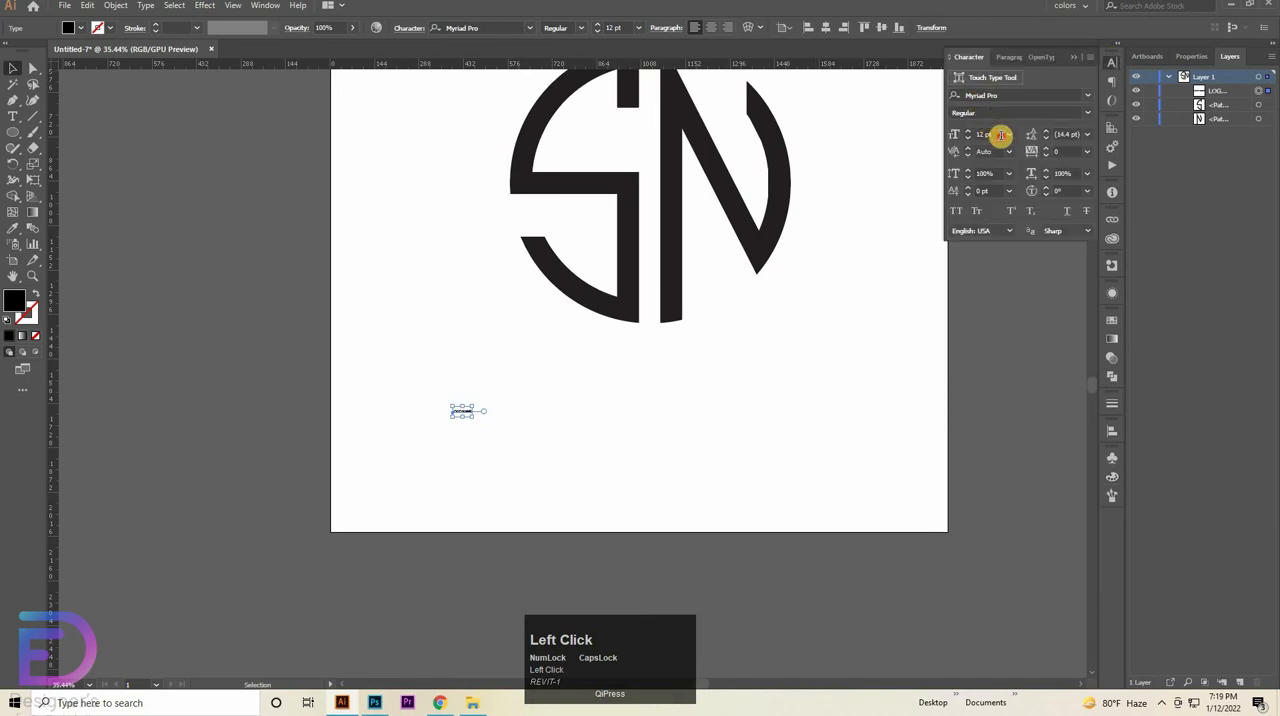
key(Up)
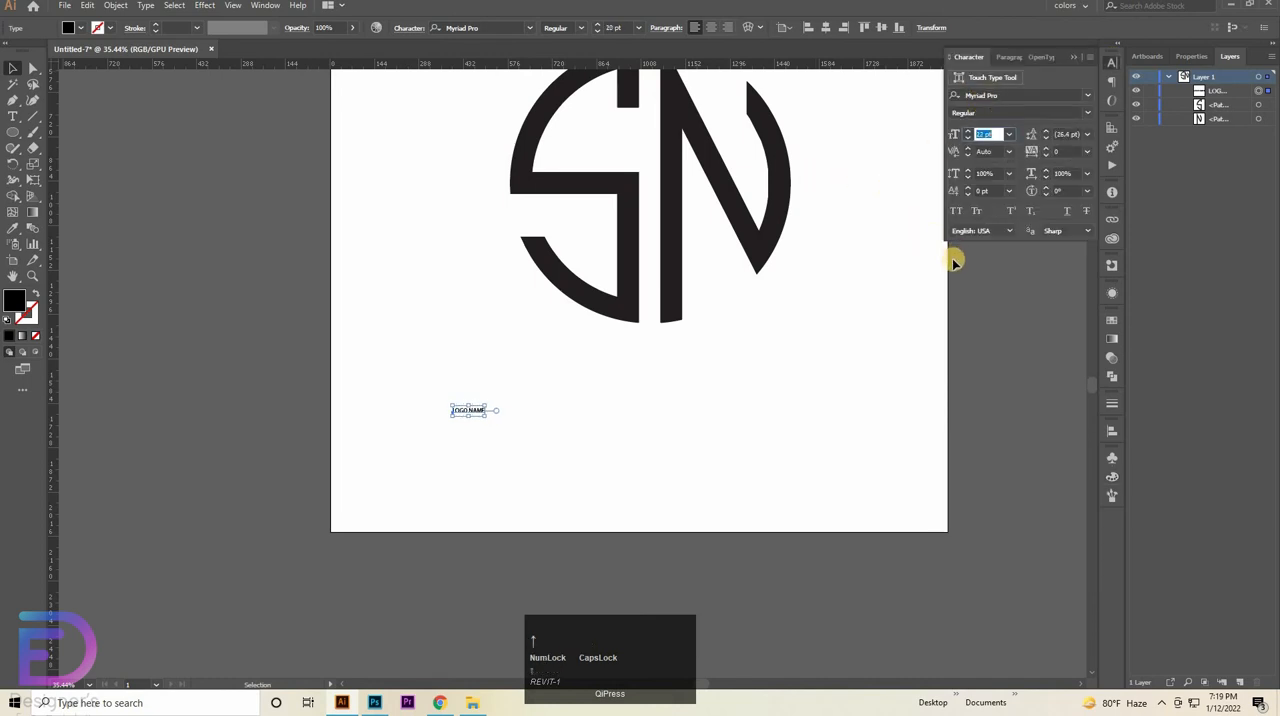
key(Up)
key(Up)
key(Up)
key(Up)
key(Up)
key(Up)
key(Up)
key(Up)
key(Up)
key(Up)
key(Up)
key(Up)
key(Up)
key(Up)
key(Up)
key(Up)
key(Up)
key(Up)
key(Up)
key(Up)
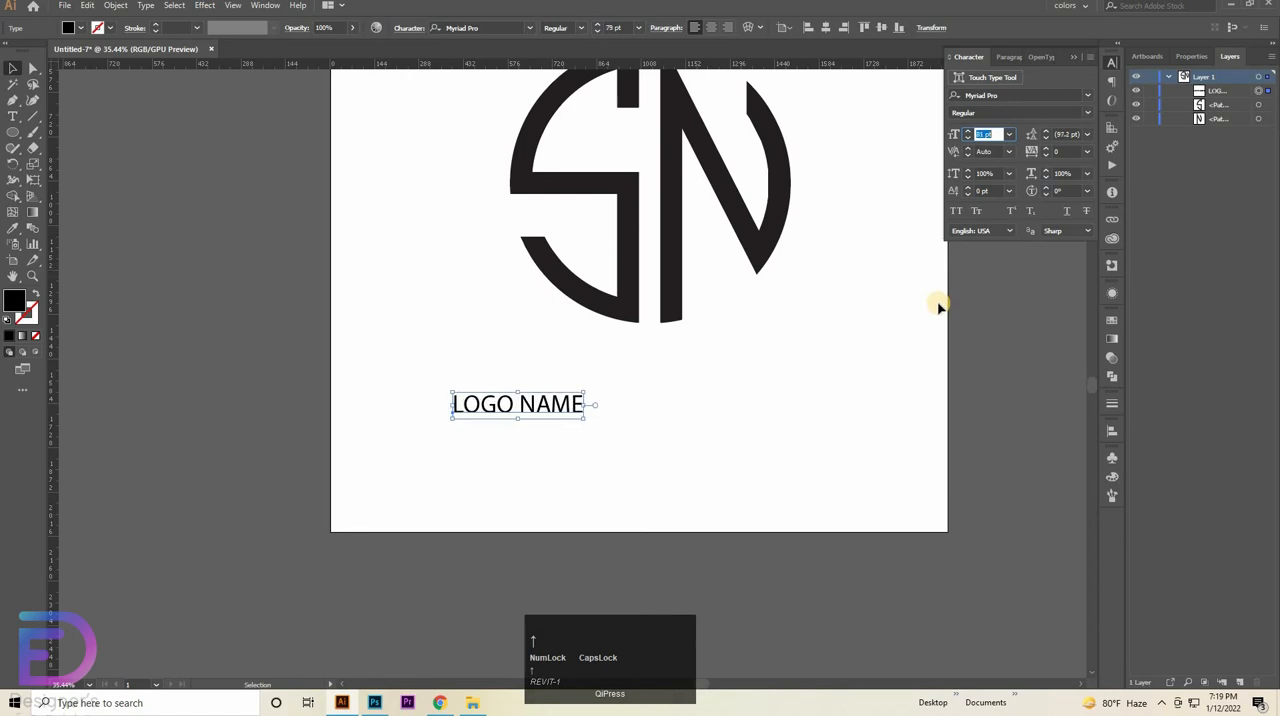
key(Up)
key(Up)
key(Up)
key(Up)
key(Up)
key(Up)
key(Up)
key(Up)
key(Up)
key(Up)
key(Up)
key(Up)
key(Up)
key(Up)
key(Up)
key(Up)
key(Up)
key(Up)
key(Up)
key(Up)
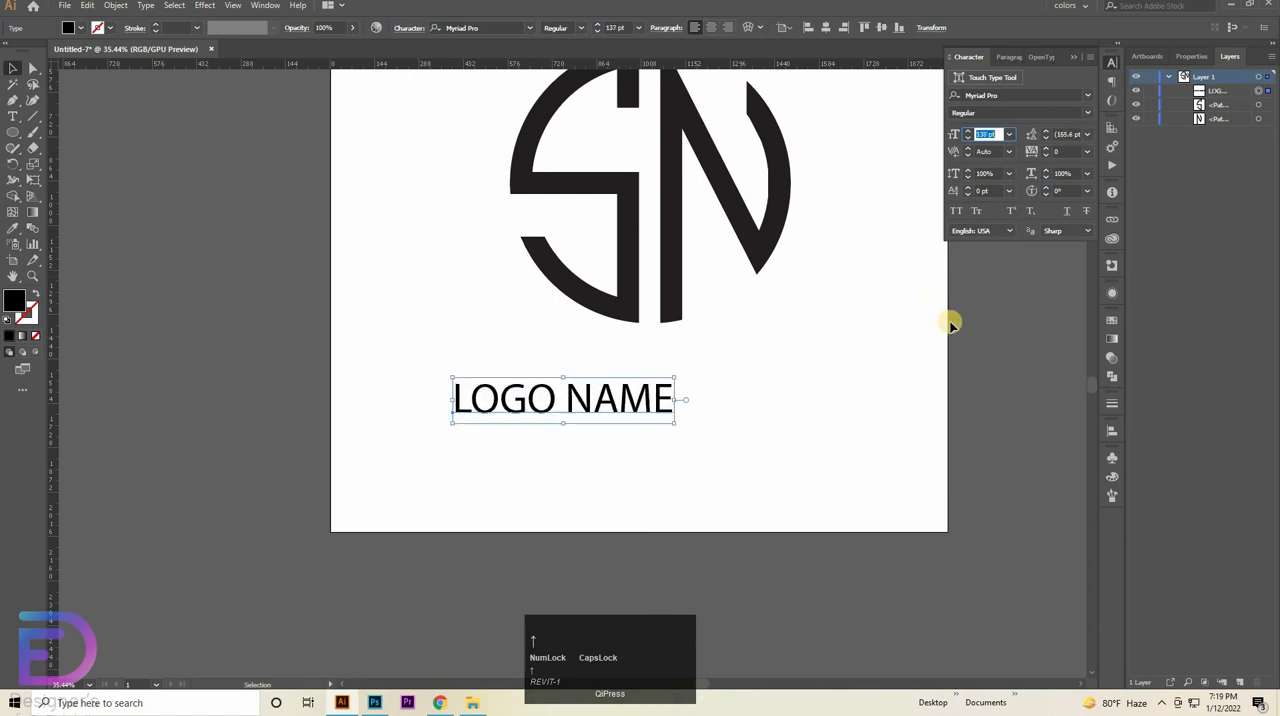
- Increase the "LOGO NAME" font size to 200 pt and shift the text right so it sits beneath the SN mark
key(Up)
key(Up)
key(Up)
key(Up)
key(Up)
key(Up)
key(Up)
key(Up)
key(Up)
key(Up)
key(Up)
key(Up)
key(Up)
key(Up)
key(Up)
key(Up)
key(Up)
key(Up)
key(Up)
key(Up)
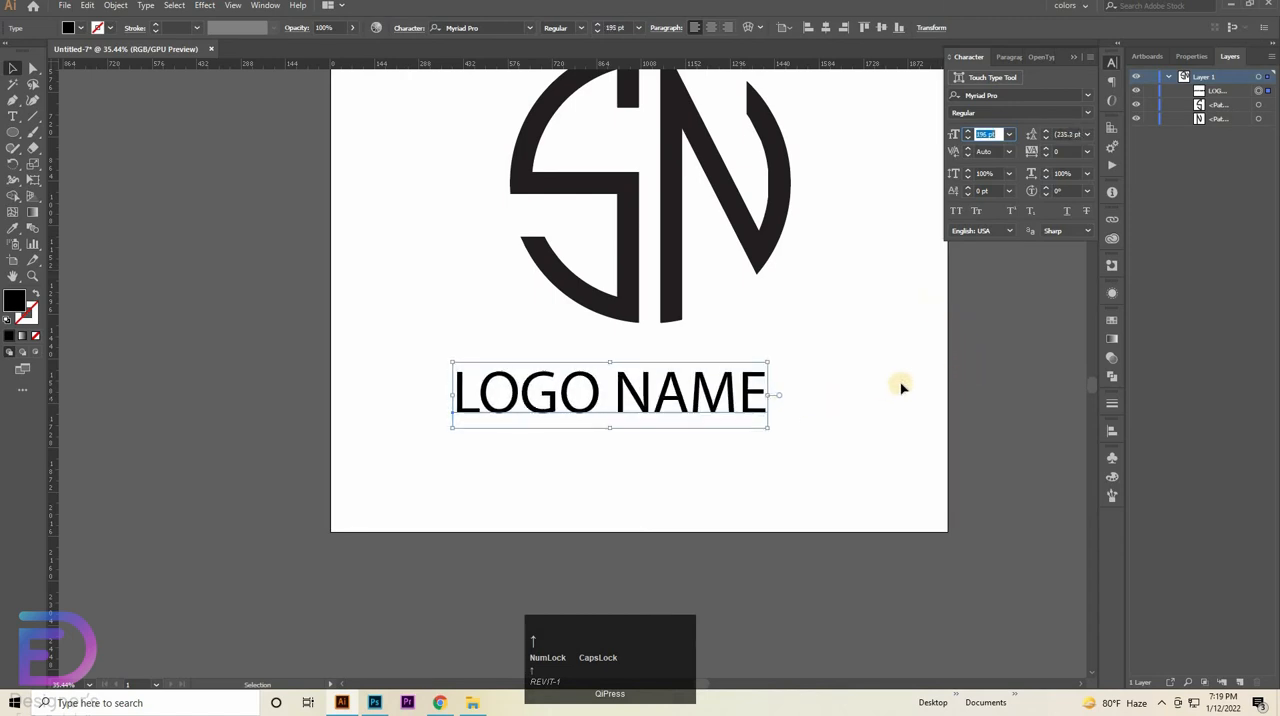
key(Up)
key(Up)
key(Up)
key(Up)
key(Up)
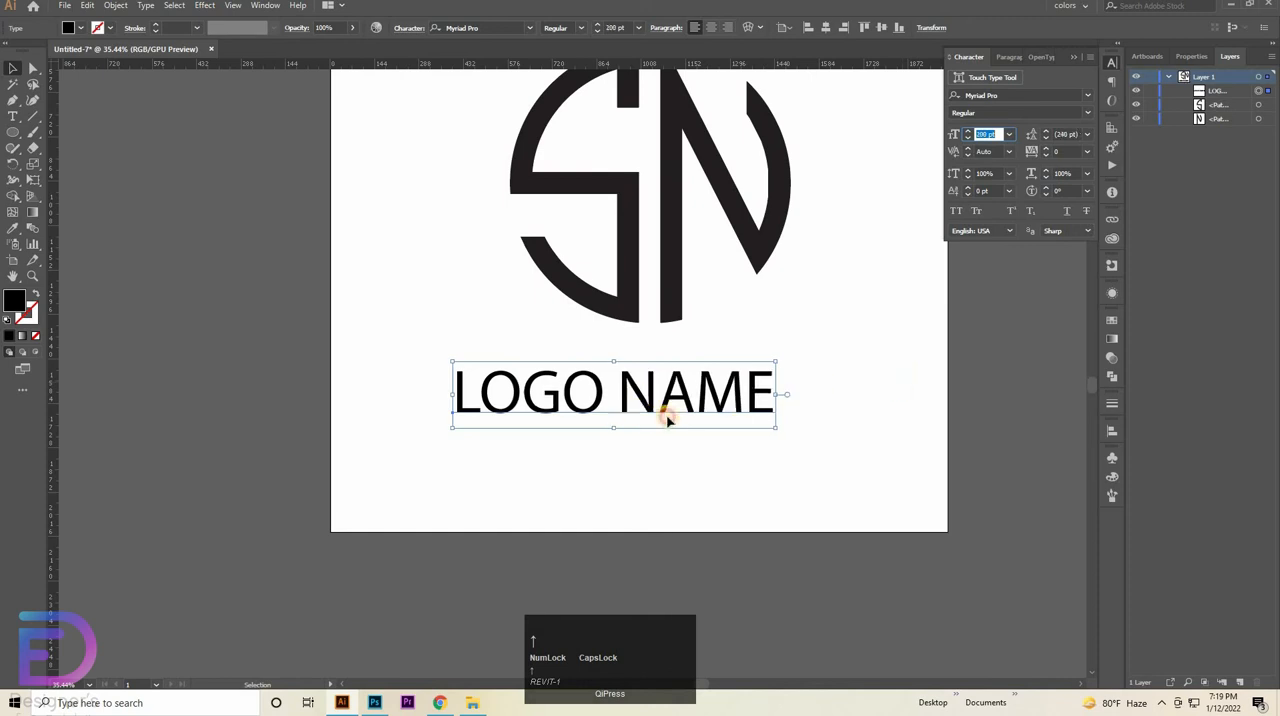
drag(668, 420, 707, 416)
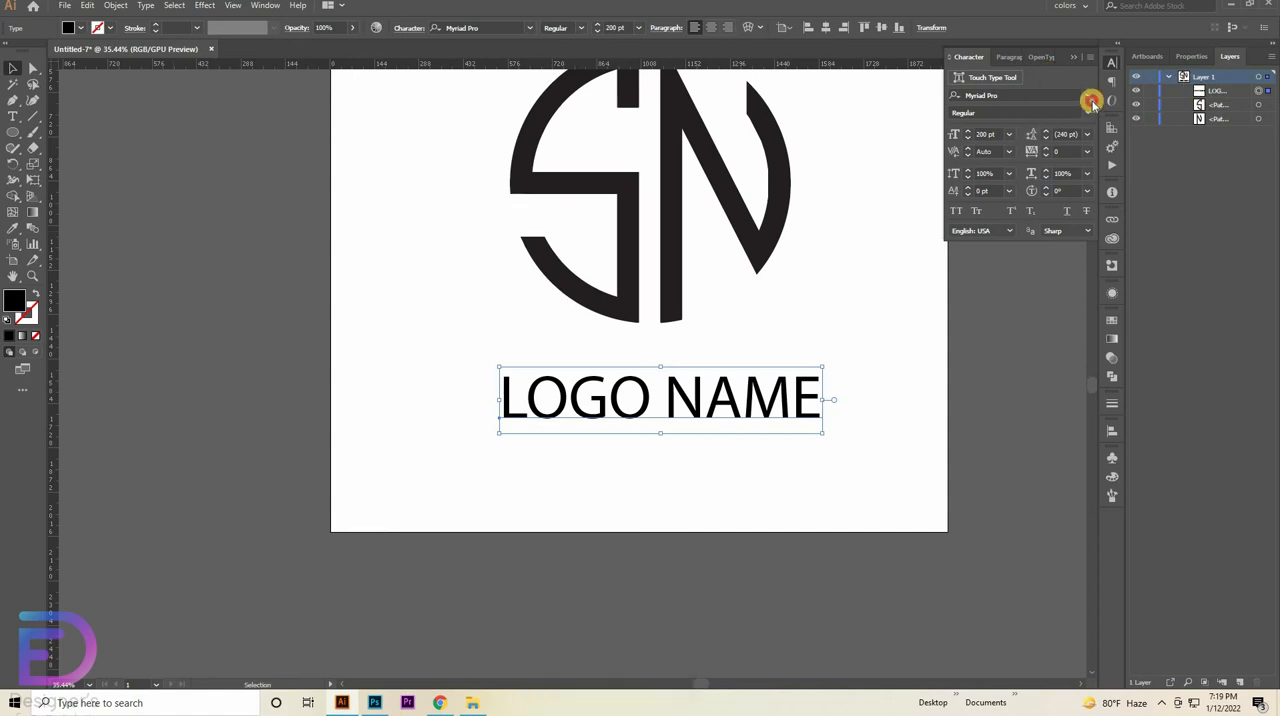
- Filter the font list to favourites and preview the candidate fonts on the "LOGO NAME" text
click(1090, 100)
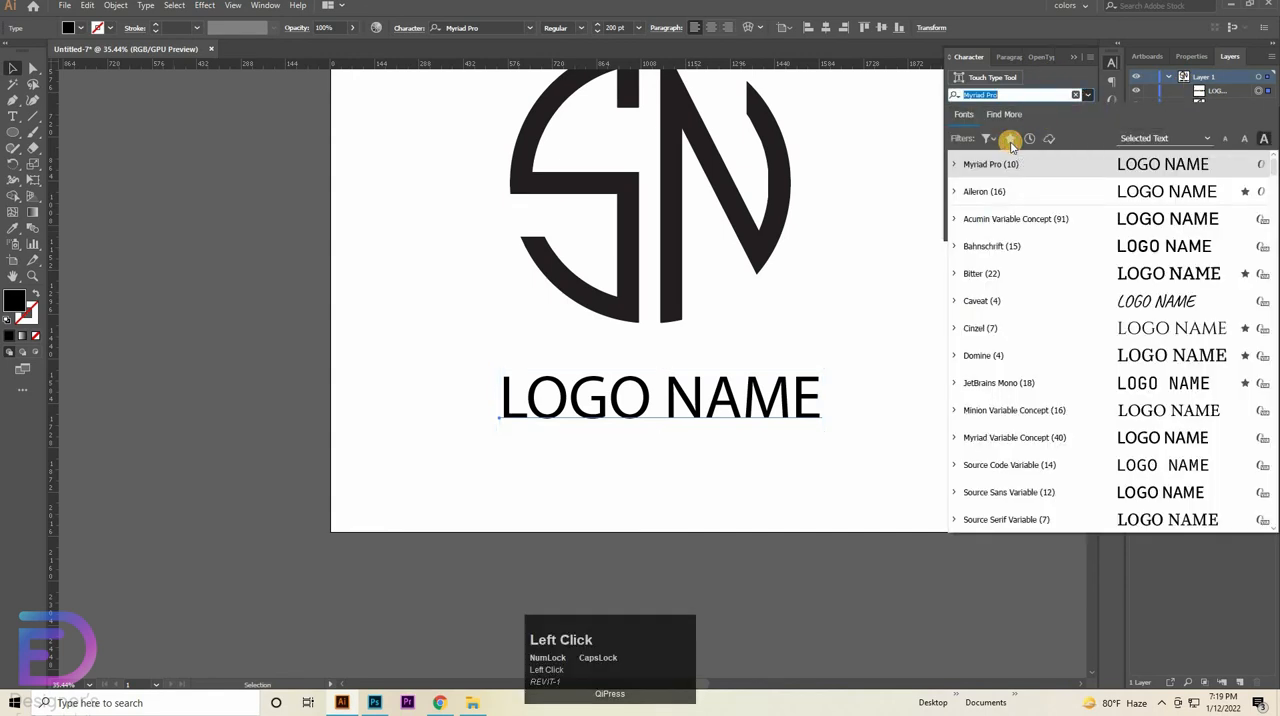
click(1010, 139)
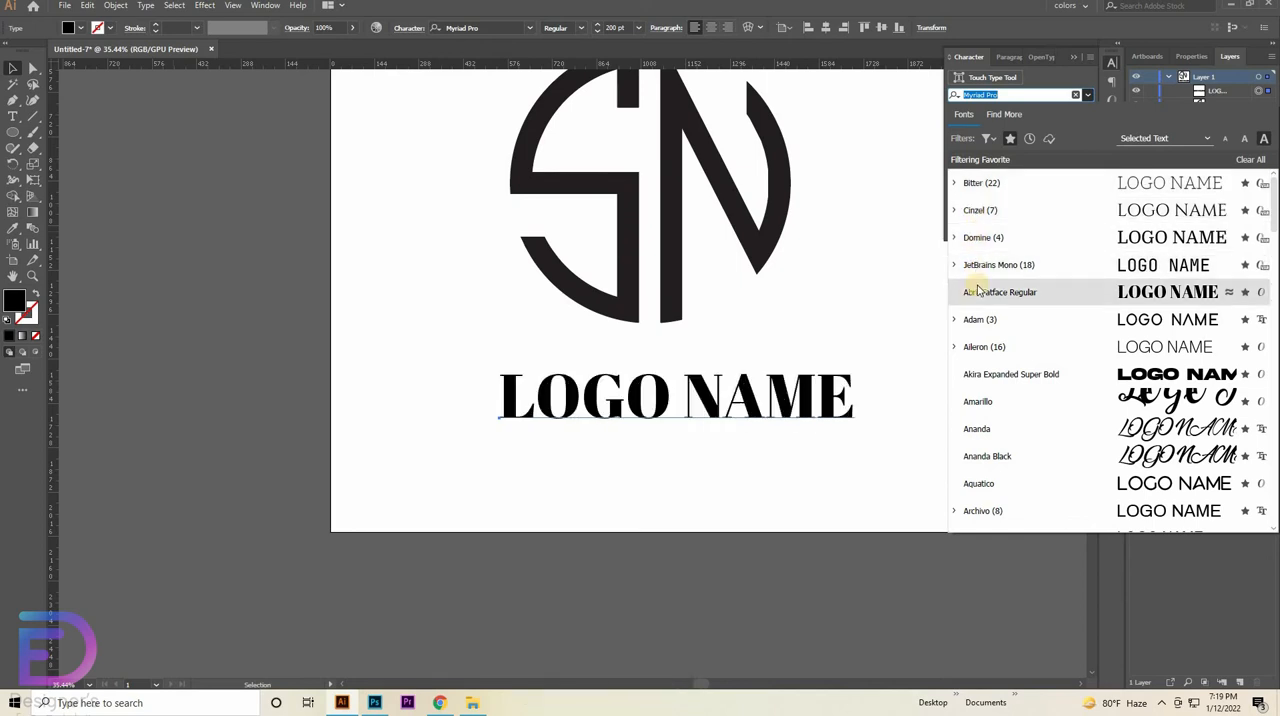
key(Down)
key(Down)
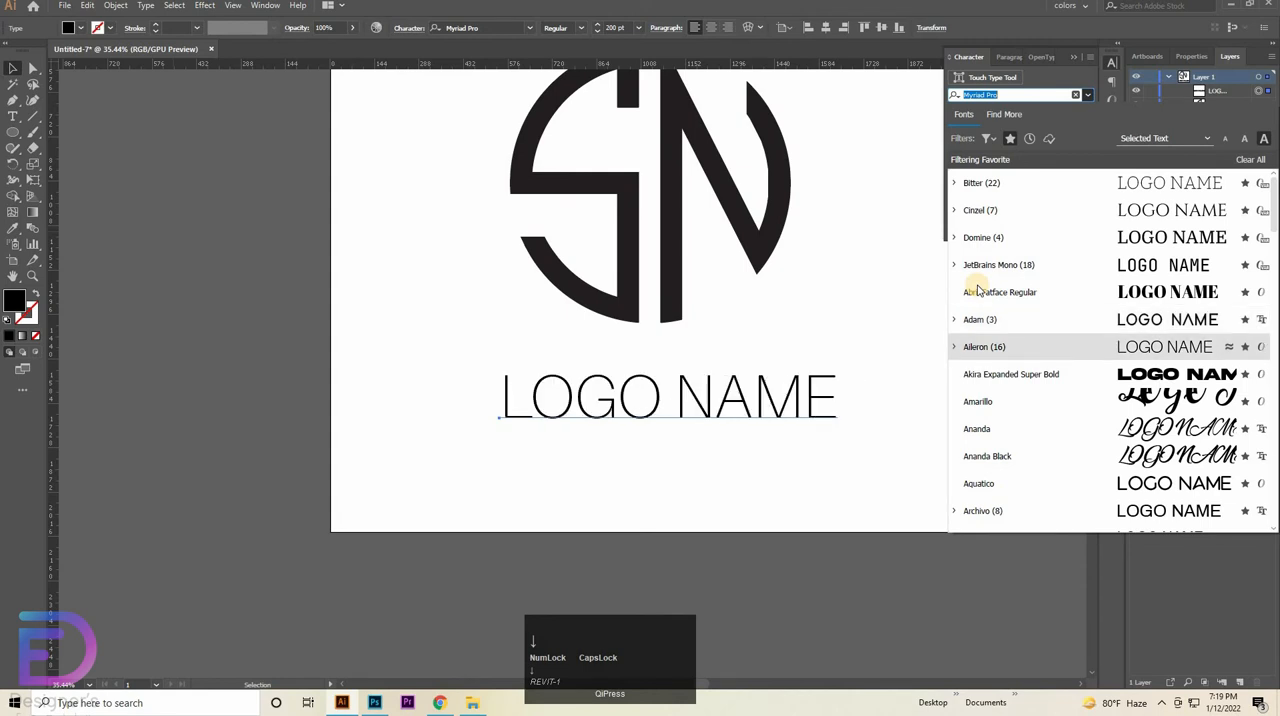
key(Down)
key(Down)
key(Down)
key(Down)
key(Down)
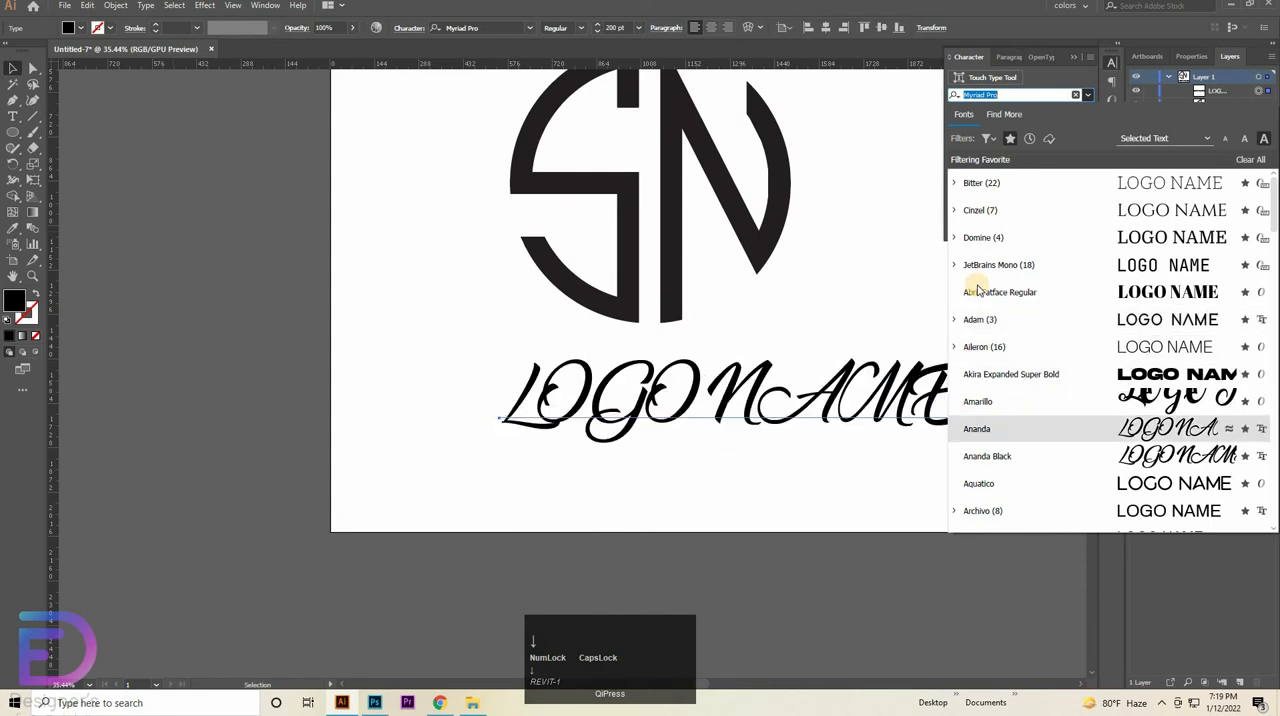
key(Down)
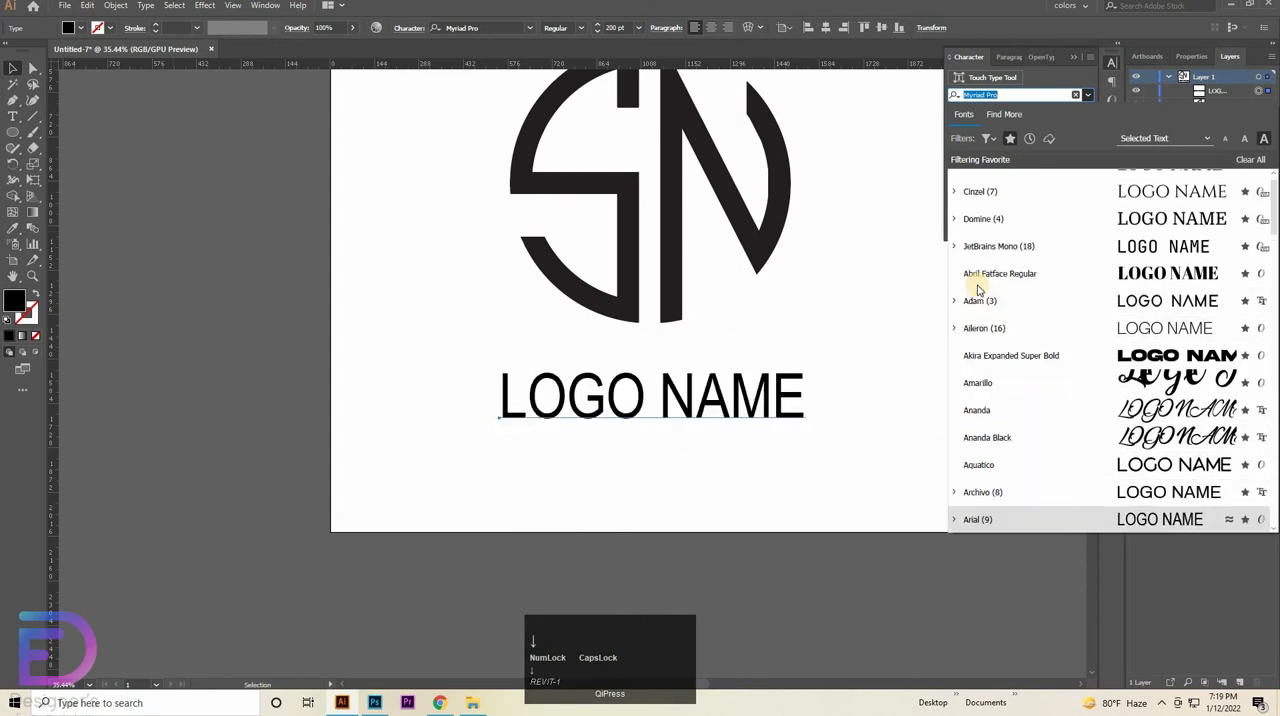
key(Down)
key(Down)
key(Down)
key(Down)
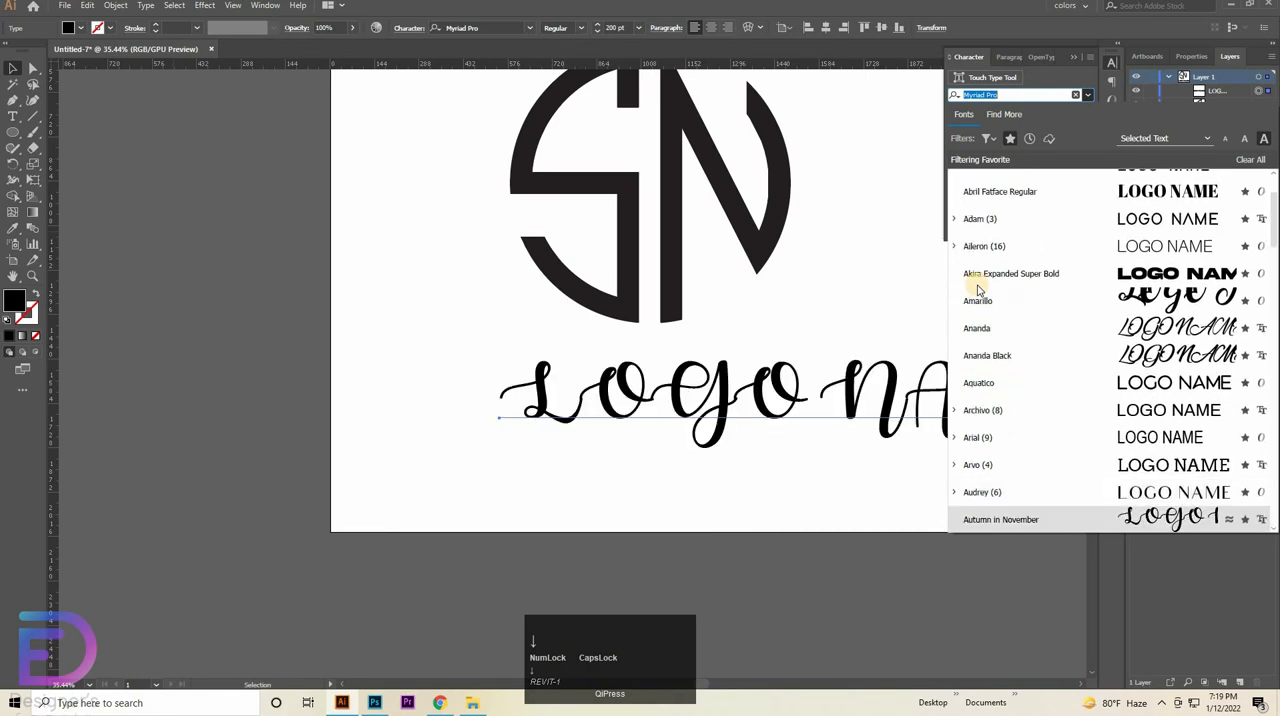
key(Down)
key(Down)
key(Down)
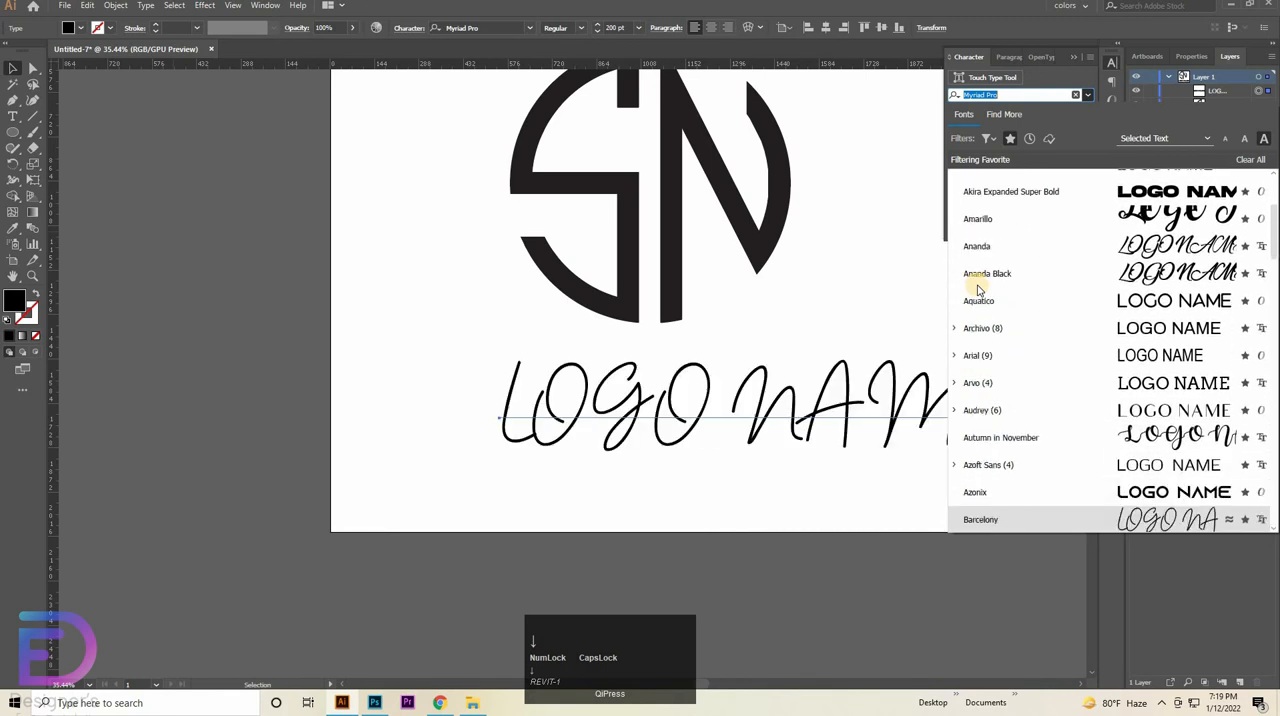
key(Down)
key(Down)
key(Down)
key(Down)
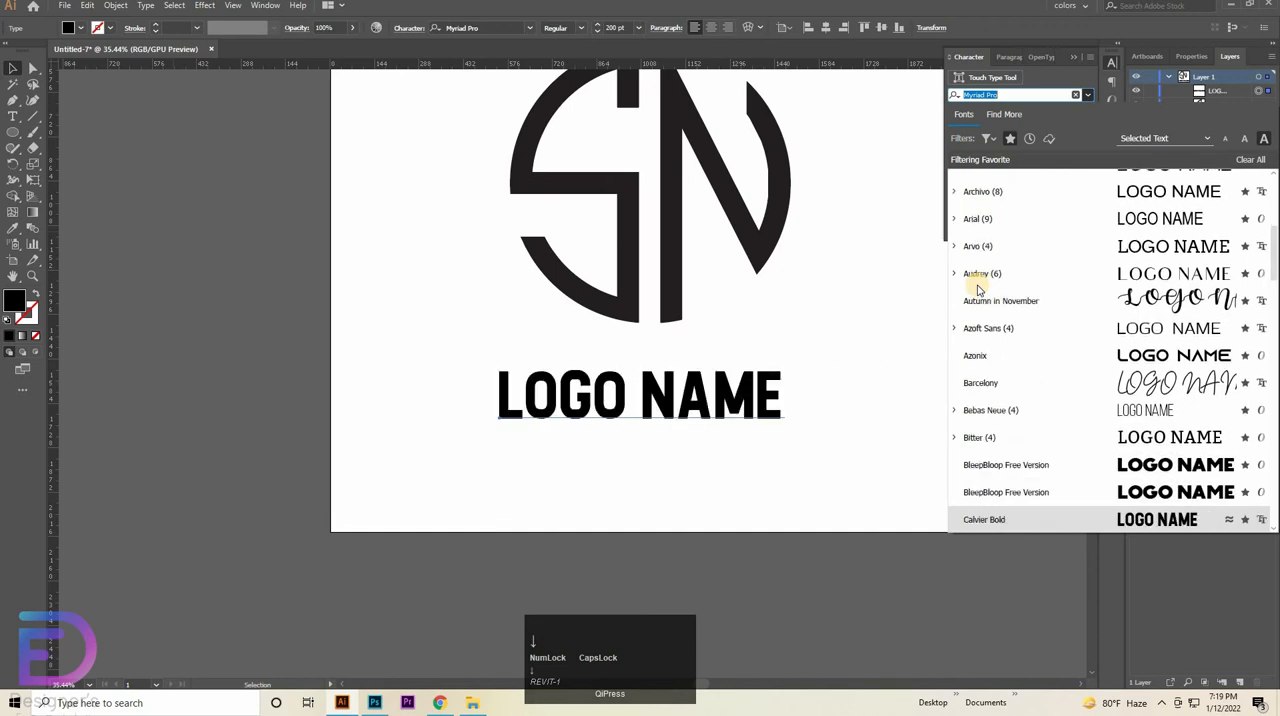
key(Down)
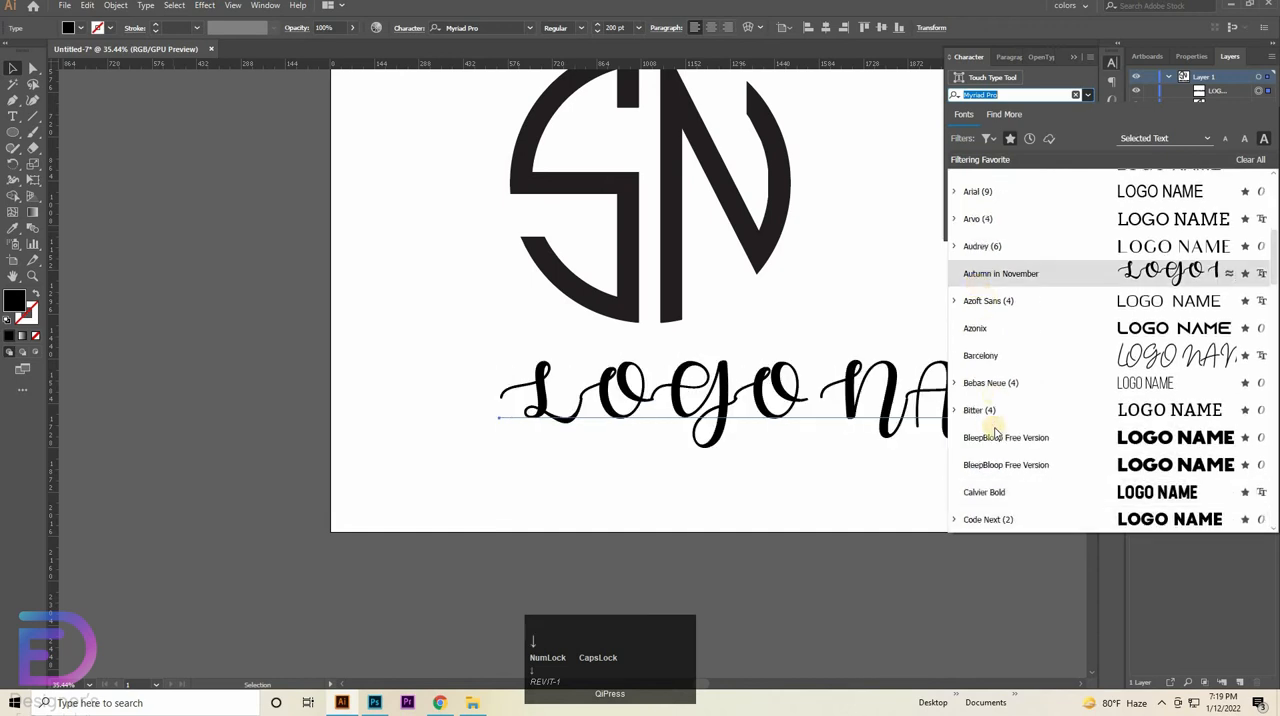
- Apply the Code Next font to the "LOGO NAME" text and check its available font styles
click(977, 518)
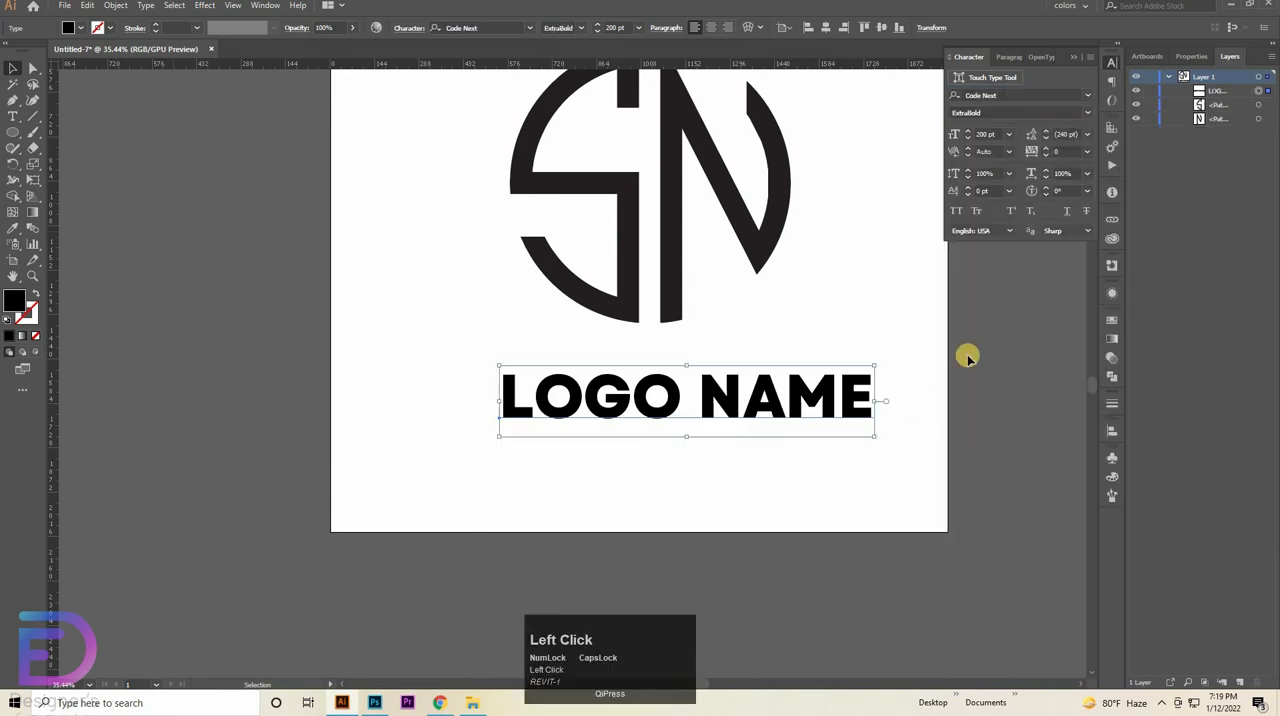
click(1085, 112)
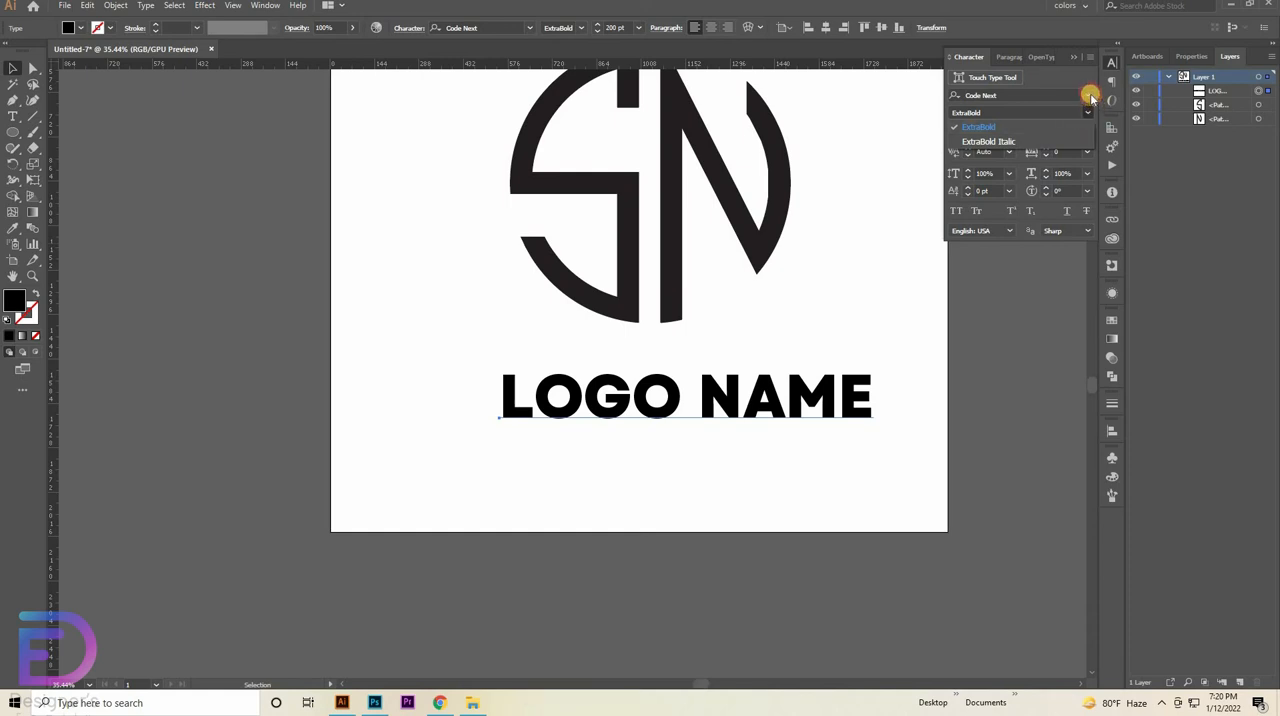
click(1087, 94)
- Preview further favourite fonts on "LOGO NAME", apply Kiona and check its available font styles
click(1092, 97)
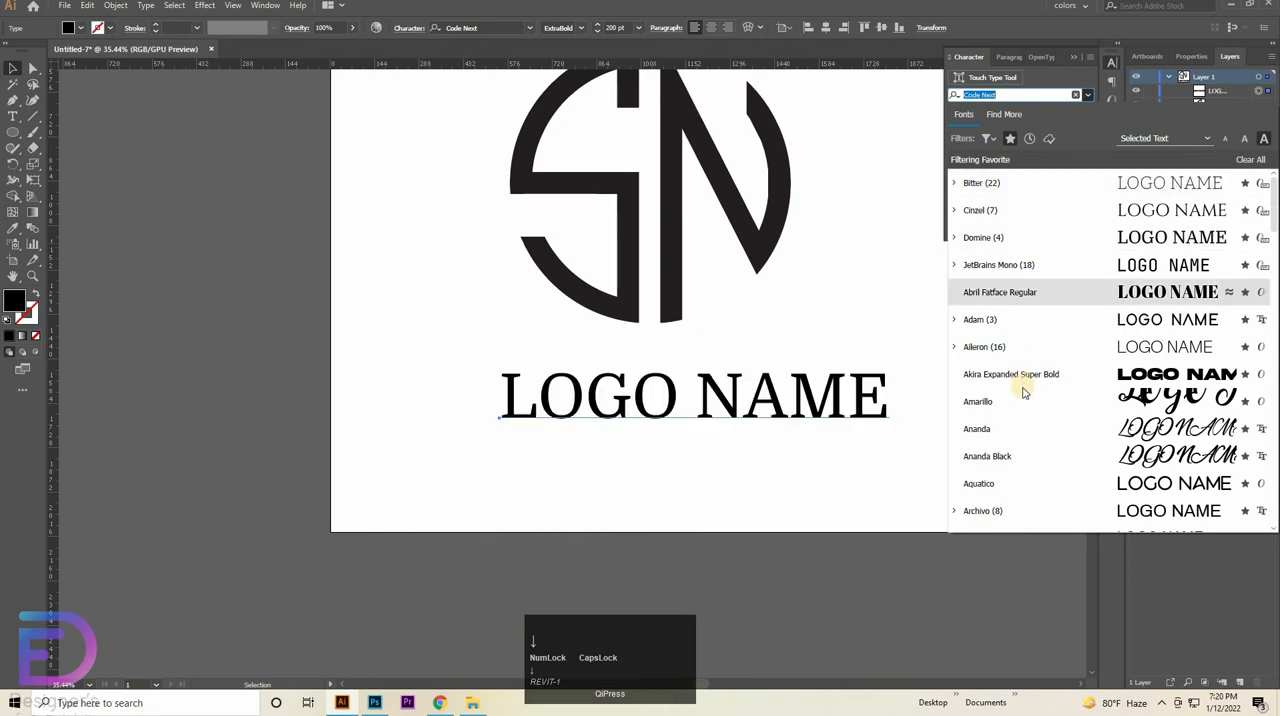
scroll(1020, 385, down, 4)
scroll(991, 510, down, 2)
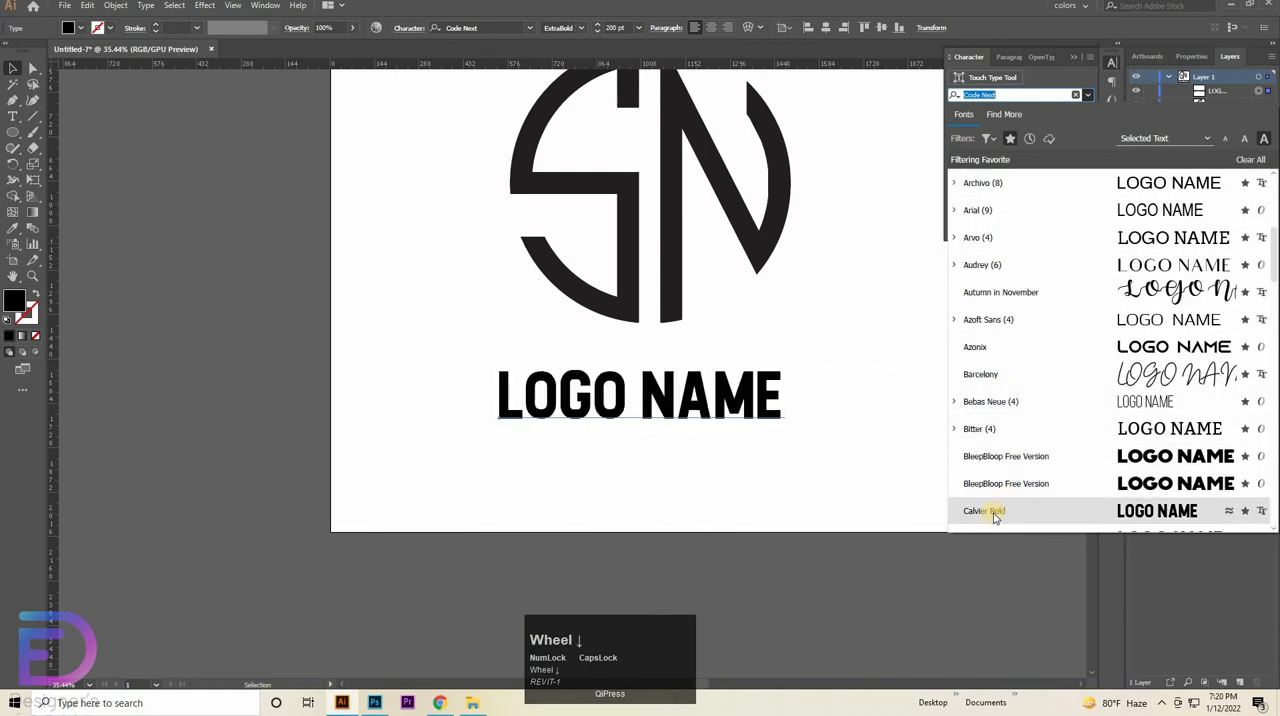
scroll(995, 518, down, 1)
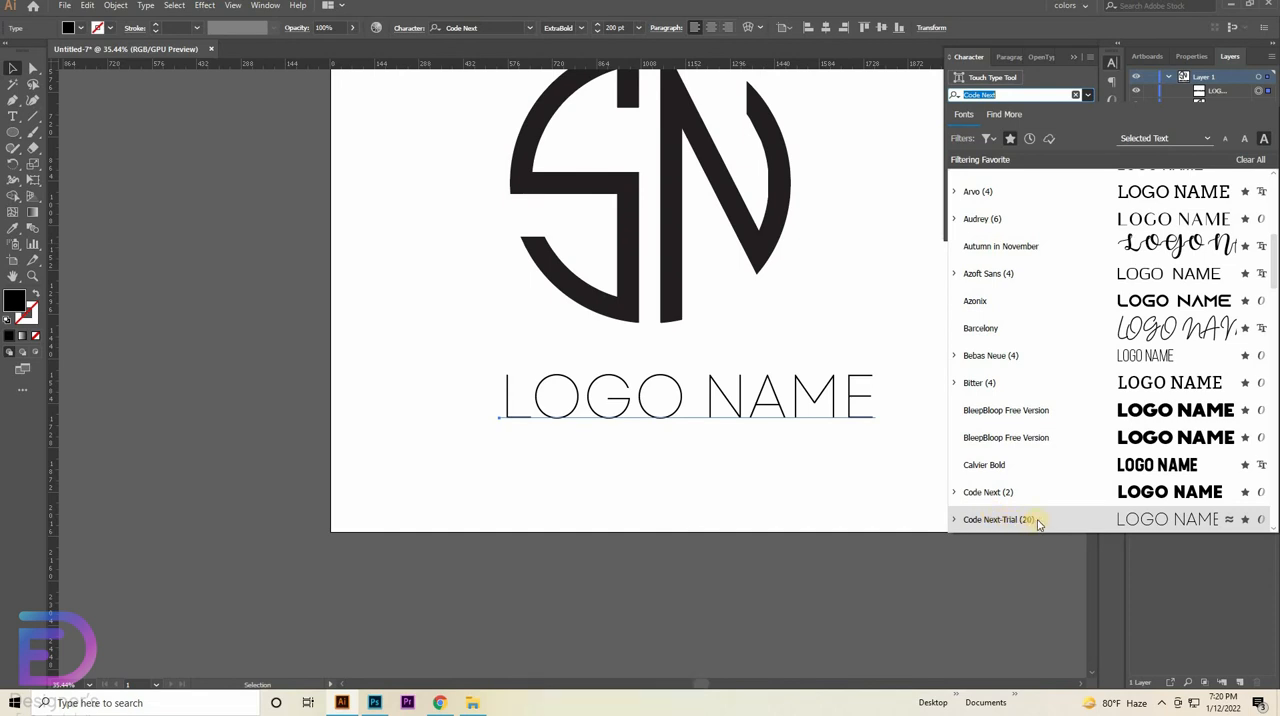
key(Down)
key(Down)
key(Down)
key(Down)
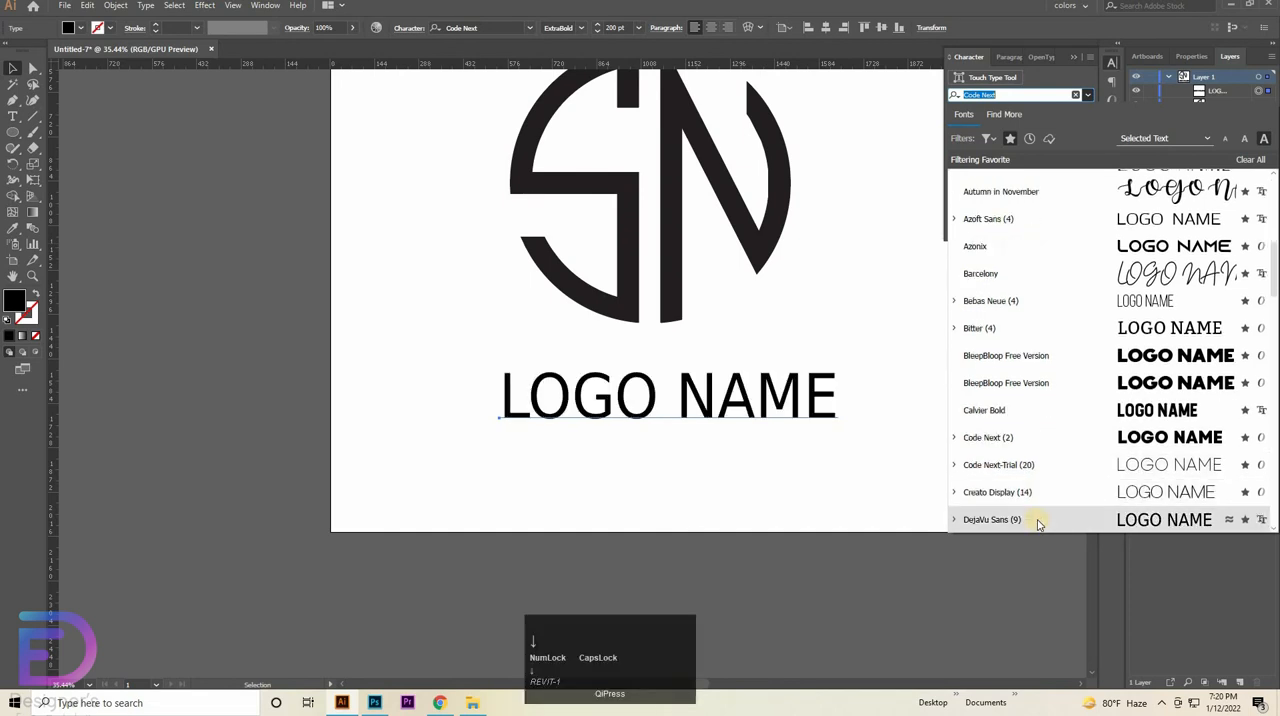
key(Down)
key(Down)
key(Down)
key(Down)
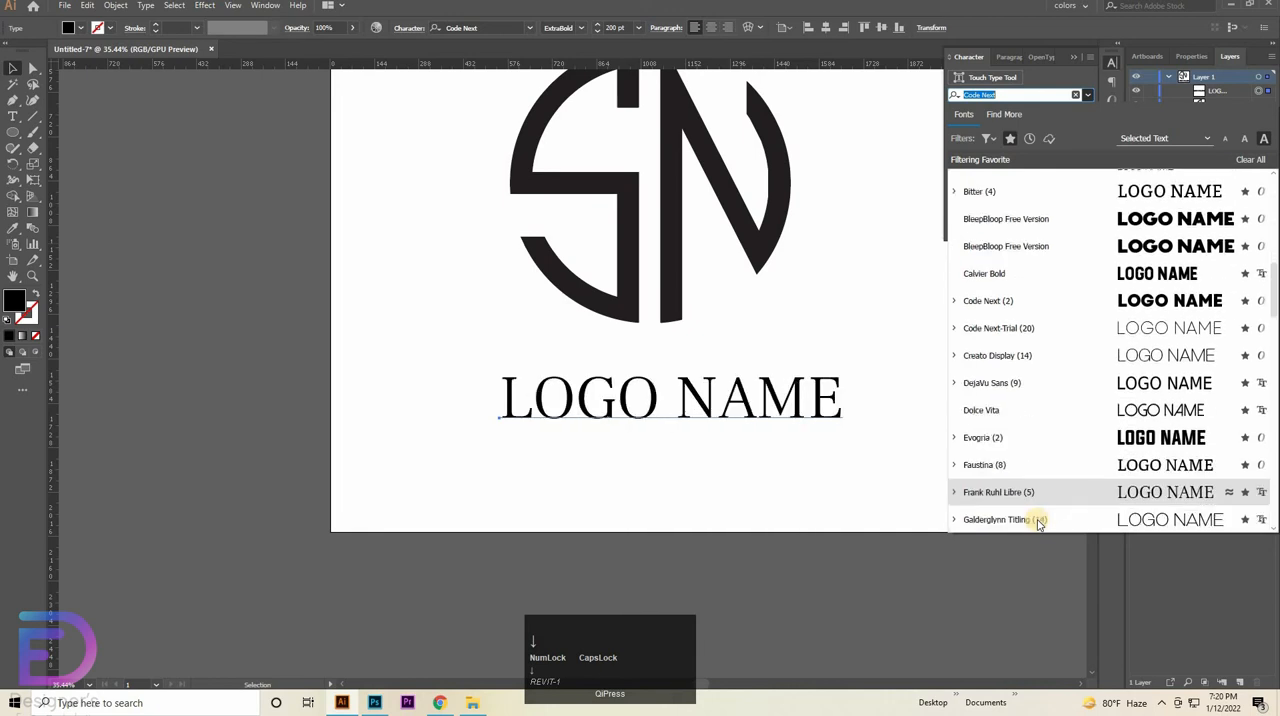
key(Down)
key(Down)
key(Down)
key(Down)
key(Down)
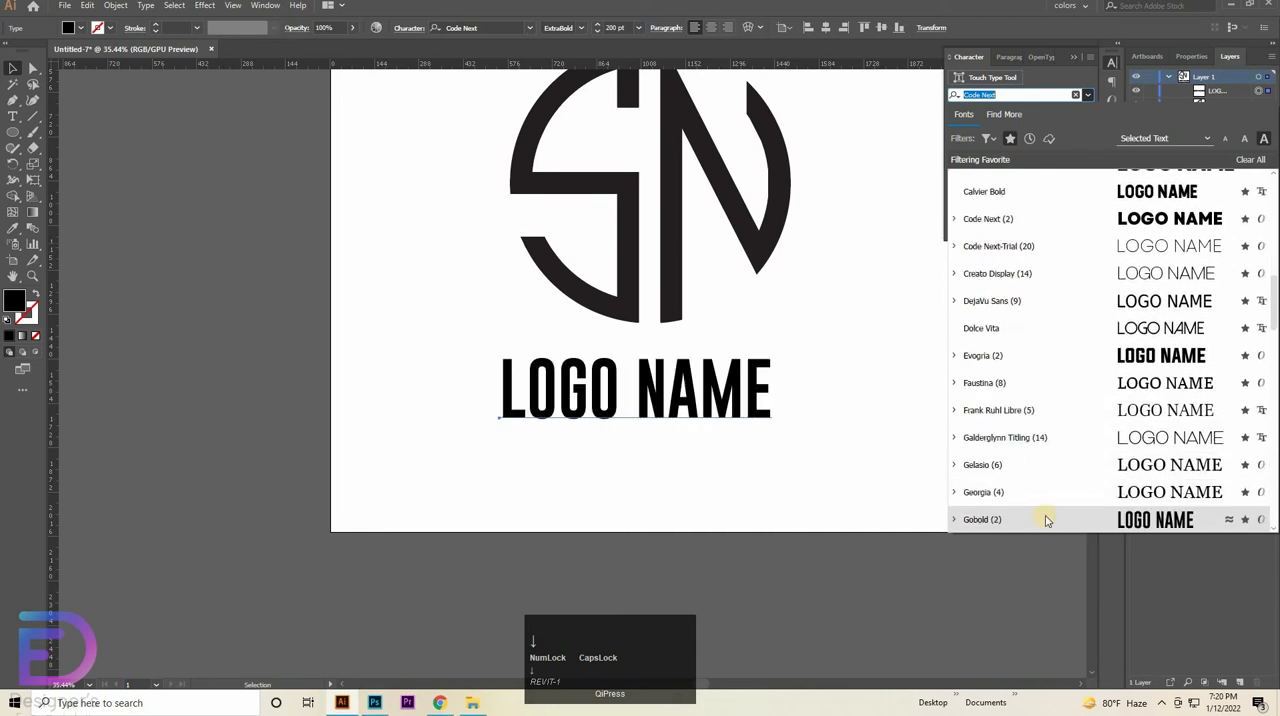
key(Down)
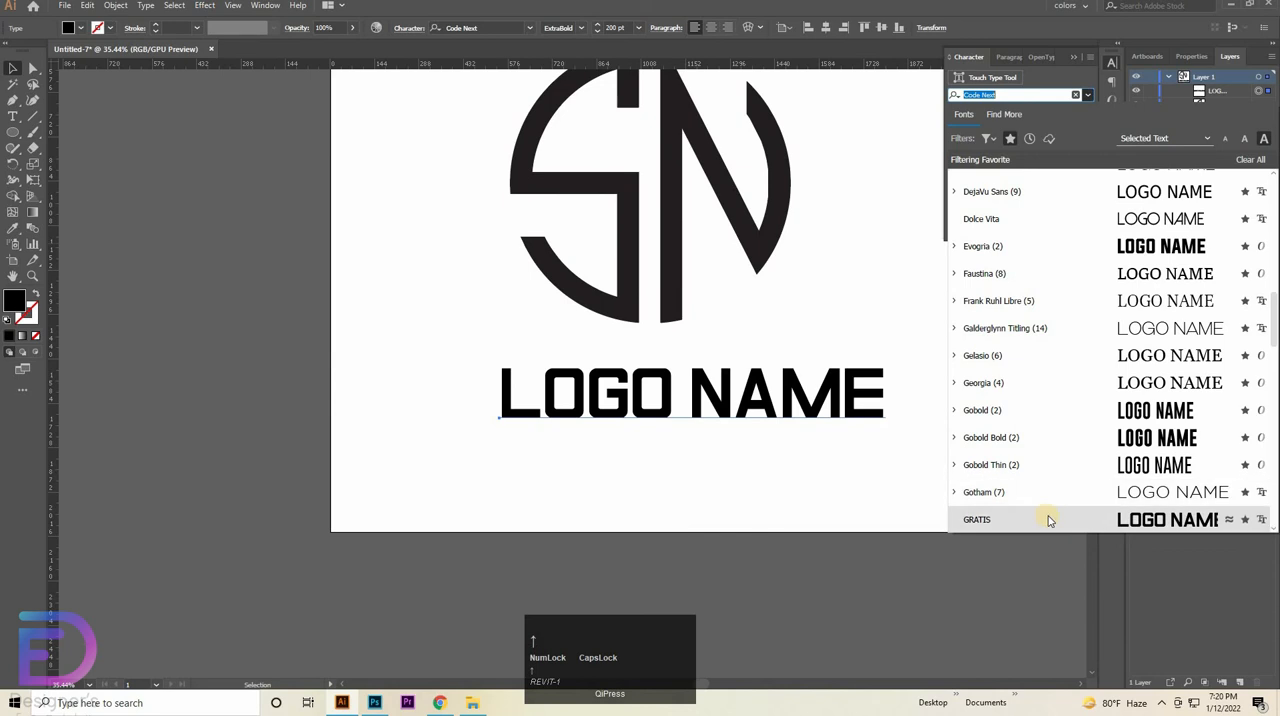
key(Up)
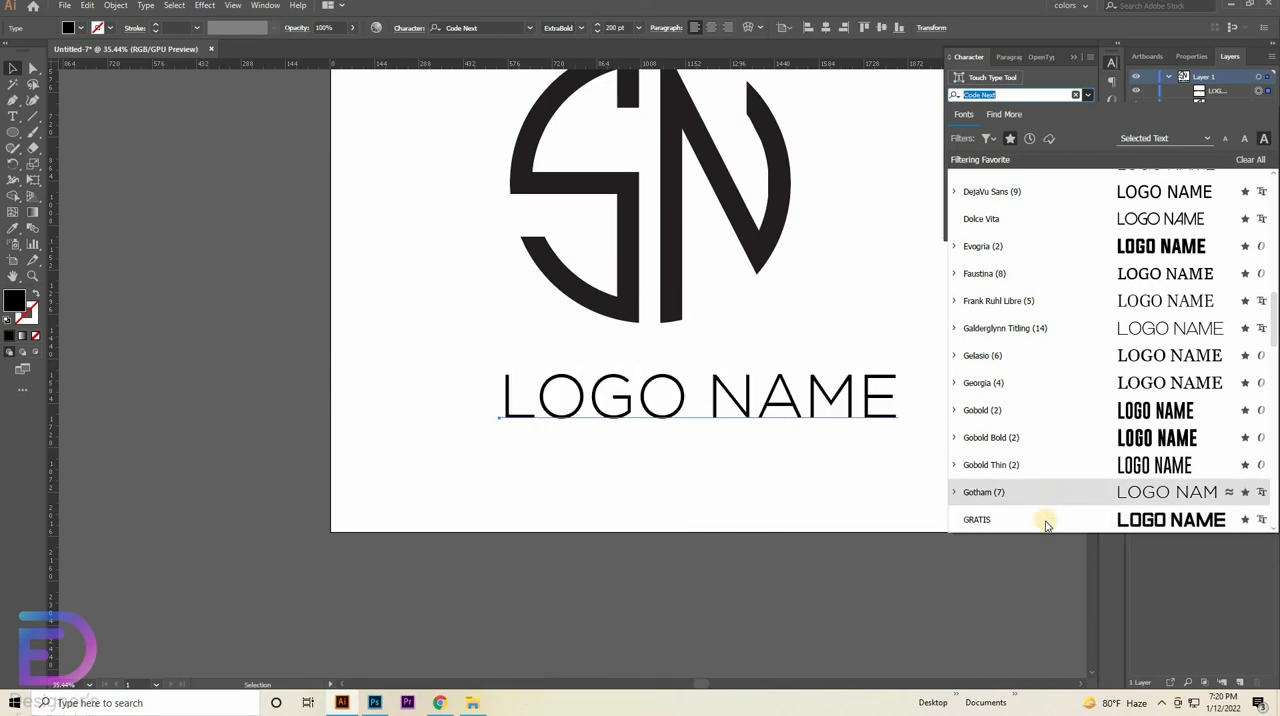
key(Down)
key(Down)
key(Down)
key(Down)
key(Down)
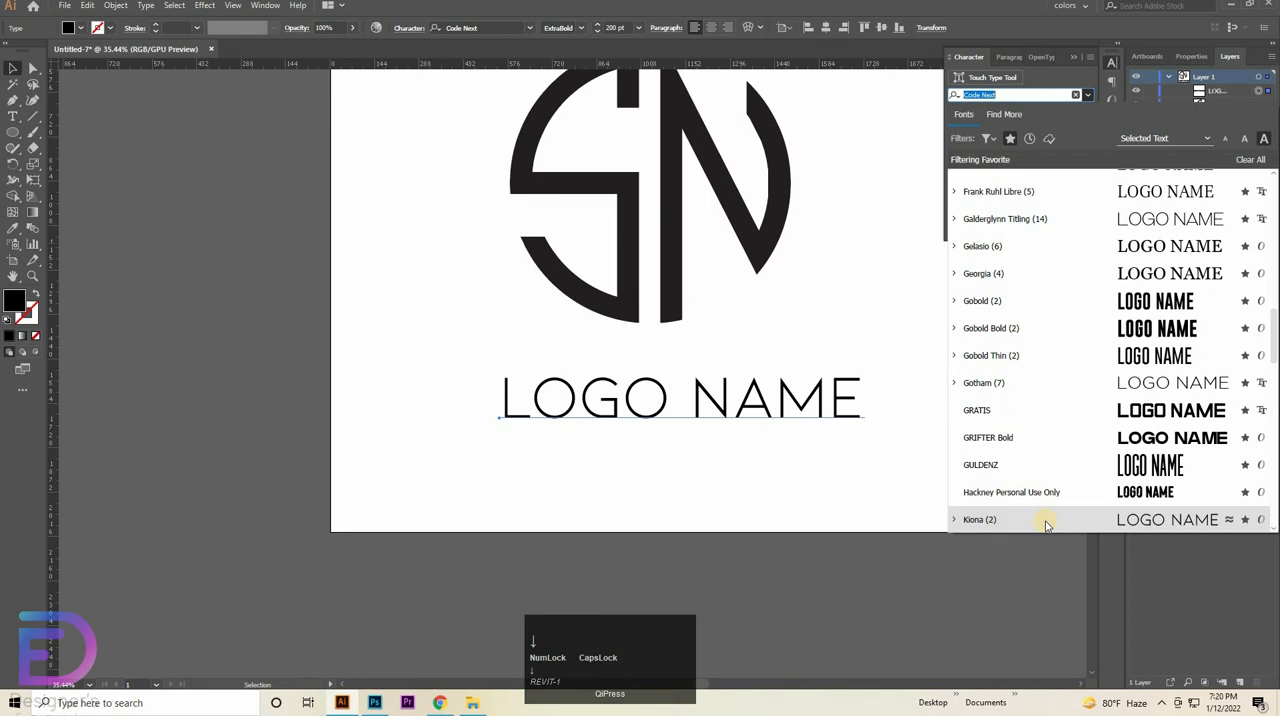
click(1050, 120)
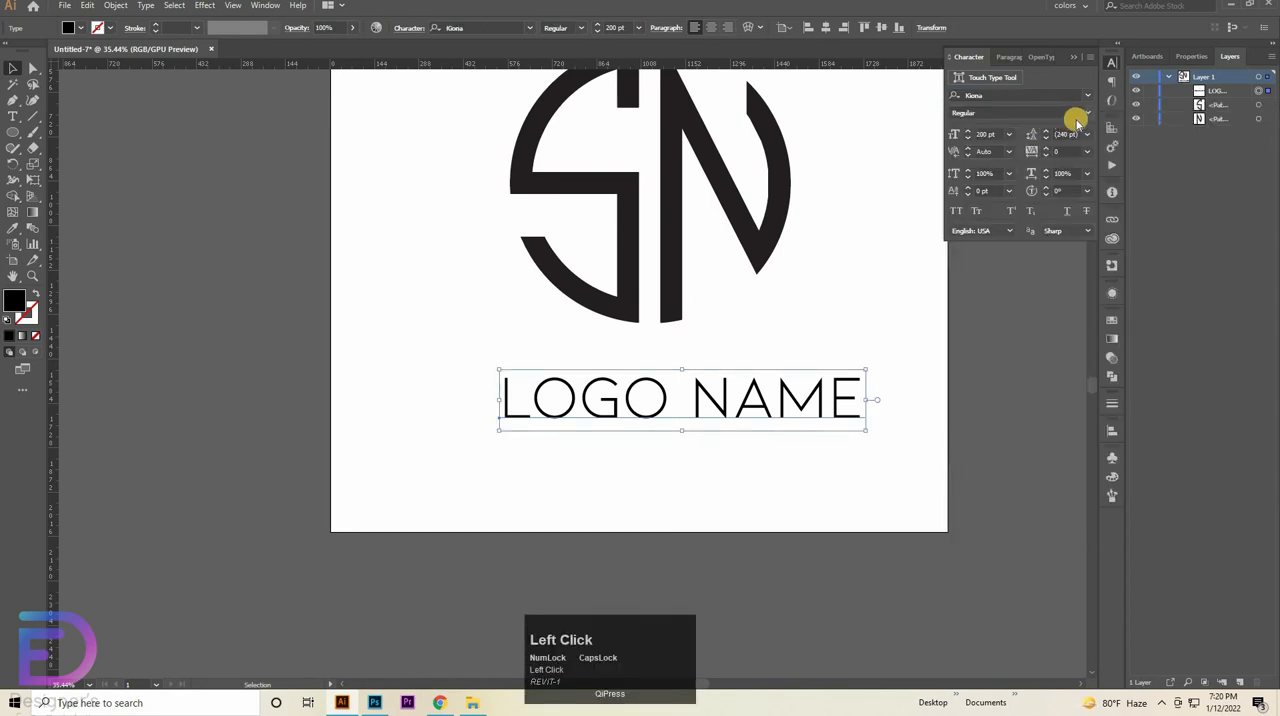
click(1088, 113)
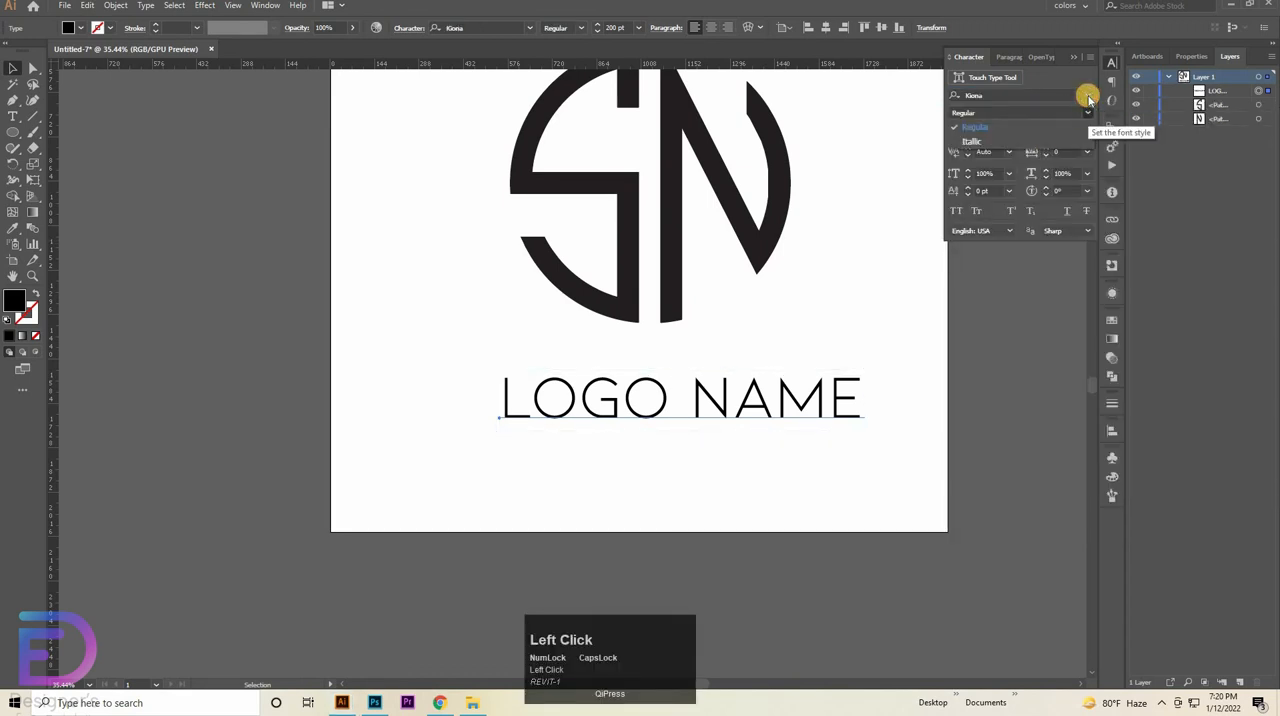
click(1088, 96)
- Change the "LOGO NAME" text to the Uni Sans font in the SemiBold style
click(1088, 95)
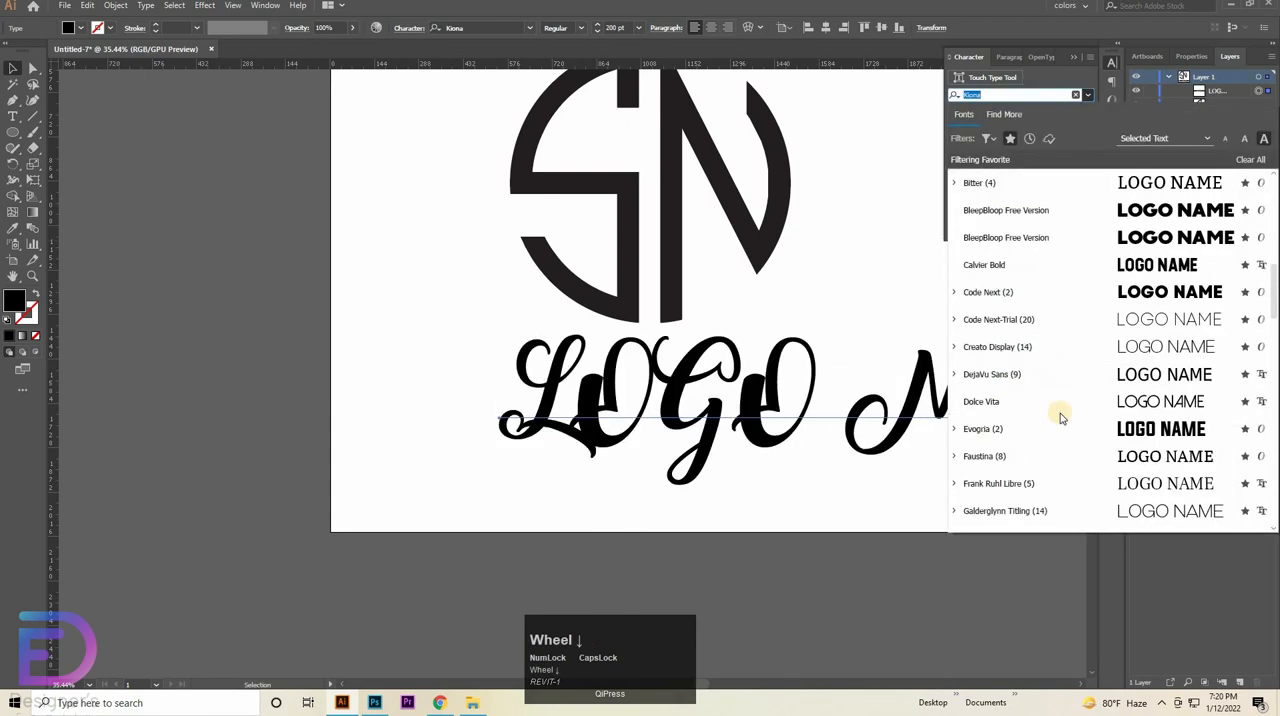
scroll(1062, 418, down, 15)
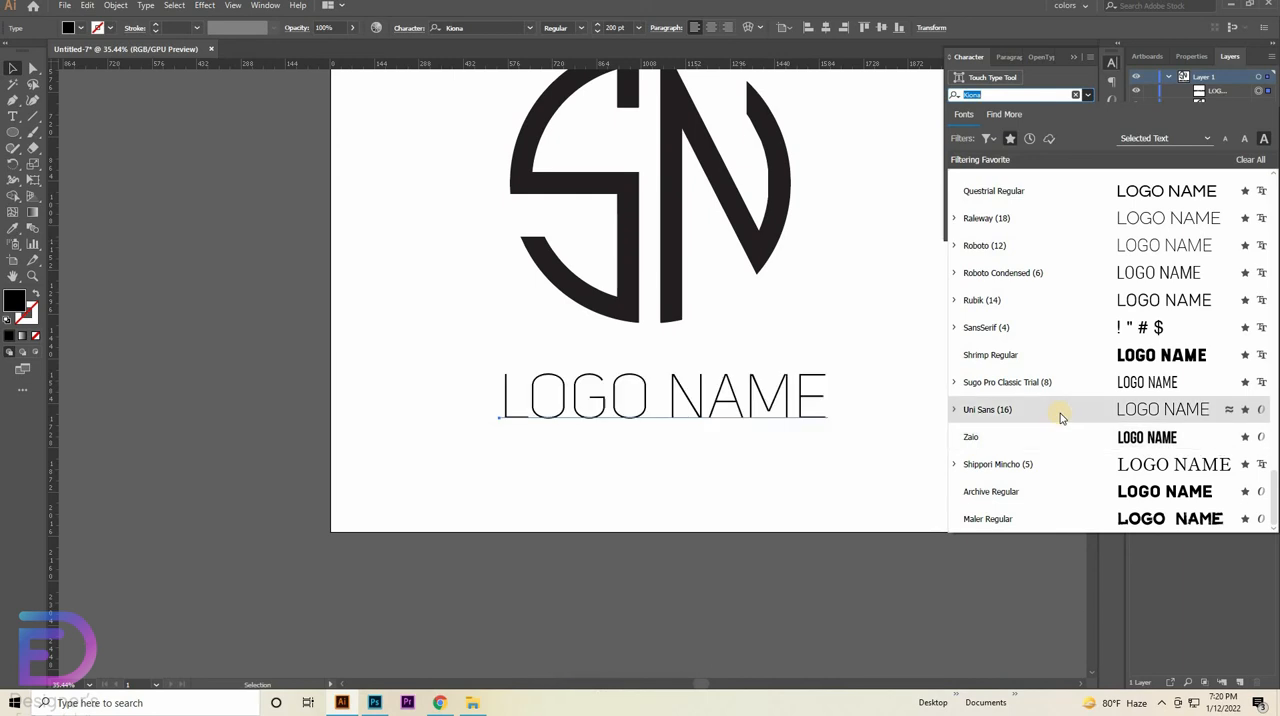
click(1062, 411)
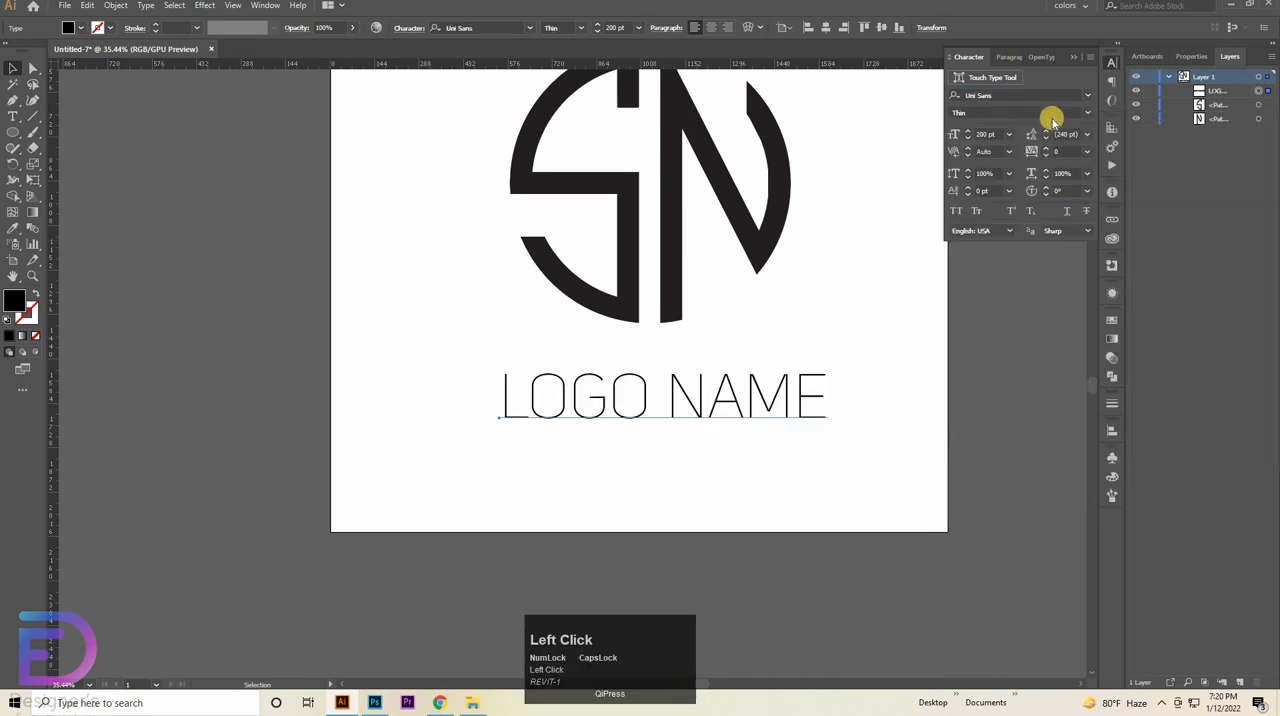
click(1073, 114)
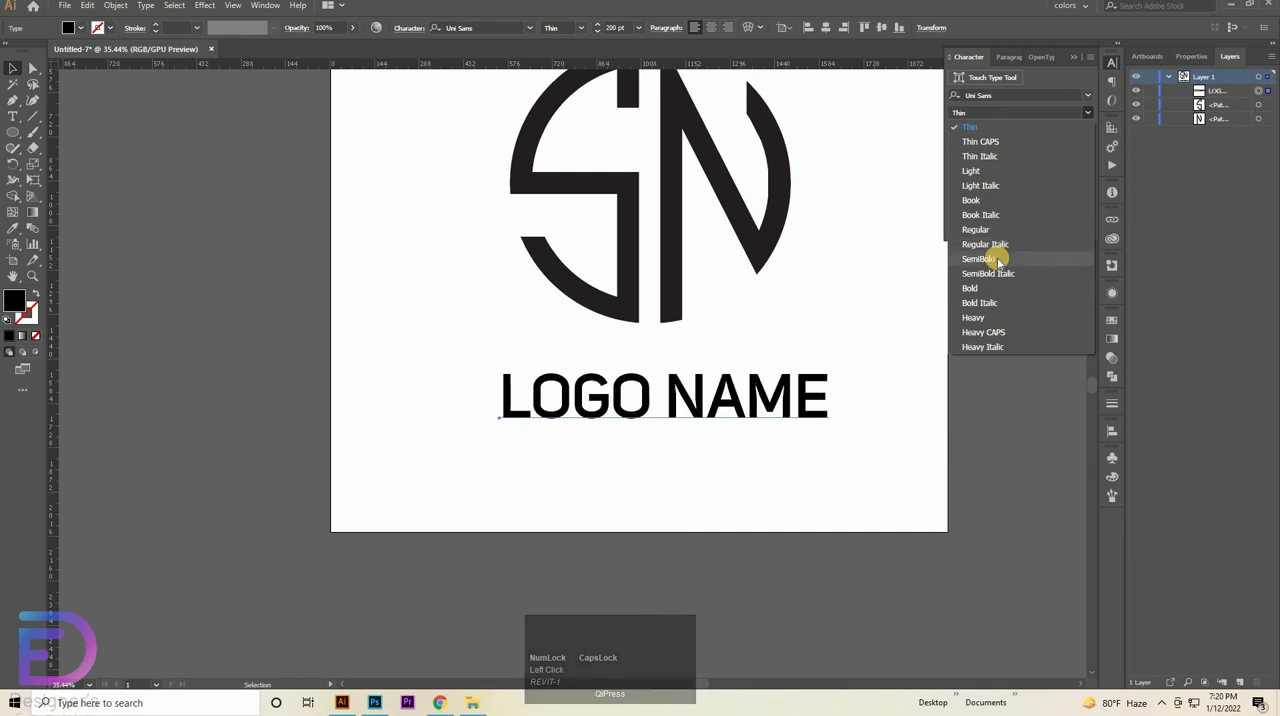
click(998, 260)
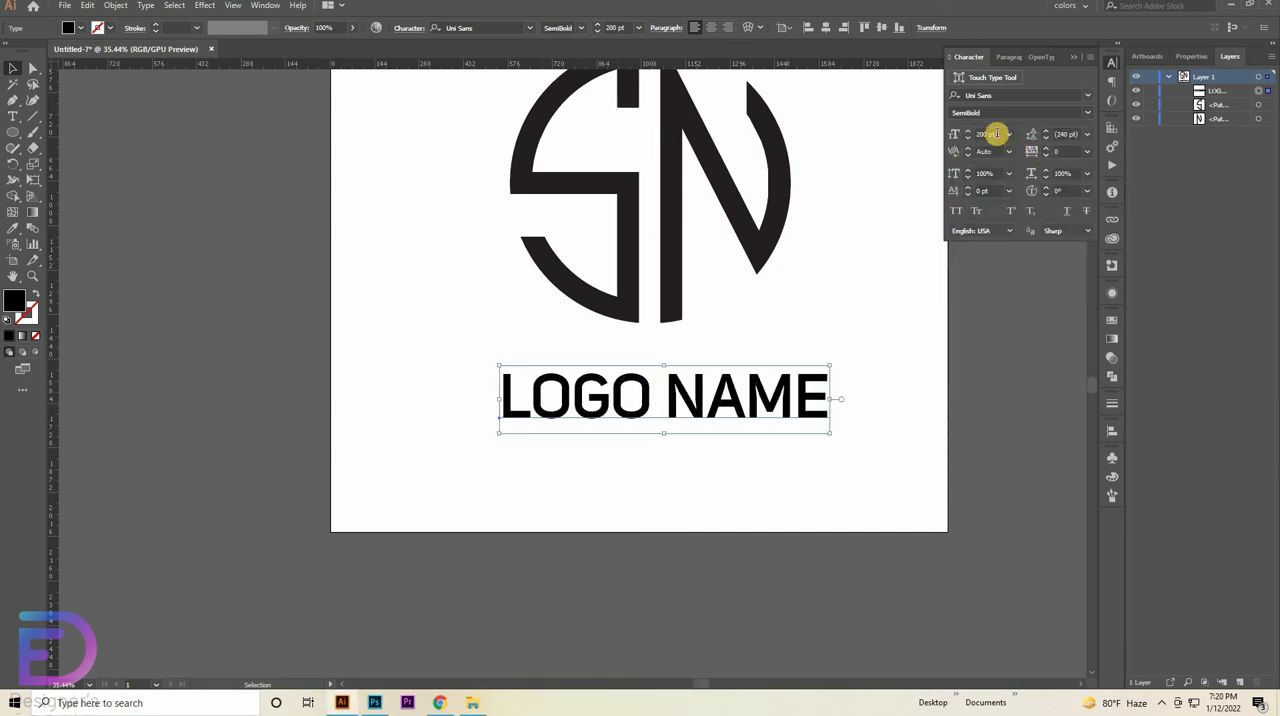
- Set the font size of the "LOGO NAME" text to 230 pt
drag(994, 135, 900, 145)
key(Up)
key(Up)
key(Up)
key(Up)
key(Up)
key(Up)
key(Up)
key(Up)
key(Up)
key(Up)
key(Up)
key(Up)
key(Up)
key(Up)
key(Up)
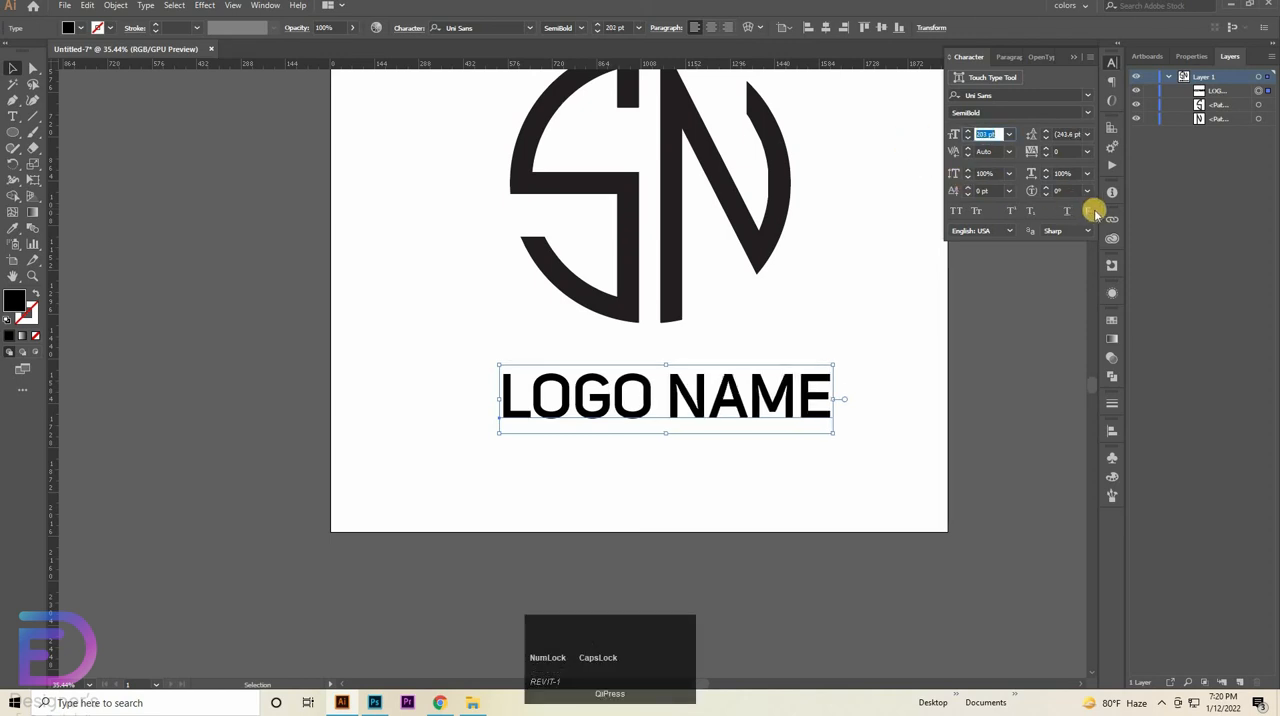
key(Up)
key(Up)
key(Up)
key(Up)
key(Up)
key(Up)
key(Up)
key(Up)
key(Up)
key(Up)
key(Up)
key(Up)
key(Up)
key(Up)
key(Up)
key(Up)
key(Up)
key(Up)
key(Up)
key(Up)
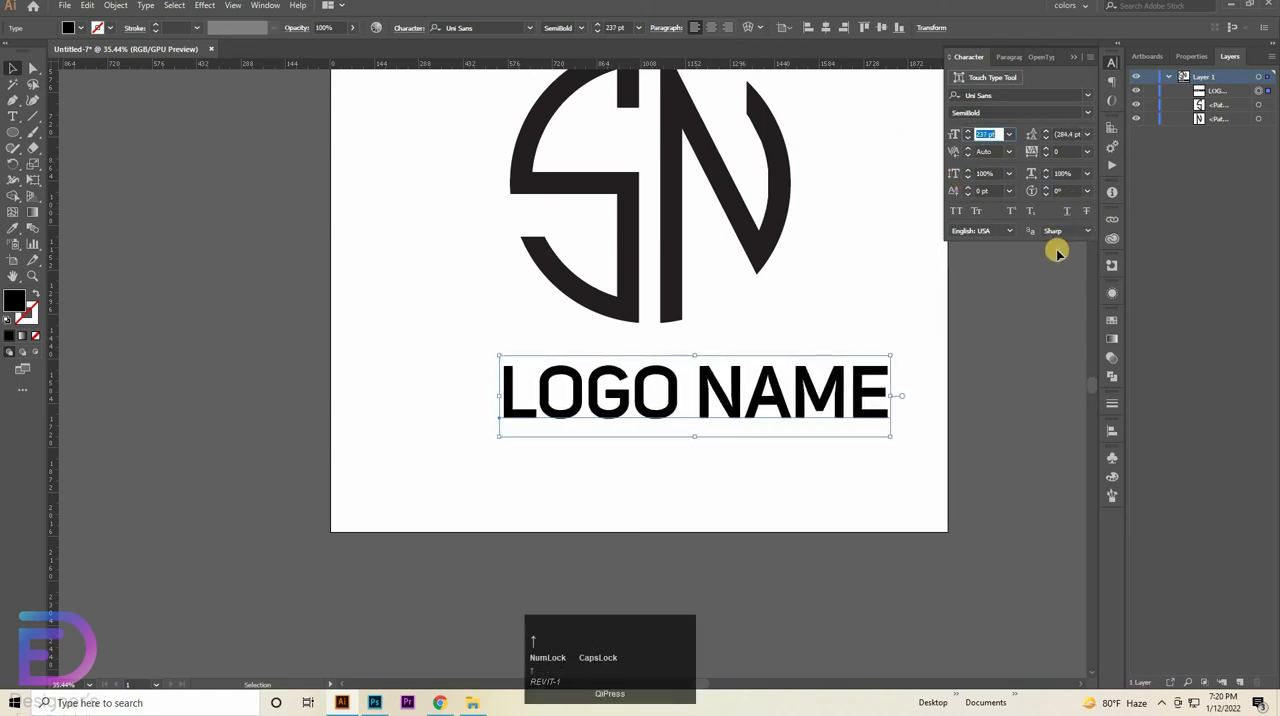
key(Down)
key(Down)
key(Down)
key(Down)
key(Down)
key(Down)
key(Down)
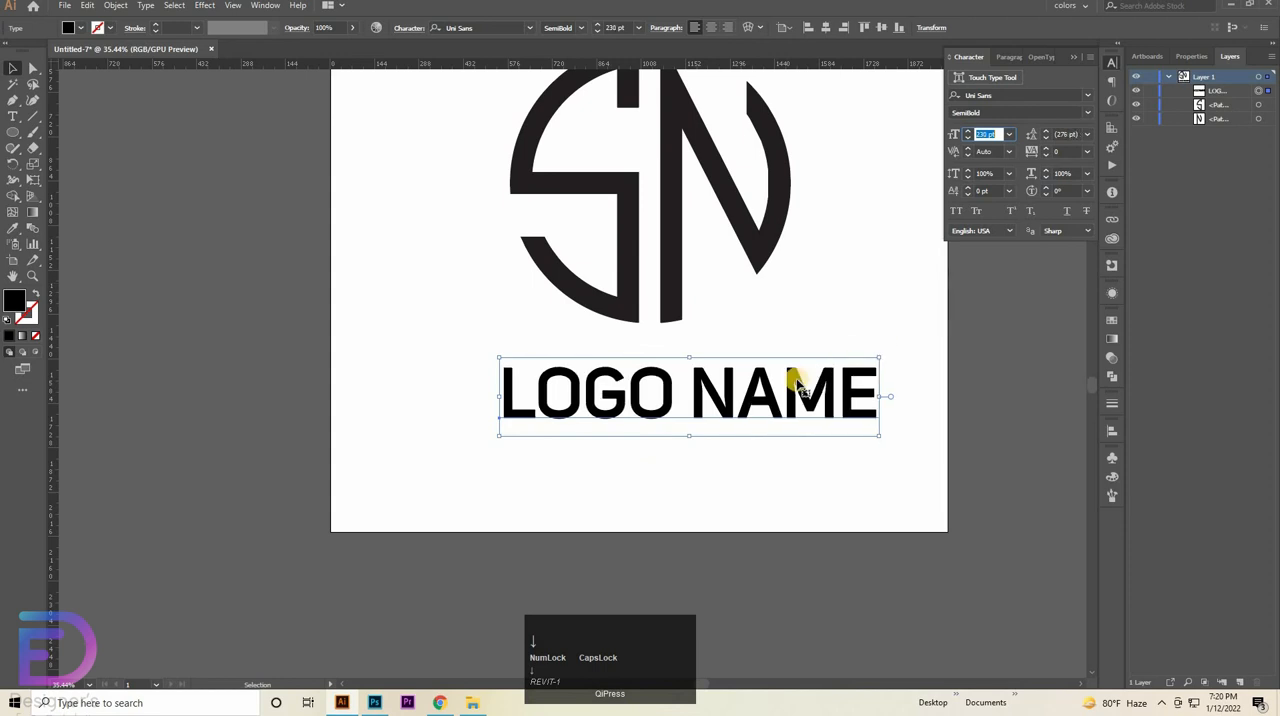
- Group the S and N shapes of the circular monogram into one object
click(862, 150)
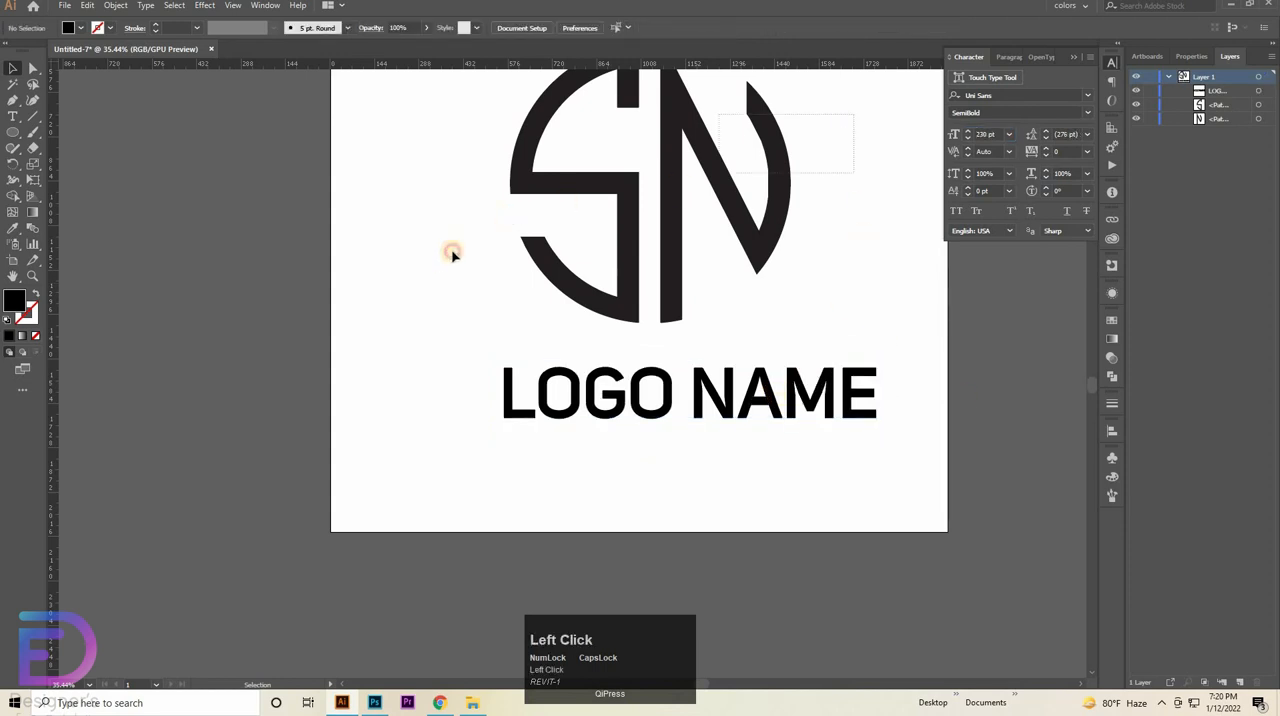
click(623, 237)
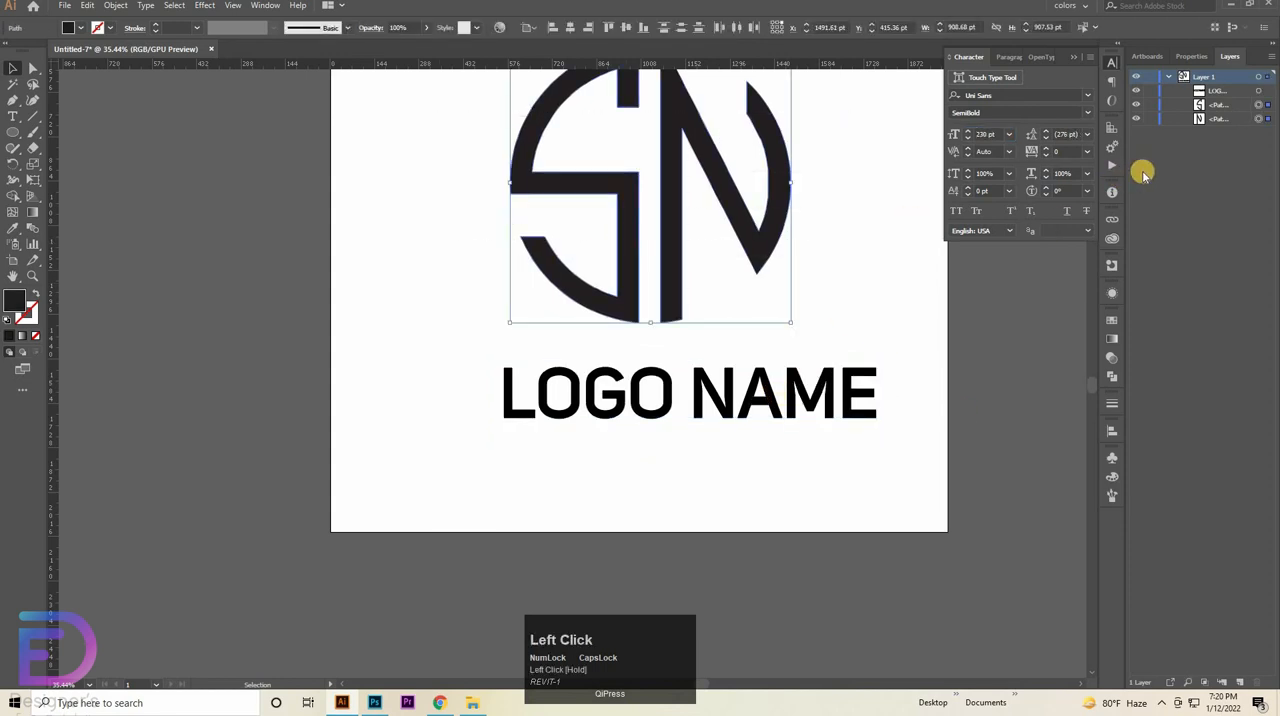
key(ctrl+g)
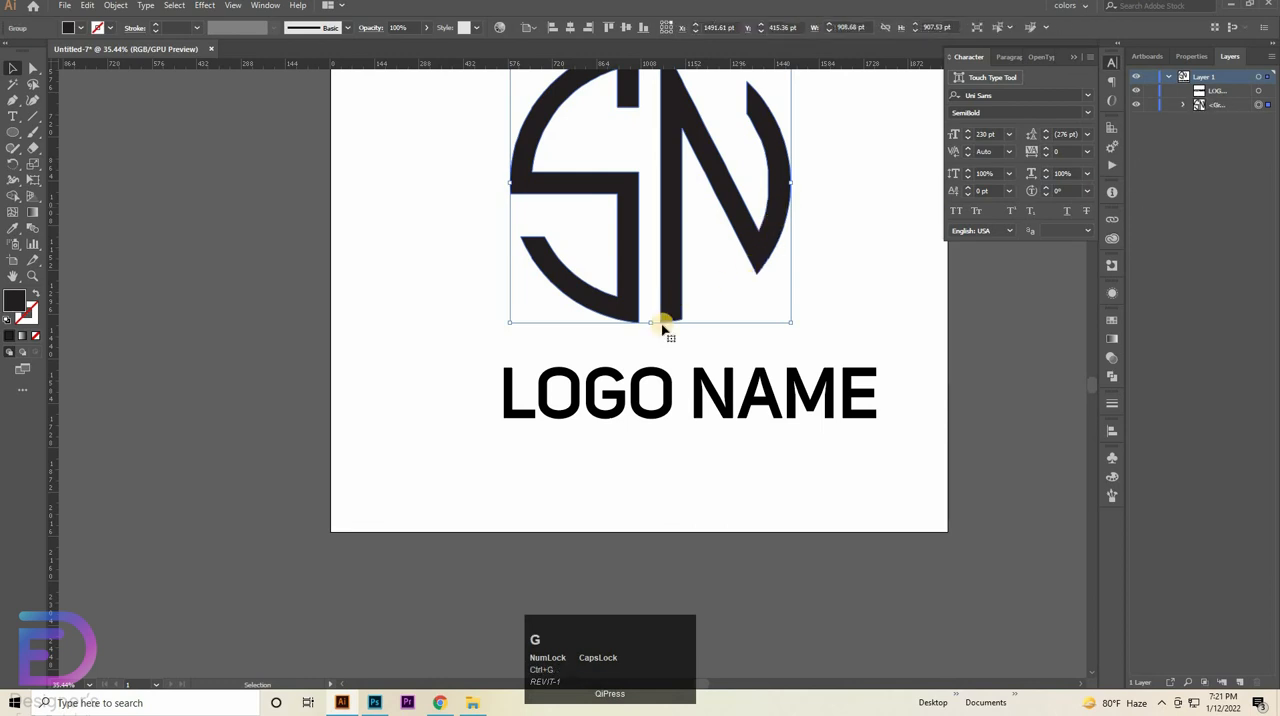
- Centre the "LOGO NAME" text beneath the SN monogram and nudge it up closer to the circle
drag(668, 416, 668, 375)
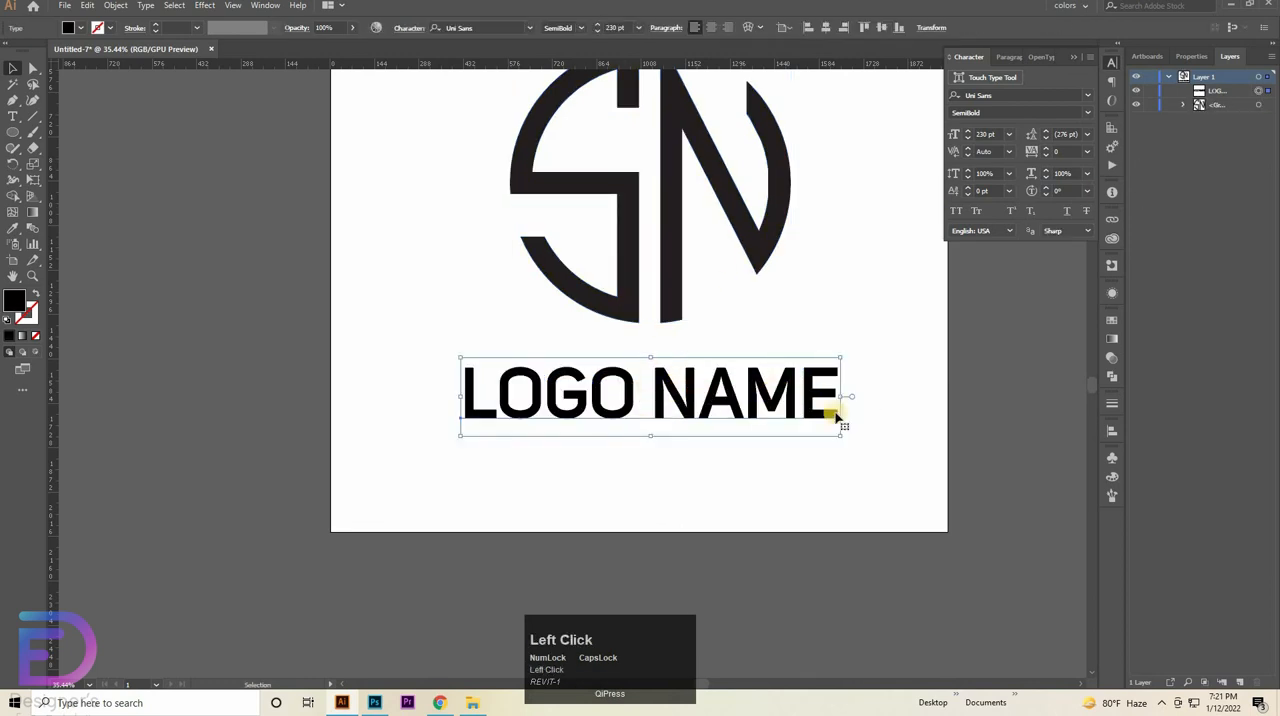
key(shift+Up)
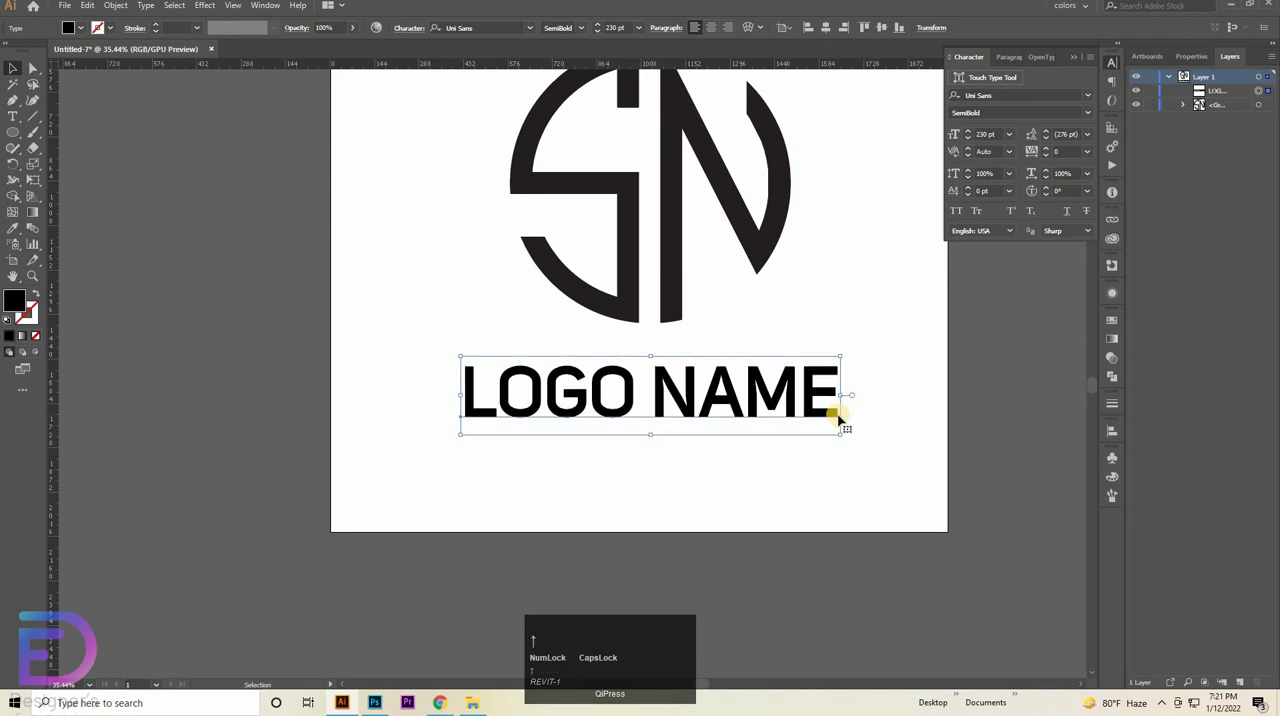
key(shift+Up)
key(shift+Up)
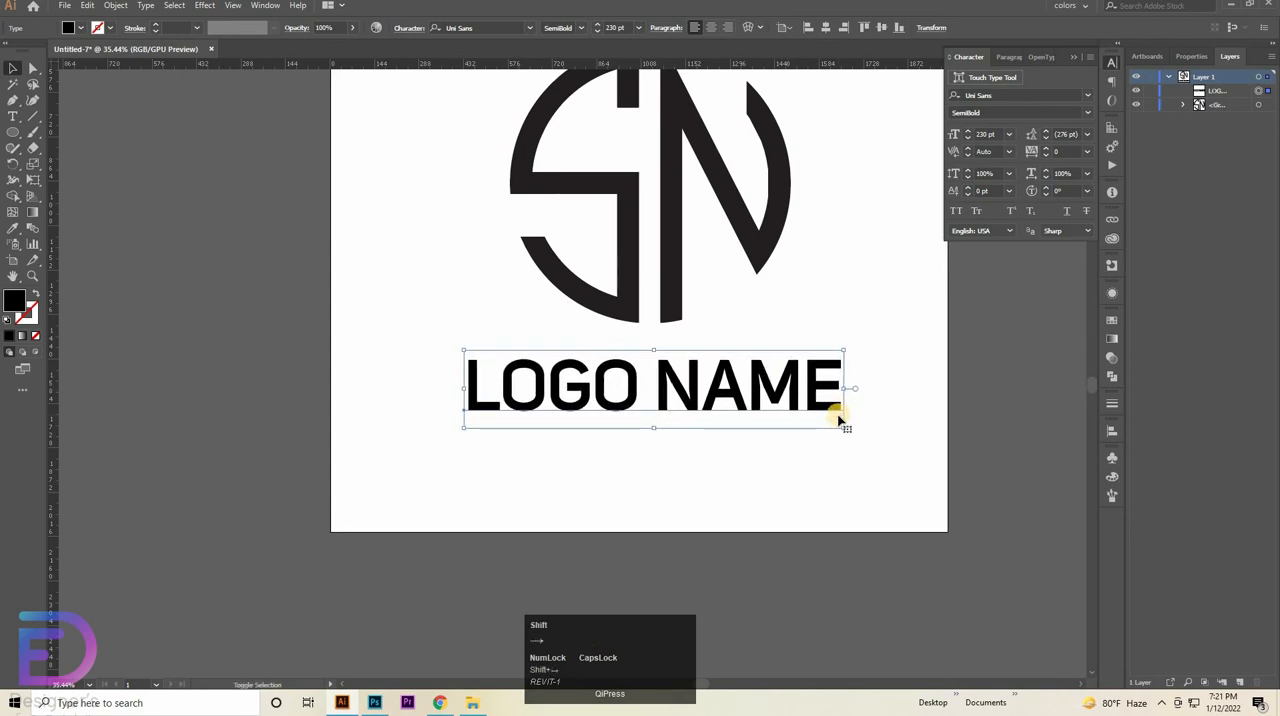
key(shift+Up)
key(shift+Up)
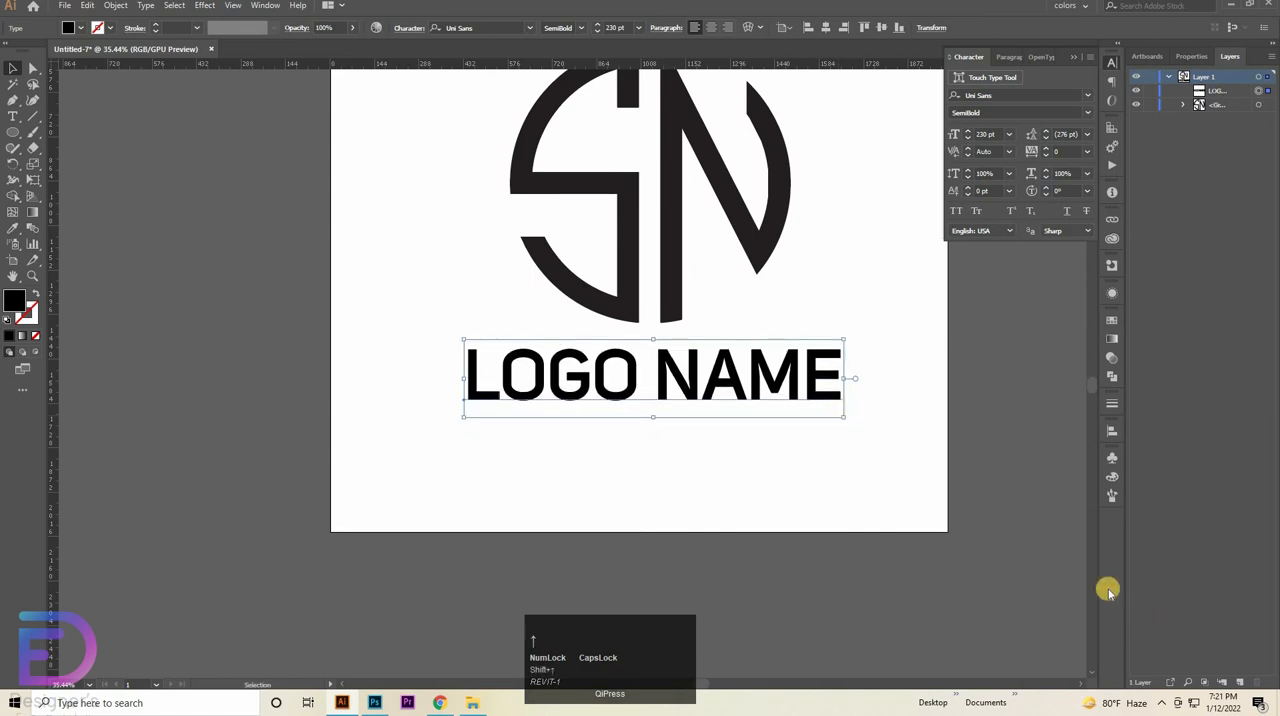
ctrl+click(957, 398)
- Select the monogram together with "LOGO NAME" and place them into Your logo here.psb in Photoshop
drag(957, 398, 922, 408)
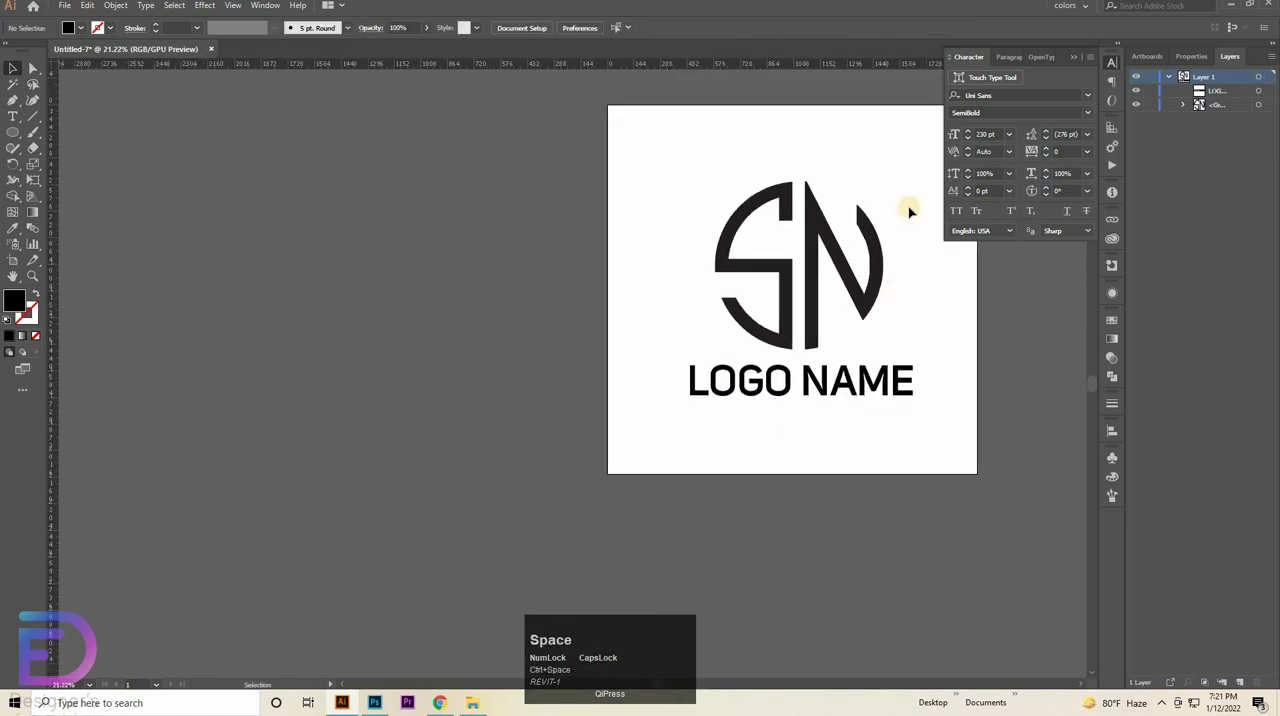
mouse_move(678, 429)
mouse_down()
mouse_move(797, 347)
mouse_move(765, 333)
mouse_up()
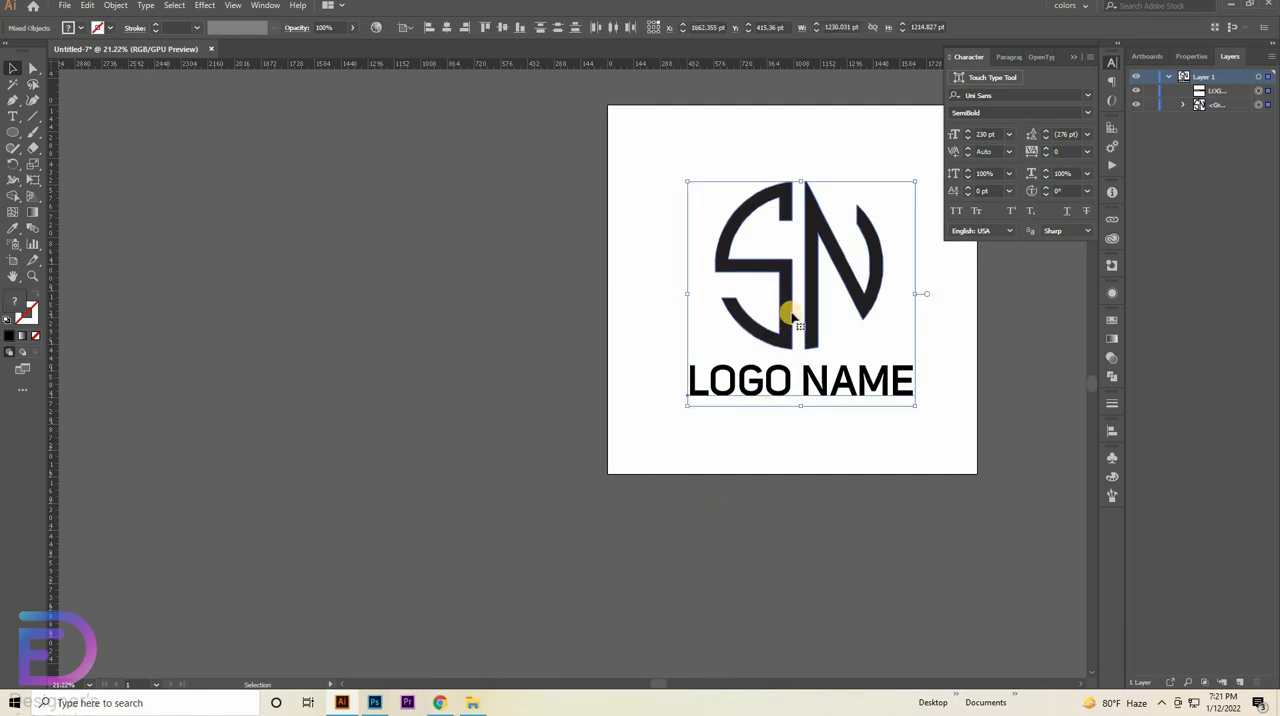
drag(767, 333, 620, 345)
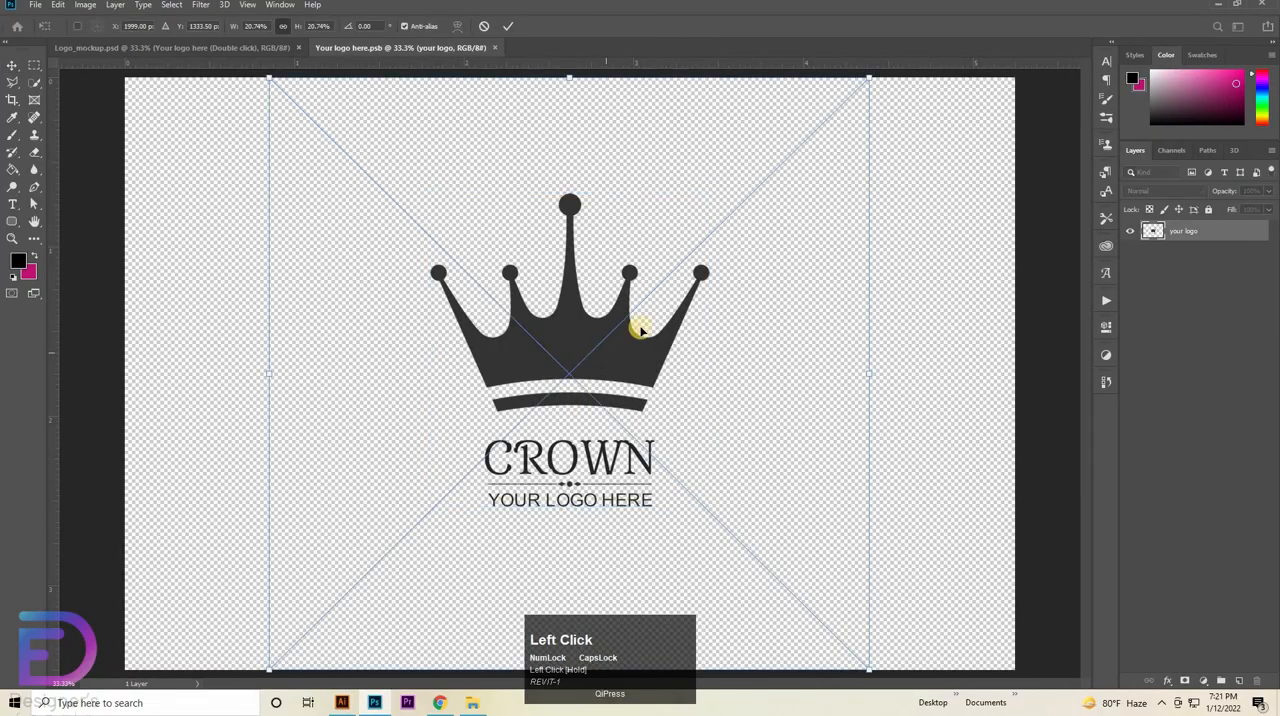
- Scale the placed SN logo to about 11.22% and centre it horizontally over the crown placeholder
drag(866, 86, 590, 385)
drag(449, 466, 574, 259)
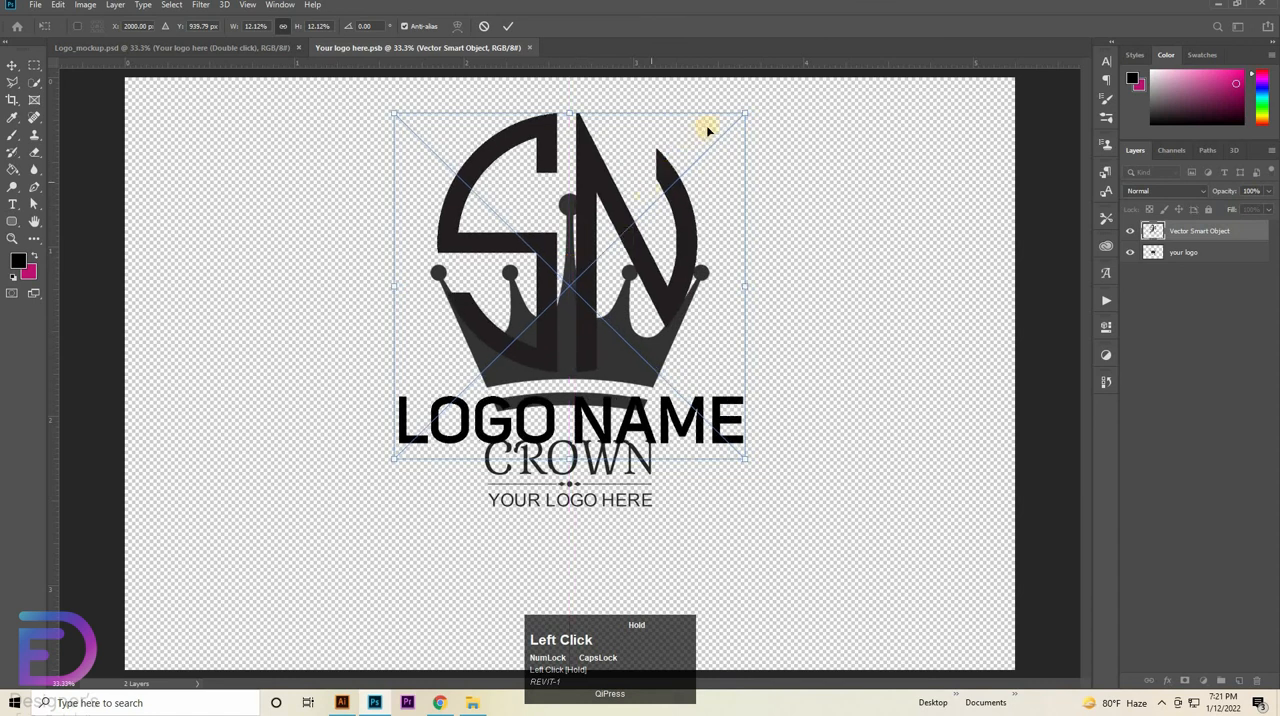
drag(741, 112, 720, 141)
key(ctrl+z)
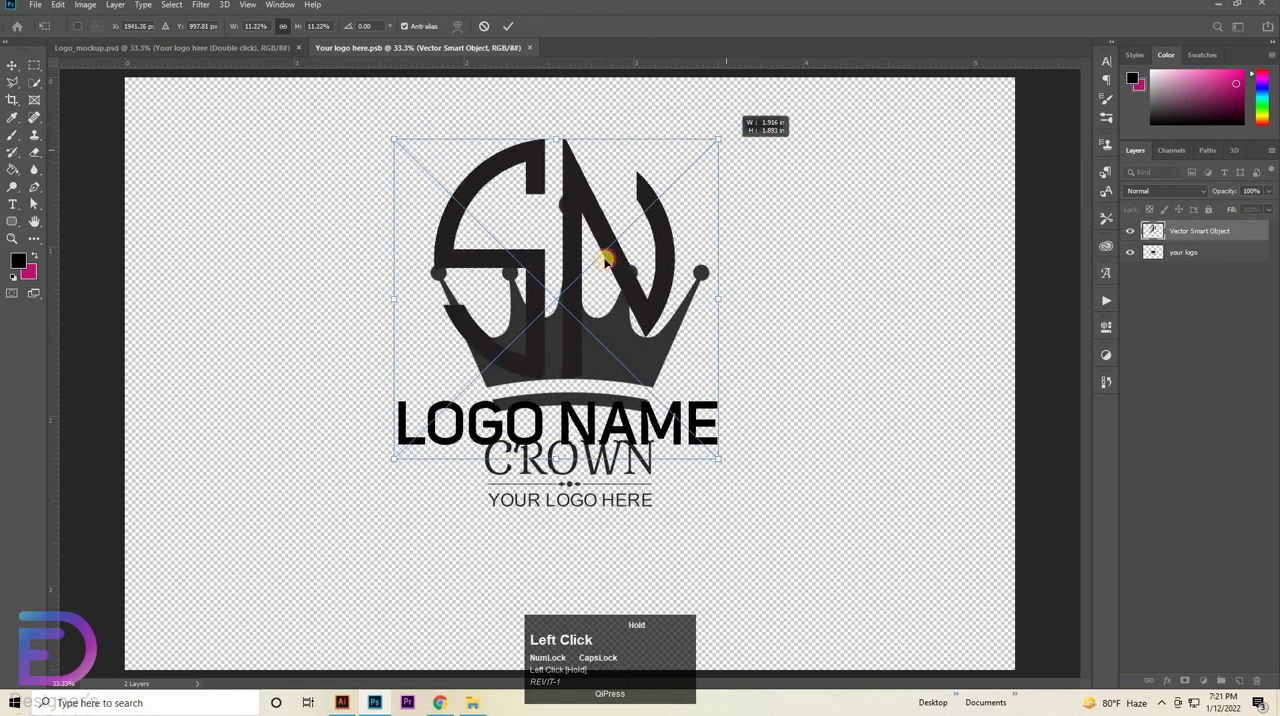
drag(607, 265, 608, 266)
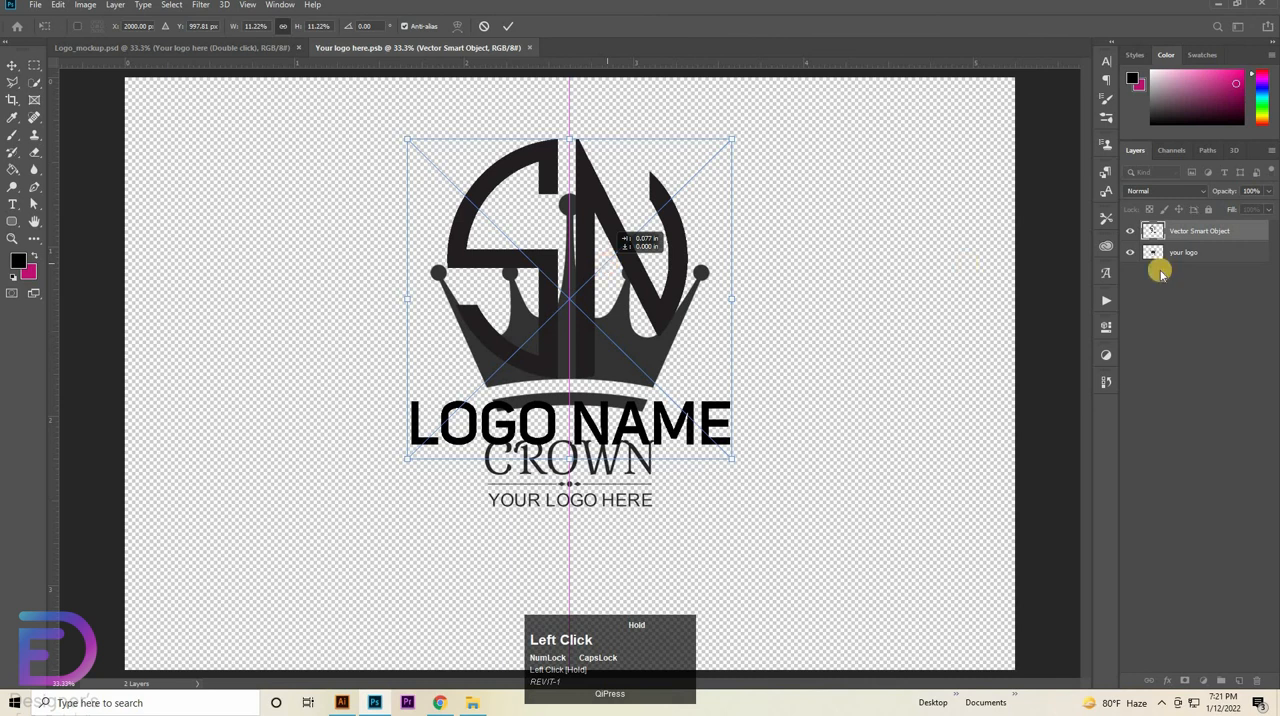
- Commit the placed logo, hide the "your logo" crown layer, and close Your logo here.psb with its changes saved
click(885, 256)
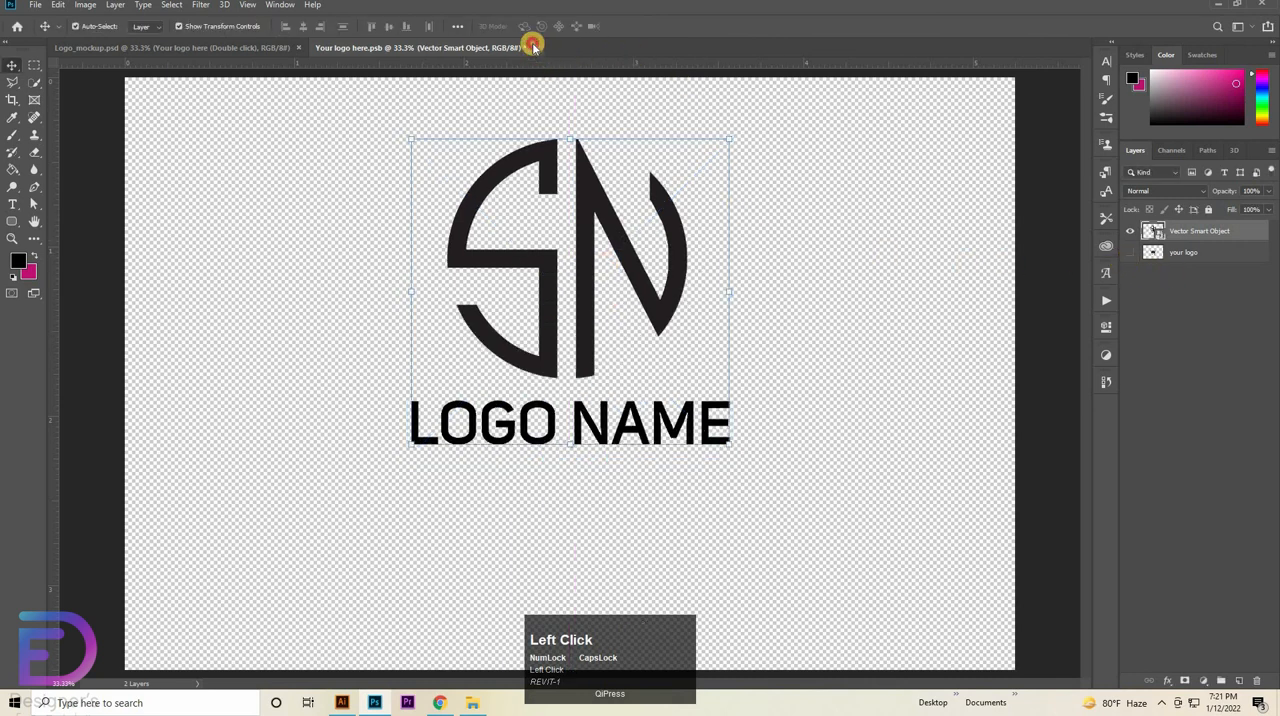
click(576, 259)
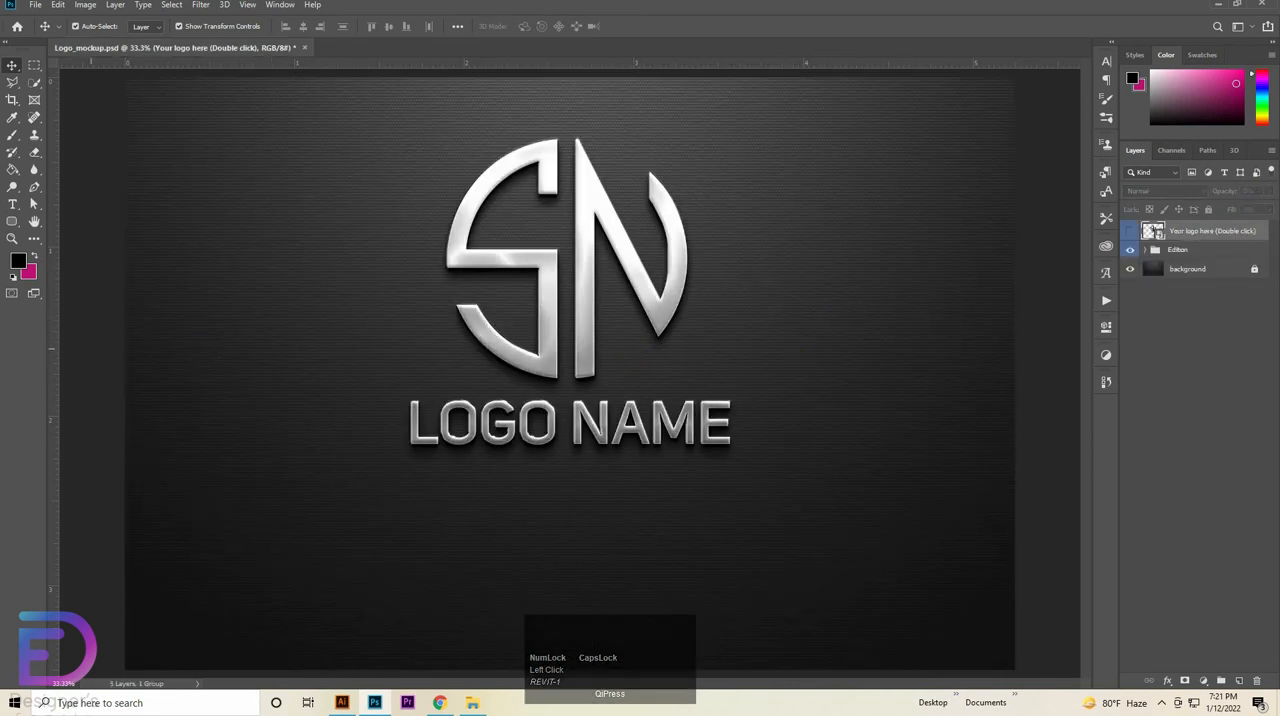
- Save the finished mockup in JPEG format as Logo_mockup.jpg in the SN folder and open the saved image
click(35, 4)
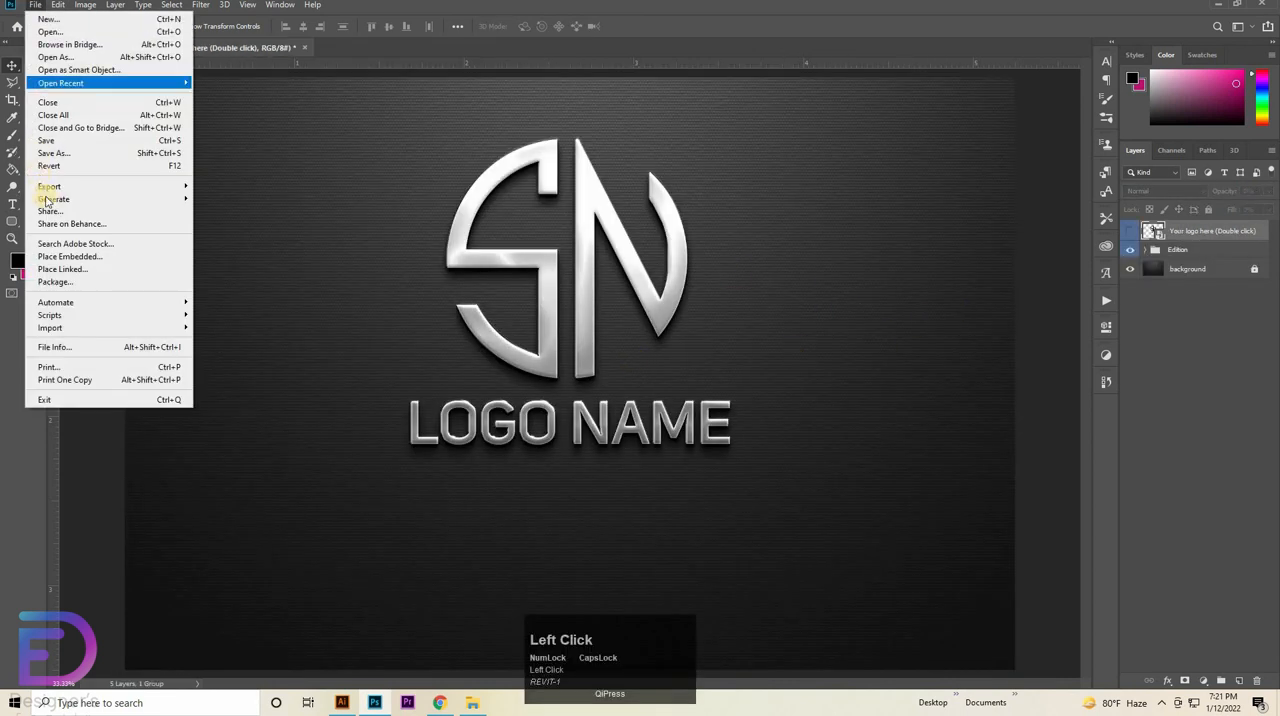
click(66, 155)
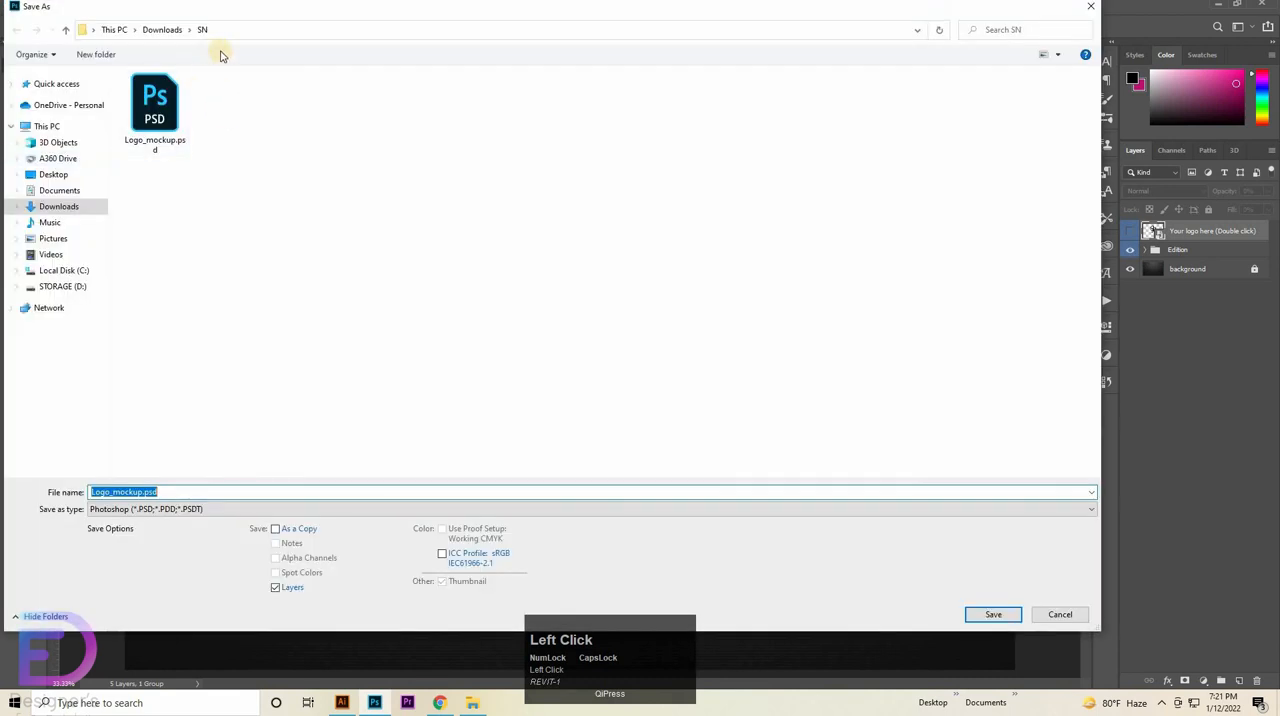
click(241, 108)
click(254, 509)
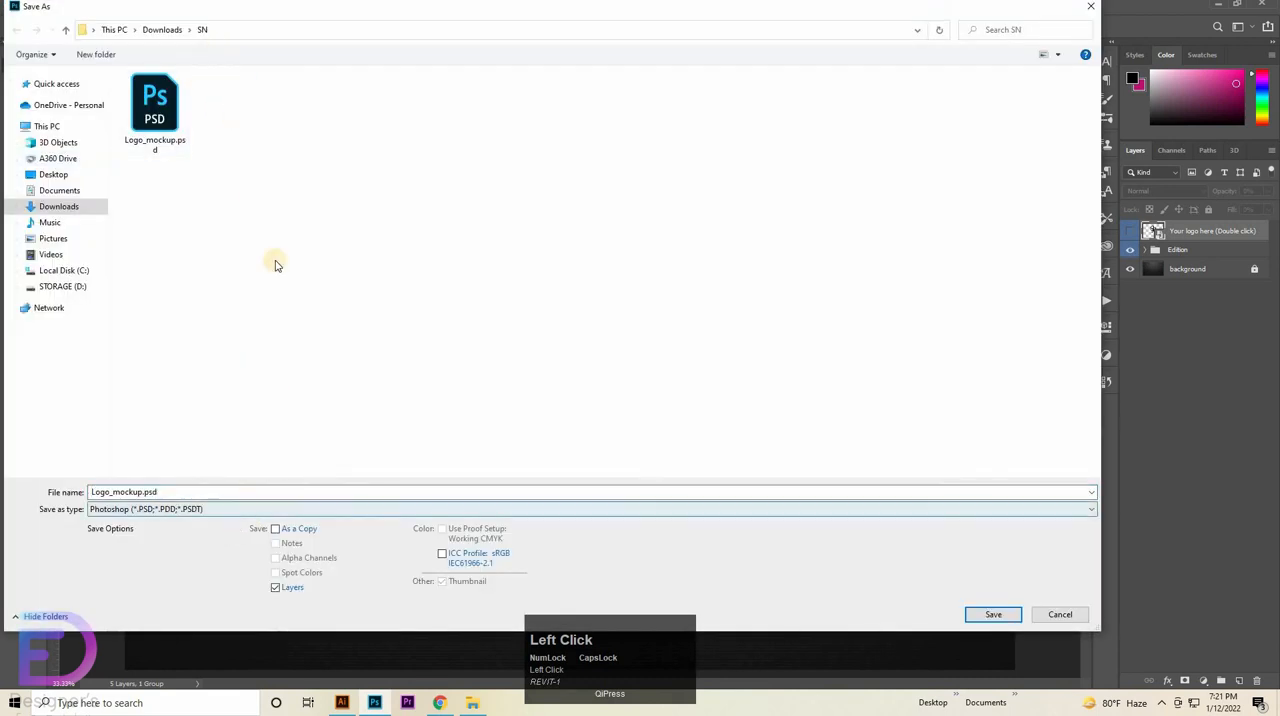
click(595, 375)
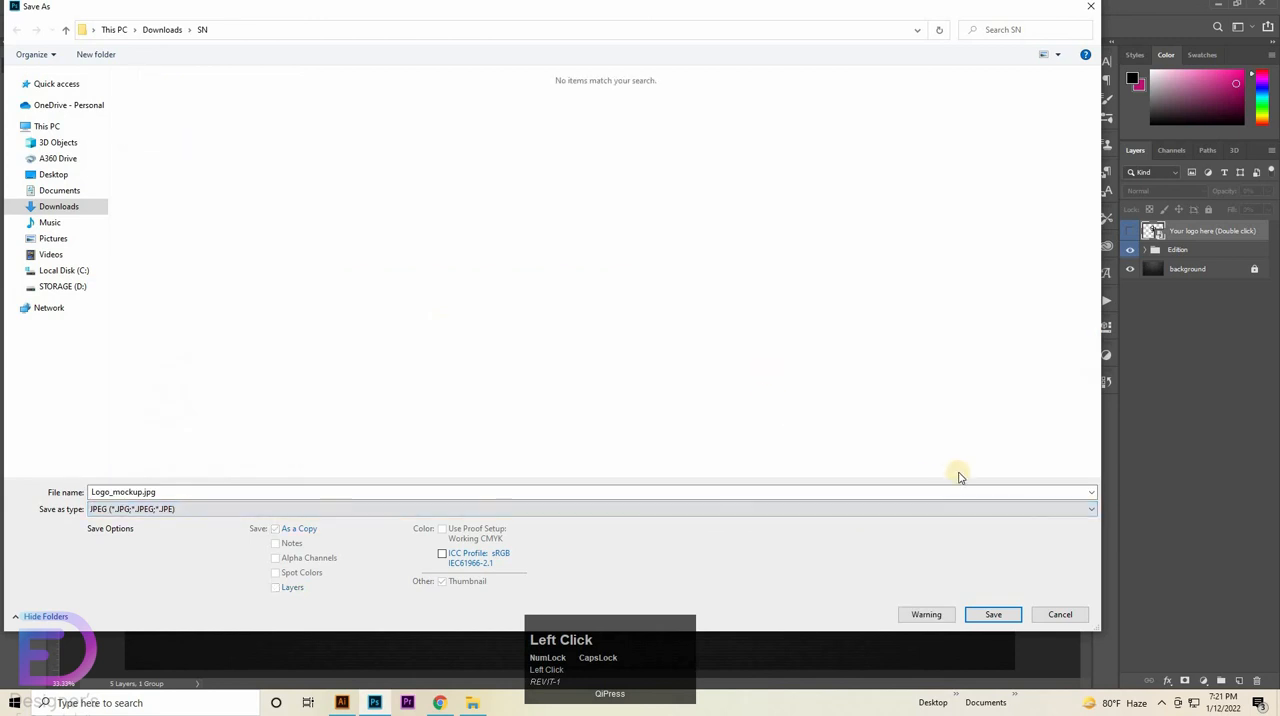
click(988, 615)
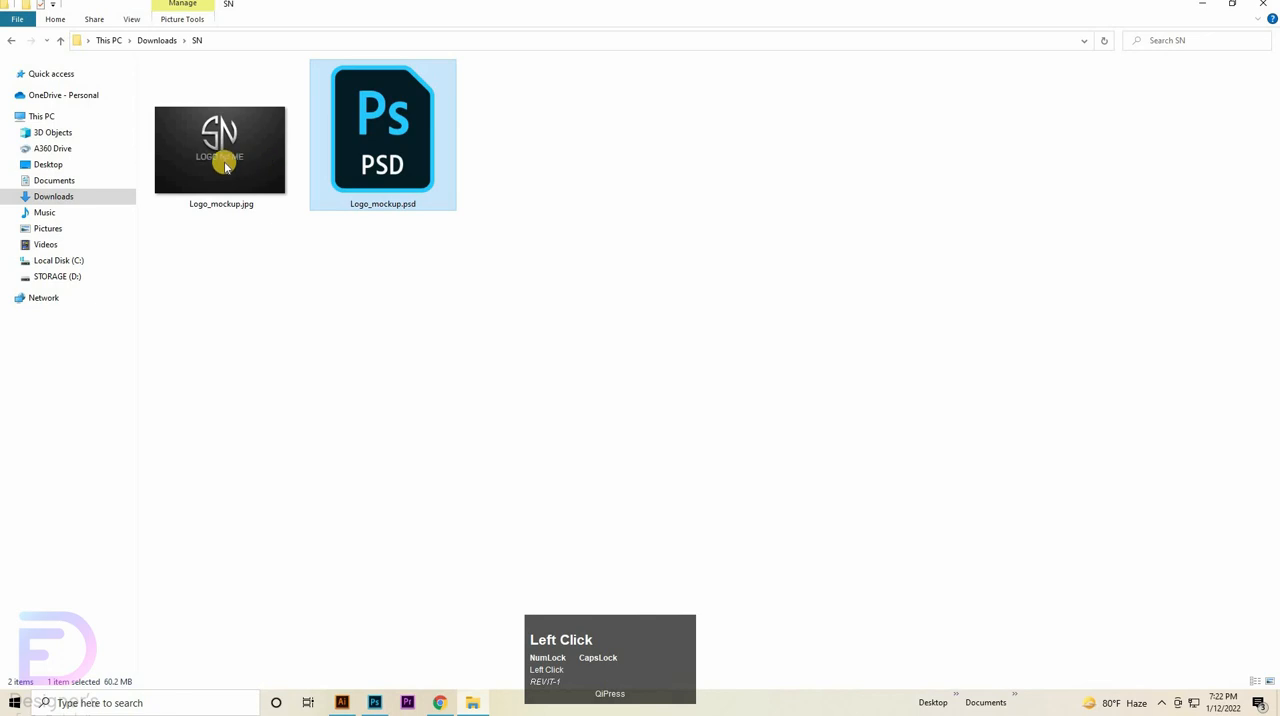
double_click(226, 167)
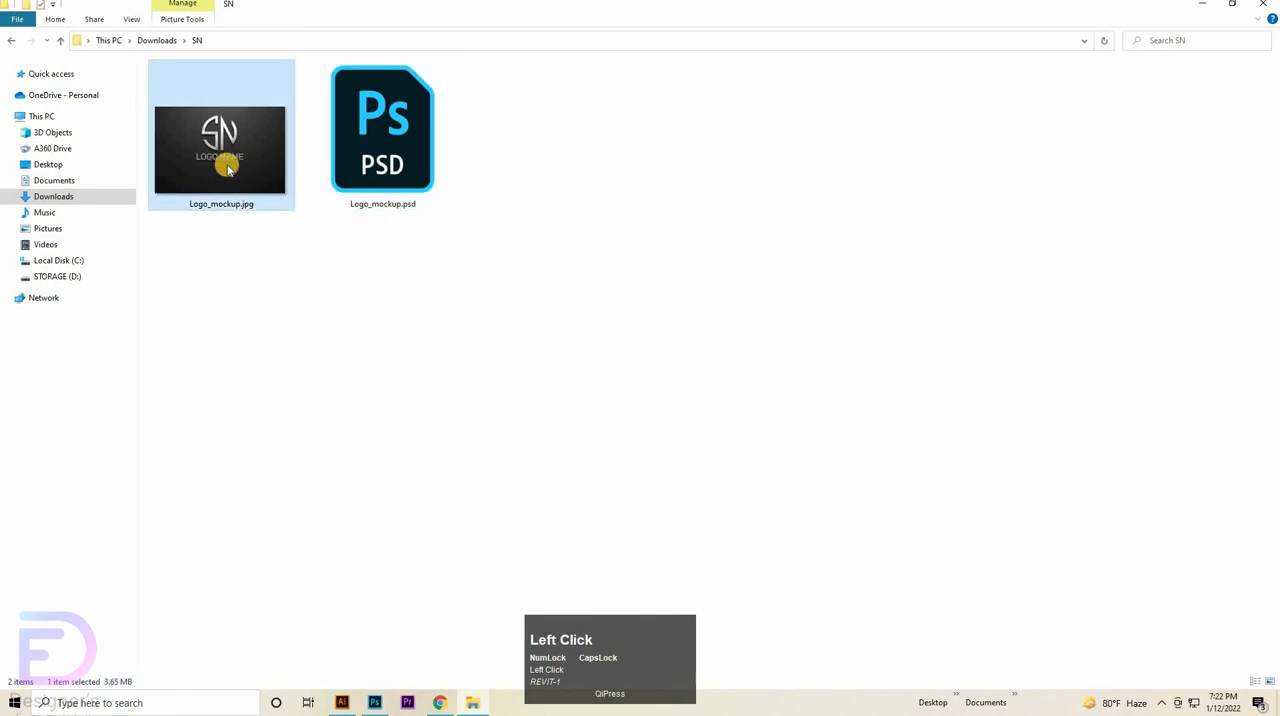